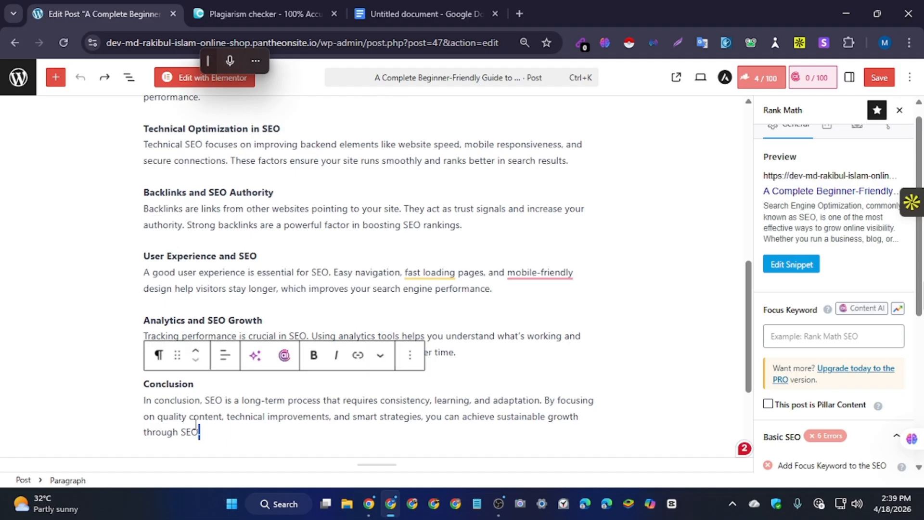
Delete all the body content and the title "A Complete Beginner-Friendly Guide to SEO" from the post.
{"action": "key", "text": "ctrl+a"}
{"action": "key", "text": "ctrl+a"}
{"action": "key", "text": "Delete"}
{"action": "left_click", "coordinate": [537, 155]}
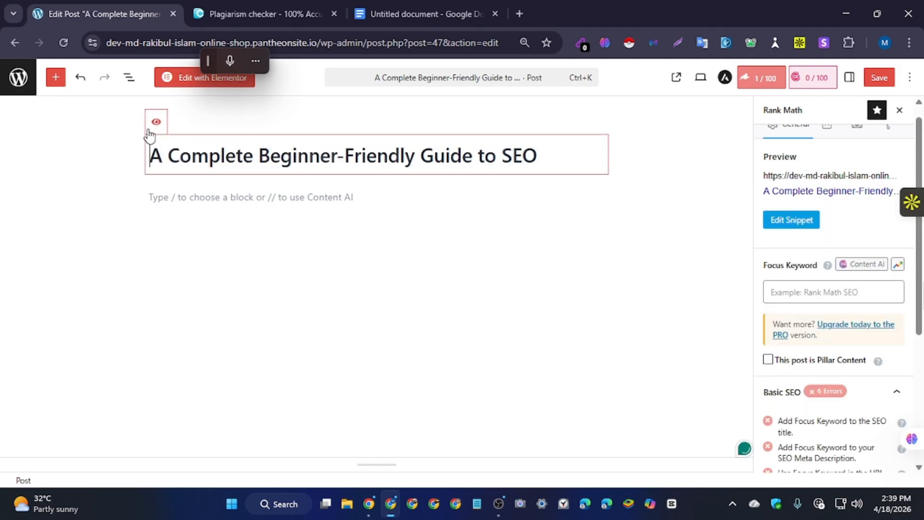
{"action": "key", "text": "BackSpace"}
{"action": "key", "text": "BackSpace"}
{"action": "key", "text": "BackSpace"}
{"action": "key", "text": "BackSpace"}
{"action": "key", "text": "BackSpace"}
{"action": "key", "text": "BackSpace"}
{"action": "key", "text": "BackSpace"}
{"action": "key", "text": "BackSpace"}
{"action": "key", "text": "BackSpace"}
{"action": "key", "text": "BackSpace"}
{"action": "key", "text": "BackSpace"}
{"action": "key", "text": "BackSpace"}
{"action": "key", "text": "BackSpace"}
{"action": "key", "text": "BackSpace"}
{"action": "key", "text": "BackSpace"}
{"action": "key", "text": "BackSpace"}
{"action": "key", "text": "BackSpace"}
{"action": "key", "text": "BackSpace"}
{"action": "key", "text": "BackSpace"}
{"action": "key", "text": "BackSpace"}
{"action": "key", "text": "BackSpace"}
{"action": "key", "text": "BackSpace"}
{"action": "key", "text": "BackSpace"}
{"action": "key", "text": "BackSpace"}
{"action": "key", "text": "BackSpace"}
{"action": "key", "text": "BackSpace"}
{"action": "key", "text": "BackSpace"}
{"action": "key", "text": "BackSpace"}
{"action": "key", "text": "BackSpace"}
{"action": "key", "text": "BackSpace"}
{"action": "key", "text": "BackSpace"}
{"action": "key", "text": "BackSpace"}
{"action": "key", "text": "BackSpace"}
{"action": "key", "text": "BackSpace"}
{"action": "key", "text": "BackSpace"}
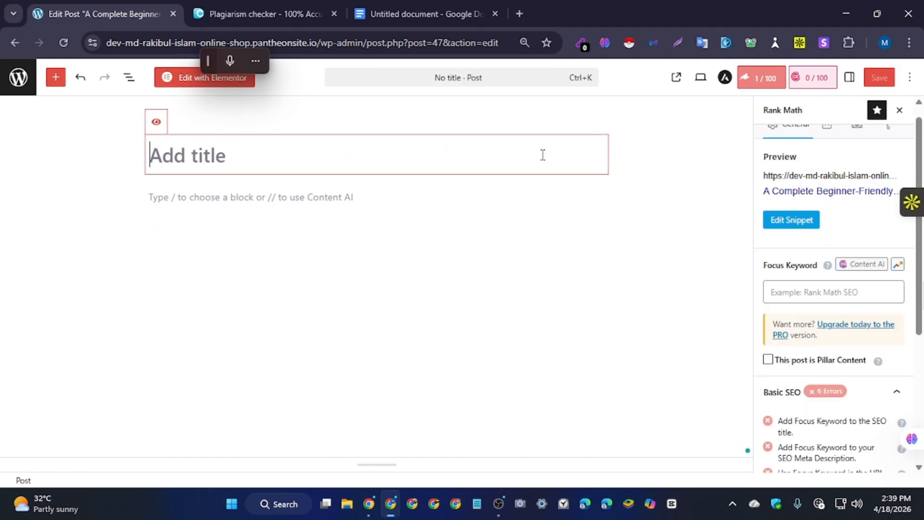
Paste the copied article "The Complete Guide to Search Engine Optimization: How to Grow Your Business Online" into the post as title and body.
{"action": "key", "text": "ctrl+v"}
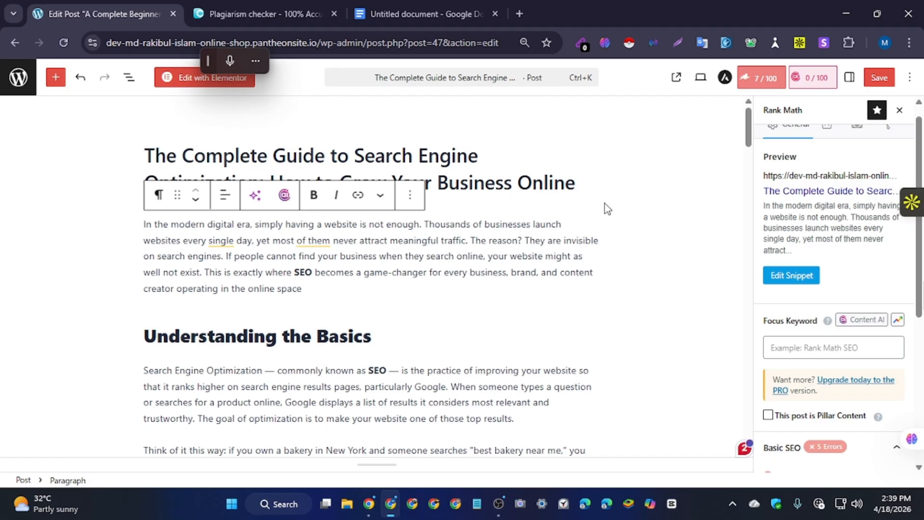
{"action": "left_click", "coordinate": [311, 160]}
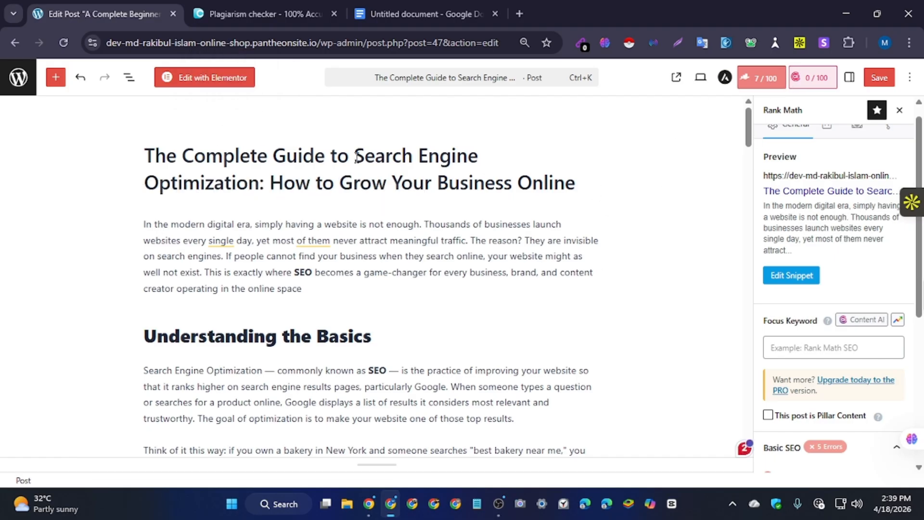
{"action": "scroll", "coordinate": [305, 216], "scroll_direction": "down", "scroll_amount": 7}
{"action": "scroll", "coordinate": [297, 218], "scroll_direction": "up", "scroll_amount": 7}
Add "seo" as the post's focus keyword in Rank Math.
{"action": "left_click", "coordinate": [812, 347]}
{"action": "type", "text": "seo"}
{"action": "key", "text": "Return"}
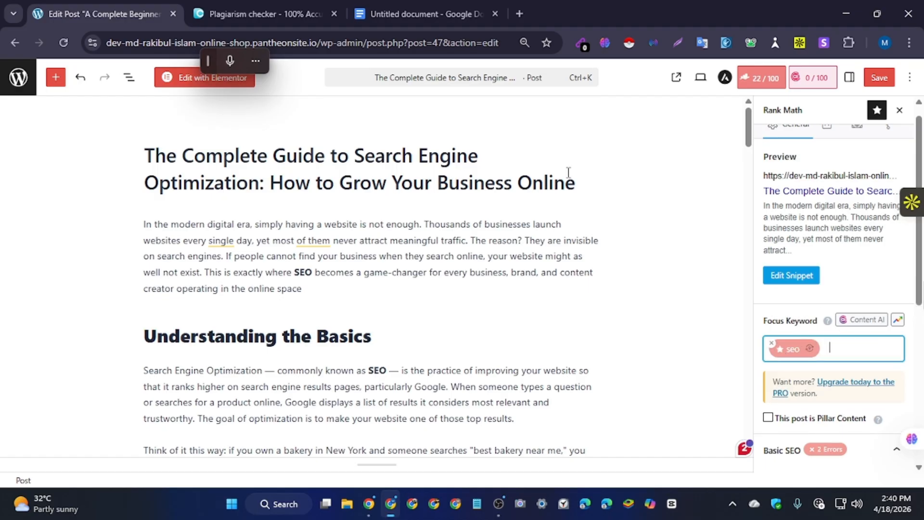
Insert the word "Seo" at the beginning of the post title.
{"action": "left_click", "coordinate": [146, 157]}
{"action": "type", "text": "seo"}
{"action": "key", "text": "ctrl+z"}
{"action": "type", "text": "Seo"}
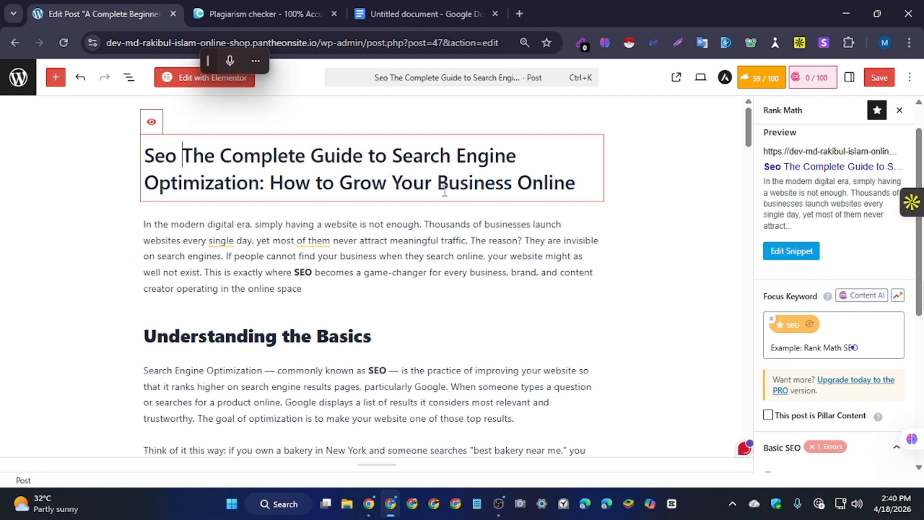
Try "Search Engine Optimization" from the post title as an additional Rank Math focus keyword.
{"action": "left_click_drag", "start_coordinate": [392, 155], "coordinate": [260, 186]}
{"action": "key", "text": "ctrl+c"}
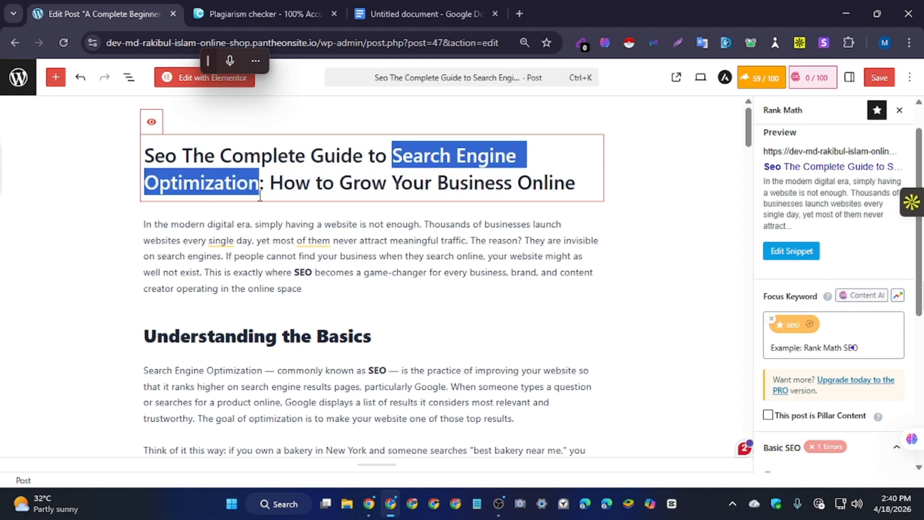
{"action": "left_click", "coordinate": [840, 323]}
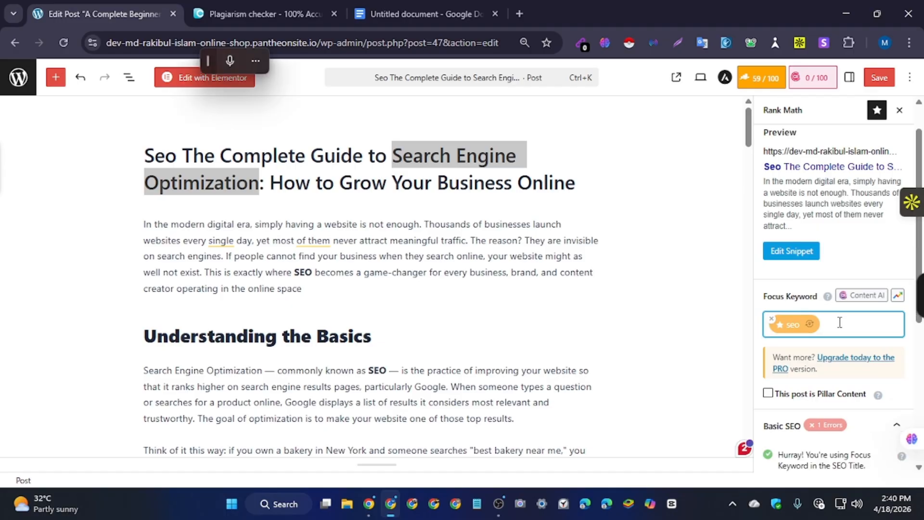
{"action": "key", "text": "ctrl+v"}
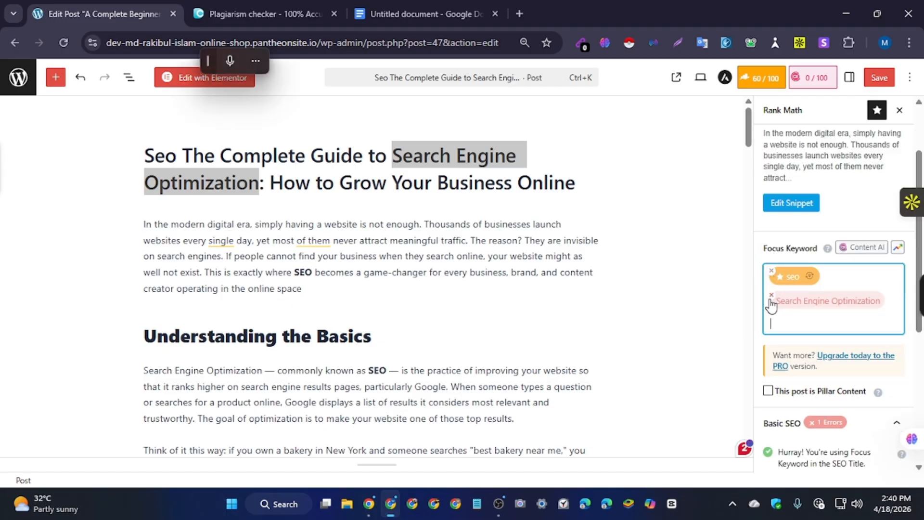
{"action": "left_click", "coordinate": [772, 297]}
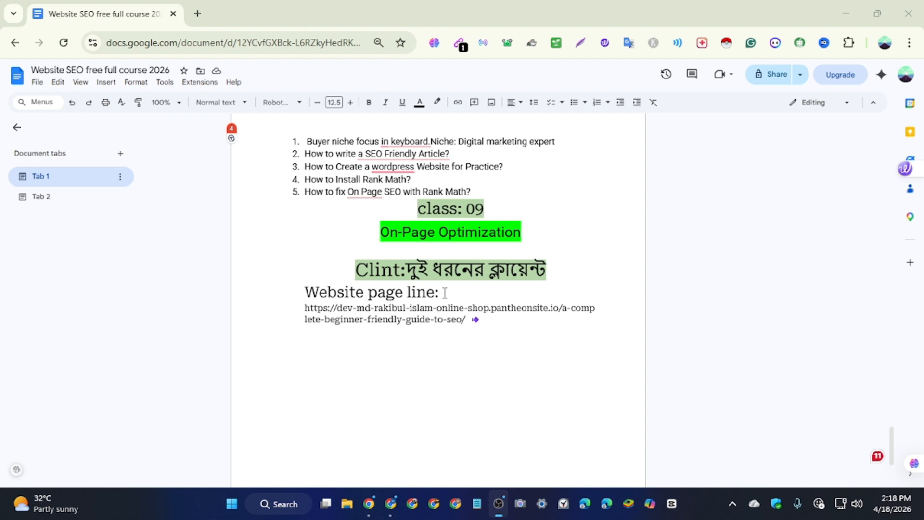
Copy the website page URL listed under class 09 in the Google Docs course document.
{"action": "scroll", "coordinate": [361, 182], "scroll_direction": "up", "scroll_amount": 5}
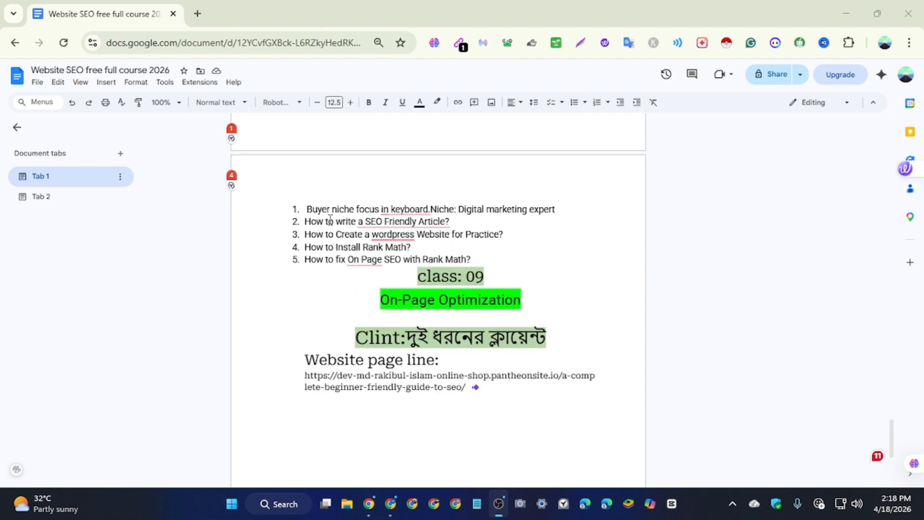
{"action": "scroll", "coordinate": [383, 273], "scroll_direction": "down", "scroll_amount": 4}
{"action": "scroll", "coordinate": [544, 261], "scroll_direction": "up", "scroll_amount": 5}
{"action": "scroll", "coordinate": [544, 261], "scroll_direction": "down", "scroll_amount": 3}
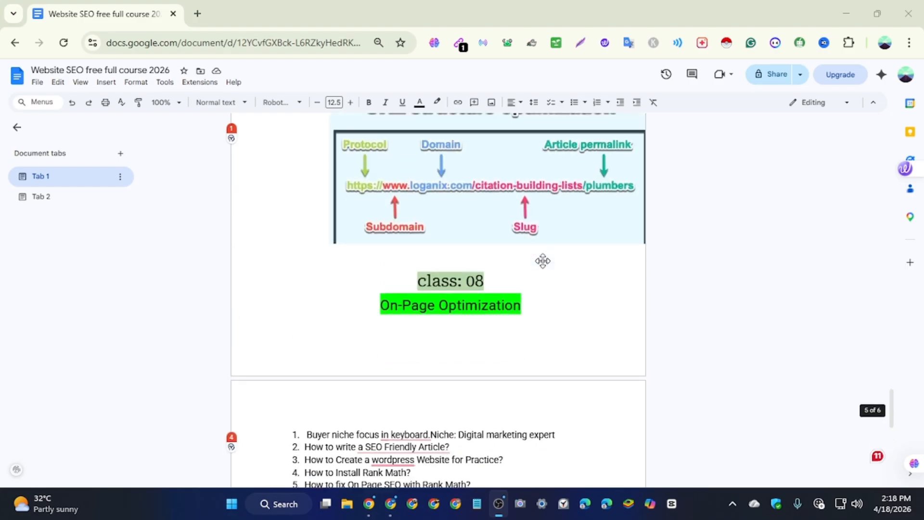
{"action": "scroll", "coordinate": [544, 260], "scroll_direction": "down", "scroll_amount": 2}
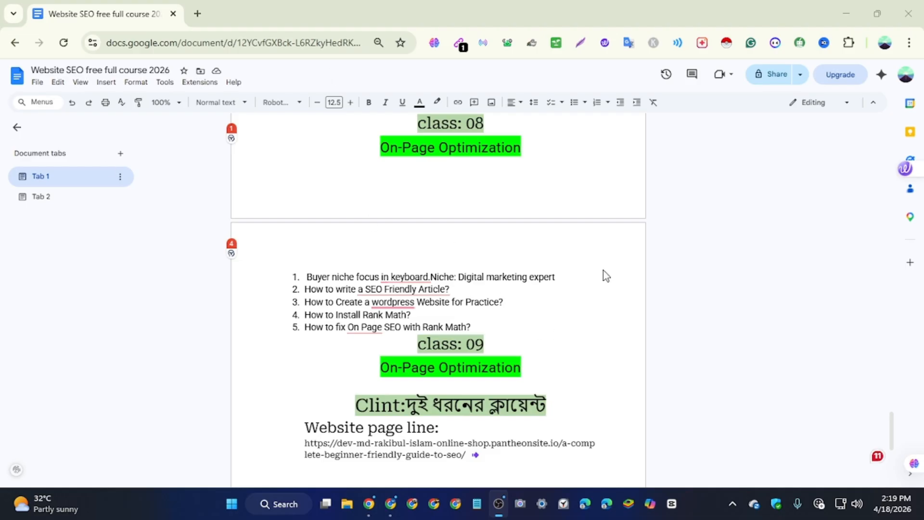
{"action": "key", "text": "alt+Tab"}
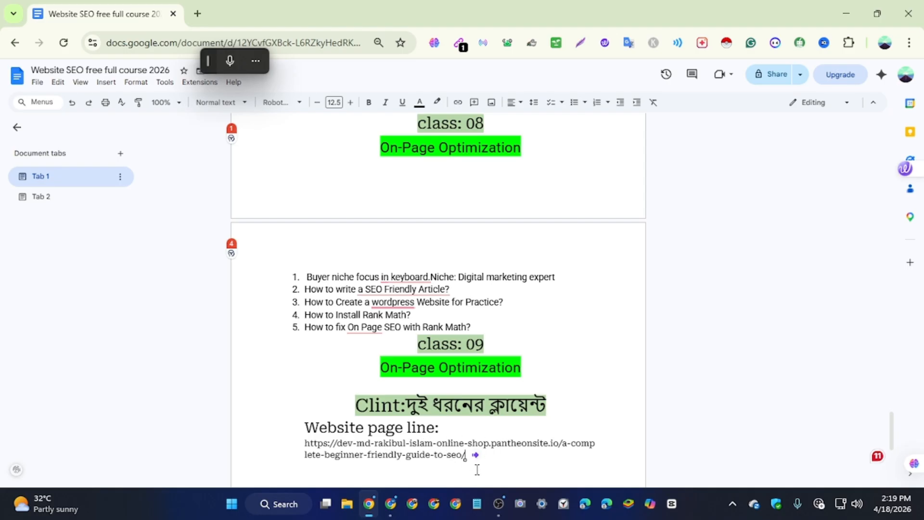
{"action": "left_click_drag", "start_coordinate": [466, 455], "coordinate": [309, 441]}
{"action": "key", "text": "ctrl+c"}
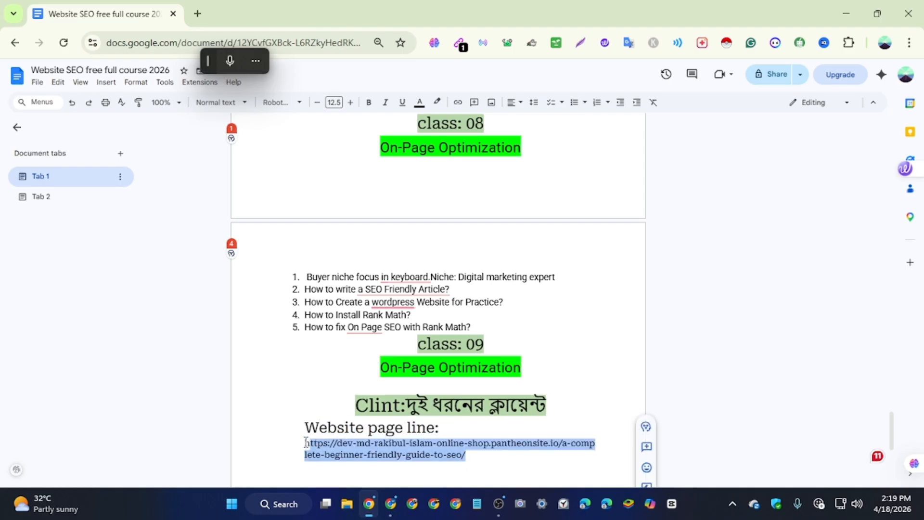
{"action": "left_click", "coordinate": [197, 13]}
{"action": "key", "text": "ctrl+v"}
{"action": "key", "text": "Return"}
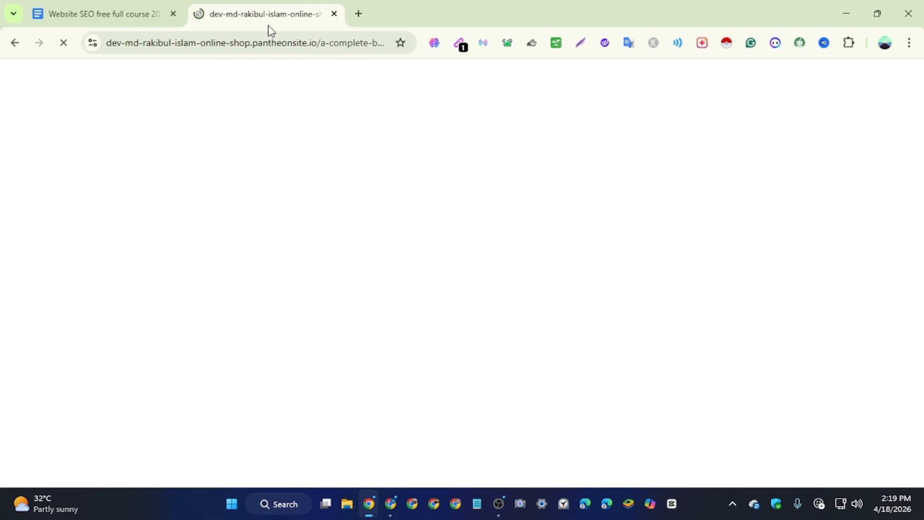
{"action": "left_click", "coordinate": [475, 383]}
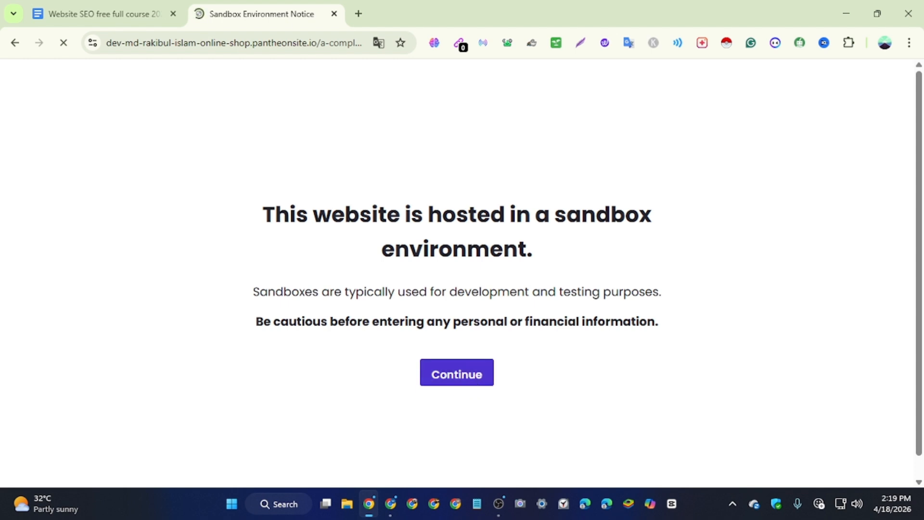
{"action": "key", "text": "alt+Tab"}
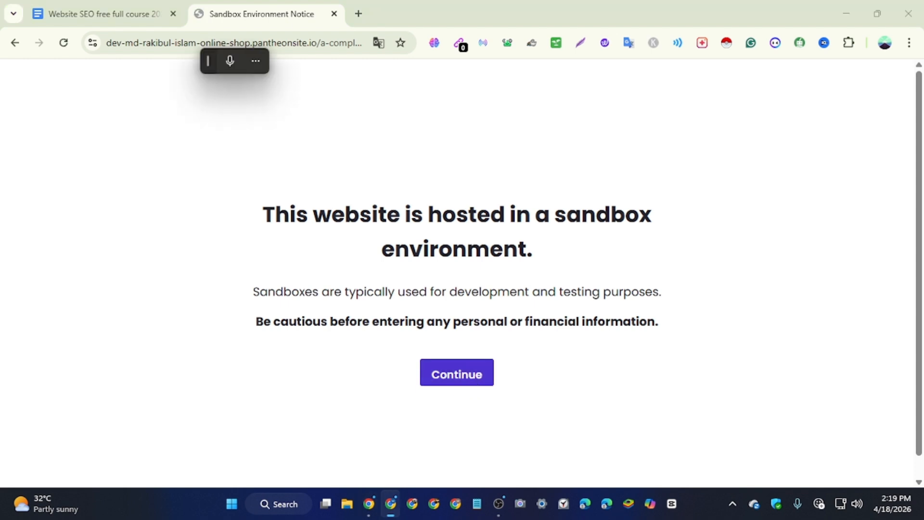
{"action": "key", "text": "alt+Tab"}
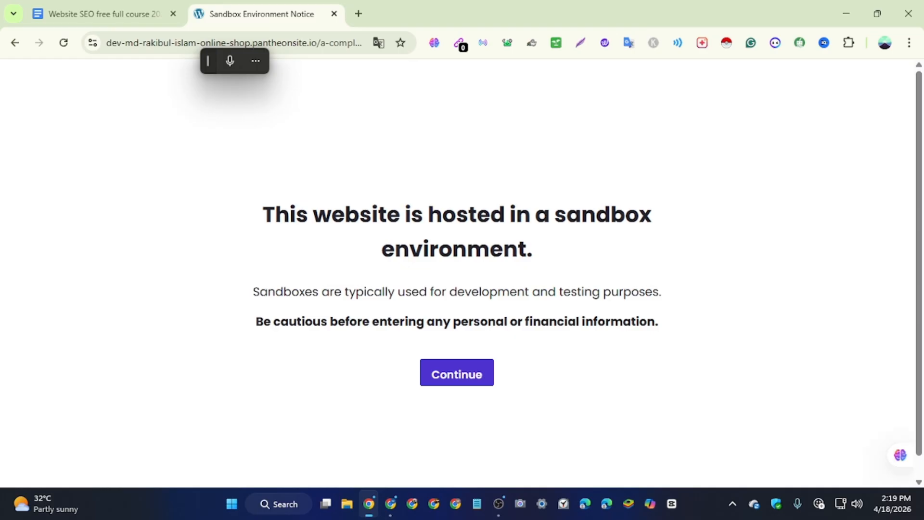
{"action": "key", "text": "alt+Tab"}
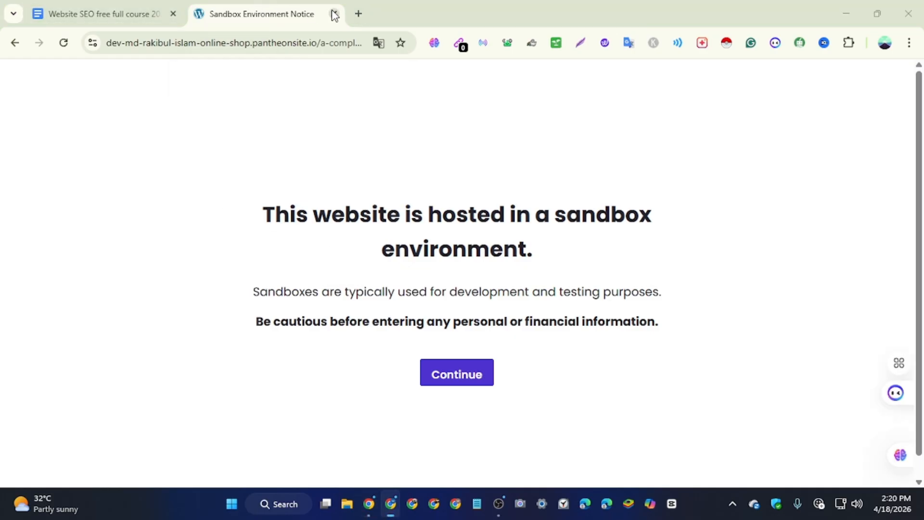
{"action": "key", "text": "alt+Tab"}
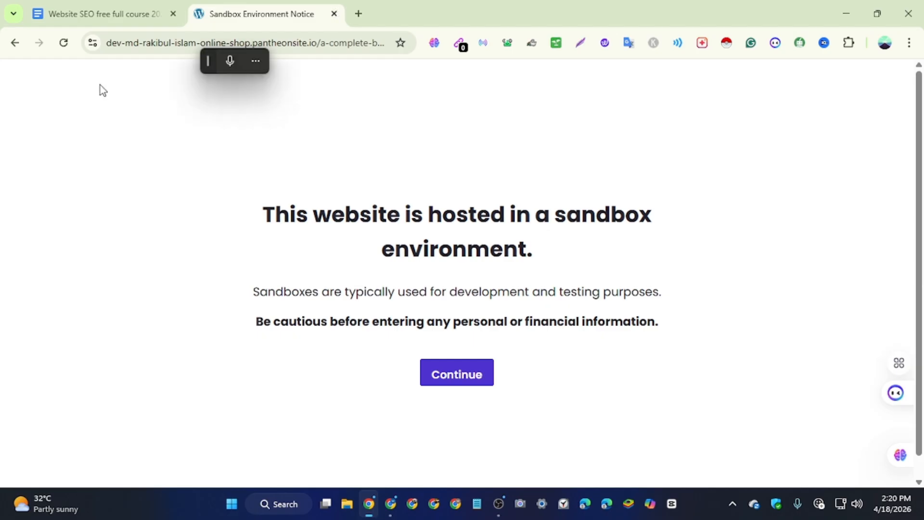
{"action": "key", "text": "ctrl+w"}
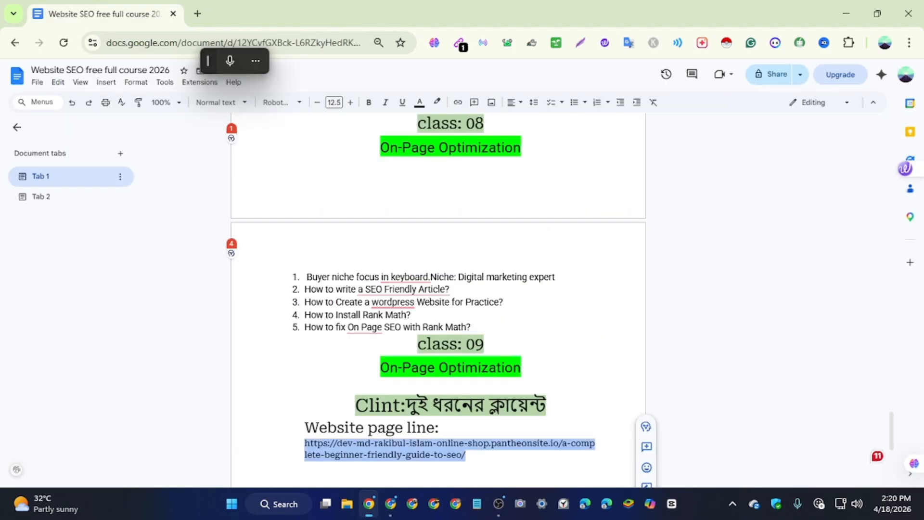
Switch to the other Chrome profile's window, minimize the course document window and maximize the new one.
{"action": "key", "text": "alt+Tab"}
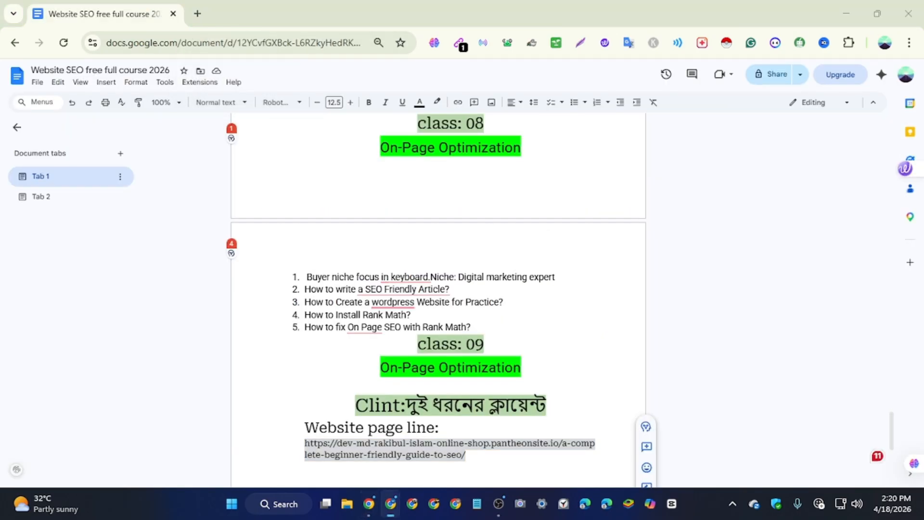
{"action": "left_click_drag", "start_coordinate": [0, 5], "coordinate": [357, 64]}
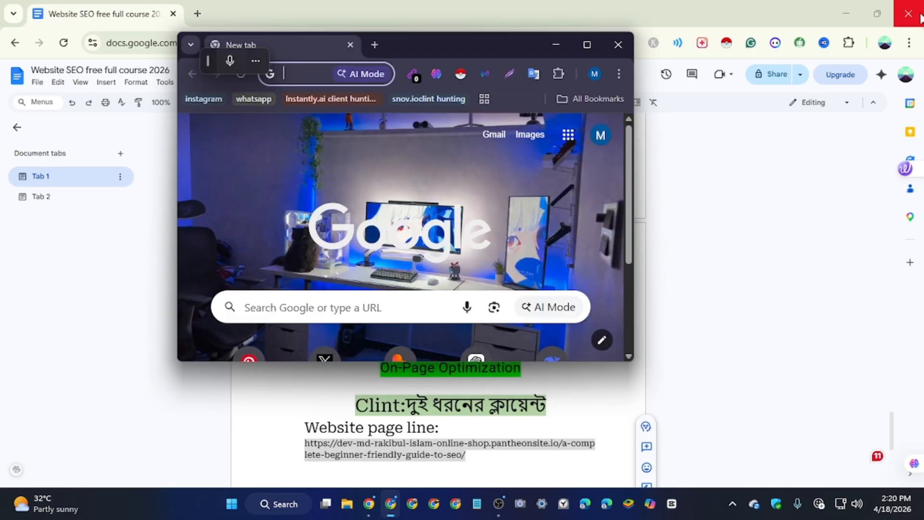
{"action": "left_click", "coordinate": [842, 18]}
{"action": "left_click", "coordinate": [844, 16]}
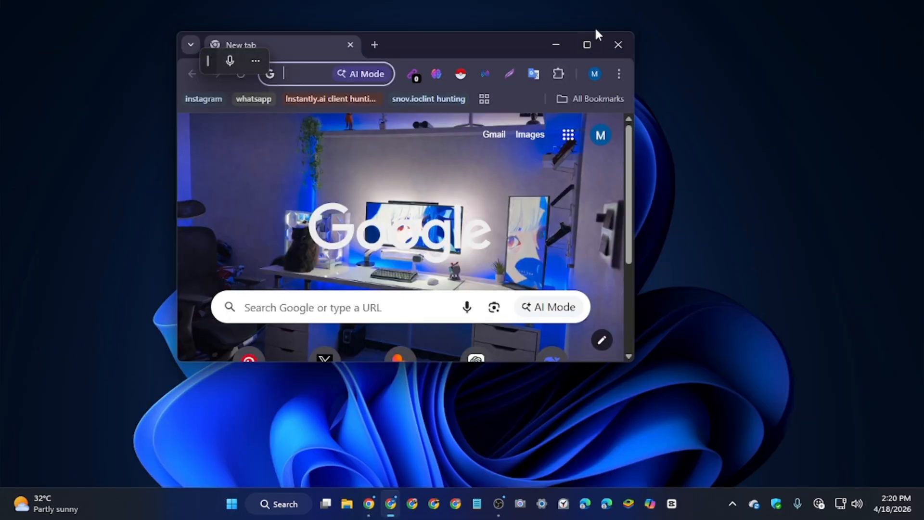
{"action": "left_click", "coordinate": [587, 45]}
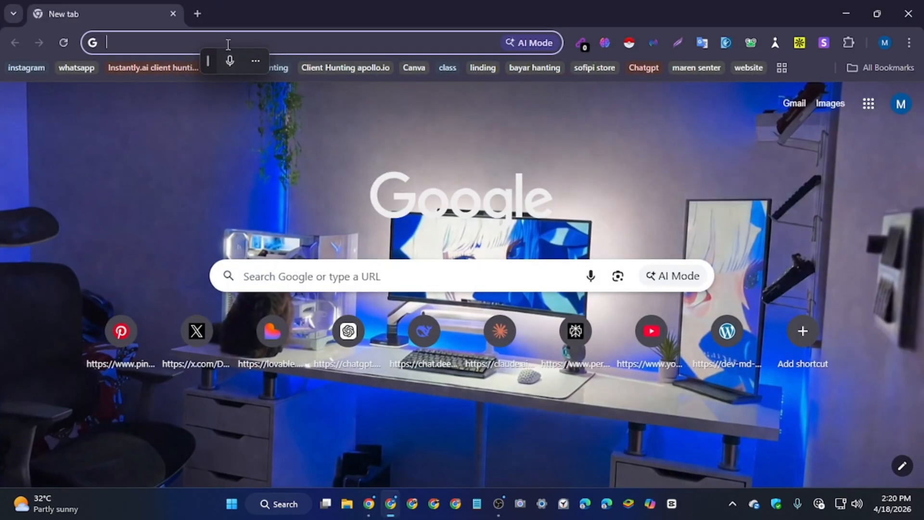
Open the copied page URL and look through the published beginner-friendly SEO guide.
{"action": "key", "text": "ctrl+v"}
{"action": "key", "text": "Return"}
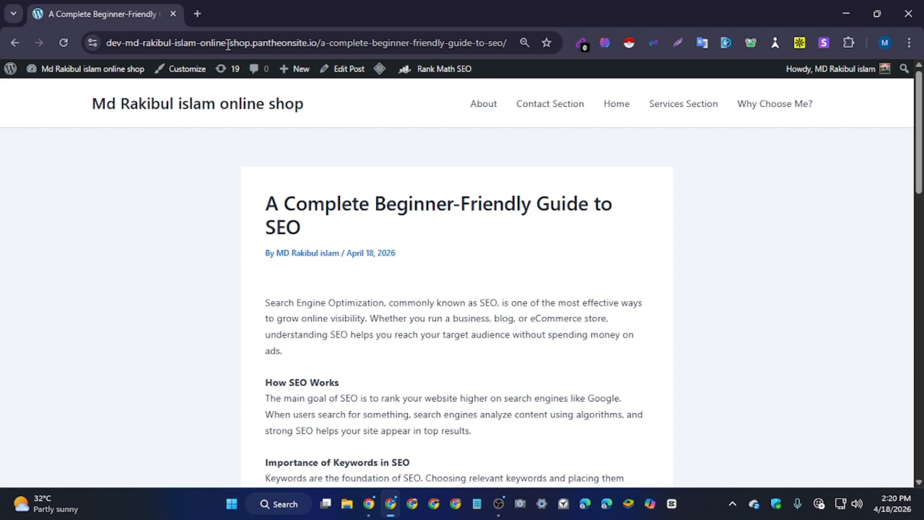
{"action": "scroll", "coordinate": [464, 188], "scroll_direction": "down", "scroll_amount": 10}
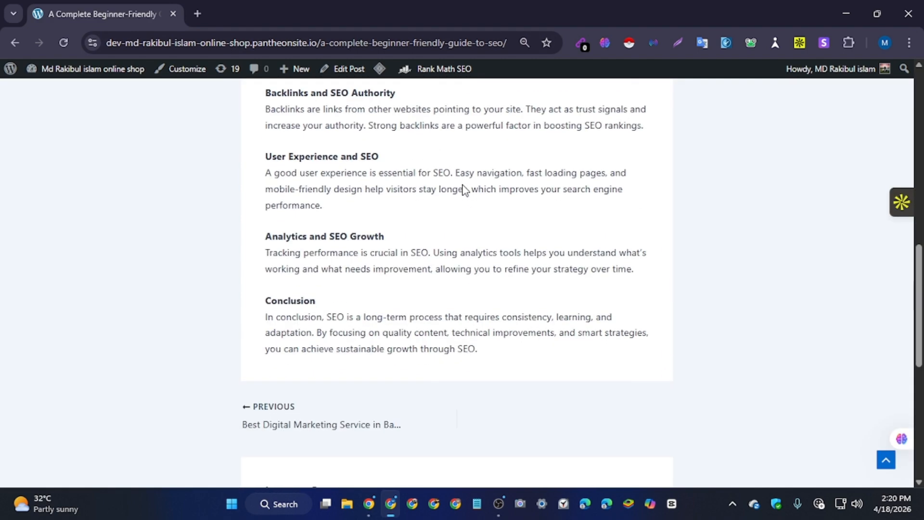
{"action": "scroll", "coordinate": [463, 189], "scroll_direction": "up", "scroll_amount": 10}
{"action": "scroll", "coordinate": [509, 235], "scroll_direction": "up", "scroll_amount": 4}
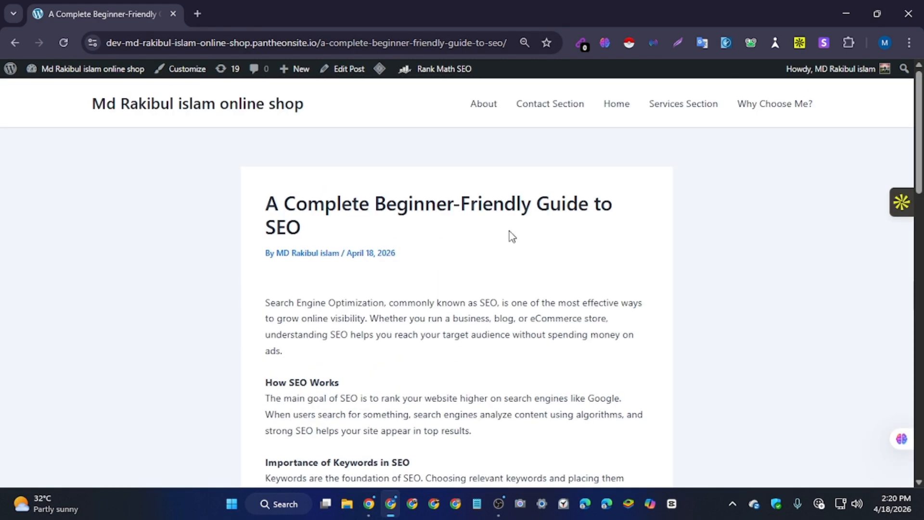
{"action": "scroll", "coordinate": [325, 287], "scroll_direction": "down", "scroll_amount": 3}
{"action": "scroll", "coordinate": [337, 284], "scroll_direction": "up", "scroll_amount": 3}
{"action": "left_click", "coordinate": [512, 41]}
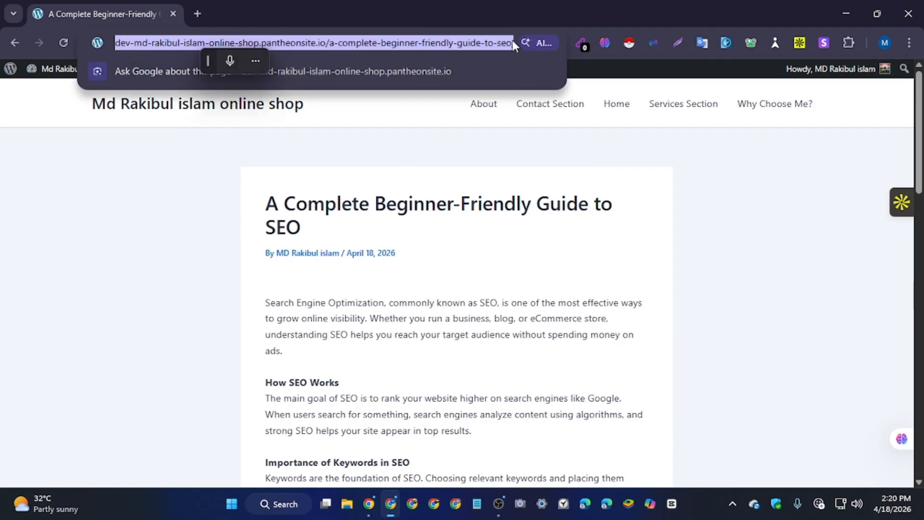
{"action": "left_click", "coordinate": [511, 41]}
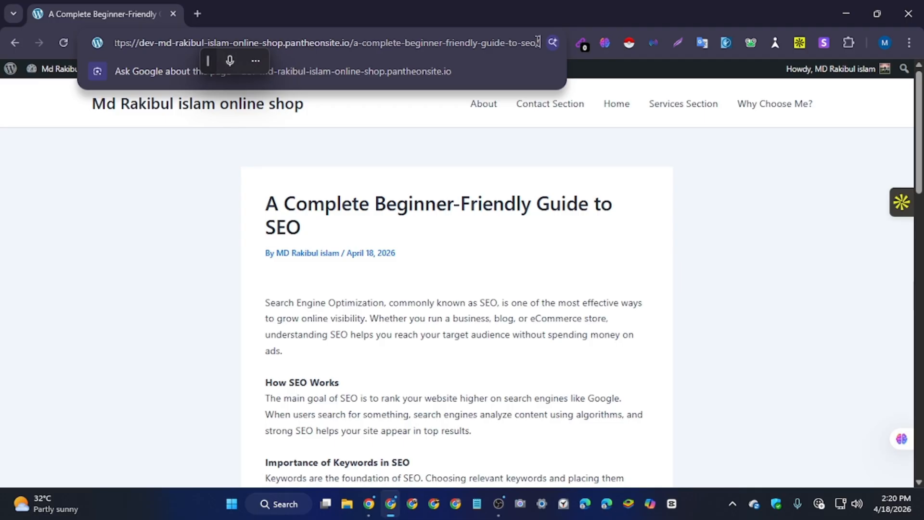
{"action": "type", "text": "/wp"}
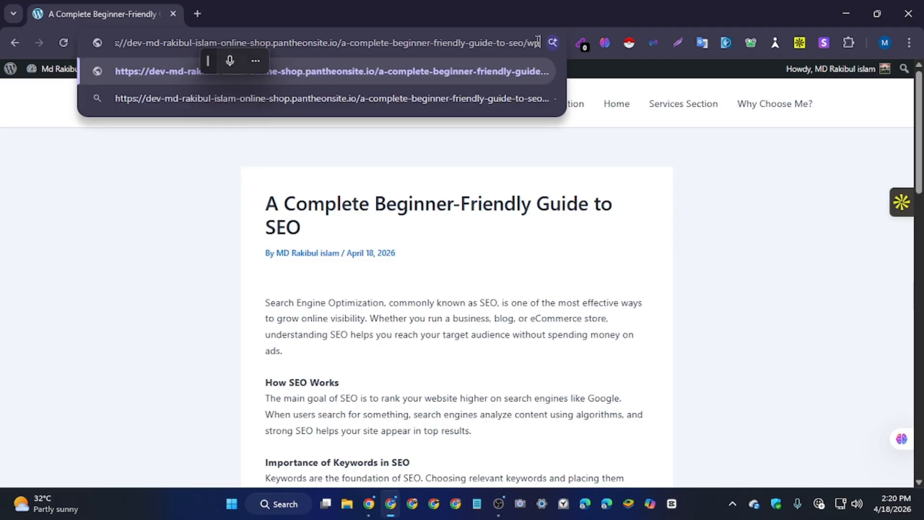
{"action": "key", "text": "BackSpace"}
{"action": "key", "text": "BackSpace"}
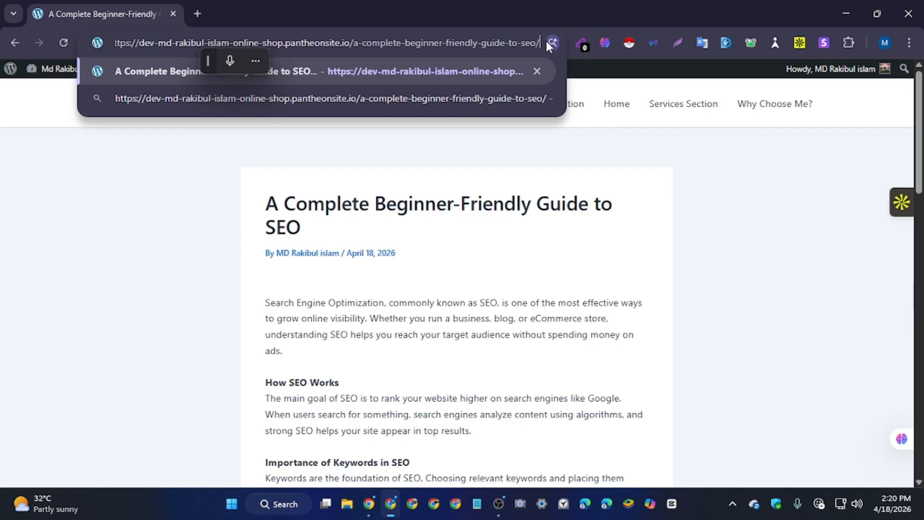
Open the WordPress site from its saved shortcut in a new tab.
{"action": "left_click", "coordinate": [198, 10]}
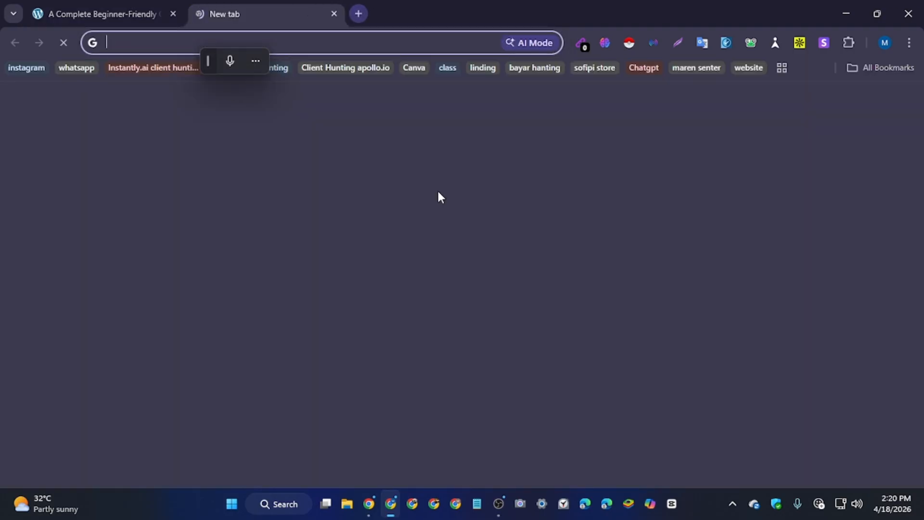
{"action": "left_click", "coordinate": [735, 350]}
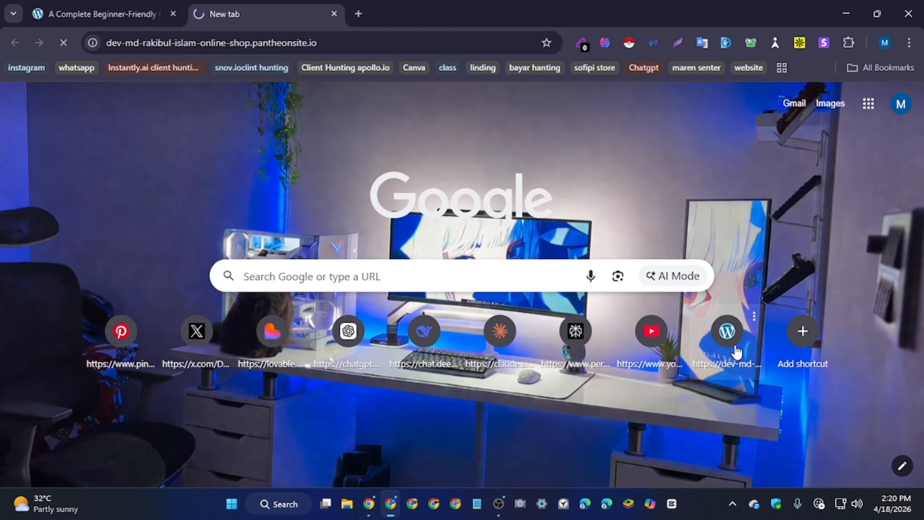
{"action": "left_click", "coordinate": [354, 46]}
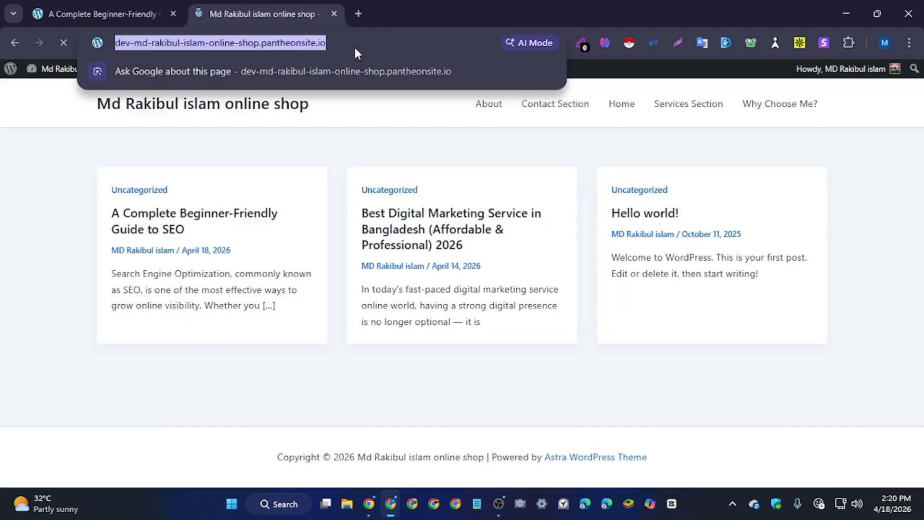
{"action": "left_click", "coordinate": [354, 45]}
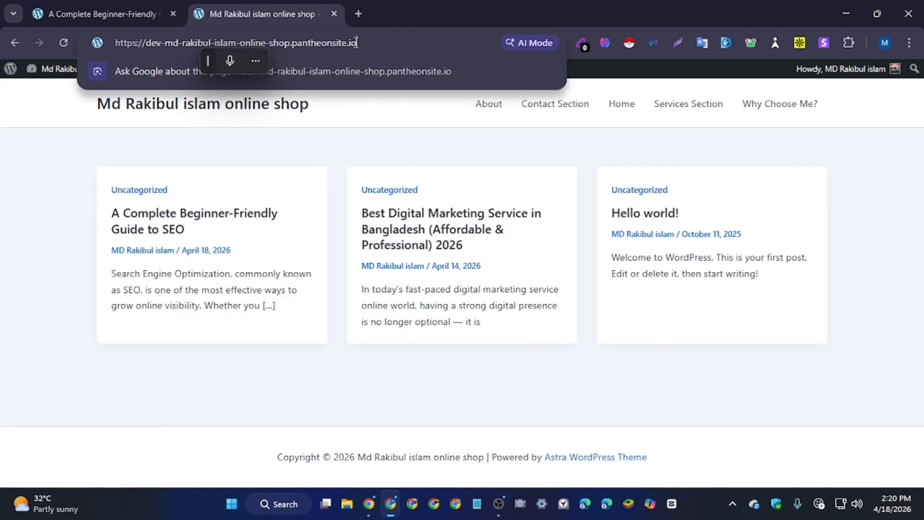
{"action": "type", "text": "/"}
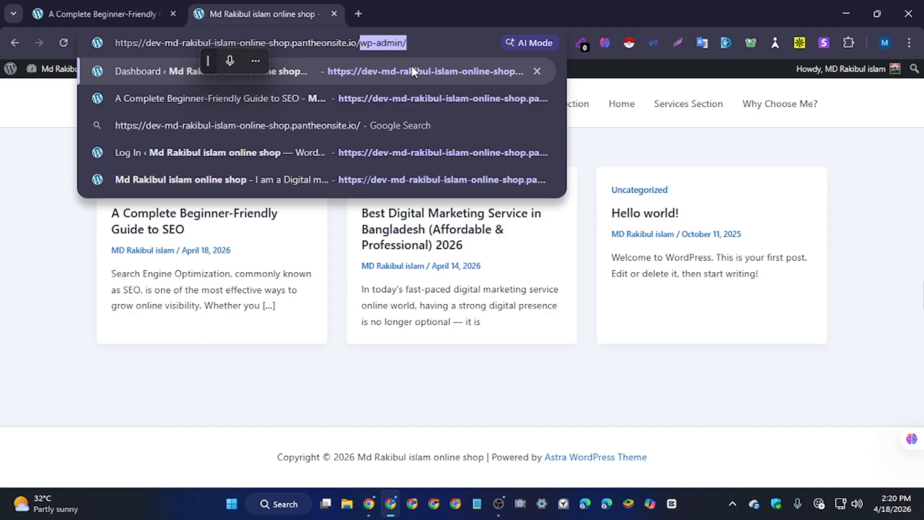
{"action": "left_click", "coordinate": [333, 13]}
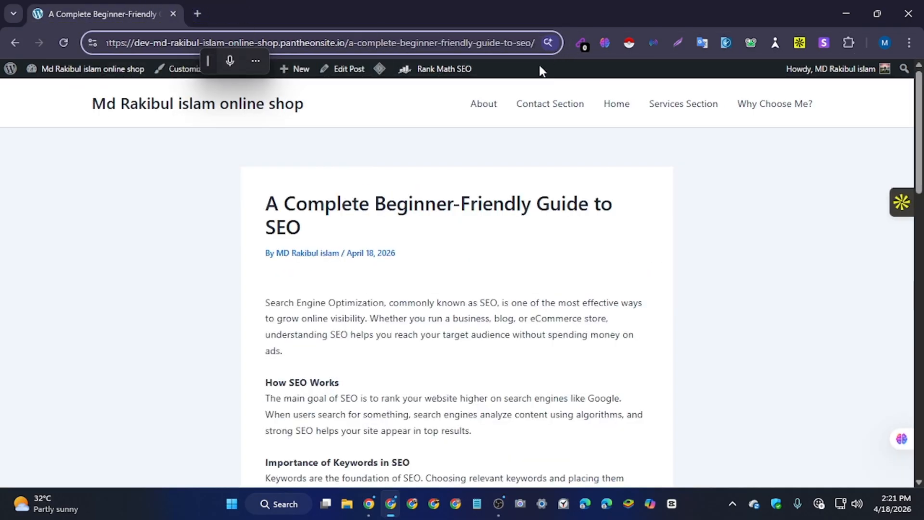
Try to open the site's admin area by appending wp-admin to the beginner-friendly SEO guide's URL.
{"action": "type", "text": "wp"}
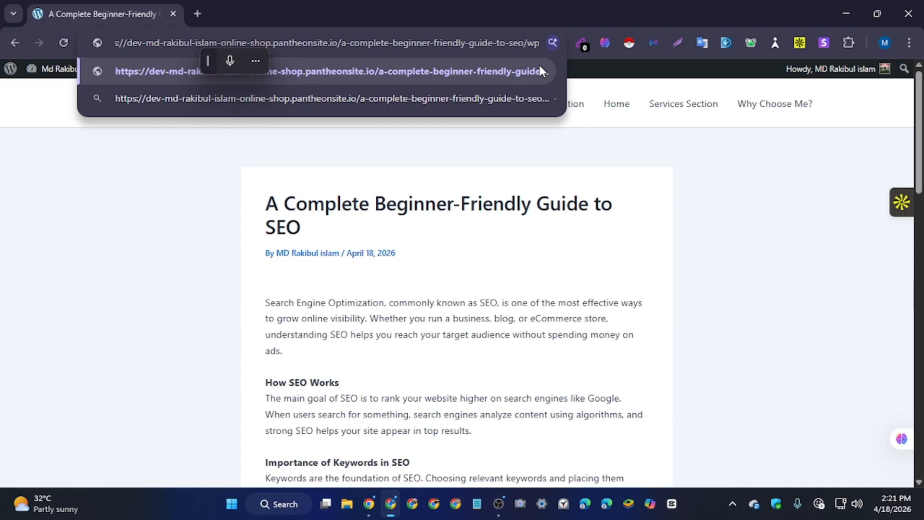
{"action": "type", "text": "-admi"}
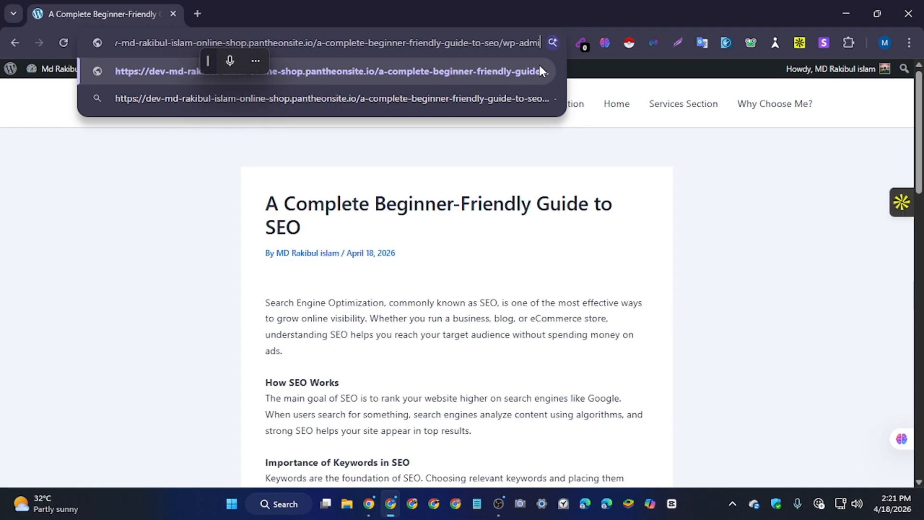
{"action": "type", "text": "n"}
{"action": "key", "text": "Return"}
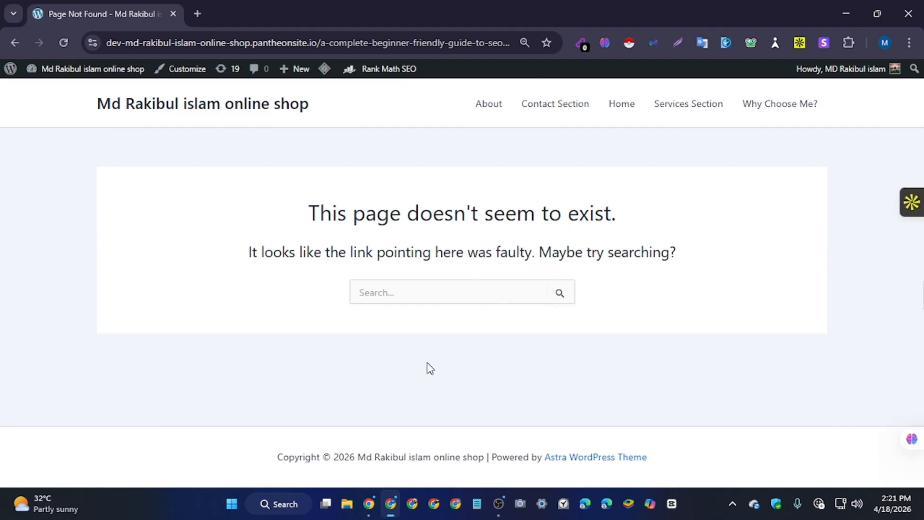
Replace the failed page with a new tab, open the site from its saved shortcut and go to its WordPress dashboard.
{"action": "left_click", "coordinate": [196, 13]}
{"action": "left_click", "coordinate": [174, 13]}
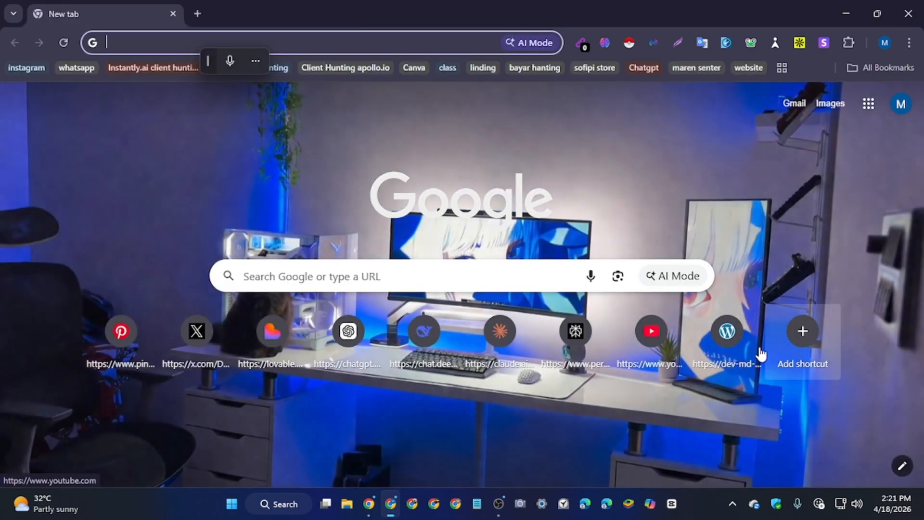
{"action": "left_click", "coordinate": [736, 340]}
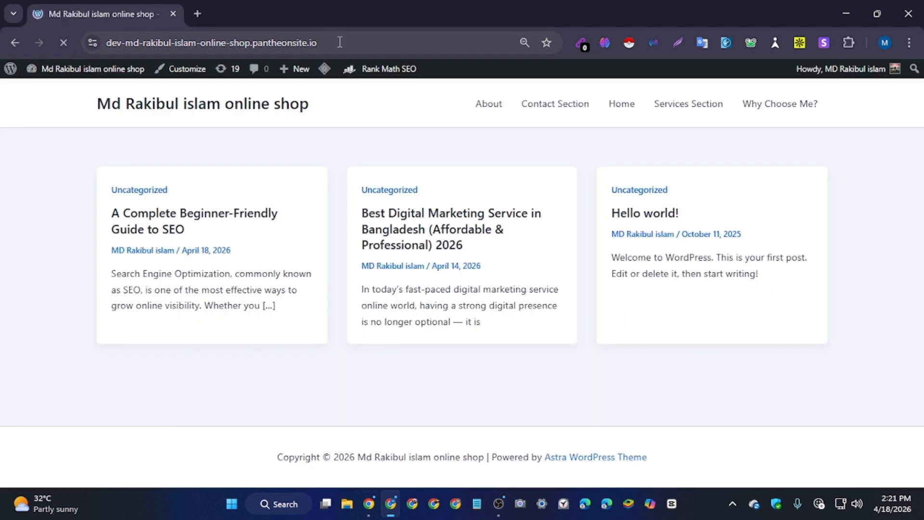
{"action": "left_click", "coordinate": [86, 74]}
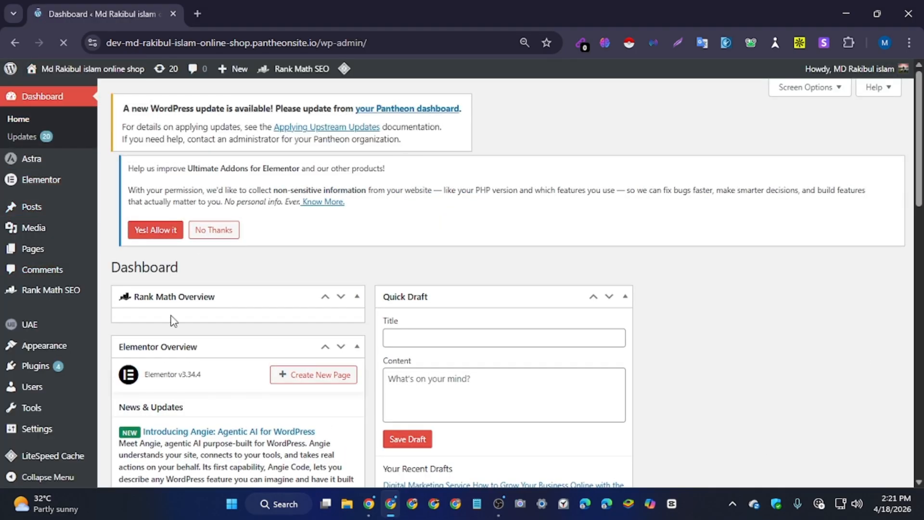
{"action": "scroll", "coordinate": [171, 320], "scroll_direction": "down", "scroll_amount": 5}
{"action": "scroll", "coordinate": [550, 273], "scroll_direction": "up", "scroll_amount": 6}
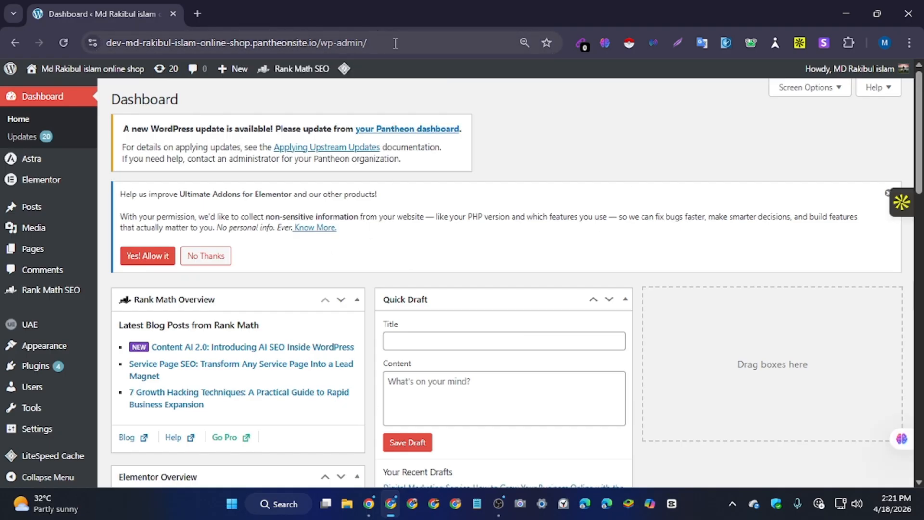
Try the copied guide URL with wp-admin/ appended in a new tab, and close that tab.
{"action": "left_click", "coordinate": [193, 9]}
{"action": "left_click", "coordinate": [196, 37]}
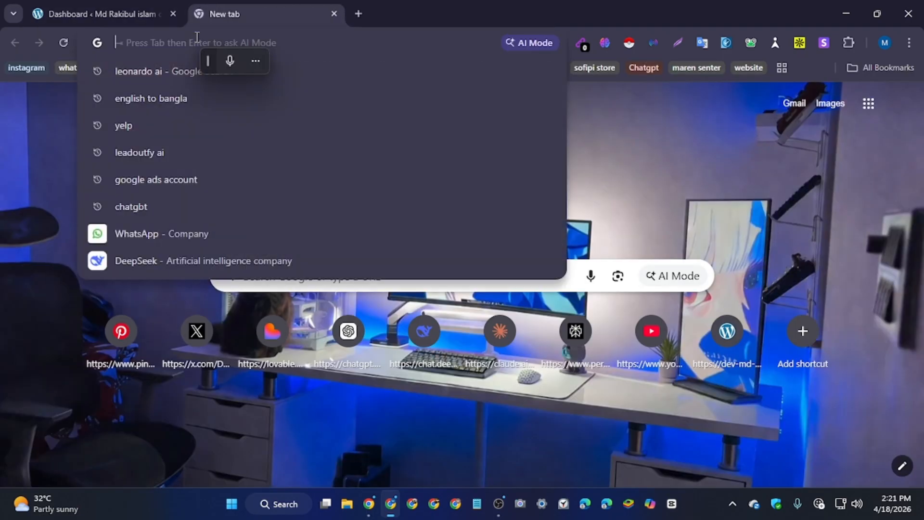
{"action": "key", "text": "ctrl+grave"}
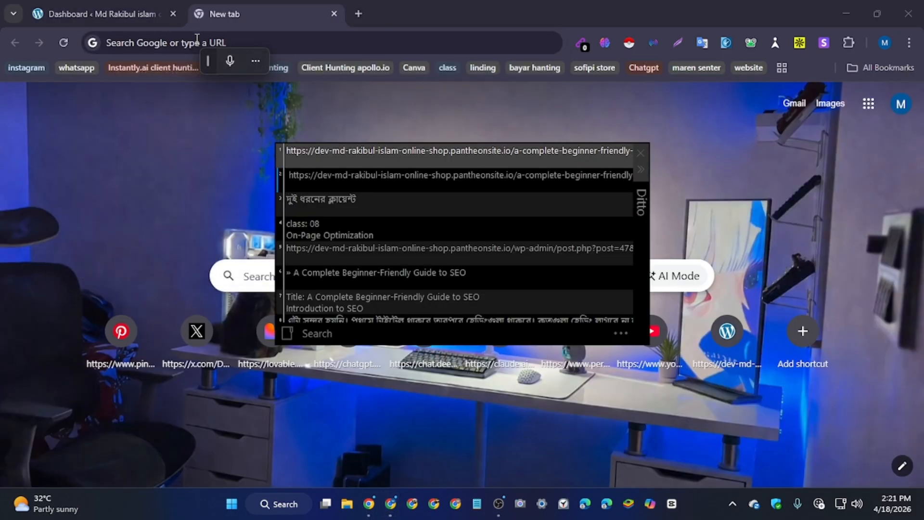
{"action": "double_click", "coordinate": [398, 158]}
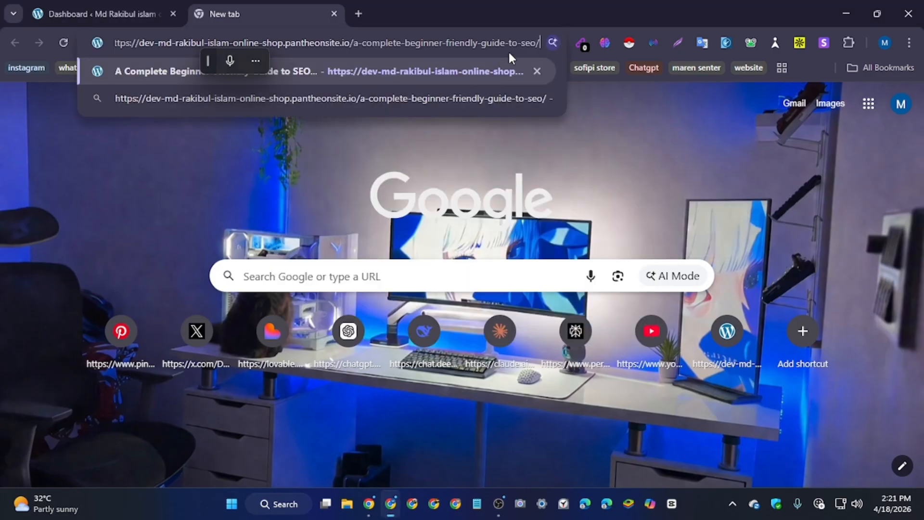
{"action": "type", "text": "wp"}
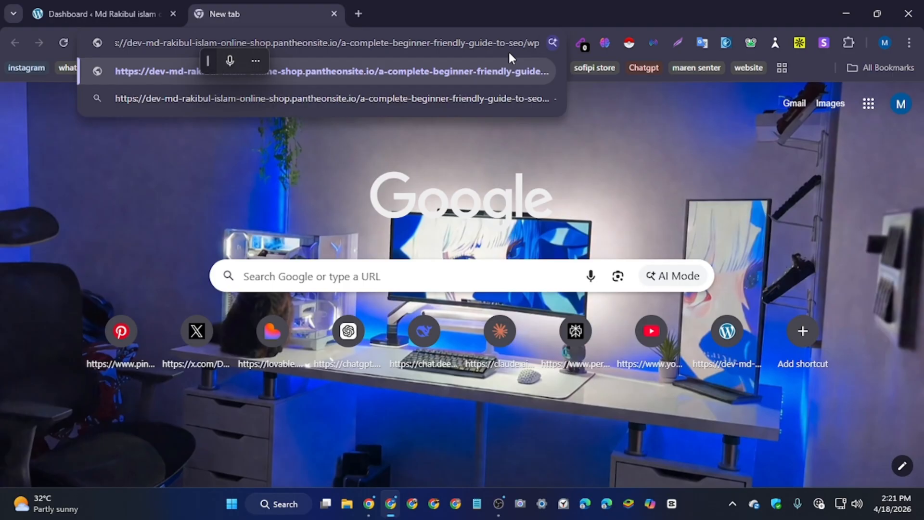
{"action": "type", "text": "-ad"}
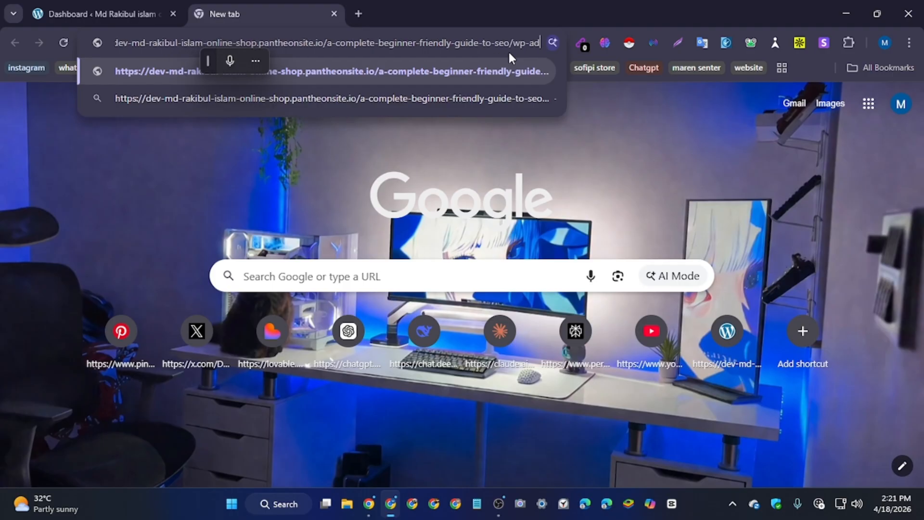
{"action": "type", "text": "min/"}
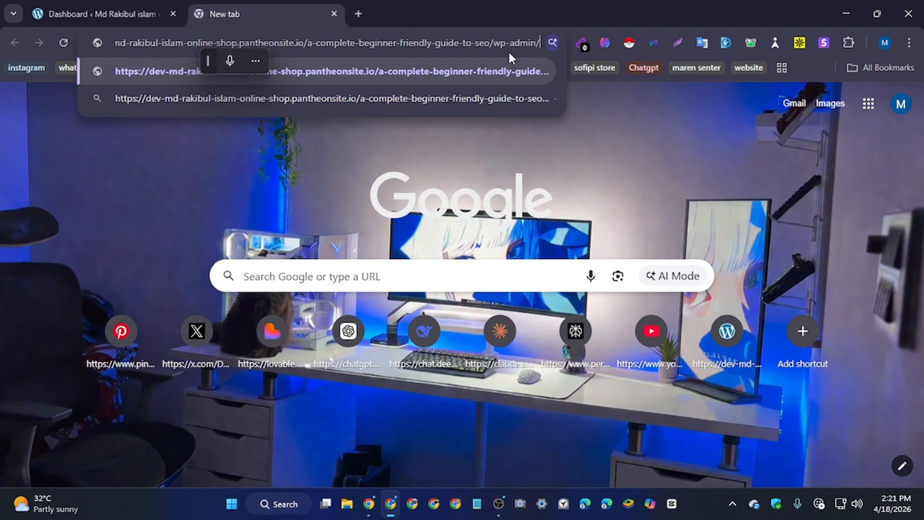
{"action": "key", "text": "Return"}
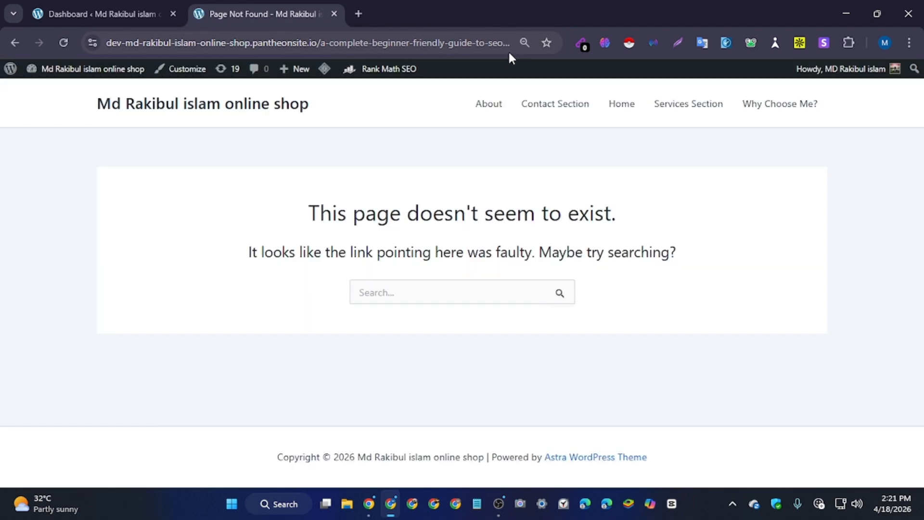
{"action": "left_click", "coordinate": [332, 14]}
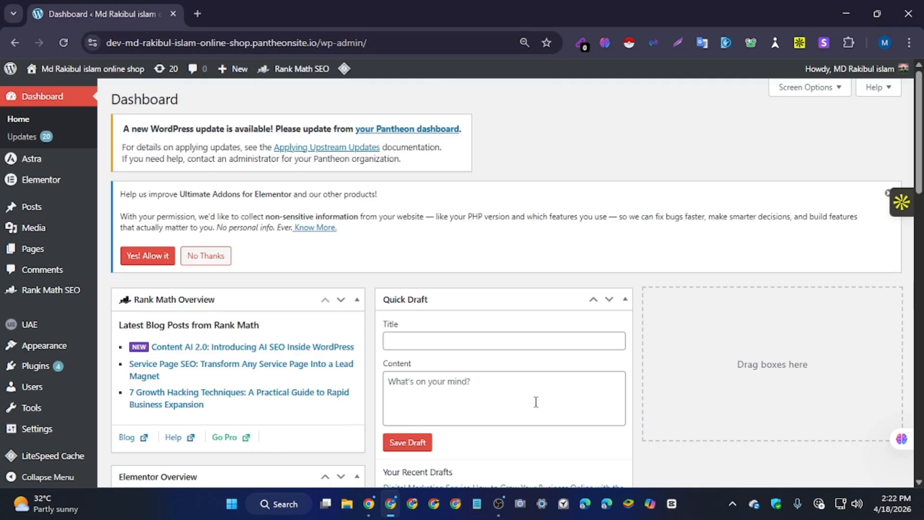
Open the SEO guide's original URL in a new tab and look over the published post.
{"action": "scroll", "coordinate": [536, 401], "scroll_direction": "down", "scroll_amount": 3}
{"action": "scroll", "coordinate": [480, 374], "scroll_direction": "up", "scroll_amount": 3}
{"action": "left_click", "coordinate": [196, 14]}
{"action": "left_click", "coordinate": [212, 43]}
{"action": "type", "text": "https://dev-md-rakibul-islam-online-shop.pantheonsite.io/a-complete-beginner-friendly-guide-to-seo/"}
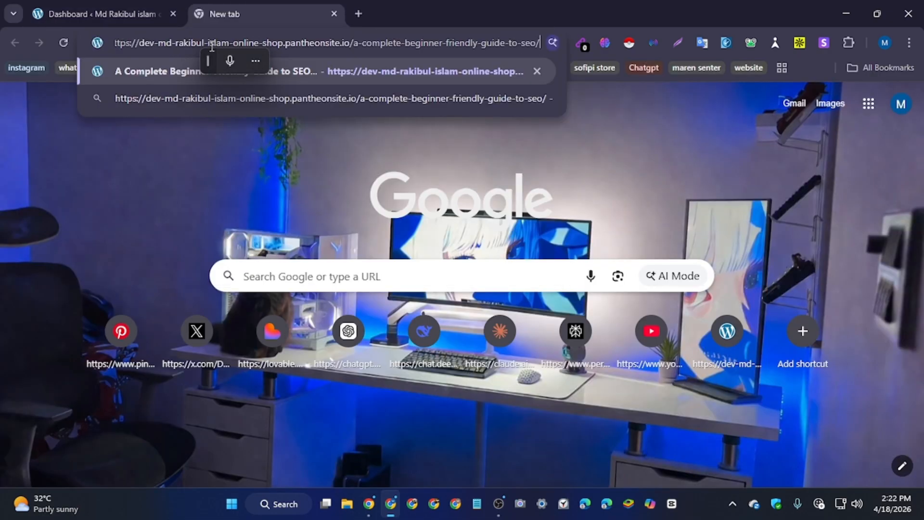
{"action": "key", "text": "Return"}
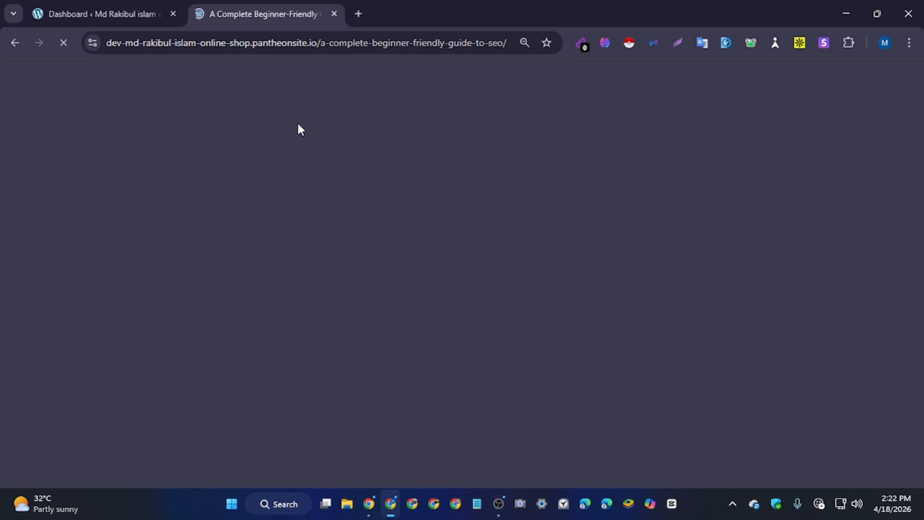
{"action": "scroll", "coordinate": [304, 416], "scroll_direction": "down", "scroll_amount": 5}
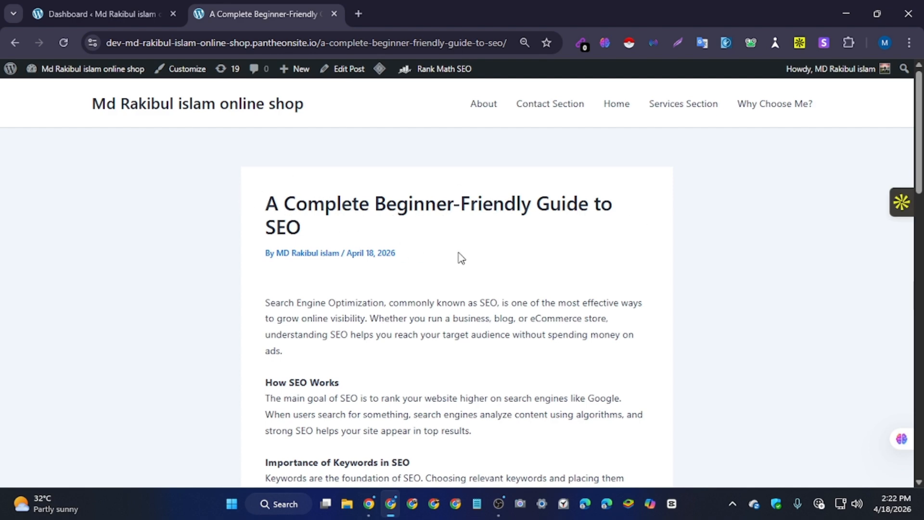
{"action": "scroll", "coordinate": [322, 194], "scroll_direction": "down", "scroll_amount": 1}
{"action": "scroll", "coordinate": [334, 206], "scroll_direction": "up", "scroll_amount": 1}
Open Rank Math SEO from the post page, look through its modules and view the blank new-post editor.
{"action": "mouse_move", "coordinate": [433, 68]}
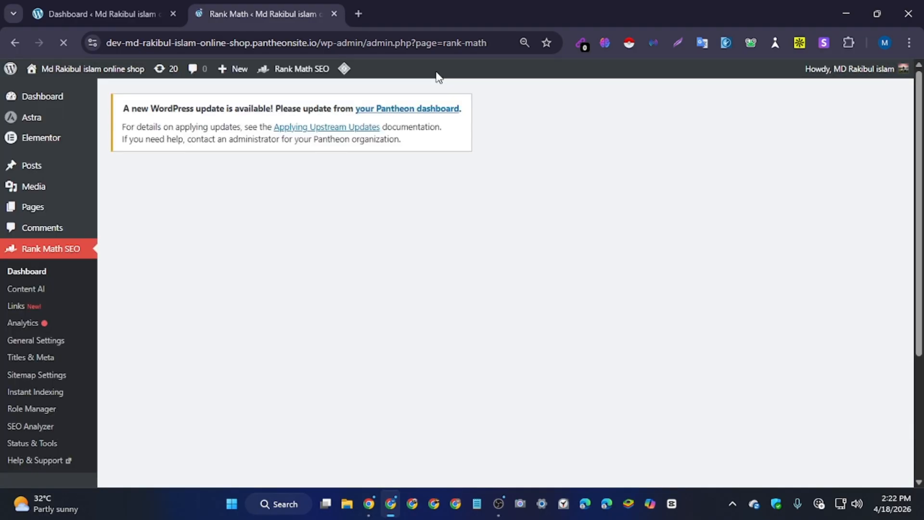
{"action": "scroll", "coordinate": [345, 261], "scroll_direction": "down", "scroll_amount": 3}
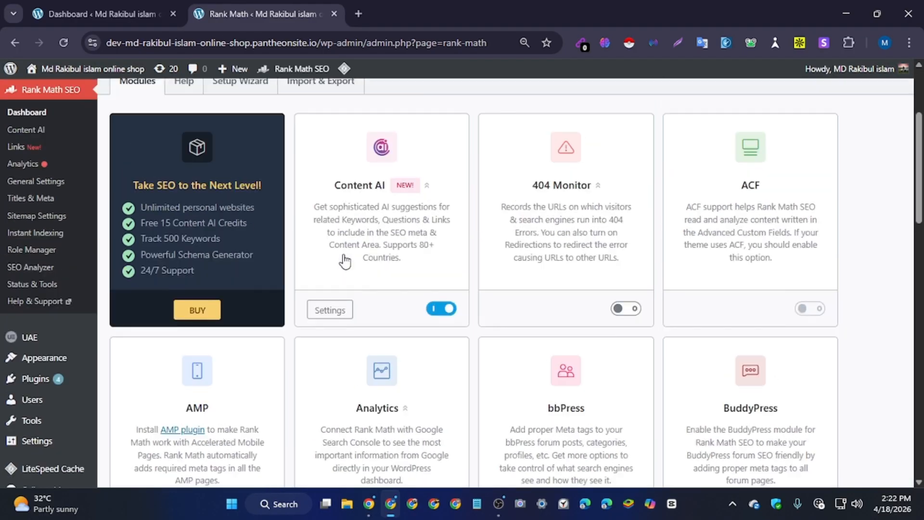
{"action": "scroll", "coordinate": [341, 254], "scroll_direction": "up", "scroll_amount": 3}
{"action": "scroll", "coordinate": [501, 291], "scroll_direction": "down", "scroll_amount": 5}
{"action": "scroll", "coordinate": [491, 291], "scroll_direction": "up", "scroll_amount": 5}
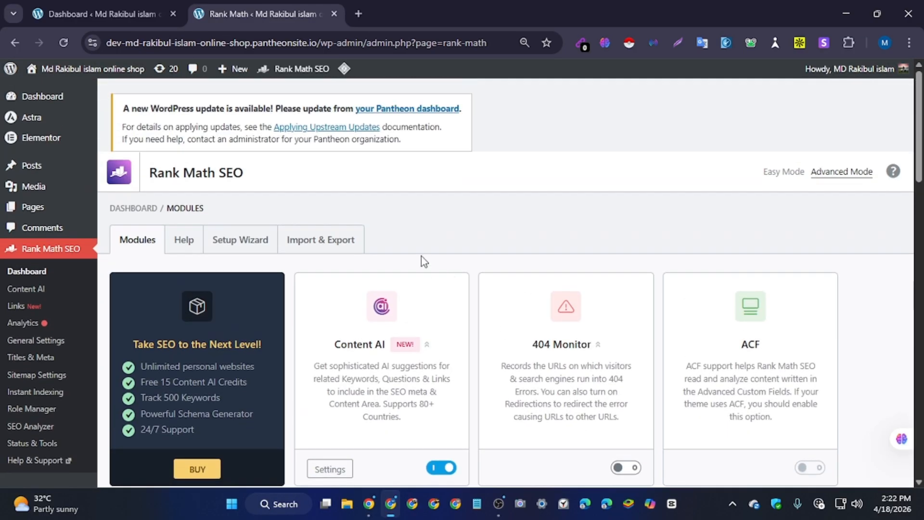
{"action": "left_click", "coordinate": [237, 71]}
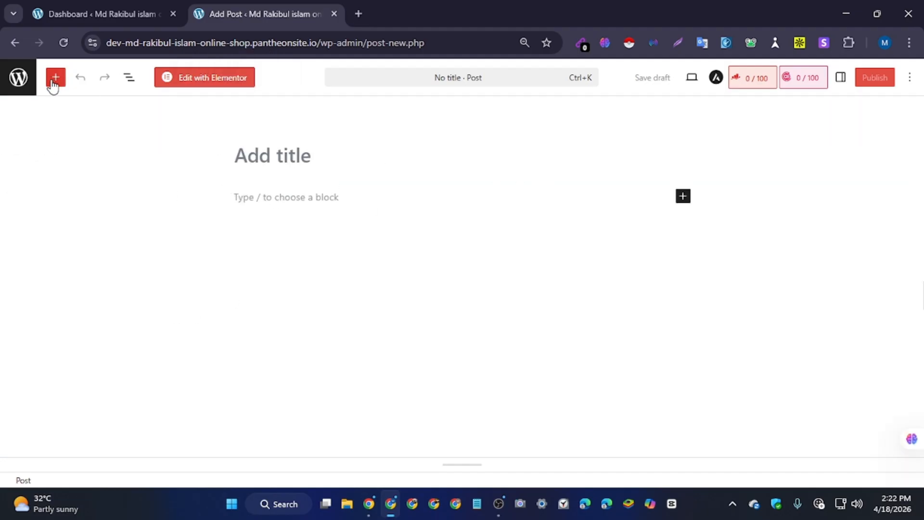
{"action": "left_click", "coordinate": [13, 43]}
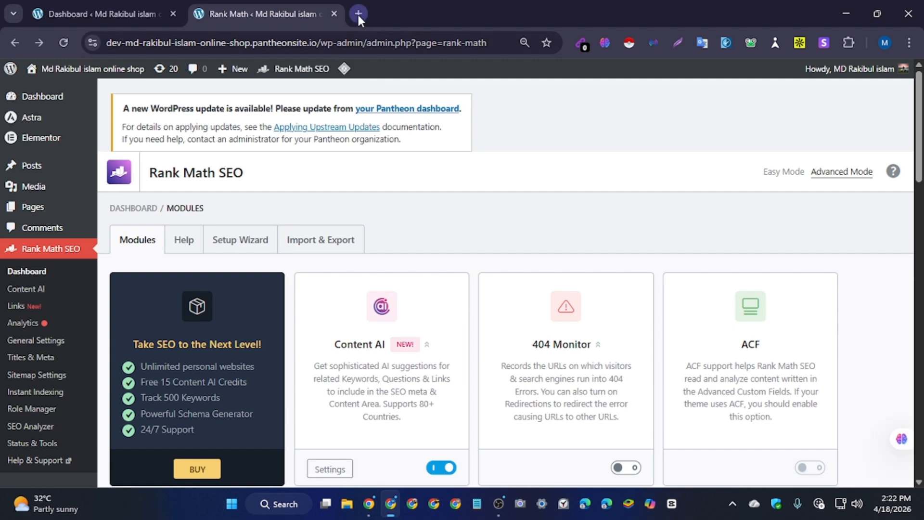
Open the SEO guide's URL in another new tab and go from it to the WordPress dashboard.
{"action": "left_click", "coordinate": [358, 13]}
{"action": "type", "text": "https://dev-md-rakibul-islam-online-shop.pantheonsite.io/a-complete-beginner-friendly-guide-to-seo/"}
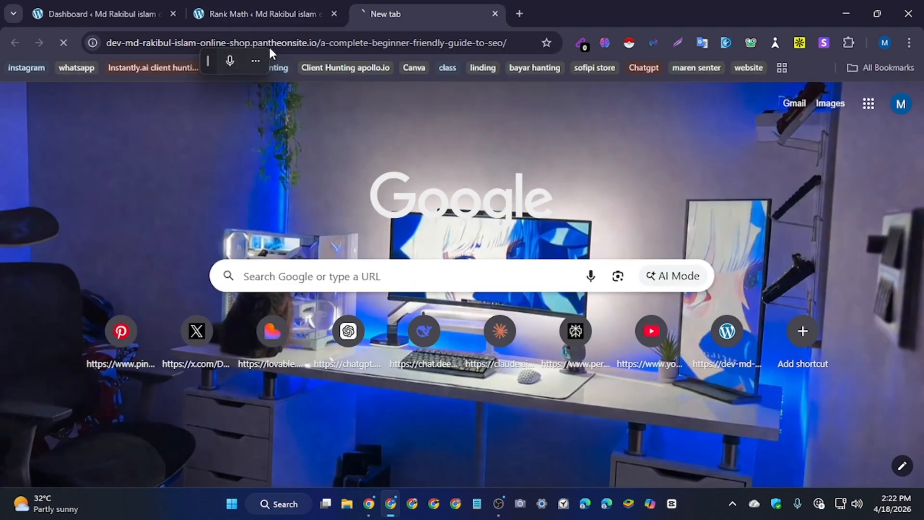
{"action": "key", "text": "Return"}
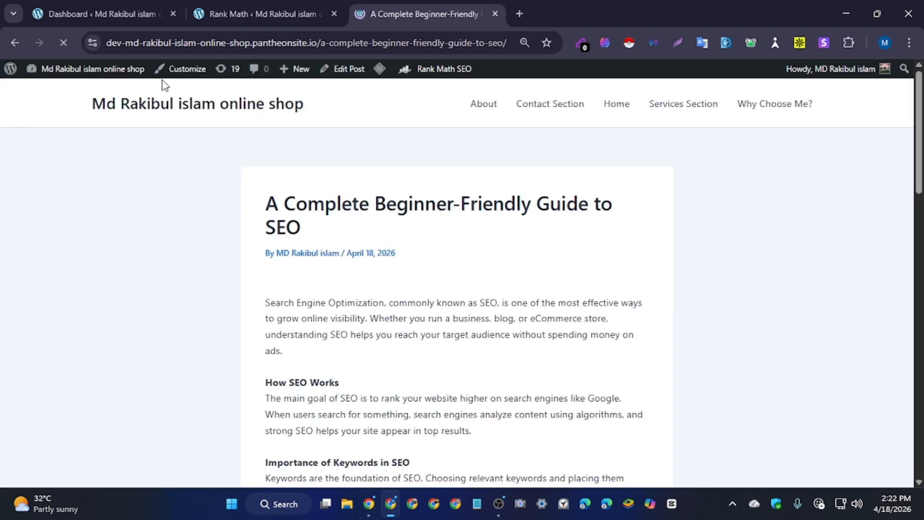
{"action": "mouse_move", "coordinate": [105, 77]}
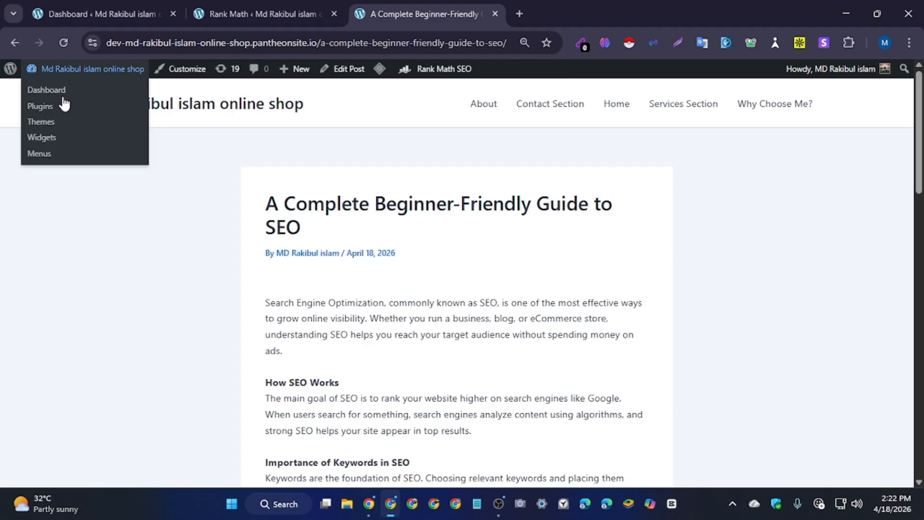
{"action": "left_click", "coordinate": [59, 71]}
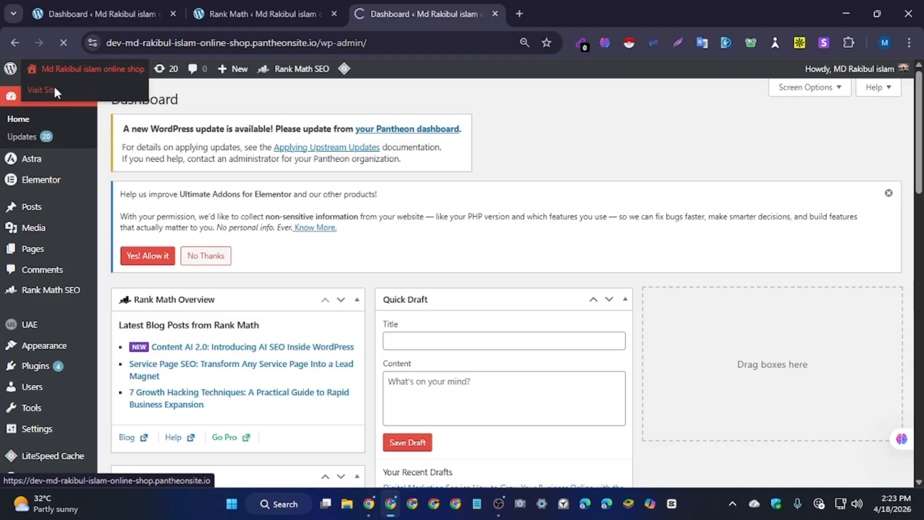
Visit the site's home page, close the Rank Math tab and open the post "A Complete Beginner-Friendly Guide to SEO".
{"action": "left_click", "coordinate": [55, 90]}
{"action": "left_click", "coordinate": [334, 14]}
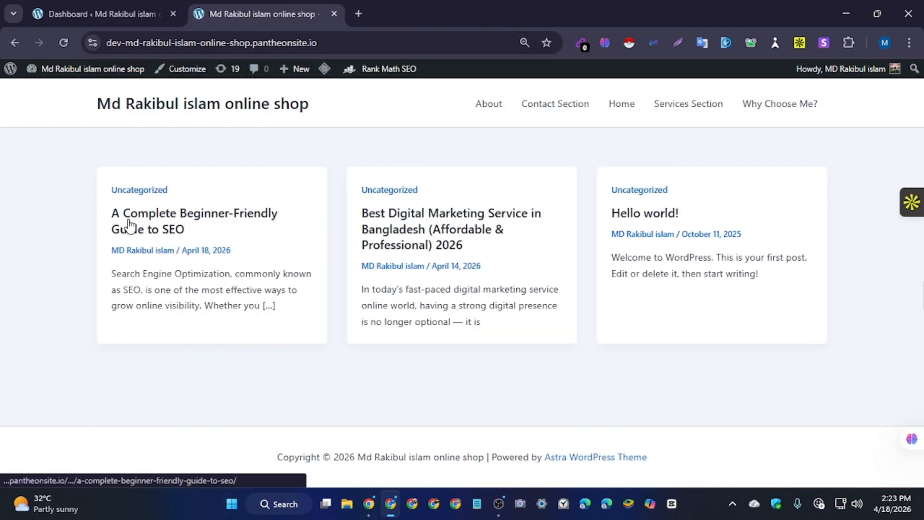
{"action": "left_click", "coordinate": [358, 14]}
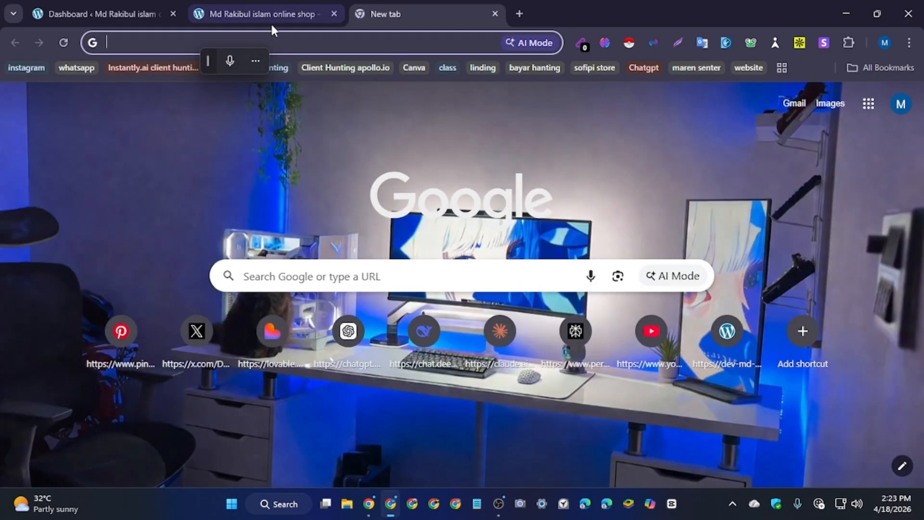
{"action": "left_click", "coordinate": [271, 19]}
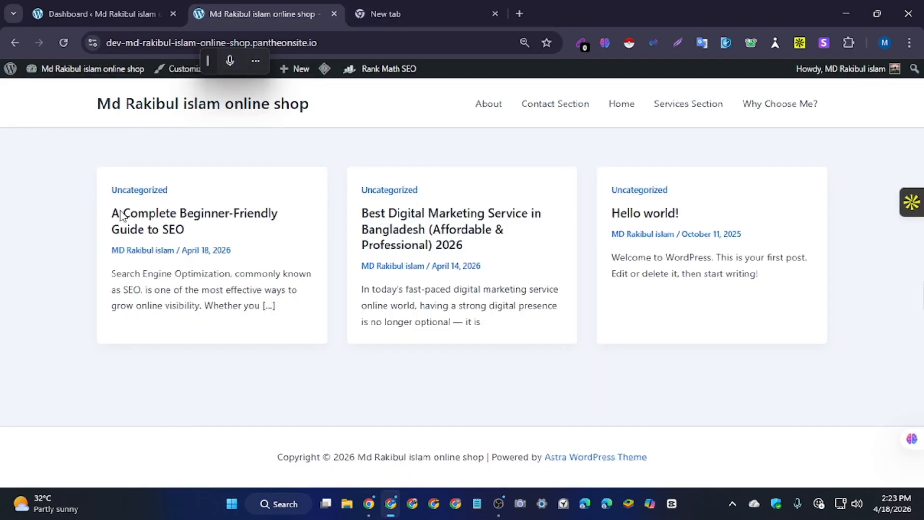
{"action": "left_click", "coordinate": [191, 227]}
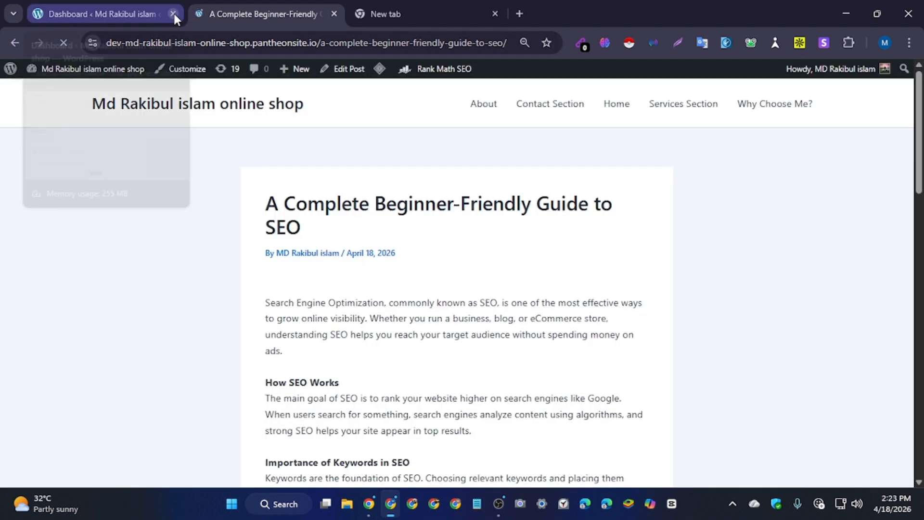
Close the extra dashboard tab and open the WordPress dashboard from the published post.
{"action": "left_click", "coordinate": [173, 14]}
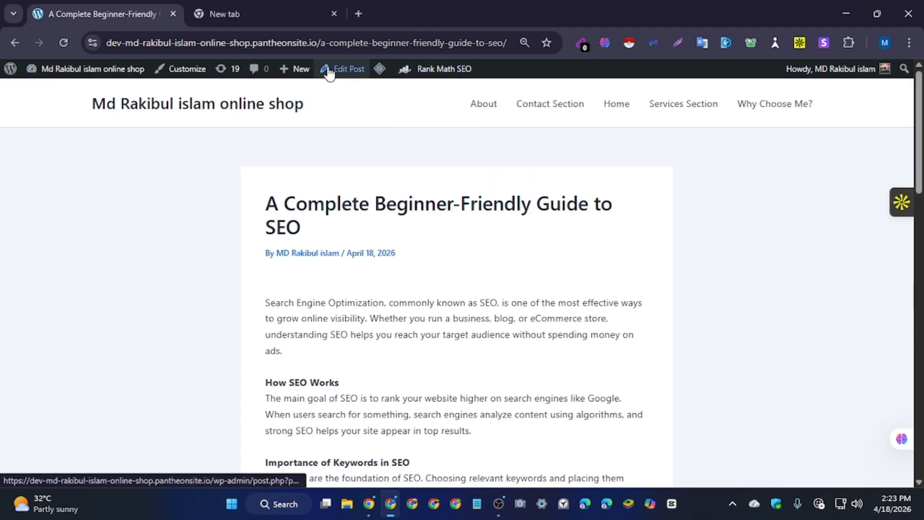
{"action": "left_click", "coordinate": [62, 75]}
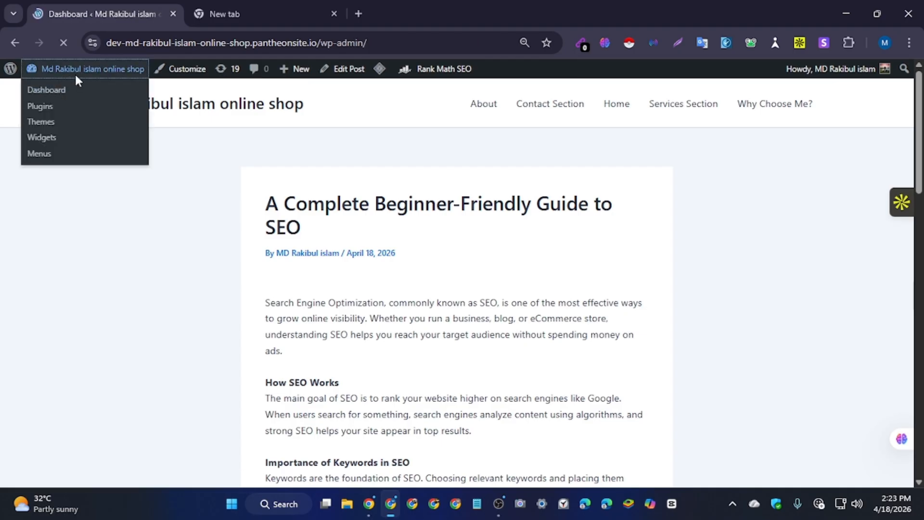
{"action": "scroll", "coordinate": [170, 232], "scroll_direction": "down", "scroll_amount": 1}
{"action": "scroll", "coordinate": [169, 233], "scroll_direction": "up", "scroll_amount": 1}
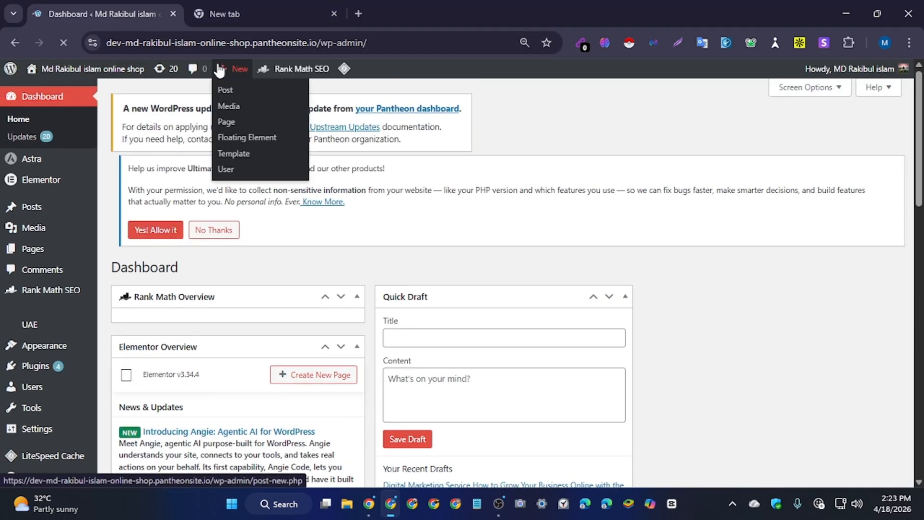
{"action": "mouse_move", "coordinate": [313, 94]}
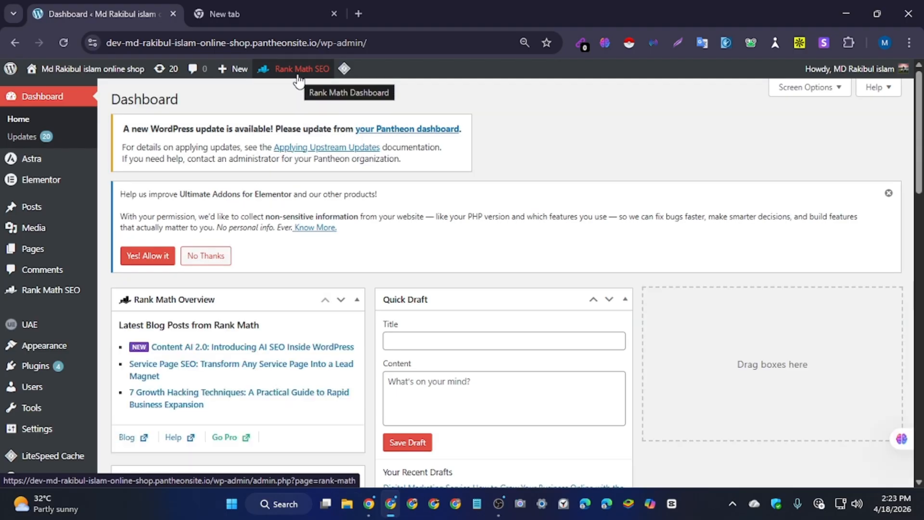
Visit the site's home page from the dashboard and open the post "A Complete Beginner-Friendly Guide to SEO".
{"action": "left_click", "coordinate": [104, 73]}
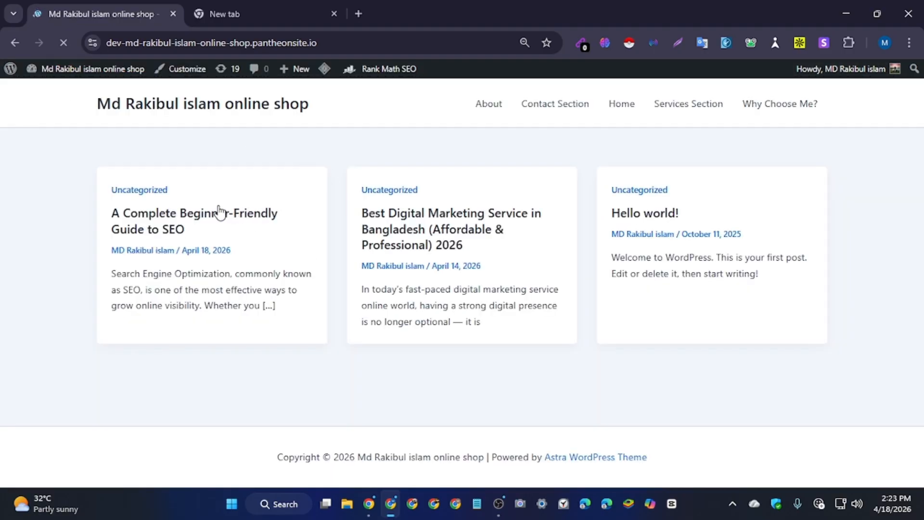
{"action": "left_click", "coordinate": [164, 219]}
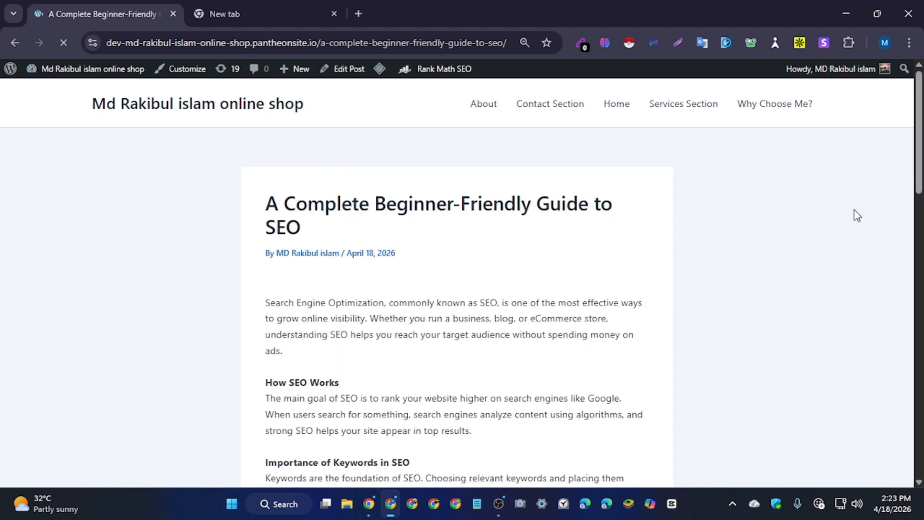
{"action": "scroll", "coordinate": [801, 197], "scroll_direction": "down", "scroll_amount": 2}
{"action": "scroll", "coordinate": [801, 197], "scroll_direction": "up", "scroll_amount": 2}
{"action": "mouse_move", "coordinate": [426, 69]}
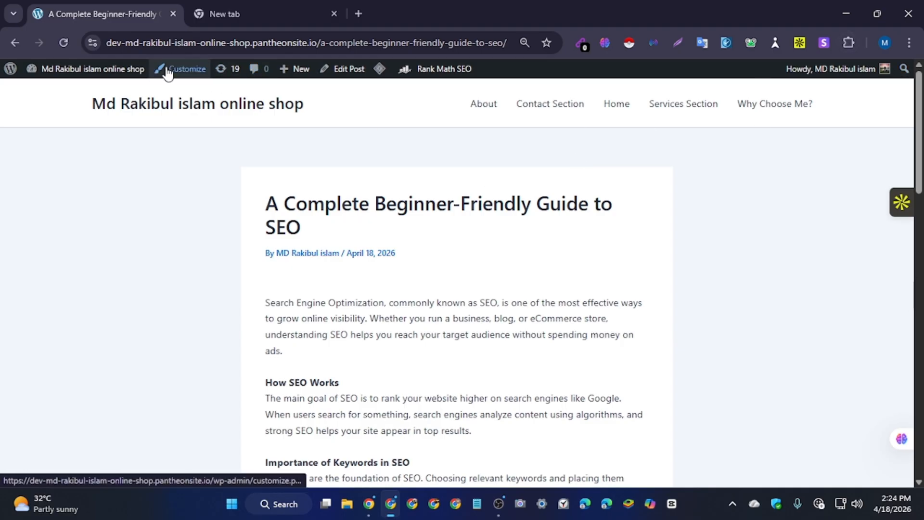
Open the SEO guide post in the WordPress editor and look over the article's text.
{"action": "left_click", "coordinate": [341, 76]}
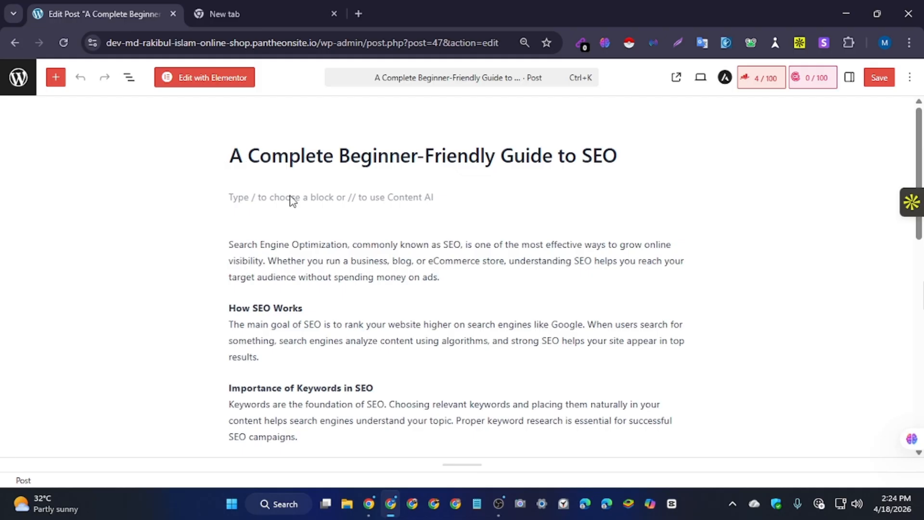
{"action": "scroll", "coordinate": [425, 412], "scroll_direction": "down", "scroll_amount": 4}
{"action": "scroll", "coordinate": [454, 349], "scroll_direction": "up", "scroll_amount": 4}
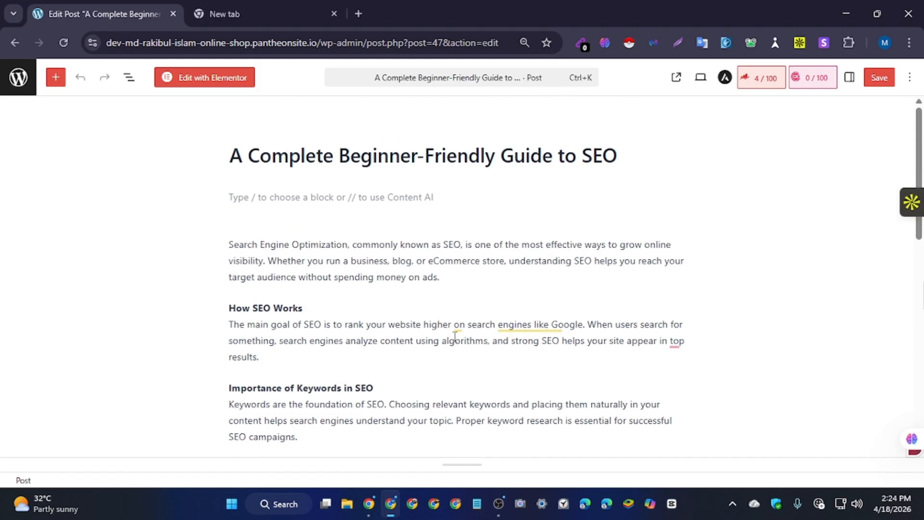
Find "seo" on the editor page, examine where the keyword occurs throughout the article, and close the search.
{"action": "key", "text": "ctrl+f"}
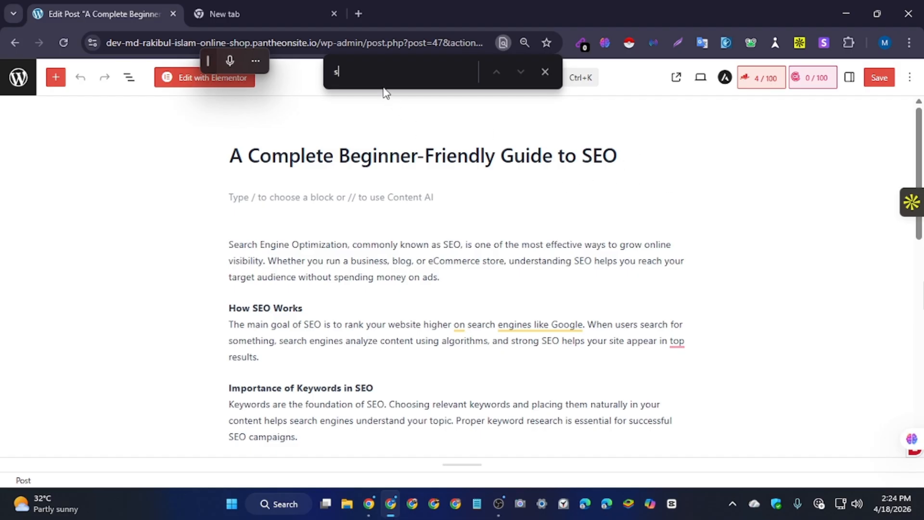
{"action": "type", "text": "i"}
{"action": "type", "text": "o"}
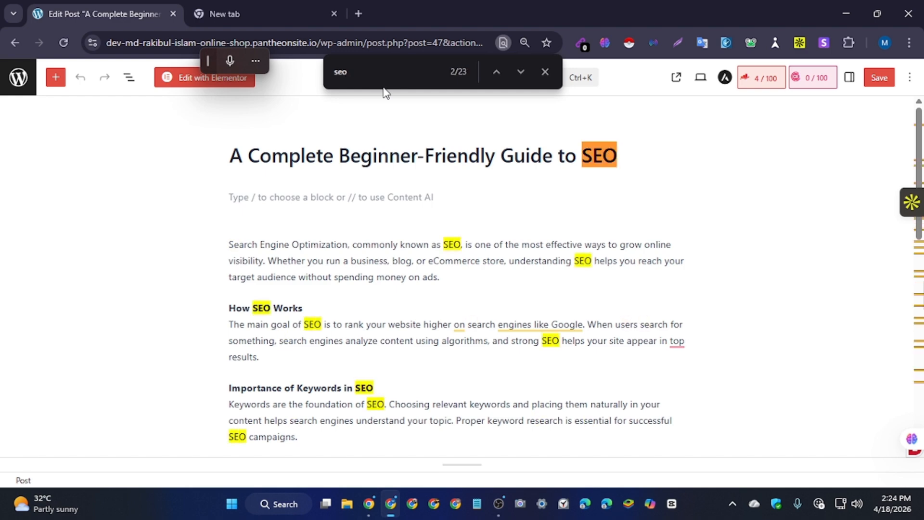
{"action": "scroll", "coordinate": [570, 298], "scroll_direction": "down", "scroll_amount": 8}
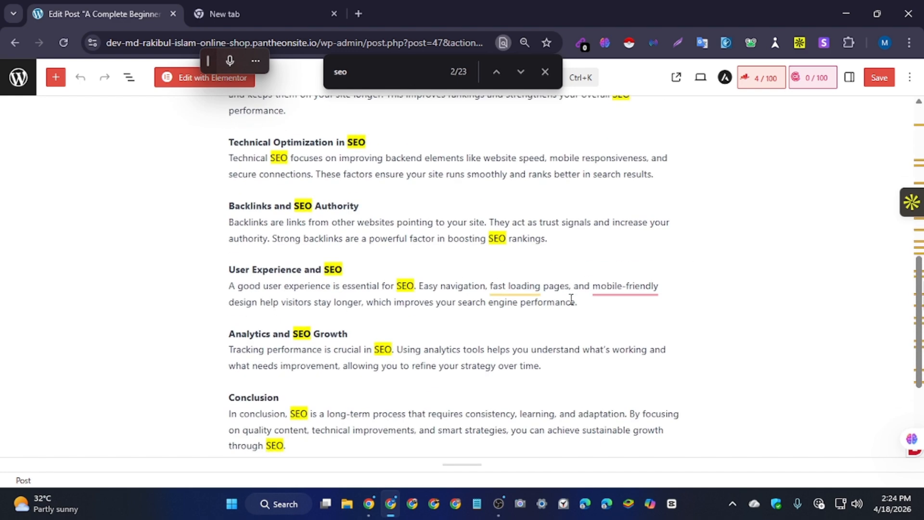
{"action": "scroll", "coordinate": [571, 299], "scroll_direction": "up", "scroll_amount": 7}
{"action": "scroll", "coordinate": [506, 164], "scroll_direction": "up", "scroll_amount": 1}
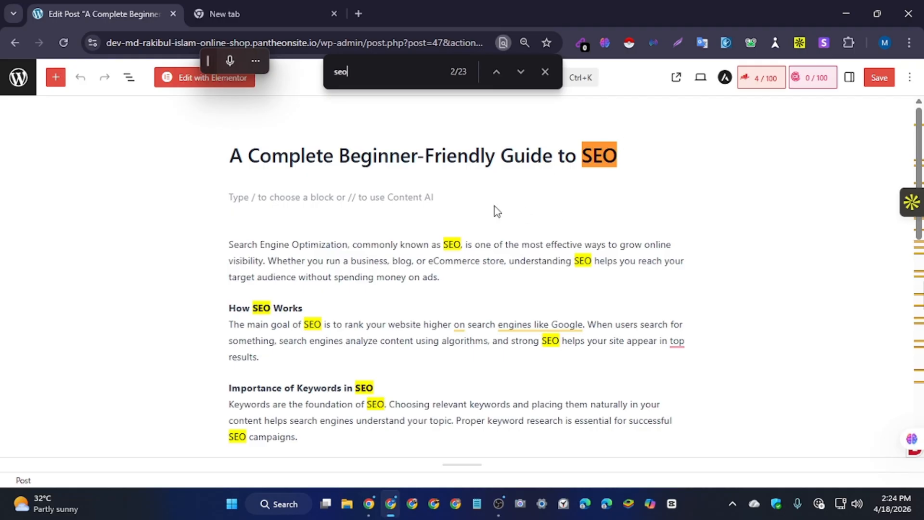
{"action": "scroll", "coordinate": [546, 378], "scroll_direction": "down", "scroll_amount": 2}
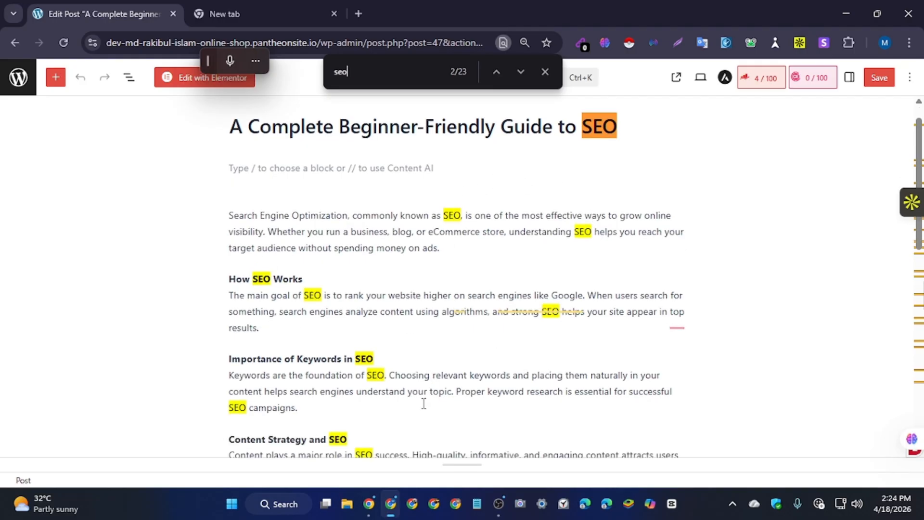
{"action": "scroll", "coordinate": [414, 422], "scroll_direction": "down", "scroll_amount": 4}
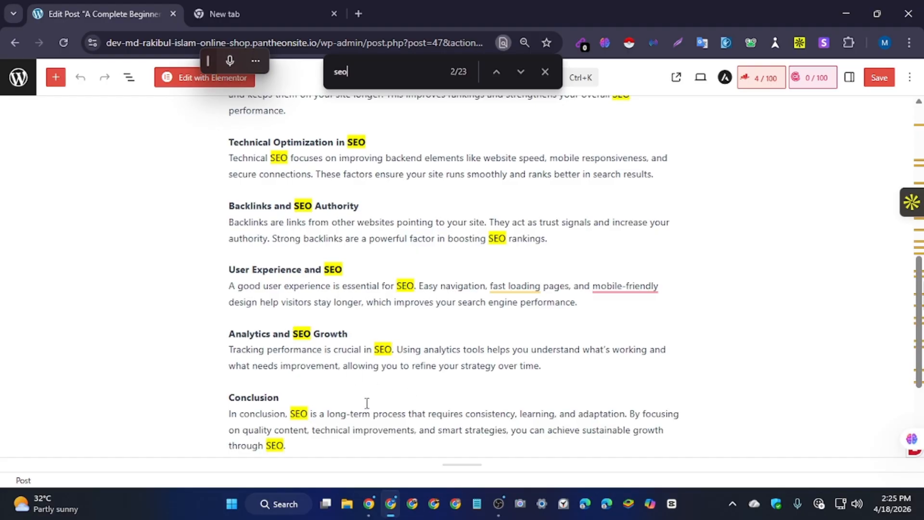
{"action": "scroll", "coordinate": [265, 449], "scroll_direction": "down", "scroll_amount": 2}
{"action": "scroll", "coordinate": [303, 412], "scroll_direction": "up", "scroll_amount": 6}
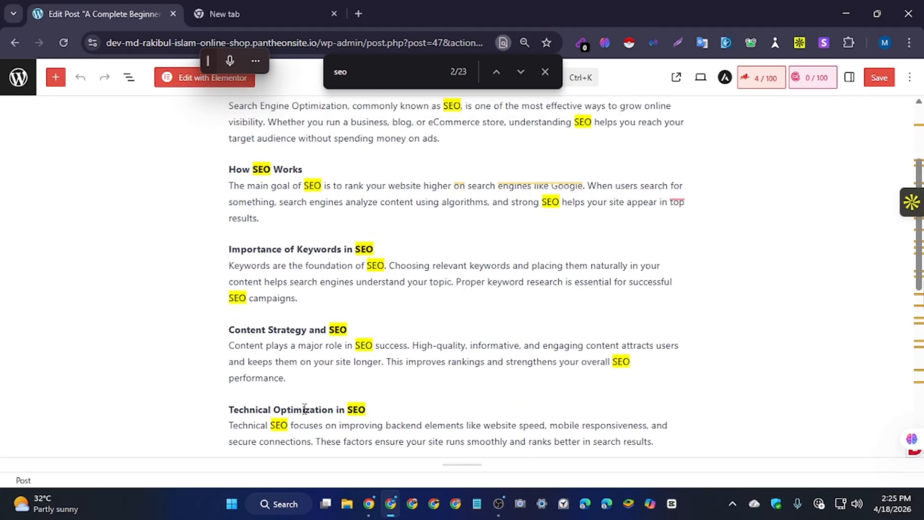
{"action": "scroll", "coordinate": [304, 410], "scroll_direction": "up", "scroll_amount": 2}
{"action": "scroll", "coordinate": [304, 410], "scroll_direction": "down", "scroll_amount": 7}
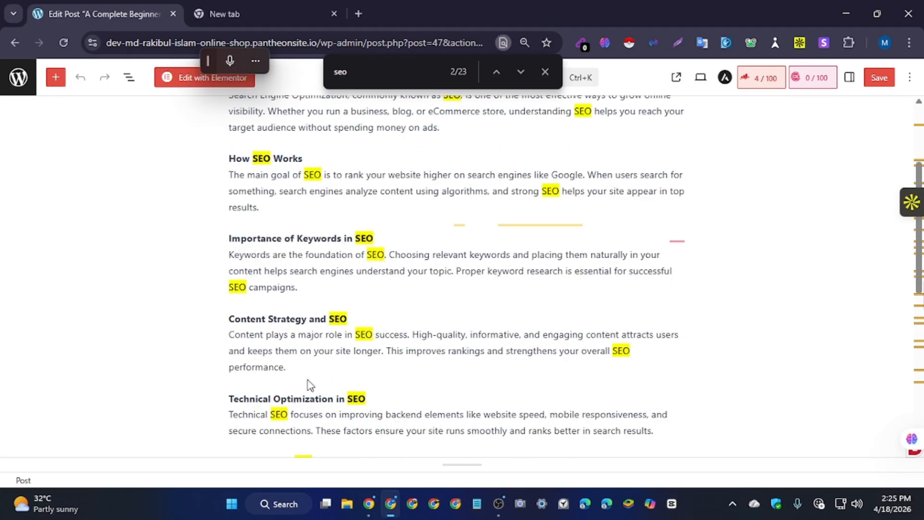
{"action": "scroll", "coordinate": [320, 367], "scroll_direction": "up", "scroll_amount": 3}
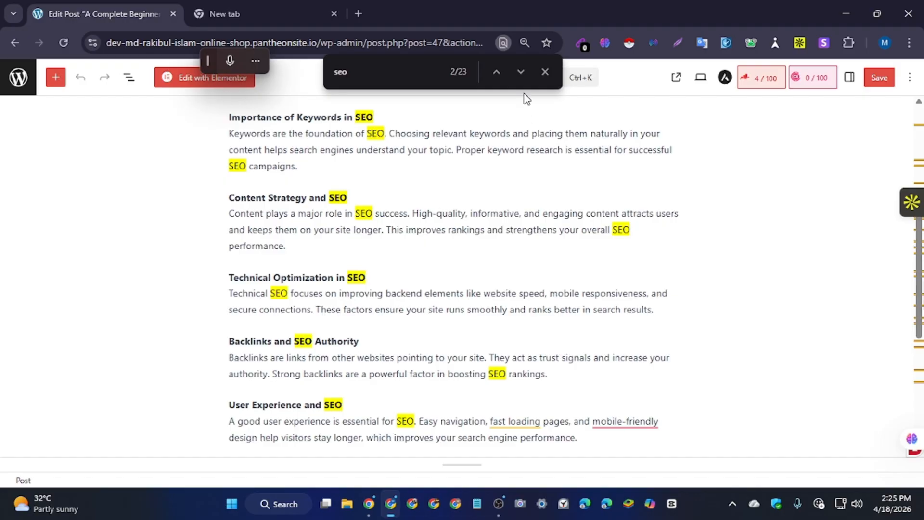
{"action": "left_click", "coordinate": [545, 71]}
Try to select the whole article together with its title in the editor.
{"action": "scroll", "coordinate": [446, 328], "scroll_direction": "down", "scroll_amount": 3}
{"action": "scroll", "coordinate": [466, 335], "scroll_direction": "up", "scroll_amount": 3}
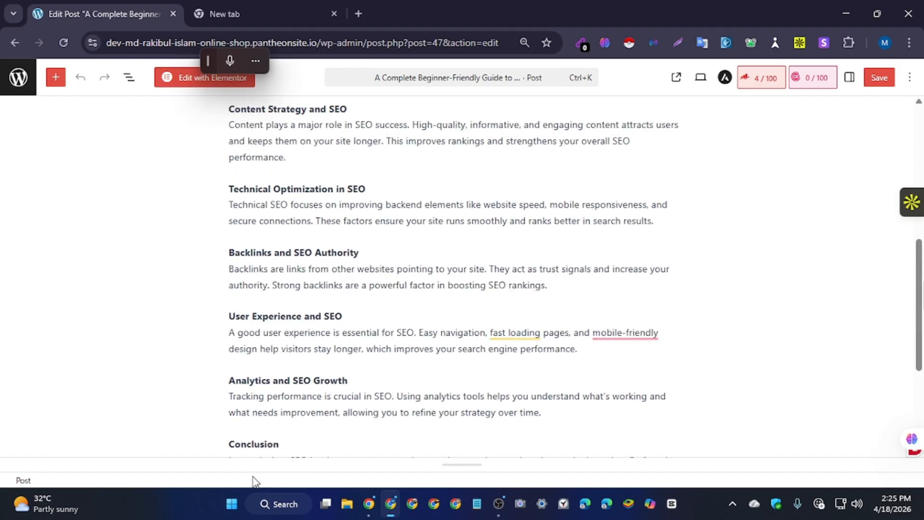
{"action": "scroll", "coordinate": [292, 409], "scroll_direction": "down", "scroll_amount": 1}
{"action": "left_click_drag", "start_coordinate": [291, 424], "coordinate": [228, 166]}
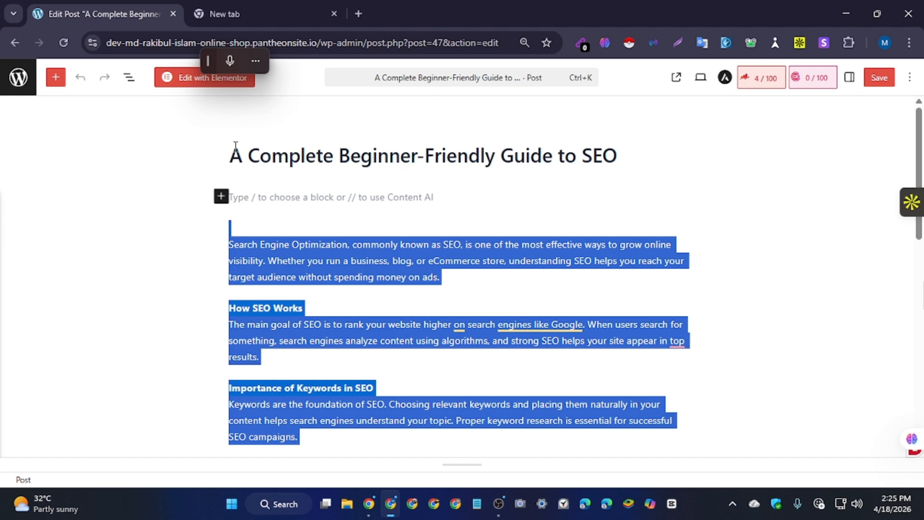
{"action": "left_click", "coordinate": [811, 357]}
{"action": "scroll", "coordinate": [810, 357], "scroll_direction": "down", "scroll_amount": 6}
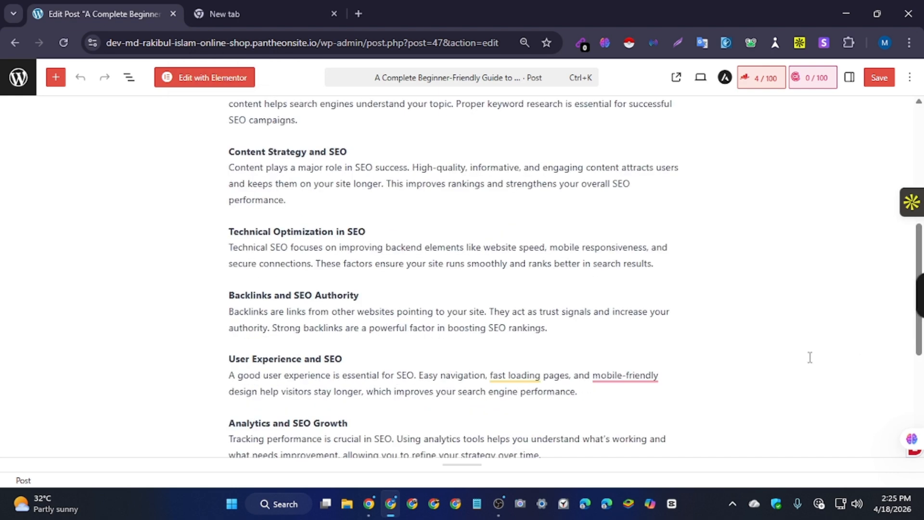
{"action": "scroll", "coordinate": [810, 357], "scroll_direction": "up", "scroll_amount": 7}
{"action": "left_click_drag", "start_coordinate": [231, 155], "coordinate": [380, 402]}
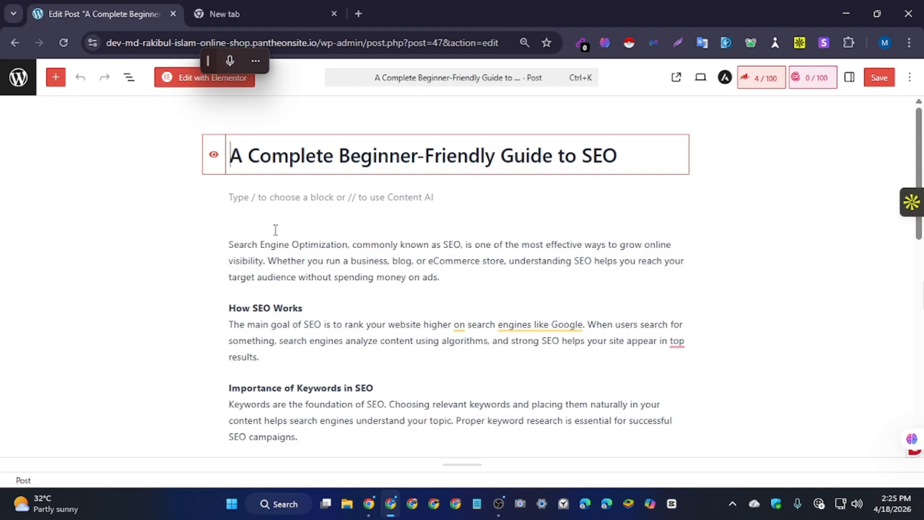
{"action": "left_click_drag", "start_coordinate": [275, 230], "coordinate": [238, 208]}
{"action": "left_click", "coordinate": [676, 78]}
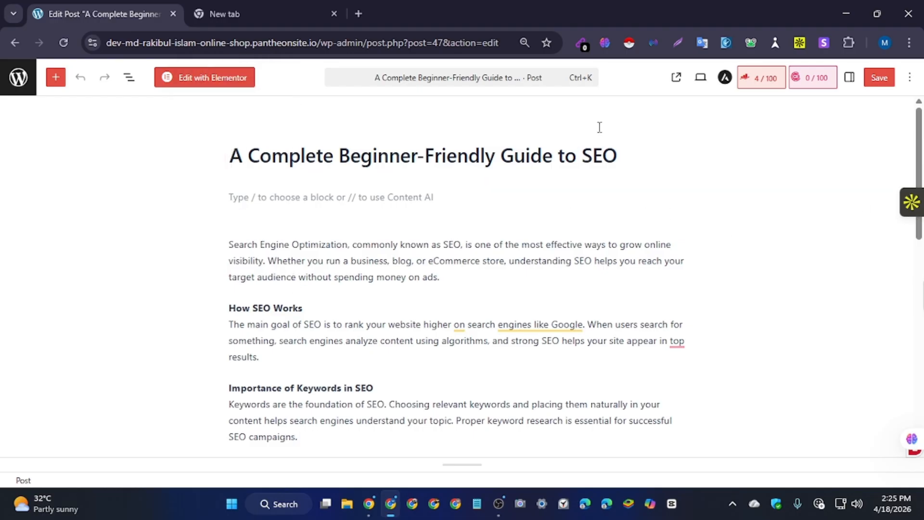
{"action": "left_click", "coordinate": [125, 5]}
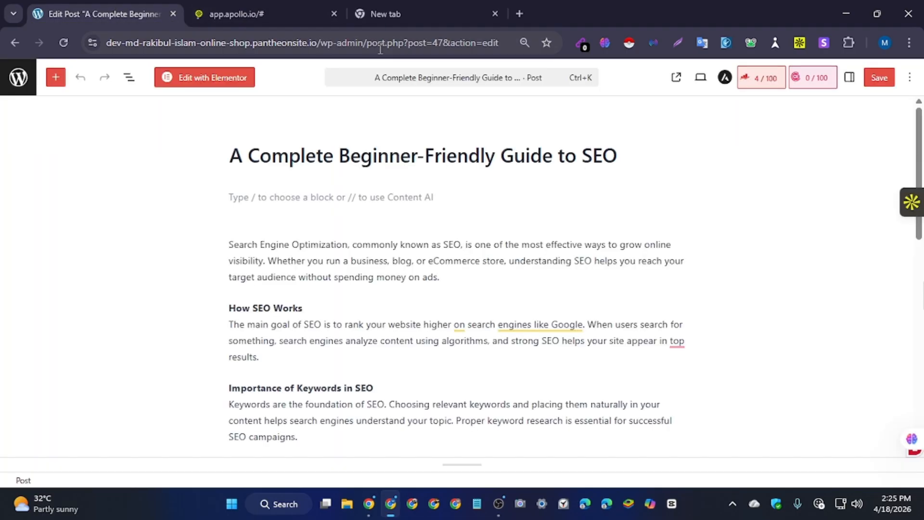
{"action": "left_click", "coordinate": [334, 13]}
Select the article's introduction and its "How SEO Works" section and copy both to the clipboard.
{"action": "left_click", "coordinate": [229, 155]}
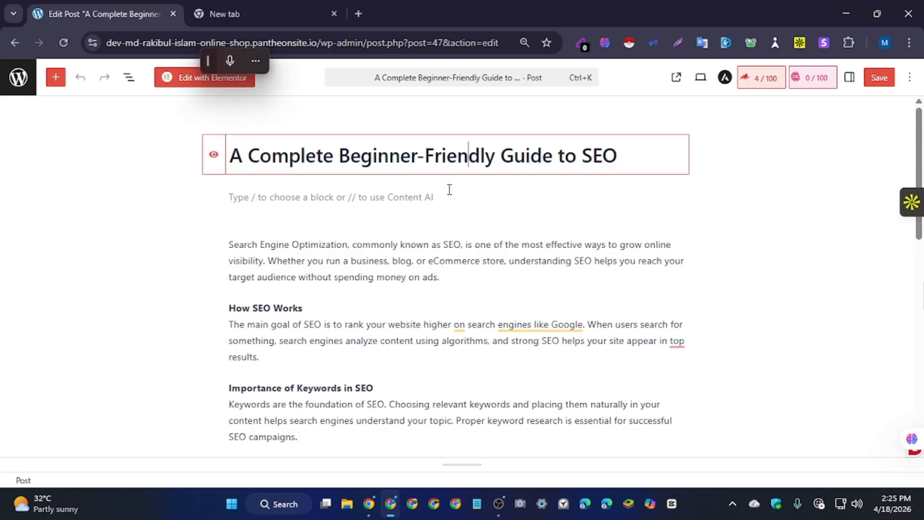
{"action": "key", "text": "End"}
{"action": "left_click_drag", "start_coordinate": [629, 155], "coordinate": [217, 149]}
{"action": "left_click", "coordinate": [243, 136]}
{"action": "left_click", "coordinate": [233, 129]}
{"action": "left_click_drag", "start_coordinate": [228, 245], "coordinate": [303, 149]}
{"action": "scroll", "coordinate": [324, 200], "scroll_direction": "up", "scroll_amount": 3}
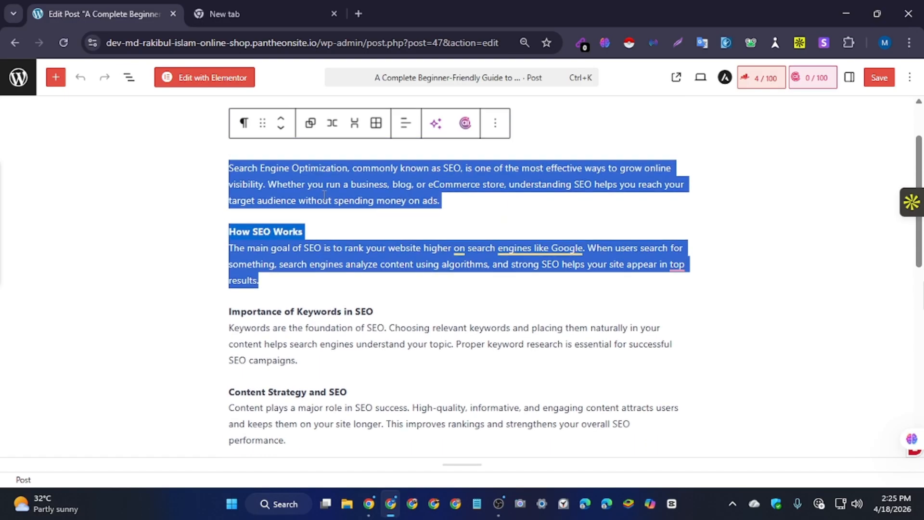
{"action": "key", "text": "ctrl+c"}
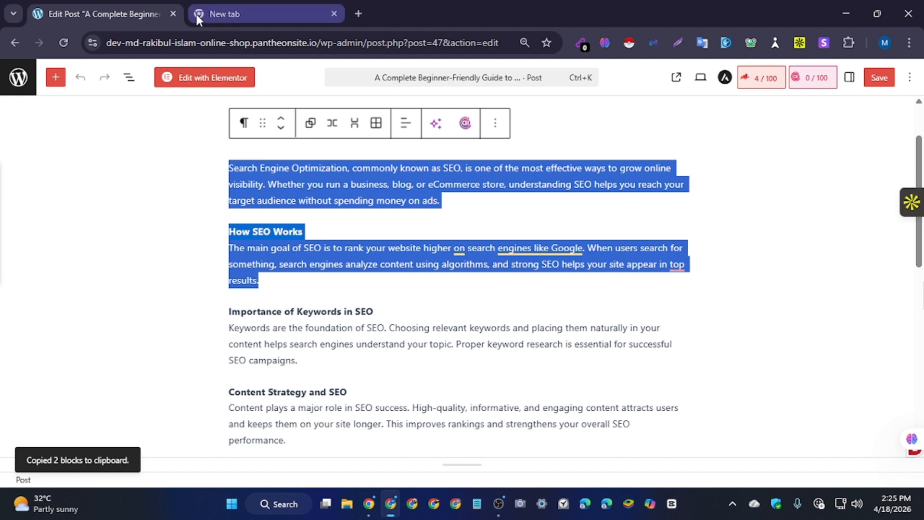
Search Google for "duplichecker" in the new tab and open the Duplichecker plagiarism checker site.
{"action": "left_click", "coordinate": [221, 14]}
{"action": "left_click", "coordinate": [212, 44]}
{"action": "type", "text": "e"}
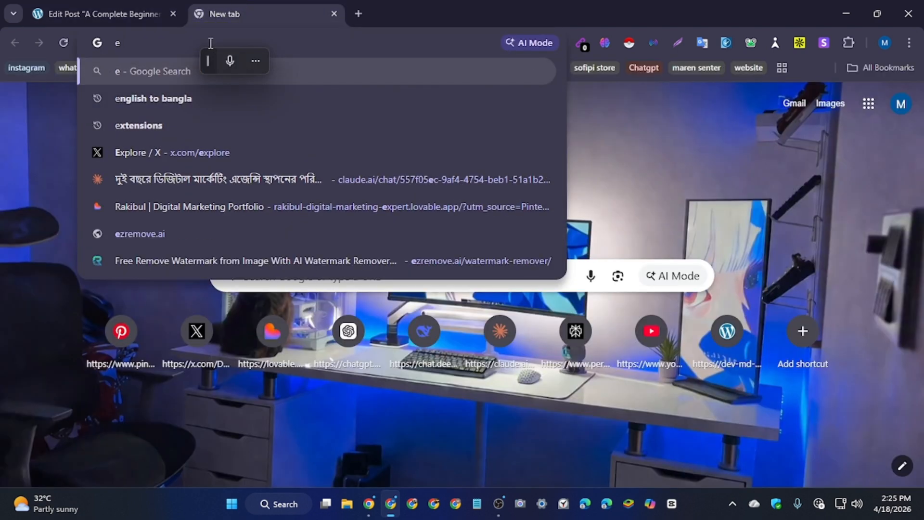
{"action": "key", "text": "BackSpace"}
{"action": "type", "text": "d"}
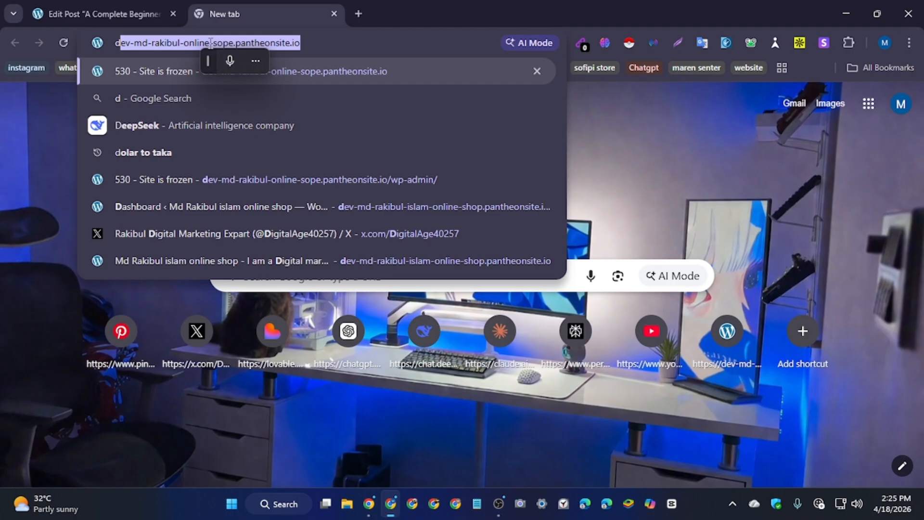
{"action": "type", "text": "u"}
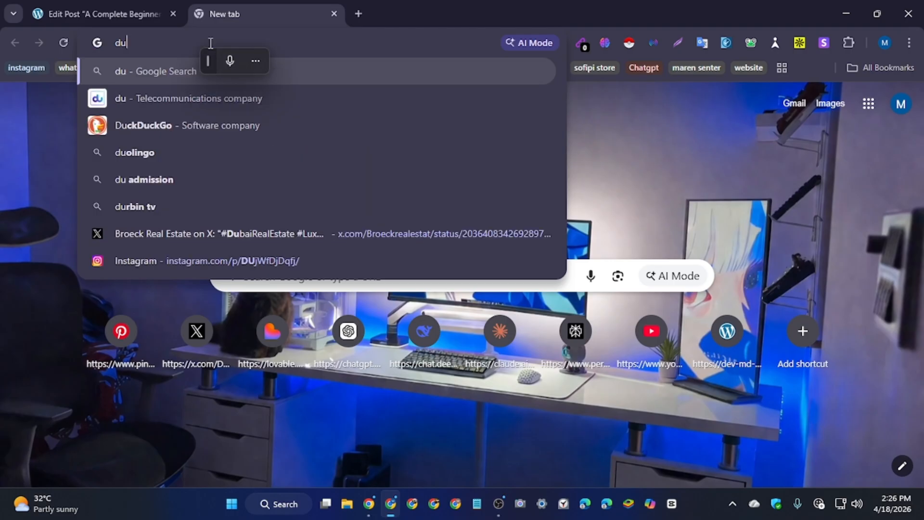
{"action": "type", "text": "li"}
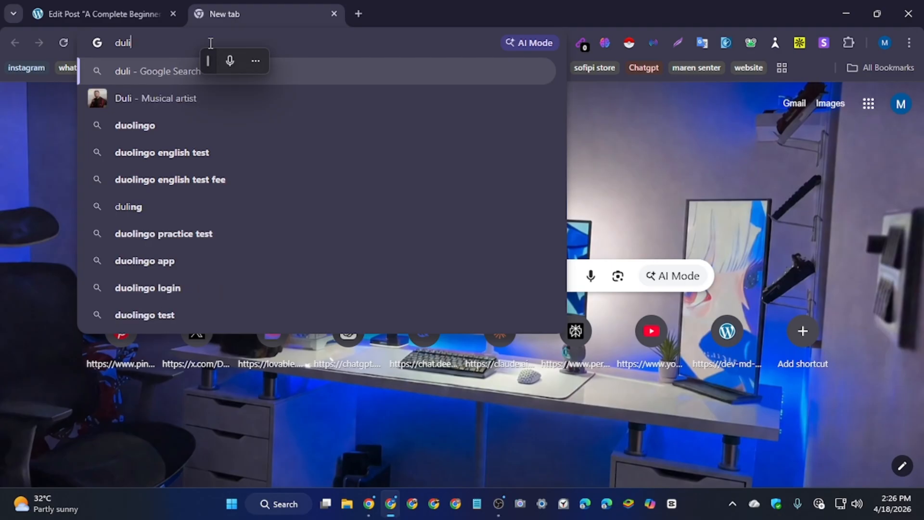
{"action": "type", "text": "c"}
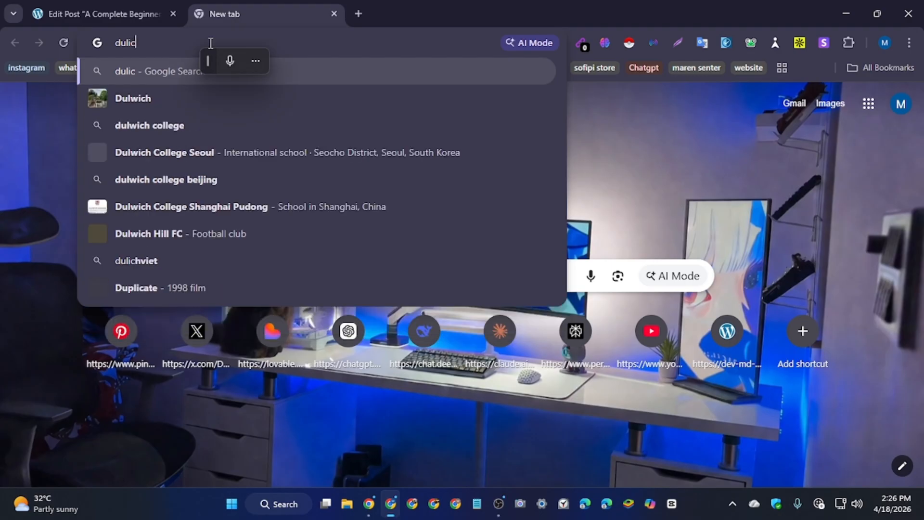
{"action": "key", "text": "BackSpace"}
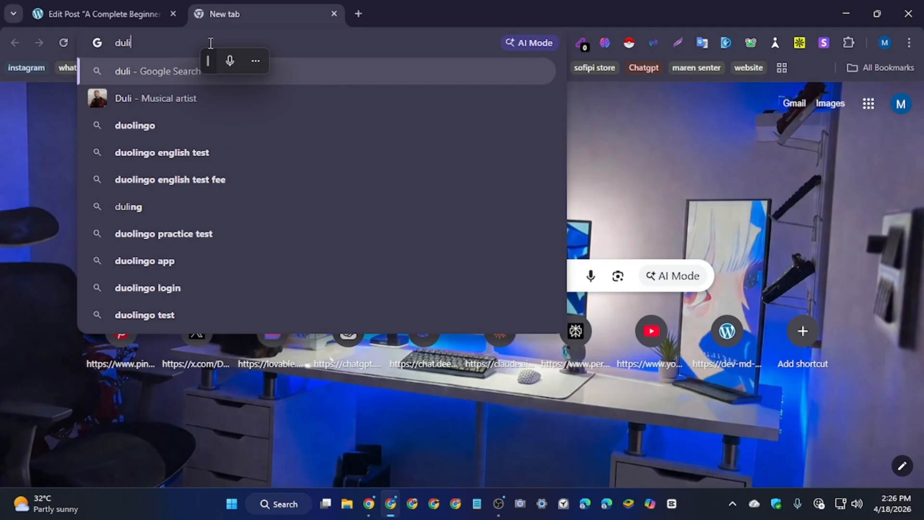
{"action": "key", "text": "BackSpace"}
{"action": "key", "text": "BackSpace"}
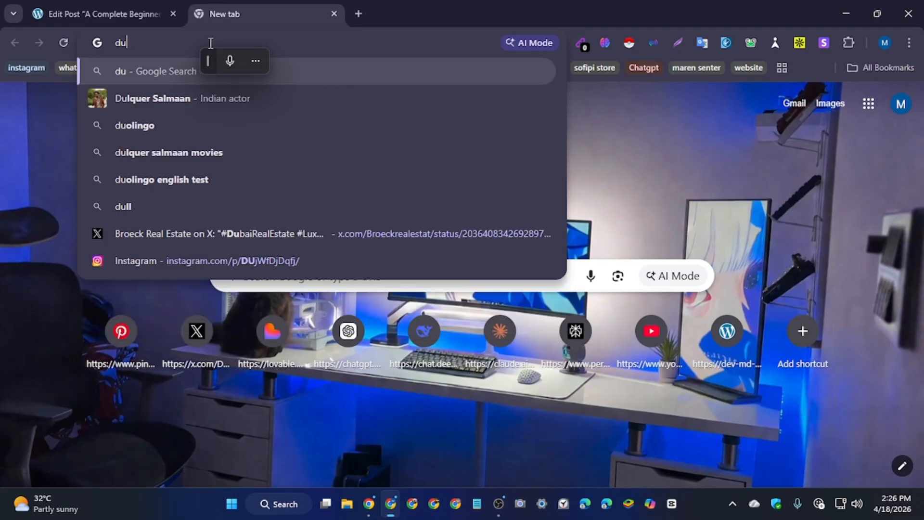
{"action": "type", "text": "p"}
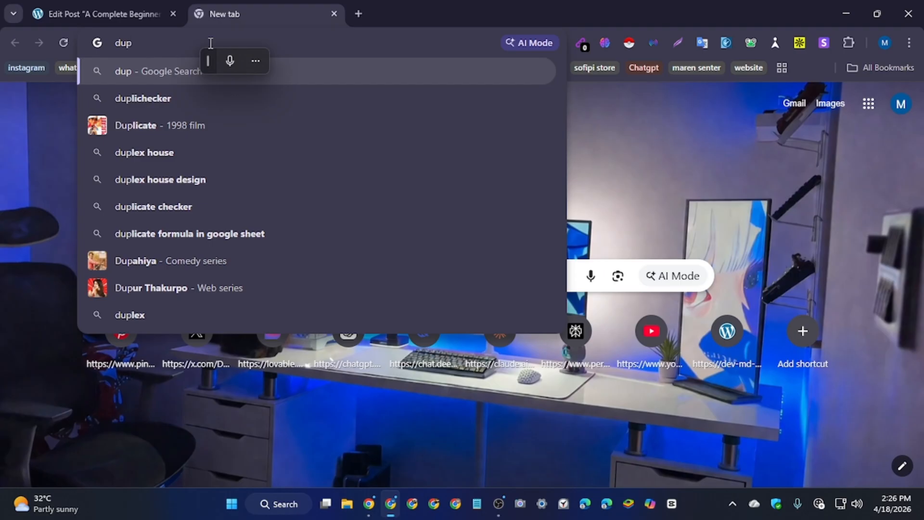
{"action": "left_click", "coordinate": [169, 97]}
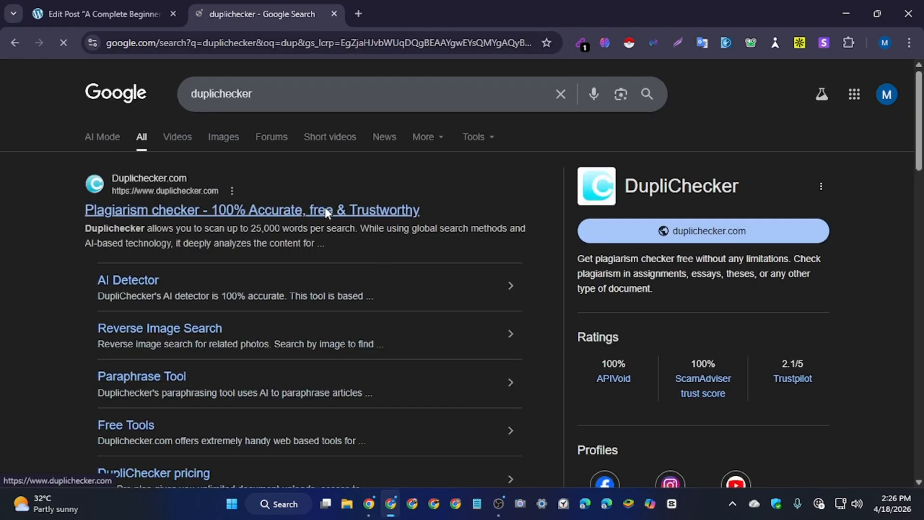
{"action": "left_click", "coordinate": [325, 207]}
Paste the copied introduction and "How SEO Works" section into Duplichecker's plagiarism text field.
{"action": "scroll", "coordinate": [457, 188], "scroll_direction": "down", "scroll_amount": 3}
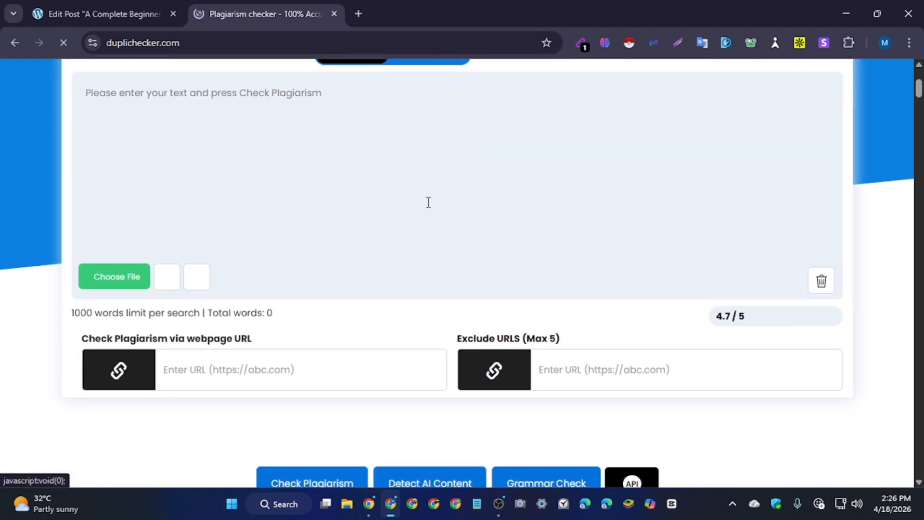
{"action": "scroll", "coordinate": [419, 207], "scroll_direction": "up", "scroll_amount": 3}
{"action": "left_click", "coordinate": [125, 288]}
{"action": "key", "text": "super+h"}
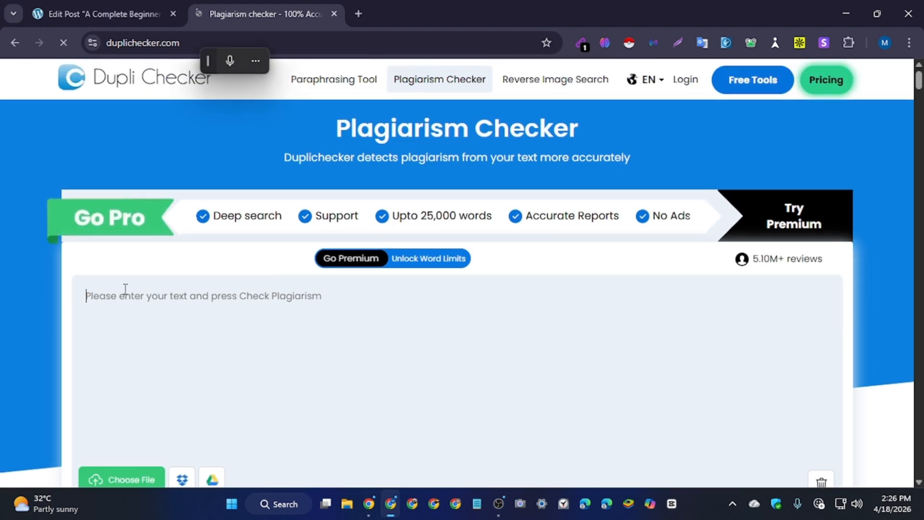
{"action": "key", "text": "ctrl+v"}
{"action": "scroll", "coordinate": [240, 361], "scroll_direction": "down", "scroll_amount": 3}
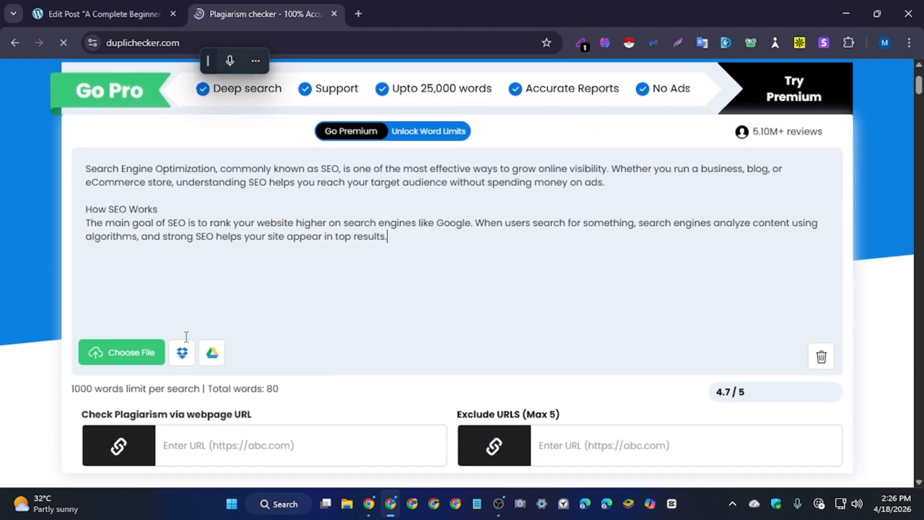
{"action": "scroll", "coordinate": [295, 363], "scroll_direction": "up", "scroll_amount": 3}
{"action": "scroll", "coordinate": [301, 392], "scroll_direction": "down", "scroll_amount": 2}
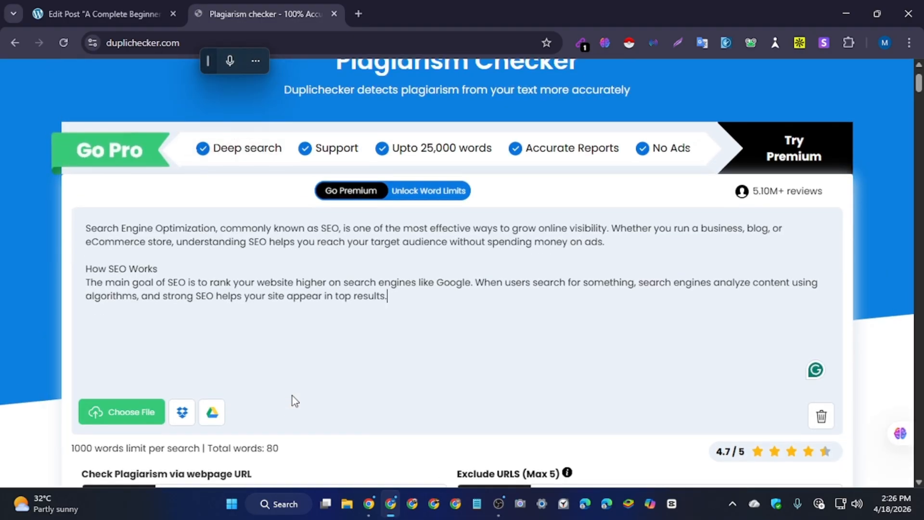
{"action": "scroll", "coordinate": [293, 398], "scroll_direction": "up", "scroll_amount": 2}
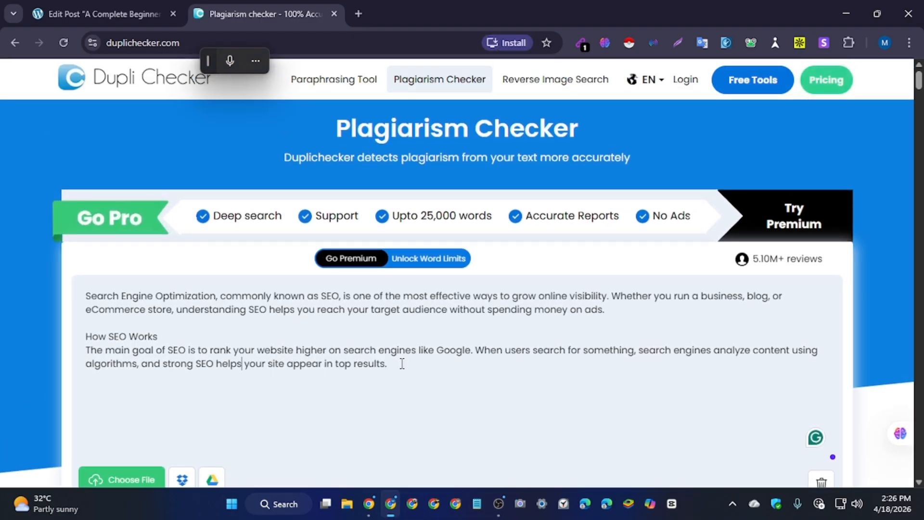
{"action": "scroll", "coordinate": [414, 358], "scroll_direction": "down", "scroll_amount": 1}
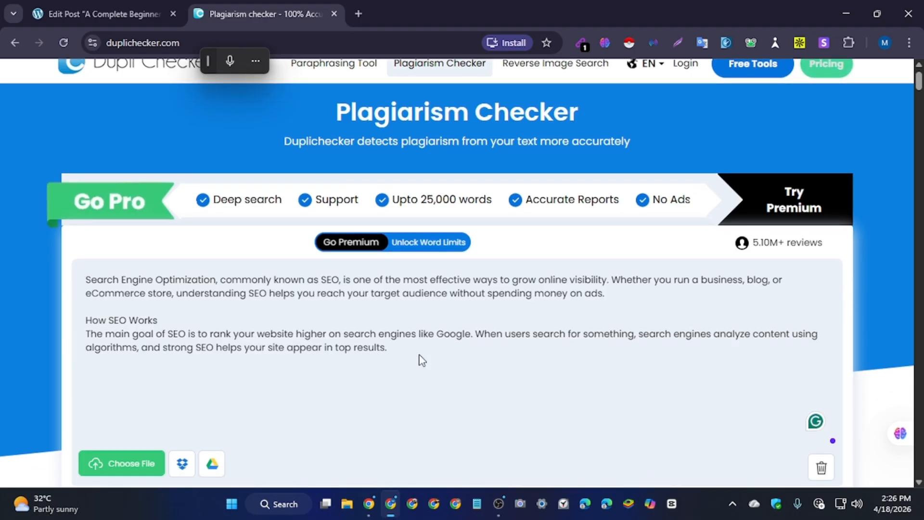
Dismiss the Grammarly advert on Duplichecker and complete the "I'm not a robot" check below the pasted text.
{"action": "left_click", "coordinate": [110, 7]}
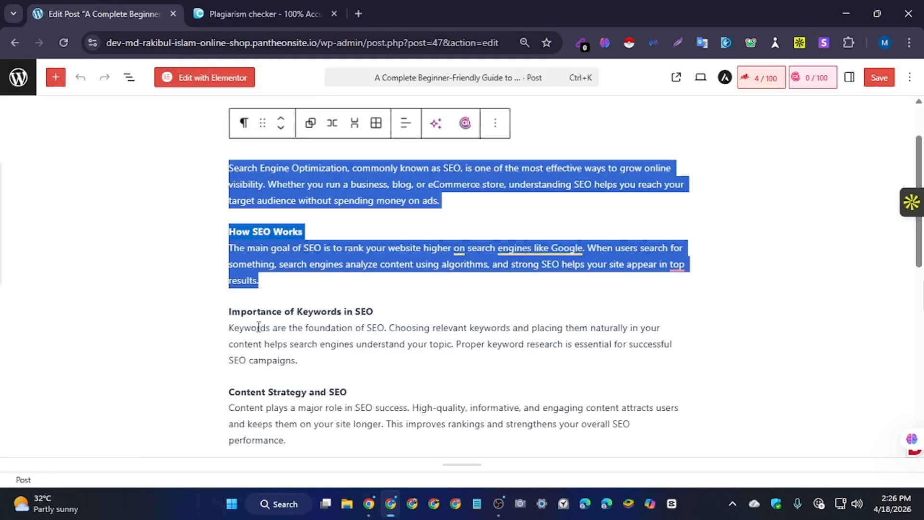
{"action": "left_click", "coordinate": [283, 6]}
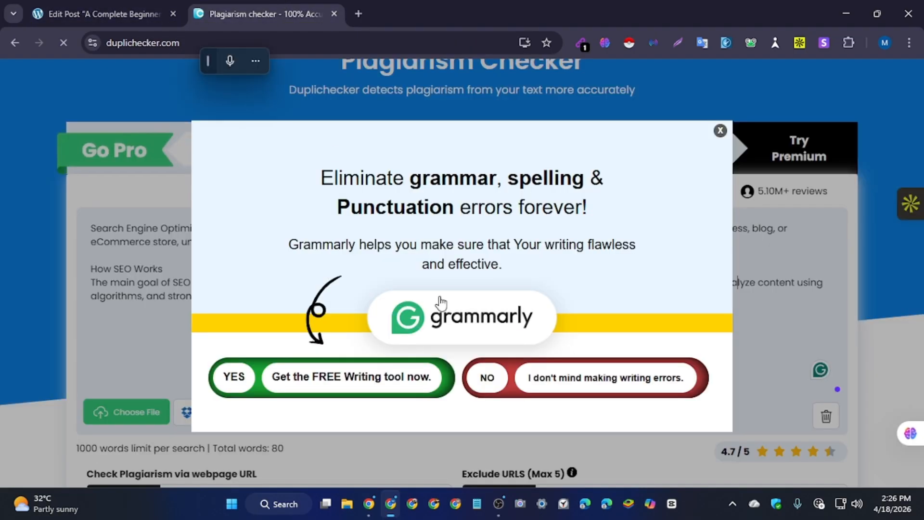
{"action": "left_click", "coordinate": [721, 131]}
{"action": "scroll", "coordinate": [295, 227], "scroll_direction": "down", "scroll_amount": 2}
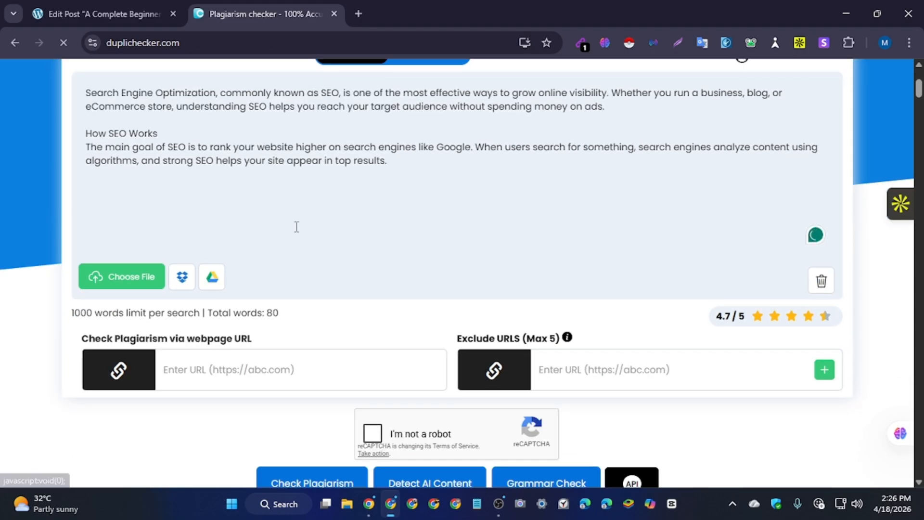
{"action": "scroll", "coordinate": [649, 314], "scroll_direction": "down", "scroll_amount": 2}
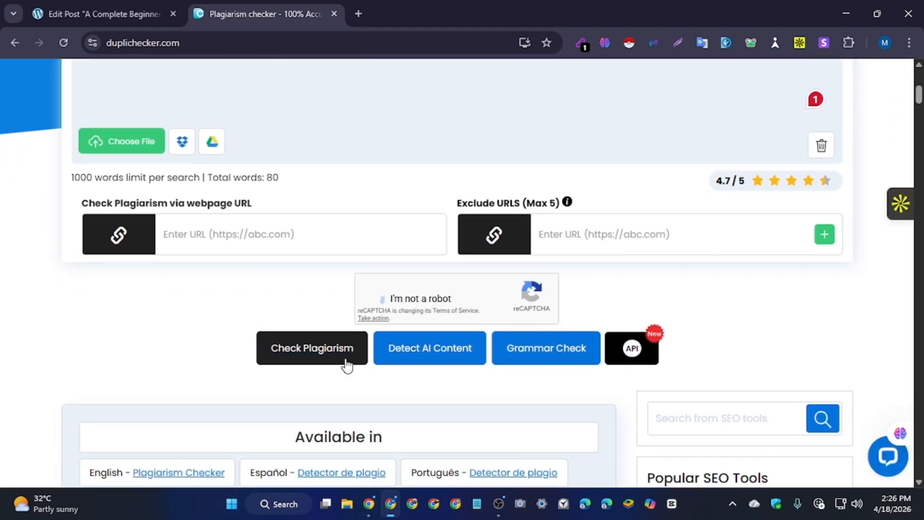
Run the plagiarism check on the pasted article text.
{"action": "left_click", "coordinate": [337, 362]}
{"action": "scroll", "coordinate": [332, 353], "scroll_direction": "down", "scroll_amount": 8}
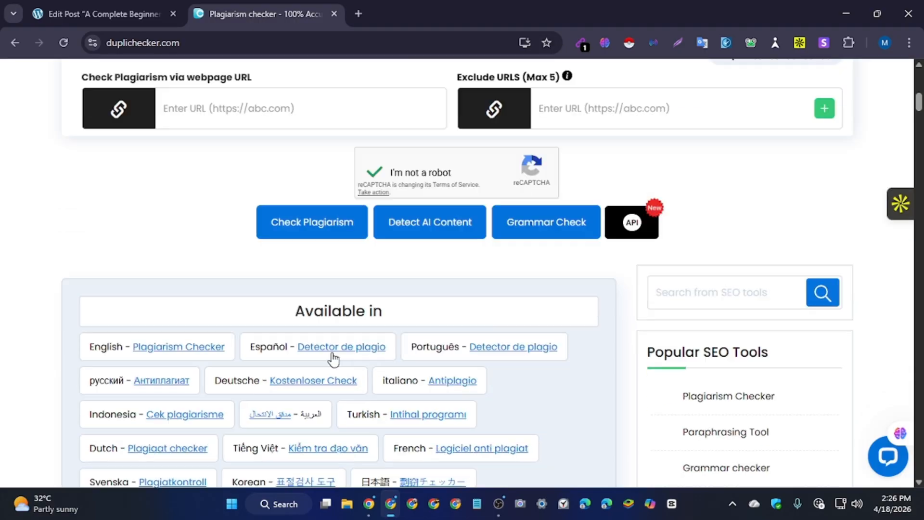
{"action": "scroll", "coordinate": [334, 358], "scroll_direction": "up", "scroll_amount": 2}
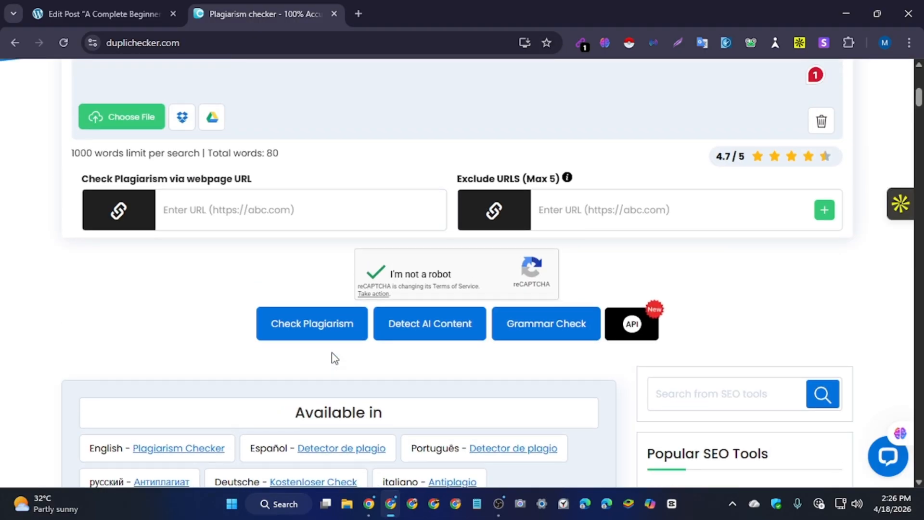
{"action": "scroll", "coordinate": [335, 358], "scroll_direction": "down", "scroll_amount": 15}
{"action": "scroll", "coordinate": [333, 356], "scroll_direction": "up", "scroll_amount": 10}
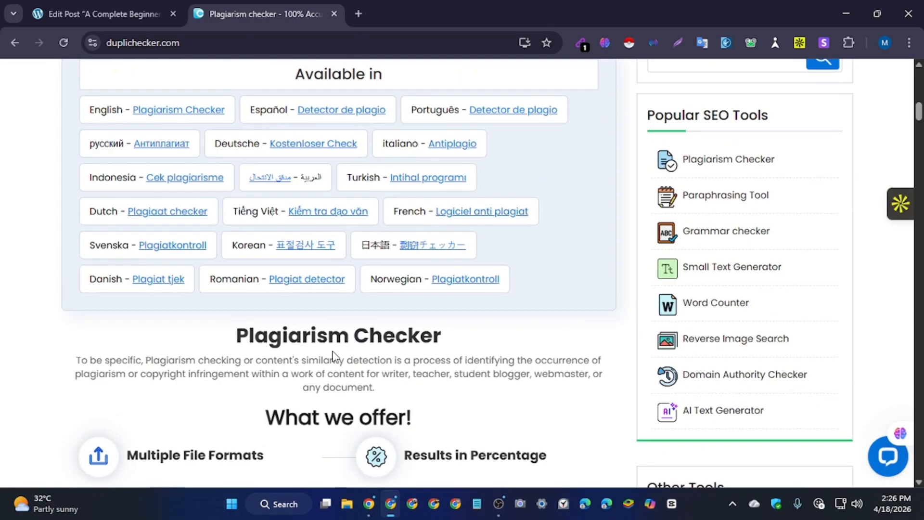
{"action": "scroll", "coordinate": [334, 356], "scroll_direction": "up", "scroll_amount": 10}
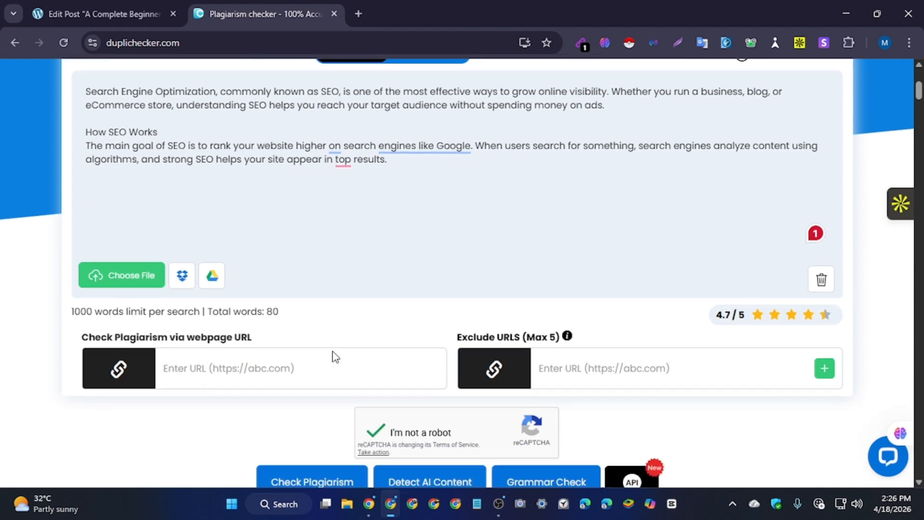
{"action": "scroll", "coordinate": [336, 357], "scroll_direction": "down", "scroll_amount": 3}
{"action": "left_click", "coordinate": [343, 399]}
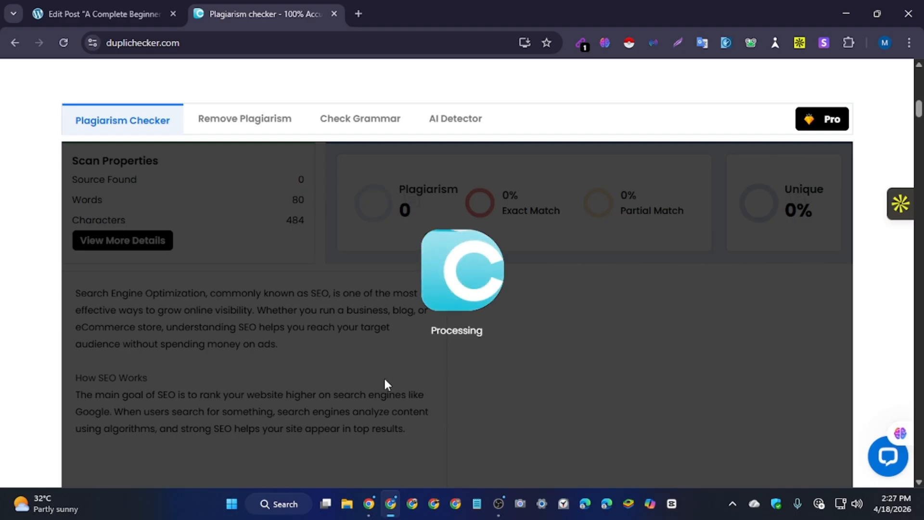
Open Claude in another new browser tab, then return to the Duplichecker page.
{"action": "left_click", "coordinate": [357, 14]}
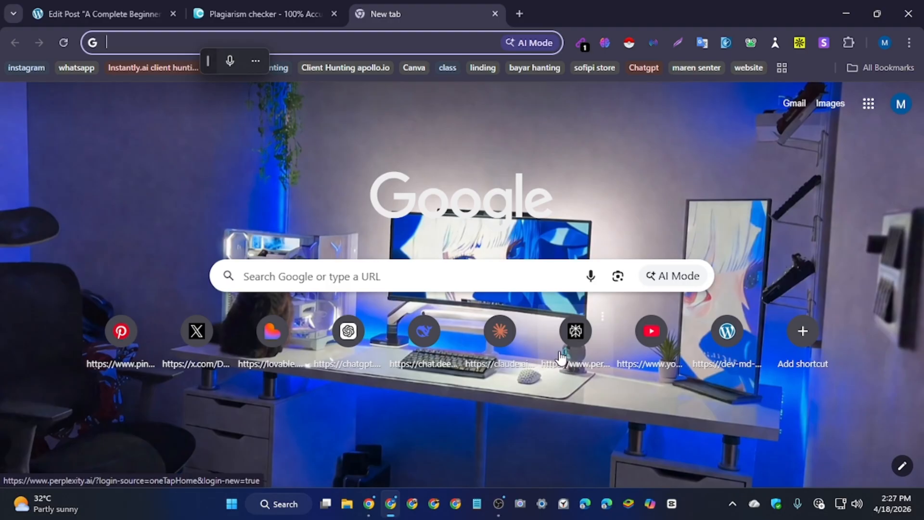
{"action": "left_click", "coordinate": [527, 352]}
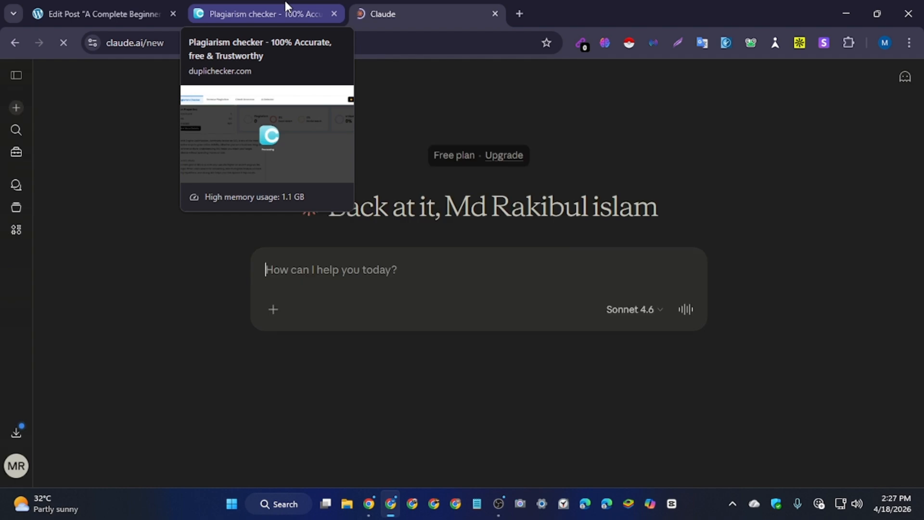
{"action": "left_click", "coordinate": [286, 7]}
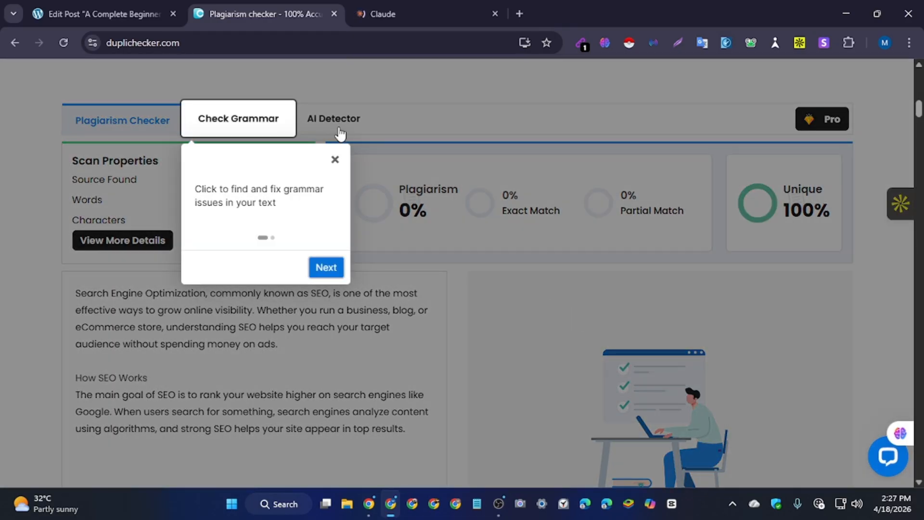
Close the feature tour over the Duplichecker report and examine the plagiarism and uniqueness results.
{"action": "left_click", "coordinate": [326, 267]}
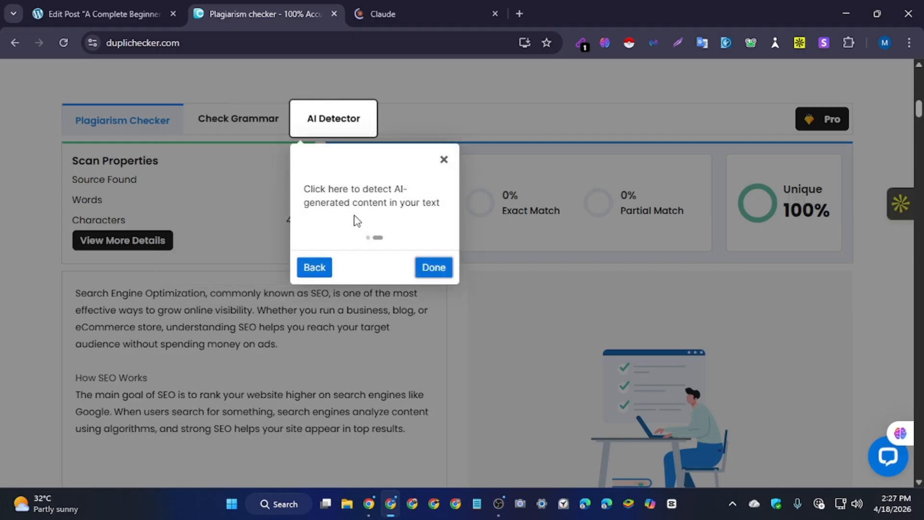
{"action": "left_click", "coordinate": [443, 160]}
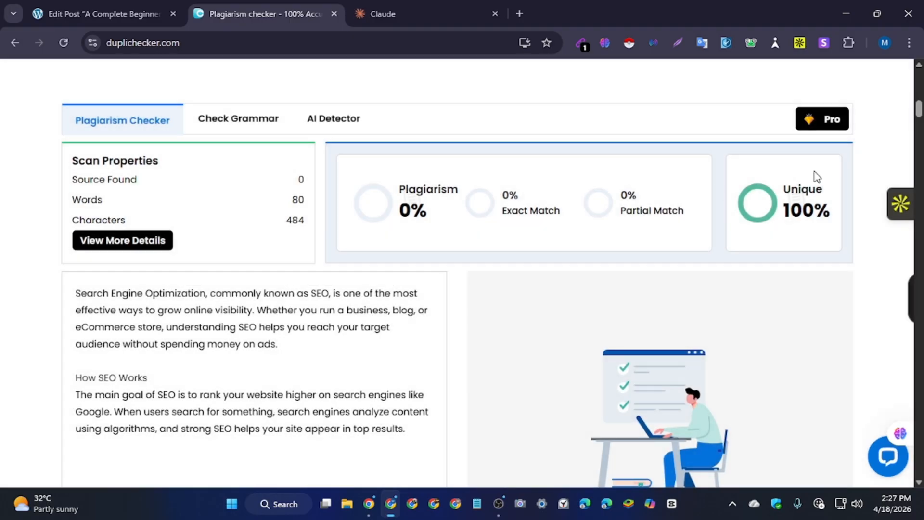
{"action": "scroll", "coordinate": [348, 279], "scroll_direction": "down", "scroll_amount": 1}
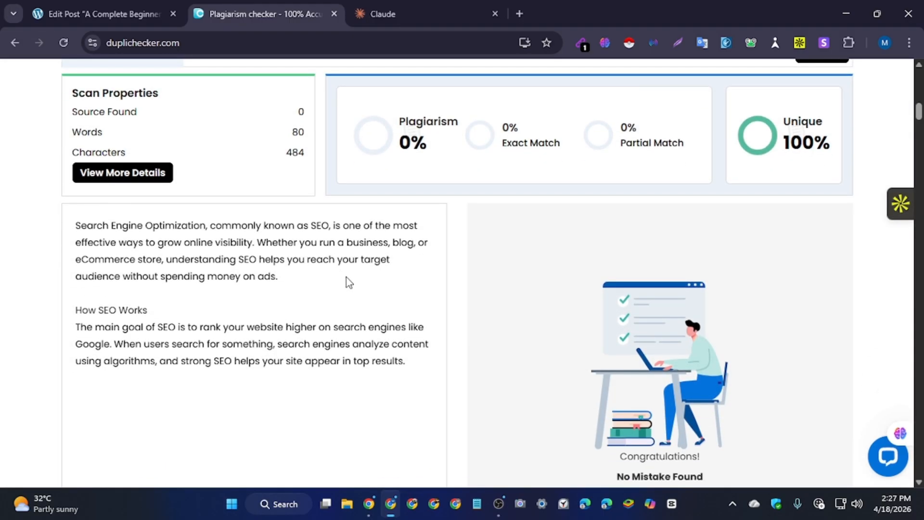
{"action": "scroll", "coordinate": [347, 279], "scroll_direction": "up", "scroll_amount": 2}
{"action": "scroll", "coordinate": [346, 279], "scroll_direction": "up", "scroll_amount": 1}
{"action": "scroll", "coordinate": [348, 283], "scroll_direction": "down", "scroll_amount": 1}
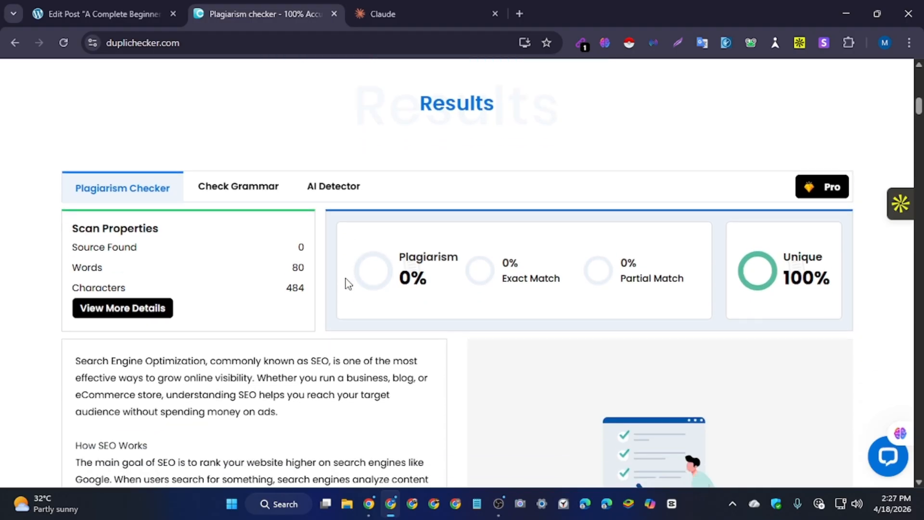
Switch back to the post in the WordPress editor and look through the article from introduction to conclusion.
{"action": "left_click", "coordinate": [141, 7]}
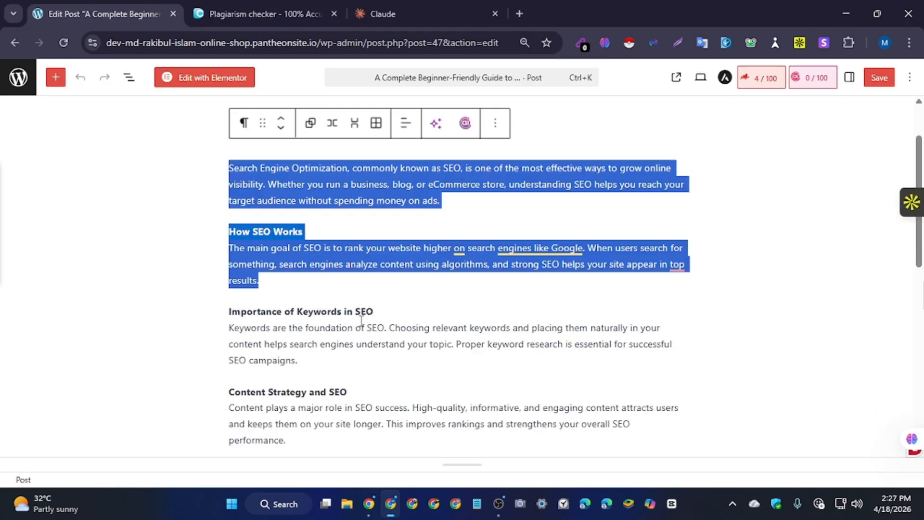
{"action": "scroll", "coordinate": [362, 320], "scroll_direction": "up", "scroll_amount": 2}
{"action": "scroll", "coordinate": [355, 274], "scroll_direction": "down", "scroll_amount": 4}
{"action": "scroll", "coordinate": [356, 274], "scroll_direction": "up", "scroll_amount": 3}
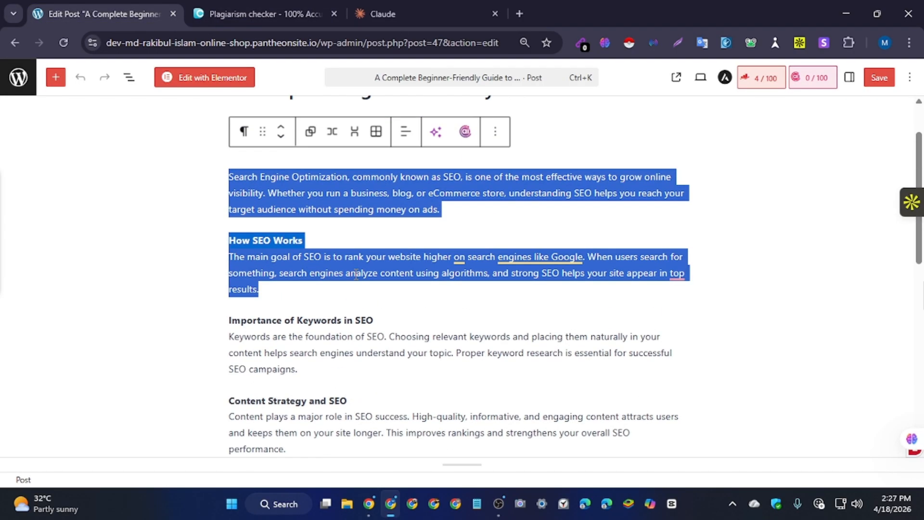
{"action": "scroll", "coordinate": [355, 274], "scroll_direction": "down", "scroll_amount": 3}
{"action": "scroll", "coordinate": [356, 274], "scroll_direction": "down", "scroll_amount": 4}
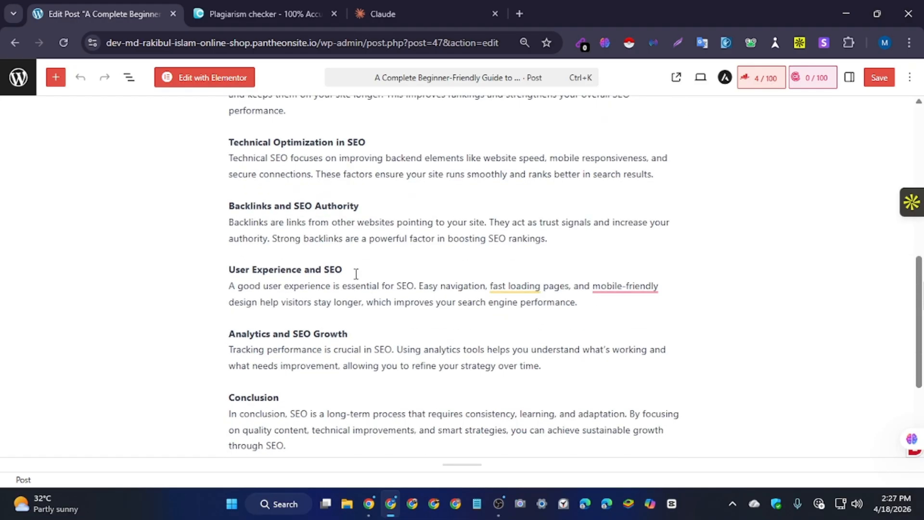
{"action": "scroll", "coordinate": [357, 274], "scroll_direction": "down", "scroll_amount": 2}
{"action": "scroll", "coordinate": [355, 278], "scroll_direction": "up", "scroll_amount": 8}
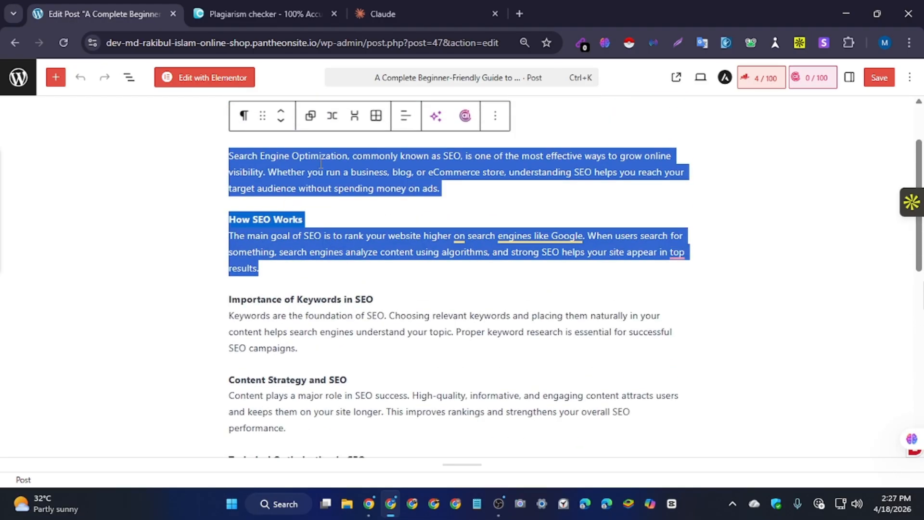
Copy the article text from the "Importance of Keywords in SEO" heading through the end of the conclusion.
{"action": "scroll", "coordinate": [368, 214], "scroll_direction": "down", "scroll_amount": 1}
{"action": "scroll", "coordinate": [223, 230], "scroll_direction": "down", "scroll_amount": 1}
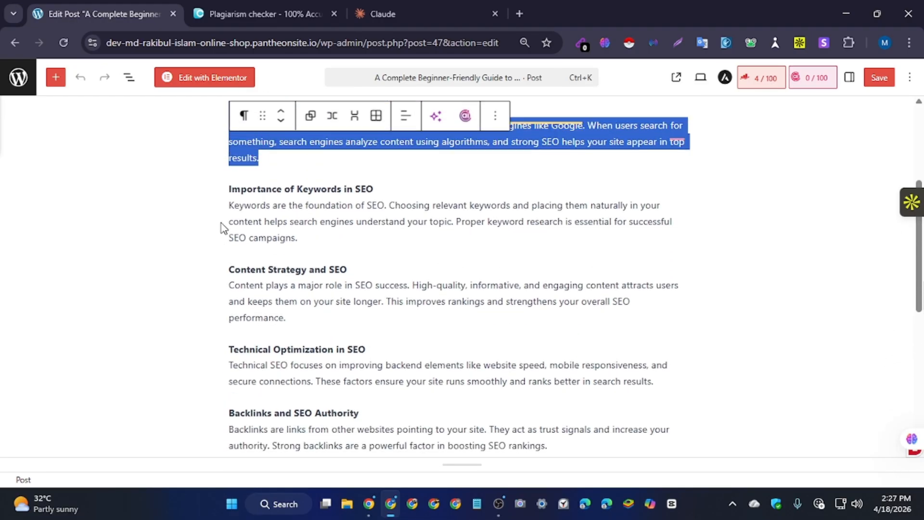
{"action": "scroll", "coordinate": [222, 231], "scroll_direction": "up", "scroll_amount": 1}
{"action": "left_click_drag", "start_coordinate": [232, 231], "coordinate": [279, 339]}
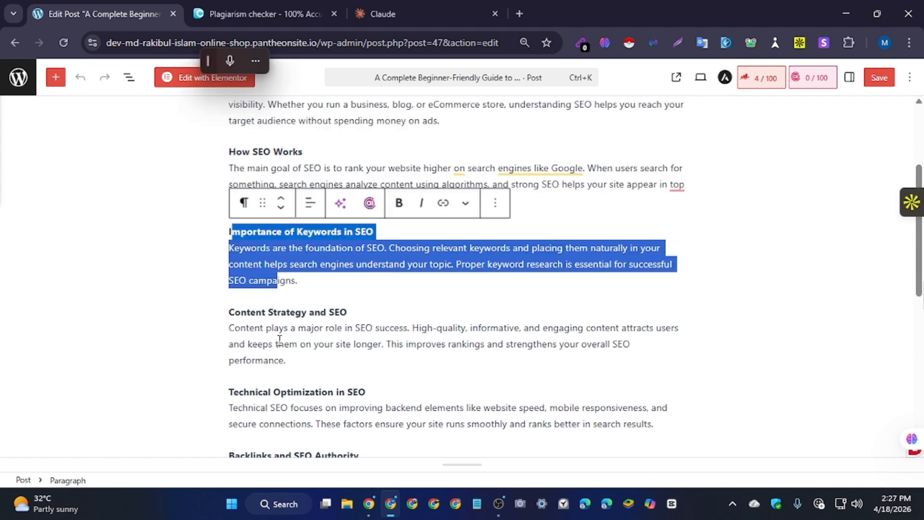
{"action": "left_click", "coordinate": [224, 249]}
{"action": "left_click_drag", "start_coordinate": [229, 231], "coordinate": [304, 302]}
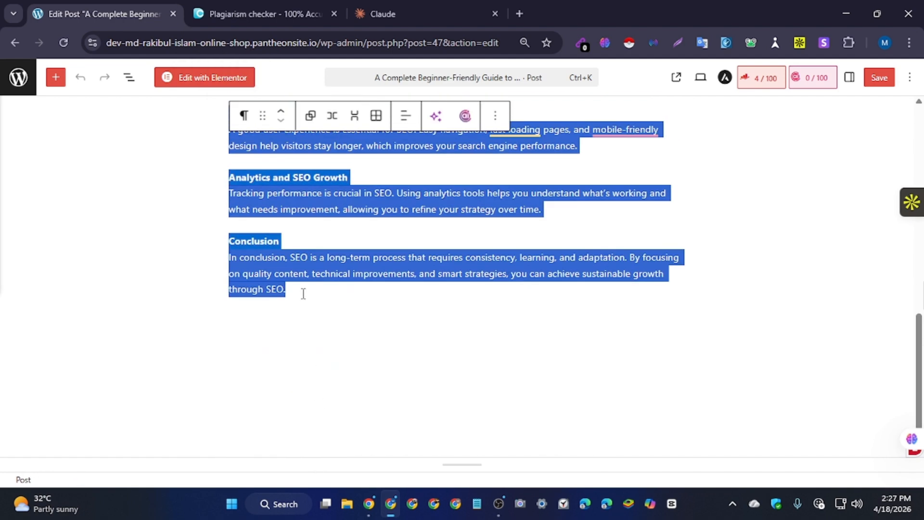
{"action": "key", "text": "ctrl+c"}
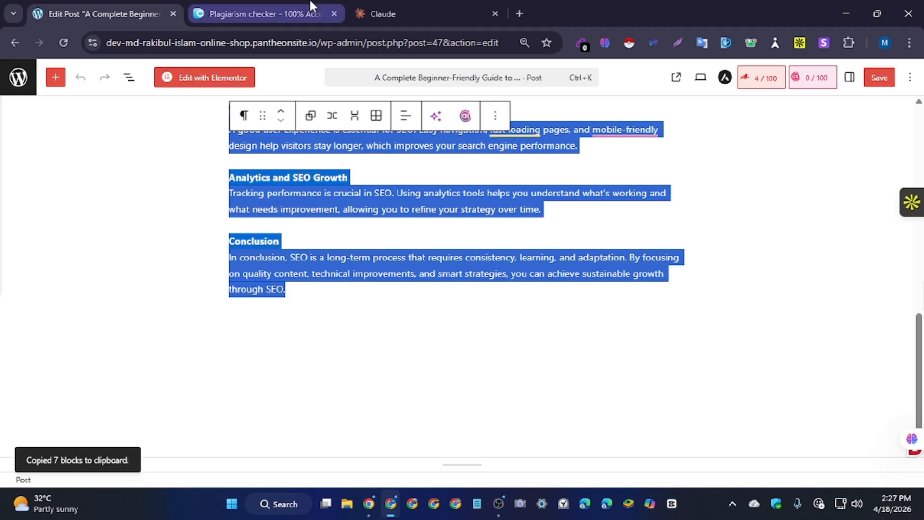
Switch to the Duplichecker page and replace the previously checked text with the copied sections.
{"action": "left_click", "coordinate": [310, 10]}
{"action": "scroll", "coordinate": [276, 311], "scroll_direction": "down", "scroll_amount": 5}
{"action": "scroll", "coordinate": [275, 308], "scroll_direction": "up", "scroll_amount": 4}
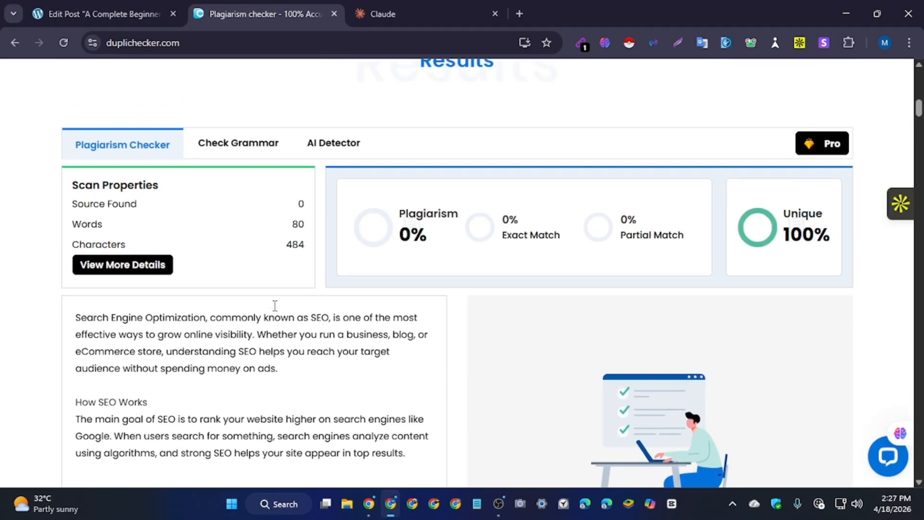
{"action": "scroll", "coordinate": [208, 319], "scroll_direction": "down", "scroll_amount": 8}
{"action": "scroll", "coordinate": [269, 311], "scroll_direction": "down", "scroll_amount": 8}
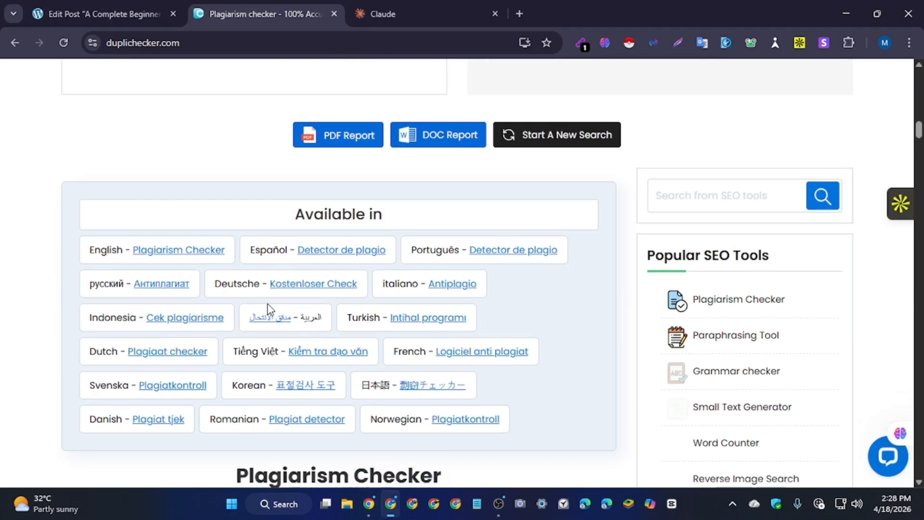
{"action": "scroll", "coordinate": [270, 308], "scroll_direction": "up", "scroll_amount": 15}
{"action": "scroll", "coordinate": [270, 308], "scroll_direction": "up", "scroll_amount": 8}
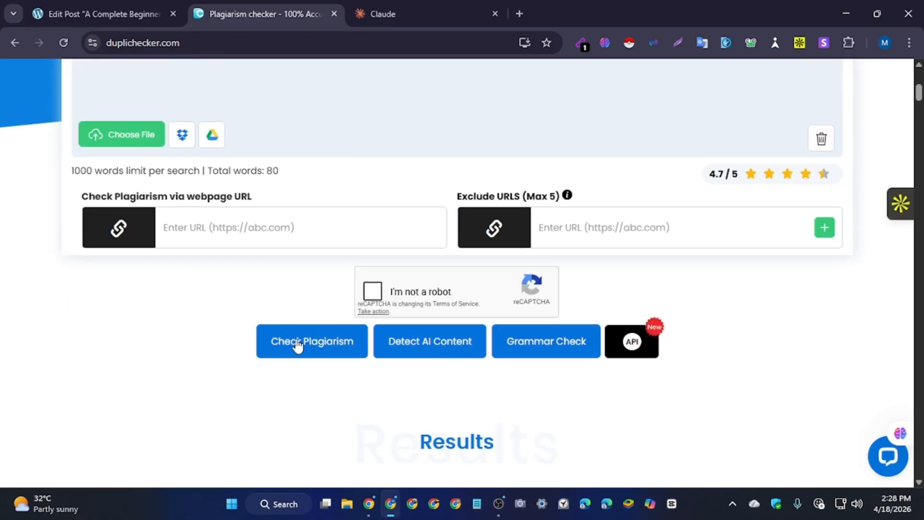
{"action": "left_click_drag", "start_coordinate": [399, 296], "coordinate": [85, 217]}
{"action": "key", "text": "ctrl+v"}
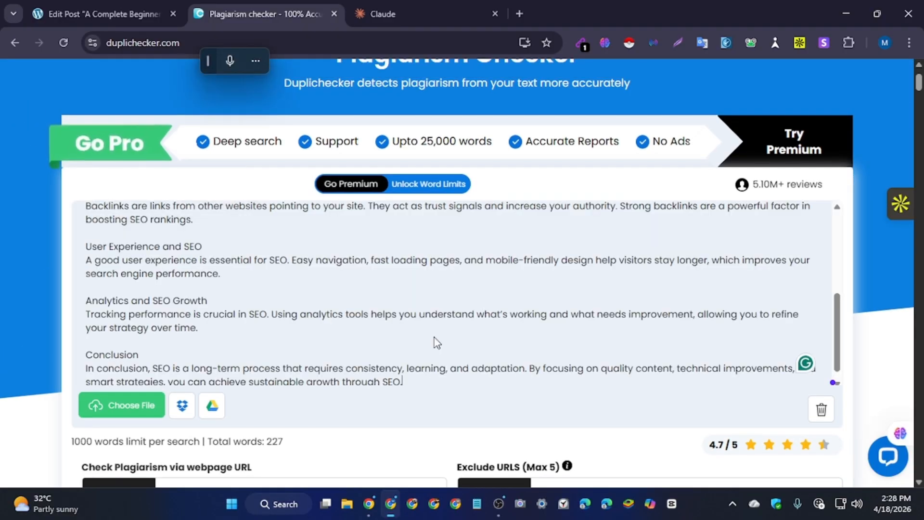
Try to run the plagiarism check on the newly pasted sections and look through the text in the input area.
{"action": "scroll", "coordinate": [649, 373], "scroll_direction": "down", "scroll_amount": 5}
{"action": "scroll", "coordinate": [337, 385], "scroll_direction": "down", "scroll_amount": 3}
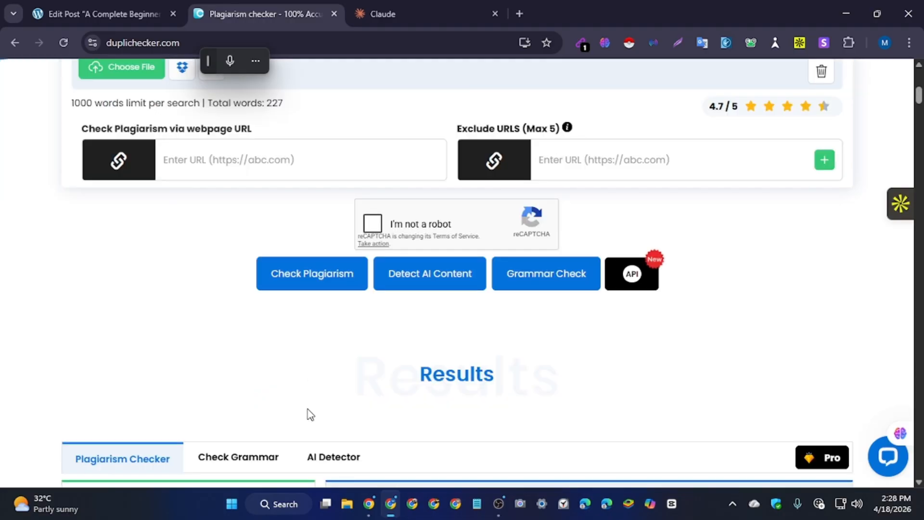
{"action": "left_click", "coordinate": [314, 280]}
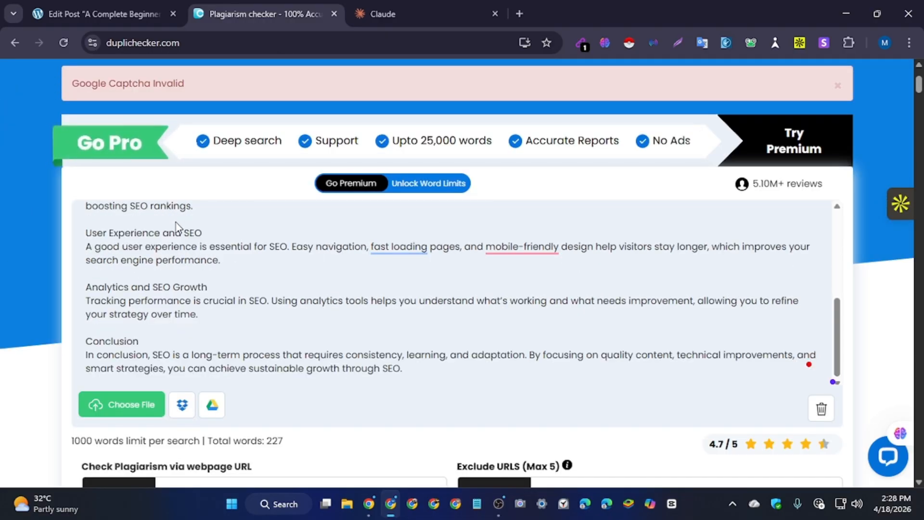
{"action": "scroll", "coordinate": [217, 260], "scroll_direction": "up", "scroll_amount": 5}
{"action": "scroll", "coordinate": [180, 264], "scroll_direction": "down", "scroll_amount": 3}
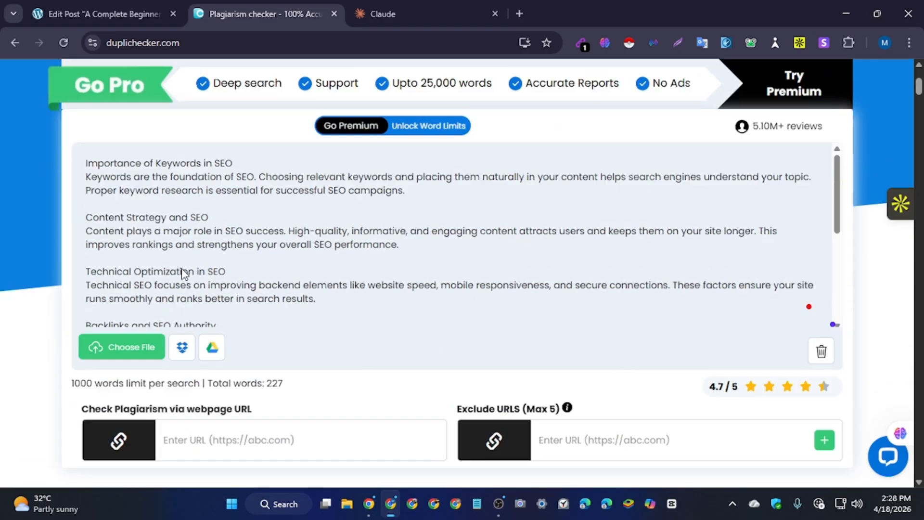
{"action": "scroll", "coordinate": [106, 124], "scroll_direction": "down", "scroll_amount": 5}
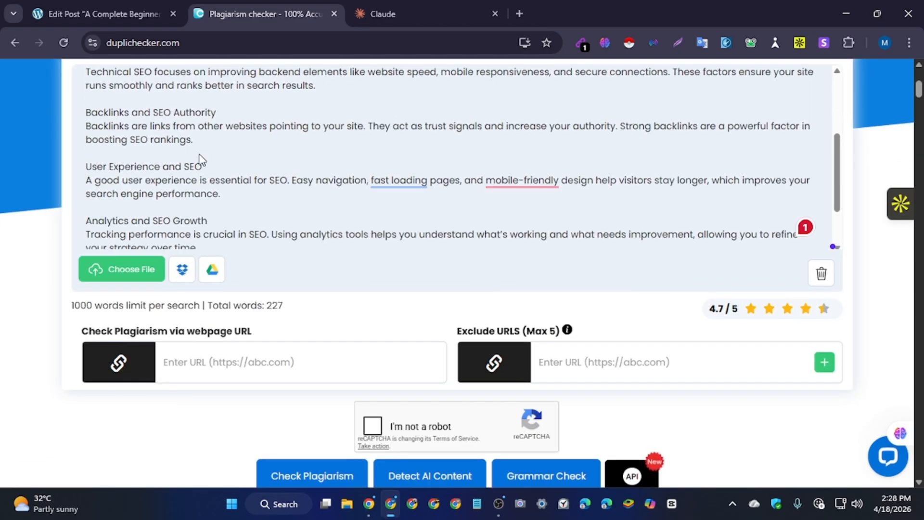
{"action": "scroll", "coordinate": [217, 202], "scroll_direction": "down", "scroll_amount": 3}
Delete the User Experience, Analytics and Conclusion sections from the text in the checker.
{"action": "left_click_drag", "start_coordinate": [420, 241], "coordinate": [86, 195]}
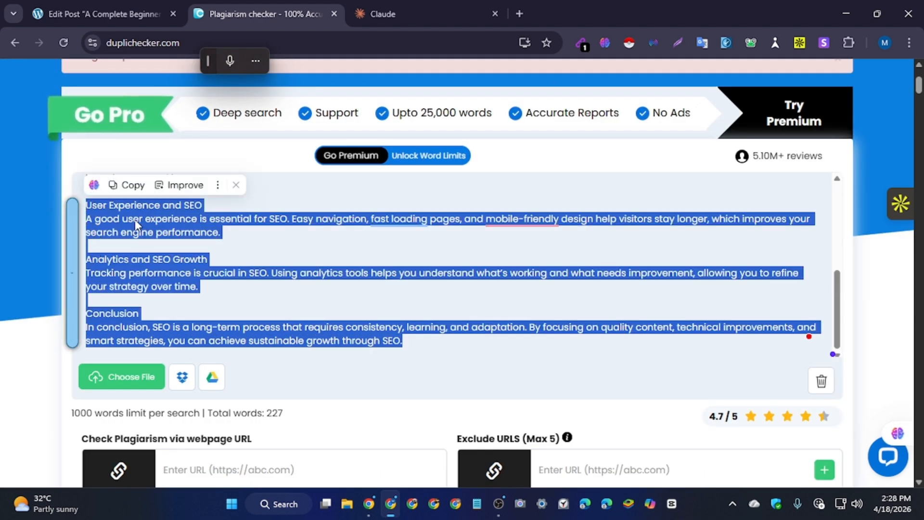
{"action": "key", "text": "BackSpace"}
{"action": "scroll", "coordinate": [192, 286], "scroll_direction": "up", "scroll_amount": 2}
{"action": "scroll", "coordinate": [191, 286], "scroll_direction": "down", "scroll_amount": 2}
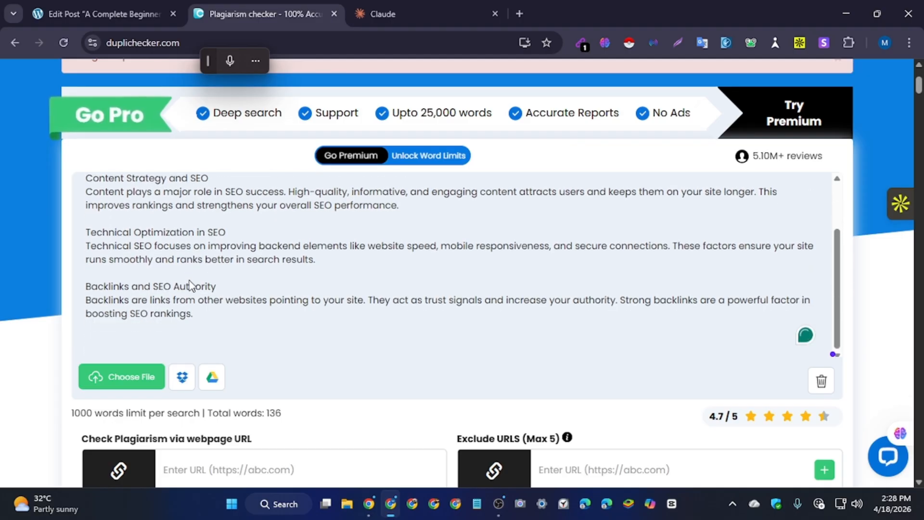
{"action": "scroll", "coordinate": [342, 317], "scroll_direction": "up", "scroll_amount": 1}
Complete the reCAPTCHA check and try to run the plagiarism check on the shortened text.
{"action": "scroll", "coordinate": [342, 318], "scroll_direction": "down", "scroll_amount": 6}
{"action": "left_click", "coordinate": [325, 324]}
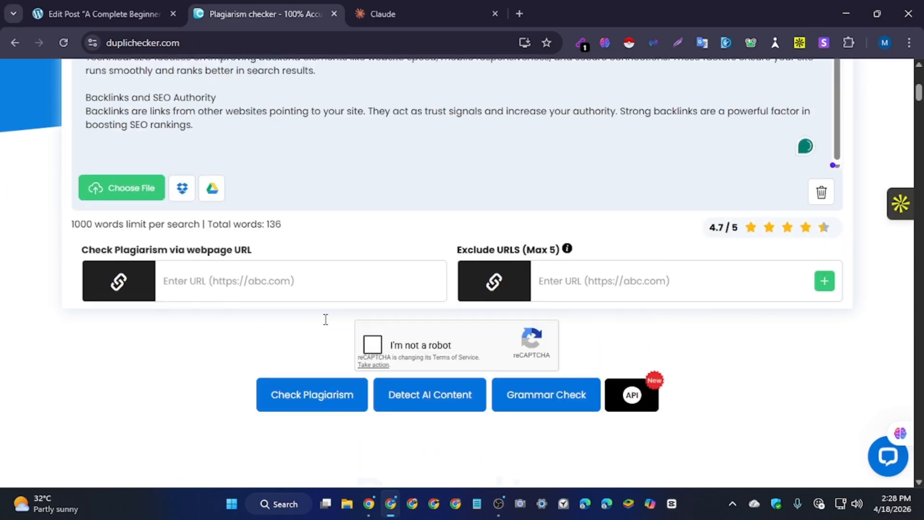
{"action": "scroll", "coordinate": [289, 327], "scroll_direction": "down", "scroll_amount": 5}
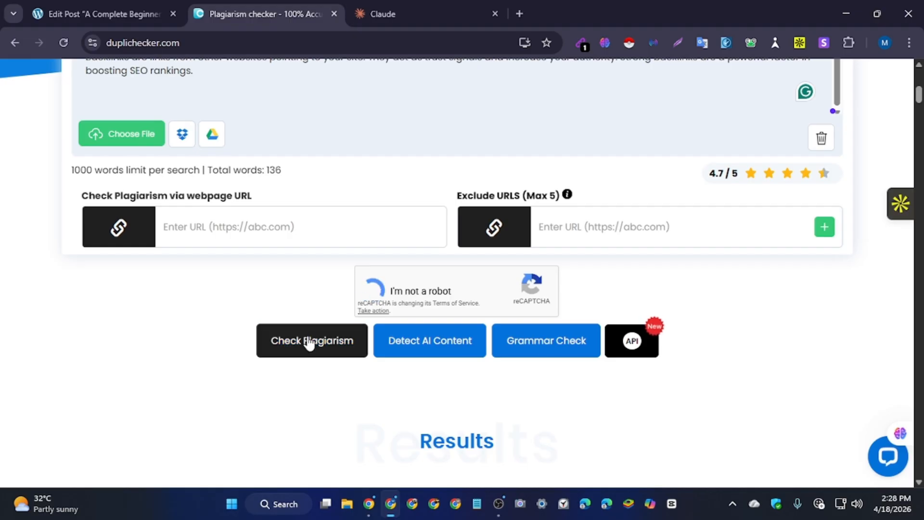
{"action": "left_click", "coordinate": [293, 341]}
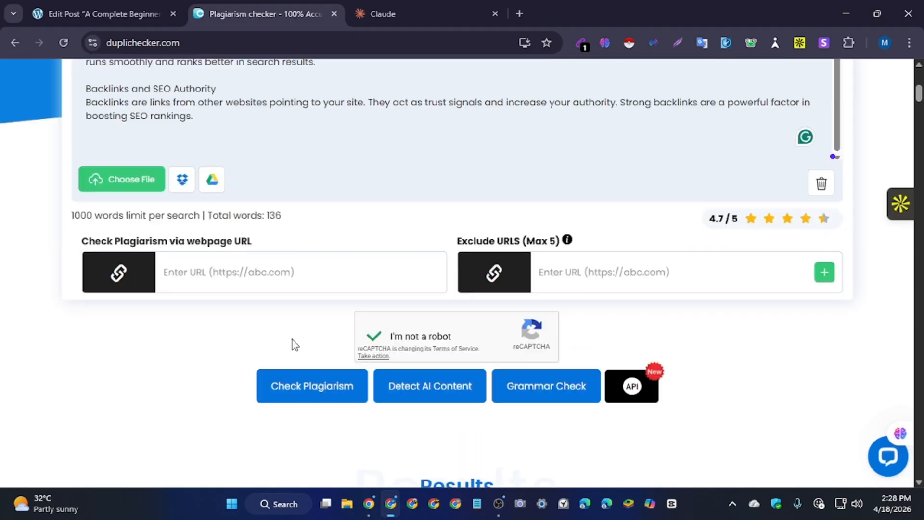
{"action": "scroll", "coordinate": [293, 343], "scroll_direction": "down", "scroll_amount": 4}
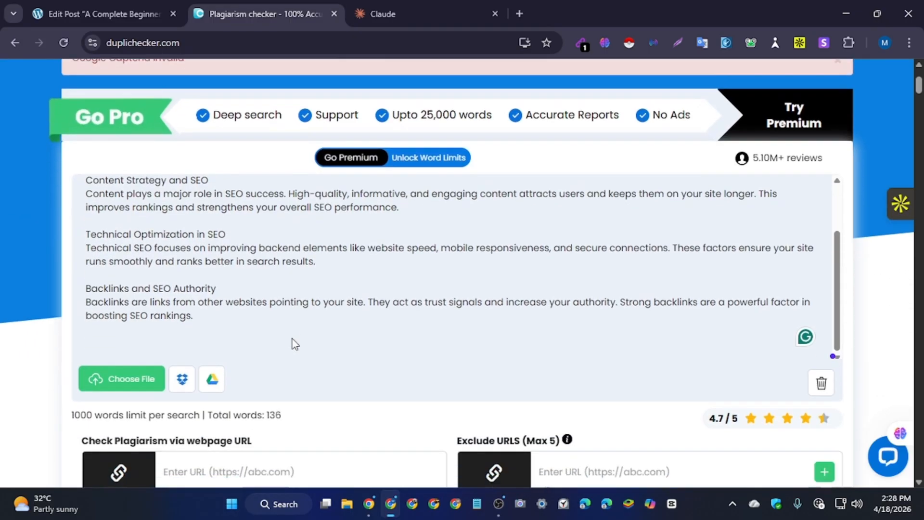
Reduce the text to the Importance of Keywords and Content Strategy sections and run the plagiarism check.
{"action": "left_click_drag", "start_coordinate": [174, 268], "coordinate": [84, 179]}
{"action": "key", "text": "BackSpace"}
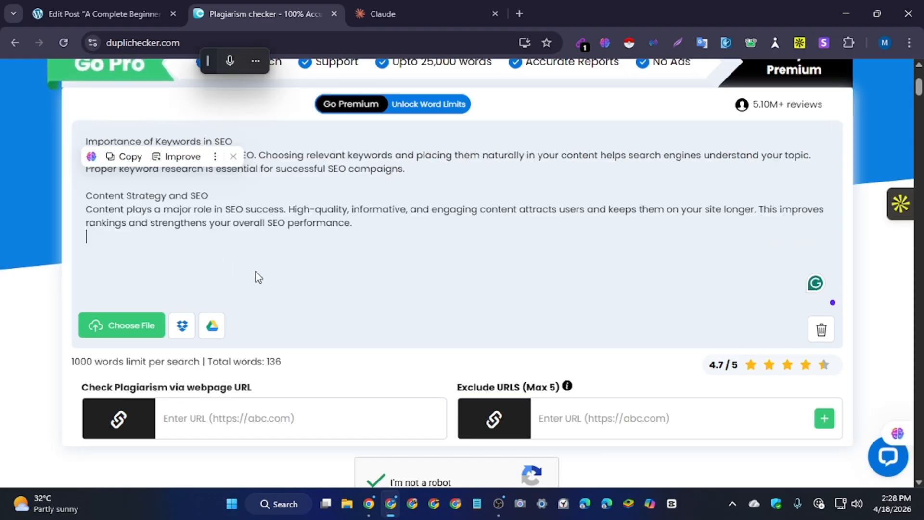
{"action": "scroll", "coordinate": [283, 295], "scroll_direction": "down", "scroll_amount": 4}
{"action": "left_click", "coordinate": [305, 331]}
{"action": "scroll", "coordinate": [210, 288], "scroll_direction": "up", "scroll_amount": 5}
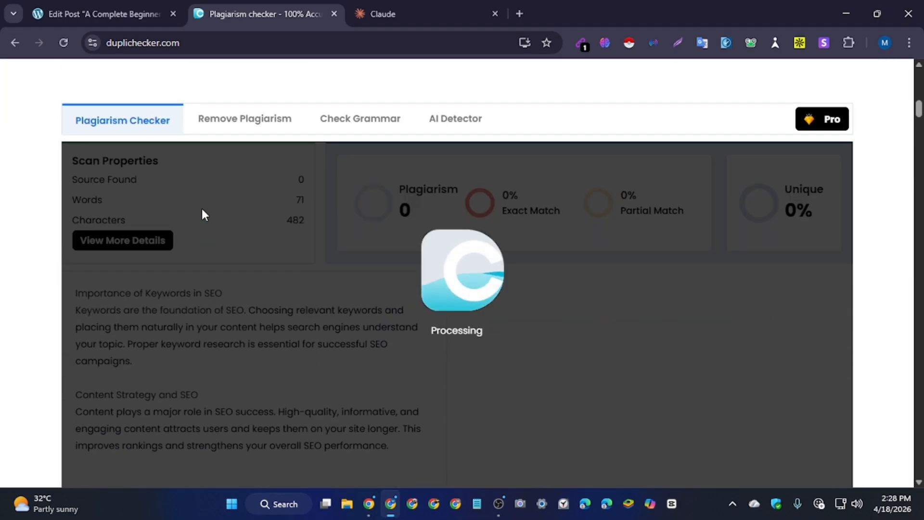
Look over the copied sections in the WordPress post while the scan runs and return to the Duplichecker results.
{"action": "left_click", "coordinate": [154, 13]}
{"action": "scroll", "coordinate": [299, 178], "scroll_direction": "up", "scroll_amount": 7}
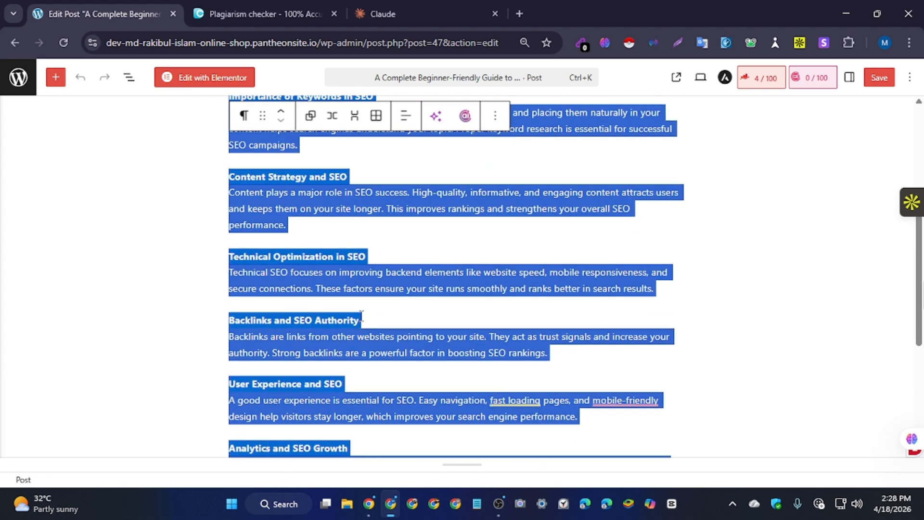
{"action": "scroll", "coordinate": [362, 315], "scroll_direction": "down", "scroll_amount": 5}
{"action": "left_click", "coordinate": [251, 14]}
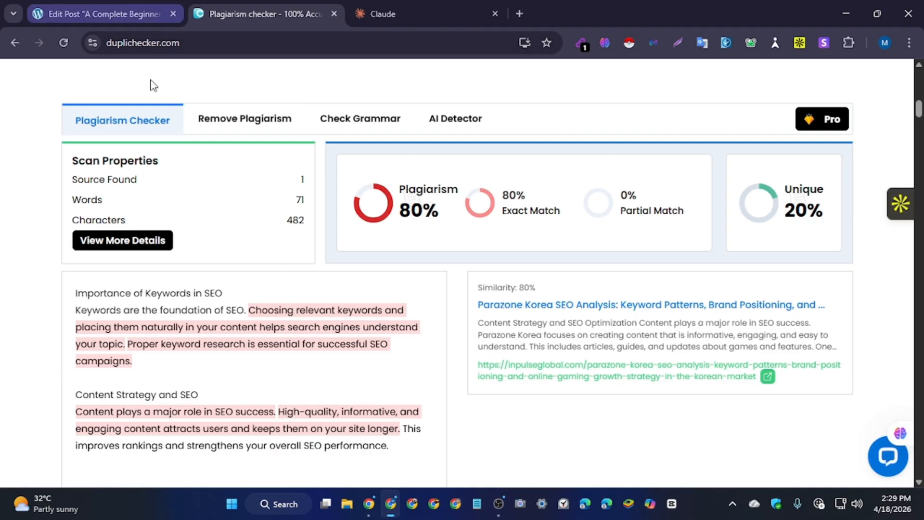
Switch to the WordPress post and highlight the Importance of Keywords and Content Strategy sections for review.
{"action": "left_click", "coordinate": [101, 6]}
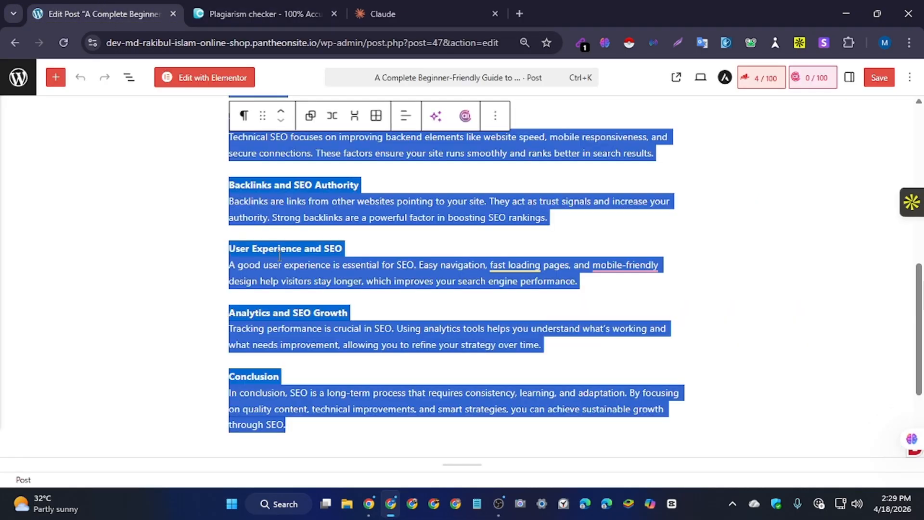
{"action": "scroll", "coordinate": [280, 255], "scroll_direction": "up", "scroll_amount": 3}
{"action": "left_click", "coordinate": [173, 244]}
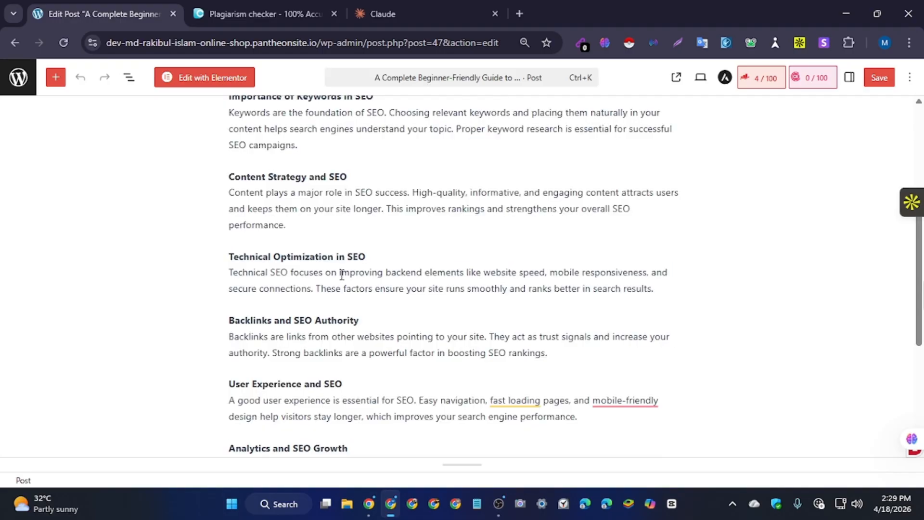
{"action": "scroll", "coordinate": [337, 272], "scroll_direction": "up", "scroll_amount": 3}
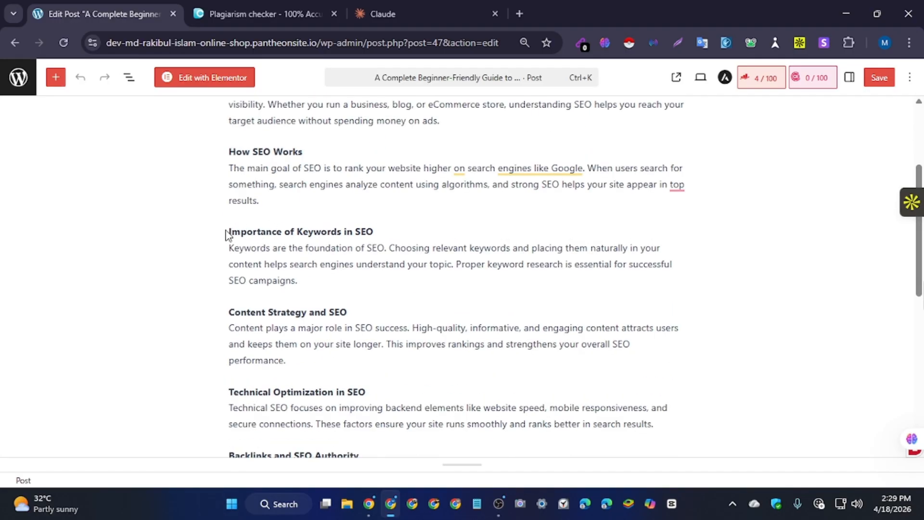
{"action": "left_click_drag", "start_coordinate": [301, 242], "coordinate": [361, 370]}
{"action": "scroll", "coordinate": [356, 361], "scroll_direction": "up", "scroll_amount": 3}
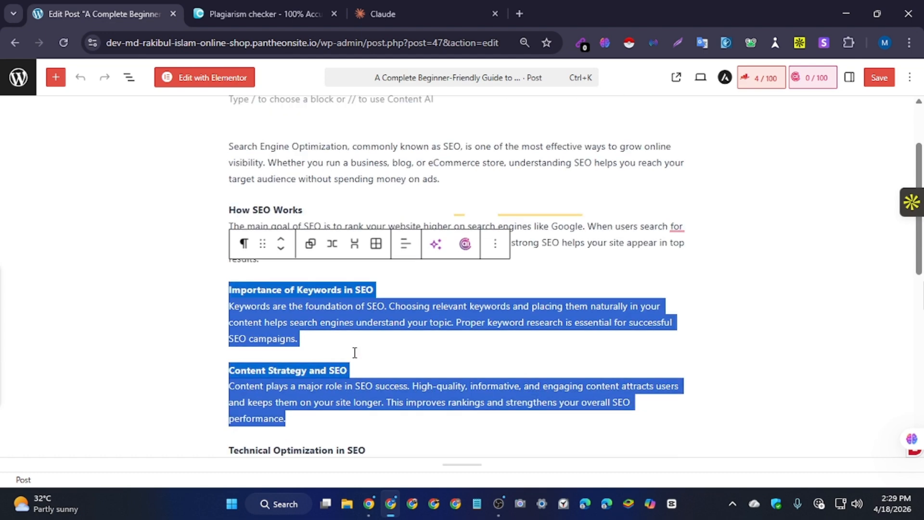
{"action": "scroll", "coordinate": [346, 270], "scroll_direction": "down", "scroll_amount": 4}
{"action": "left_click", "coordinate": [378, 341]}
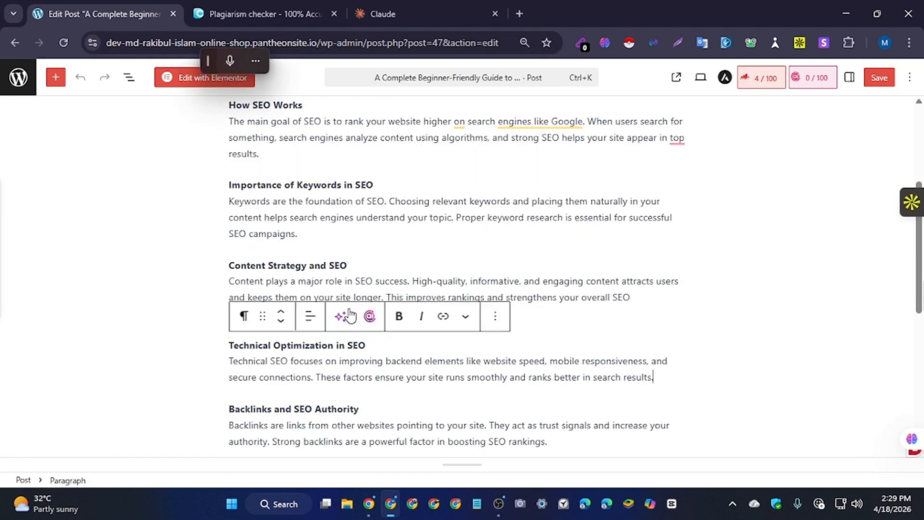
Compare the passages marked in the Duplichecker report and their matching source with the article sections in WordPress.
{"action": "scroll", "coordinate": [322, 227], "scroll_direction": "down", "scroll_amount": 4}
{"action": "left_click", "coordinate": [288, 14]}
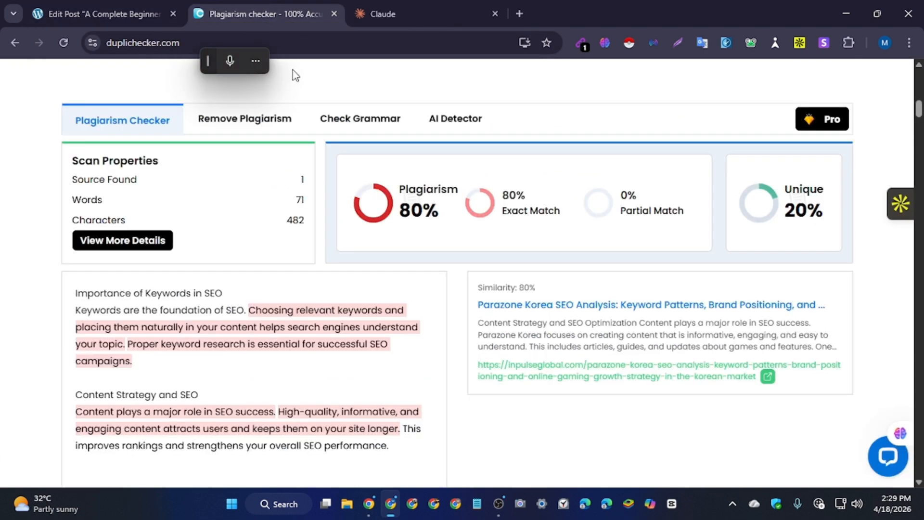
{"action": "scroll", "coordinate": [344, 364], "scroll_direction": "down", "scroll_amount": 2}
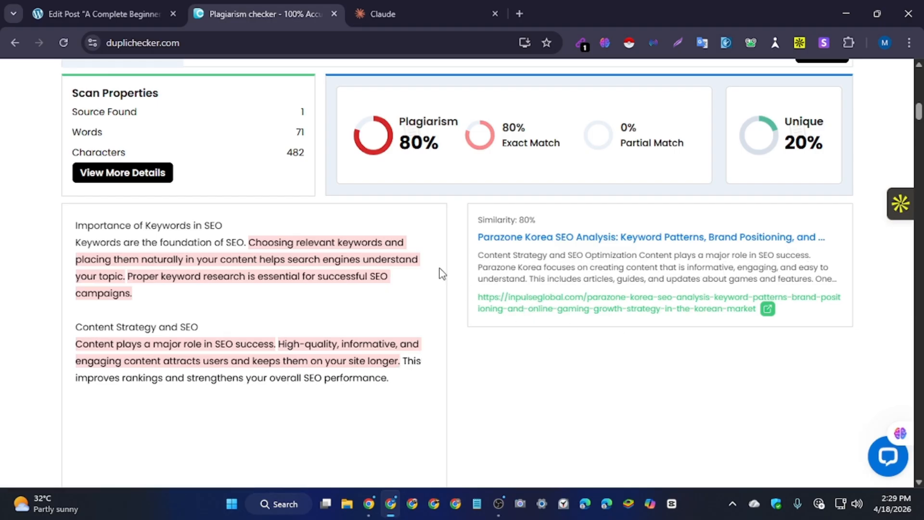
{"action": "left_click", "coordinate": [135, 8]}
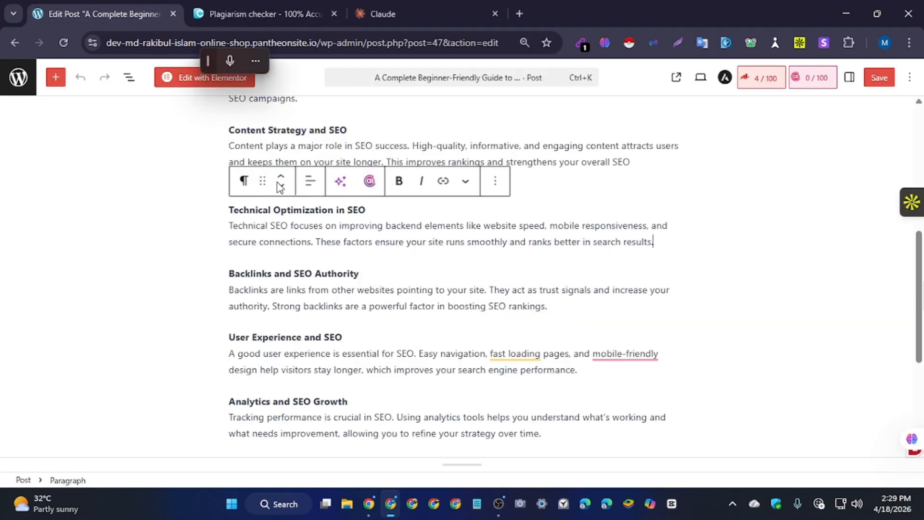
{"action": "scroll", "coordinate": [332, 337], "scroll_direction": "up", "scroll_amount": 2}
{"action": "scroll", "coordinate": [332, 337], "scroll_direction": "down", "scroll_amount": 2}
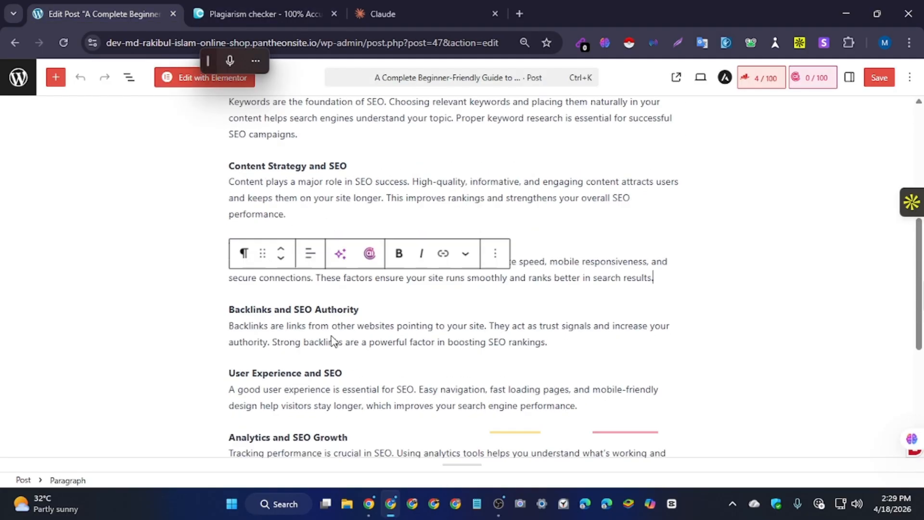
{"action": "left_click", "coordinate": [260, 14]}
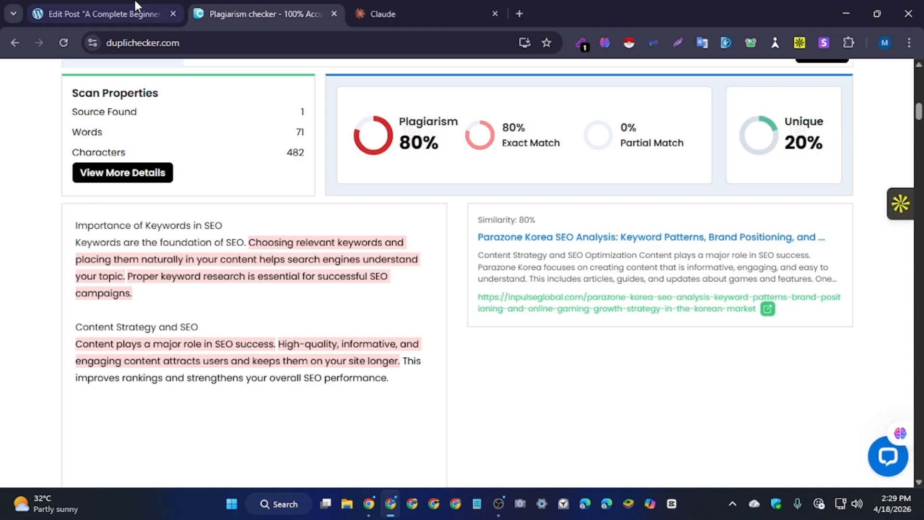
Delete everything from the Importance of Keywords section through the Conclusion in the WordPress post, keeping the introduction and How SEO Works.
{"action": "left_click", "coordinate": [103, 14]}
{"action": "scroll", "coordinate": [277, 301], "scroll_direction": "up", "scroll_amount": 1}
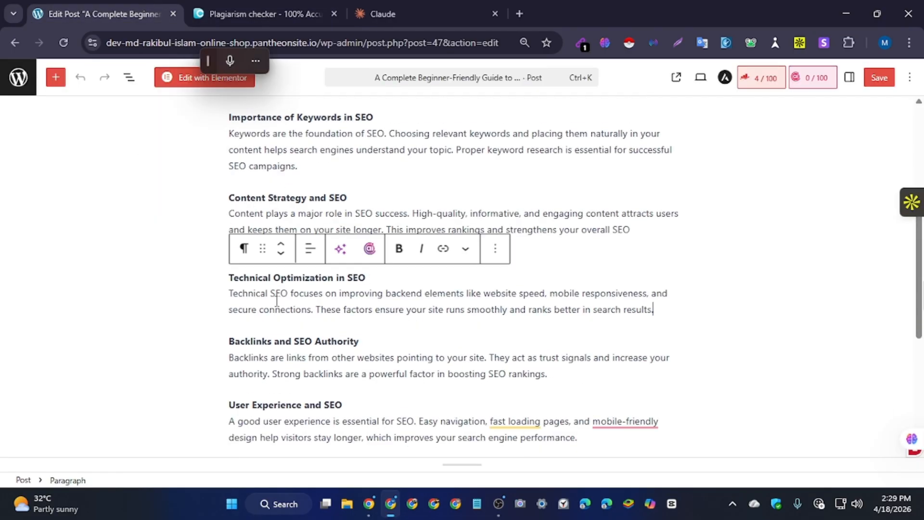
{"action": "scroll", "coordinate": [277, 301], "scroll_direction": "down", "scroll_amount": 3}
{"action": "scroll", "coordinate": [277, 301], "scroll_direction": "up", "scroll_amount": 5}
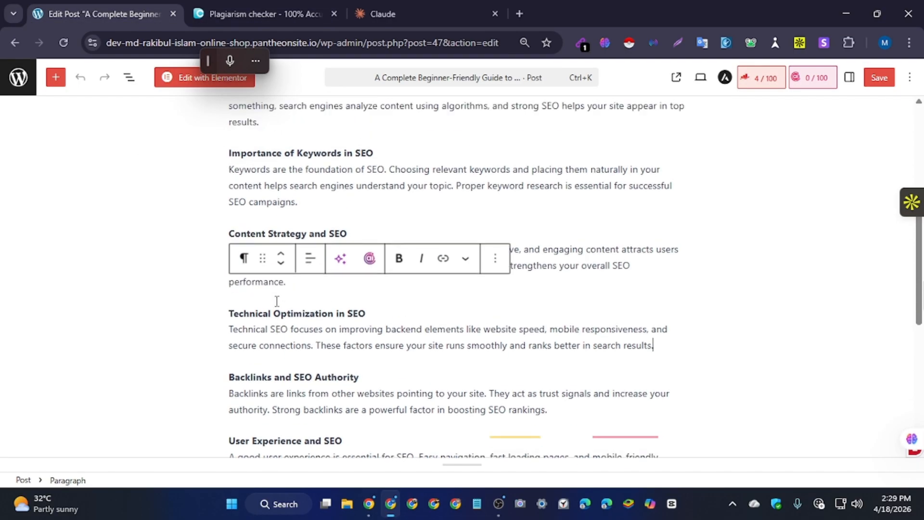
{"action": "left_click_drag", "start_coordinate": [226, 255], "coordinate": [403, 338]}
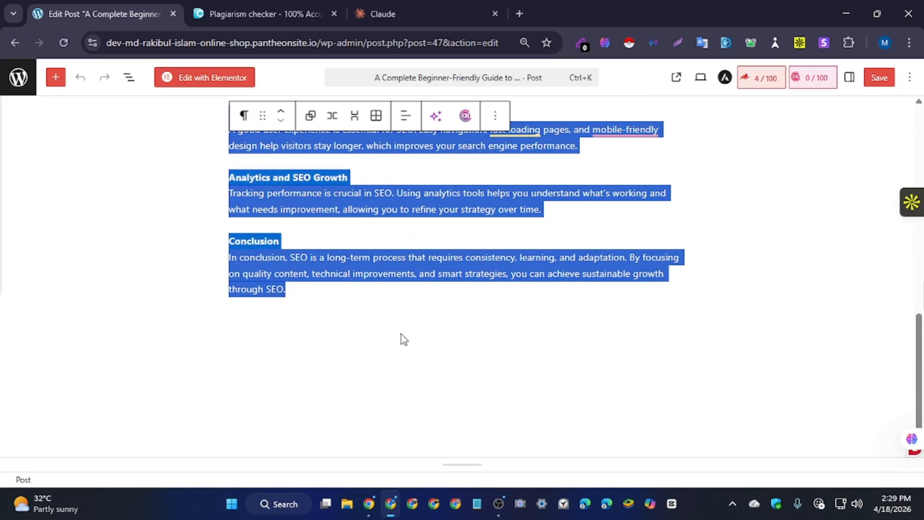
{"action": "key", "text": "BackSpace"}
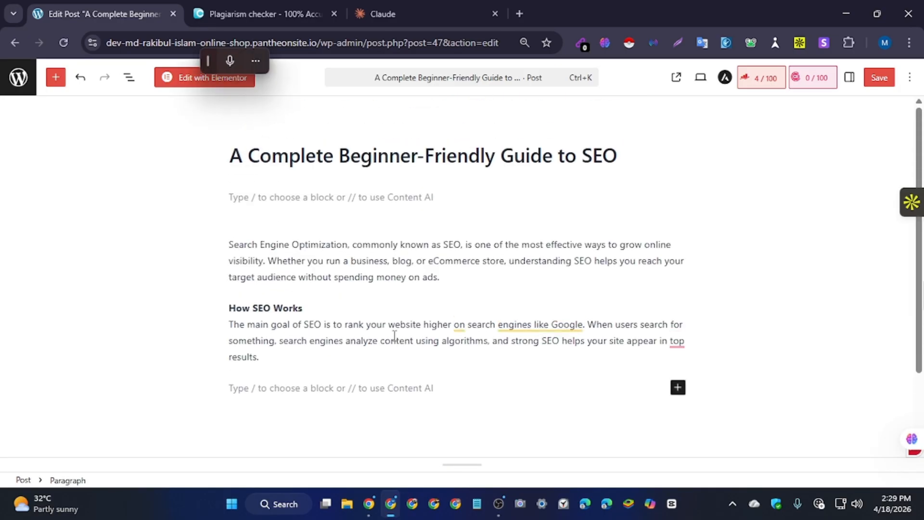
{"action": "scroll", "coordinate": [396, 339], "scroll_direction": "down", "scroll_amount": 1}
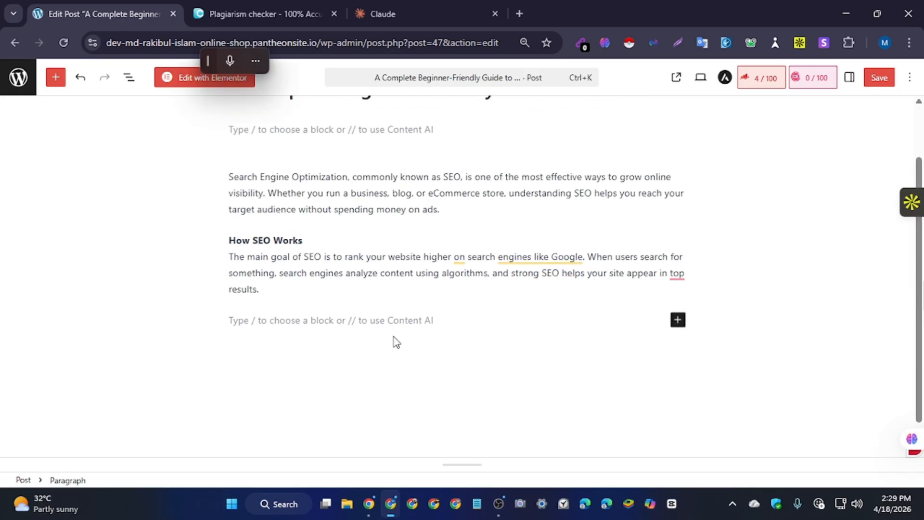
Switch to Claude and open the earlier Bengali chat about writing an SEO article on digital marketing services, going to its end.
{"action": "left_click", "coordinate": [419, 12]}
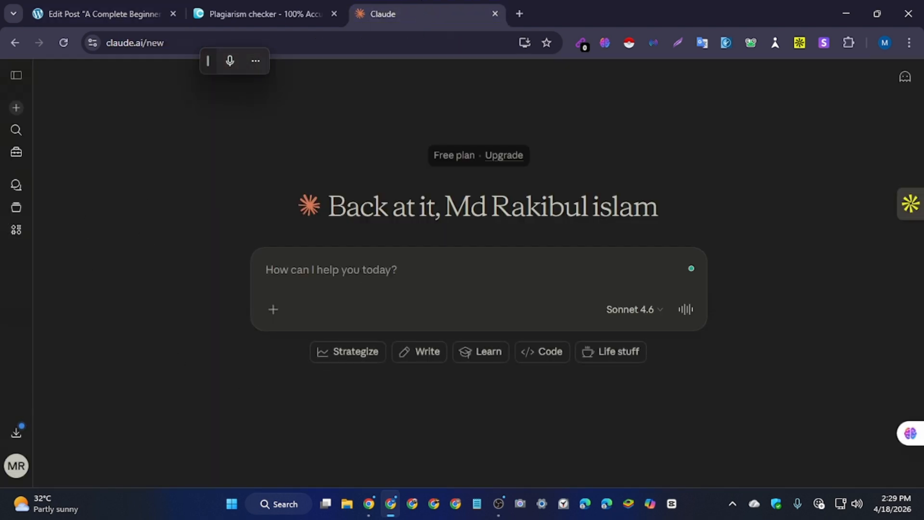
{"action": "left_click", "coordinate": [24, 188]}
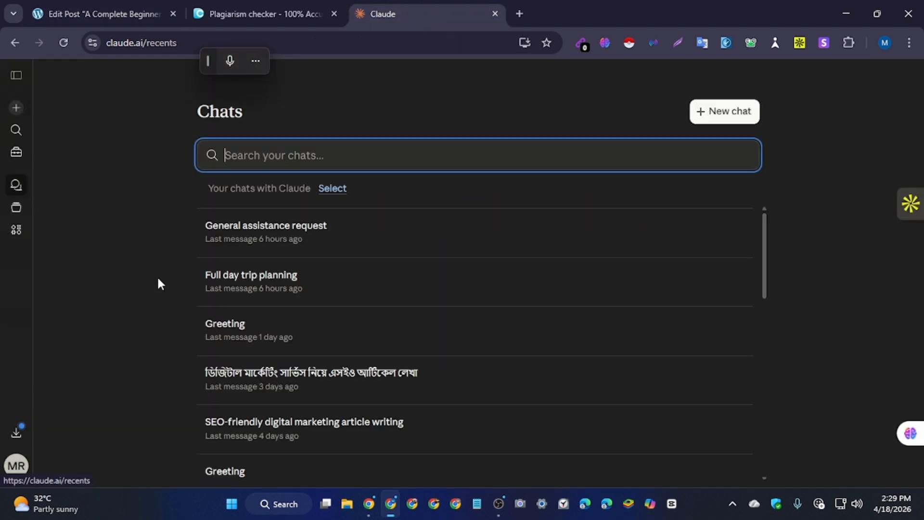
{"action": "scroll", "coordinate": [282, 295], "scroll_direction": "down", "scroll_amount": 2}
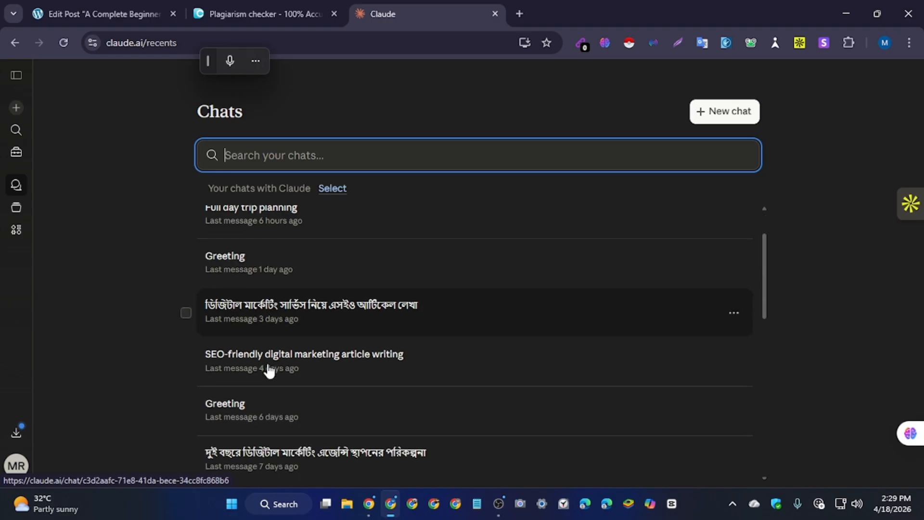
{"action": "left_click", "coordinate": [293, 321]}
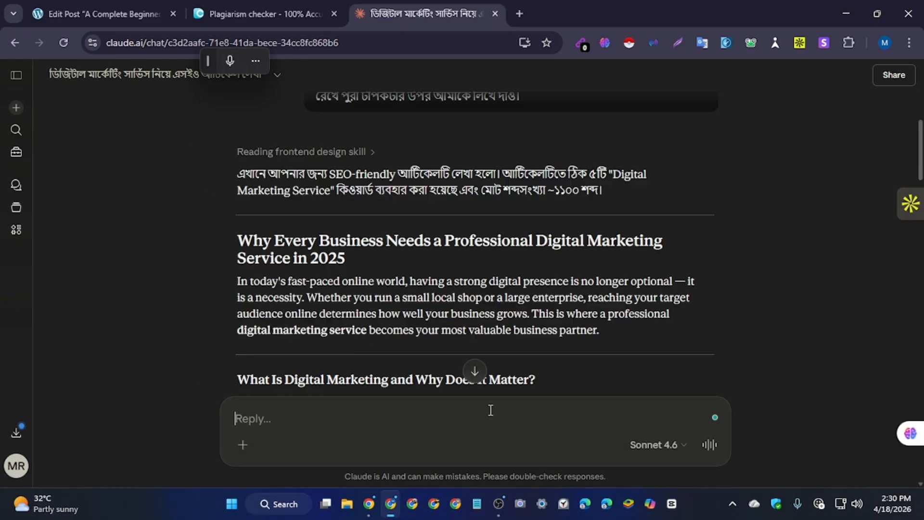
{"action": "scroll", "coordinate": [578, 268], "scroll_direction": "down", "scroll_amount": 20}
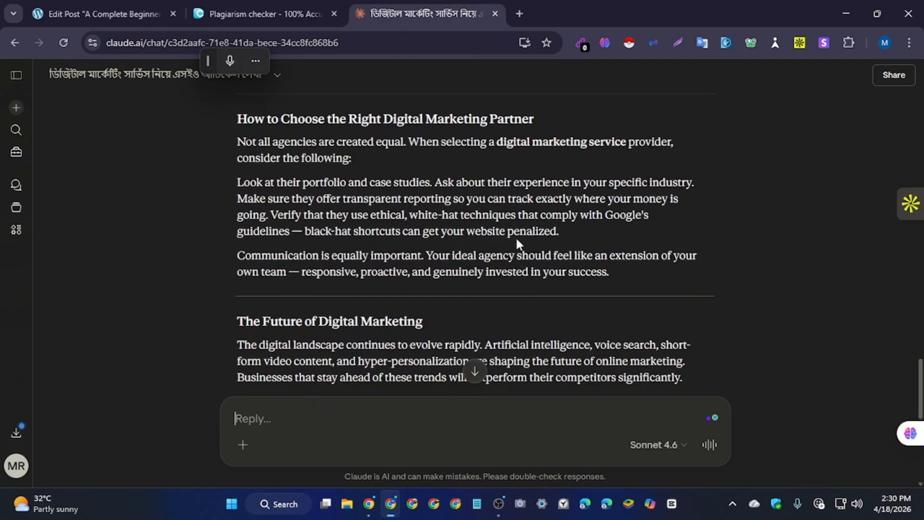
{"action": "scroll", "coordinate": [518, 241], "scroll_direction": "down", "scroll_amount": 5}
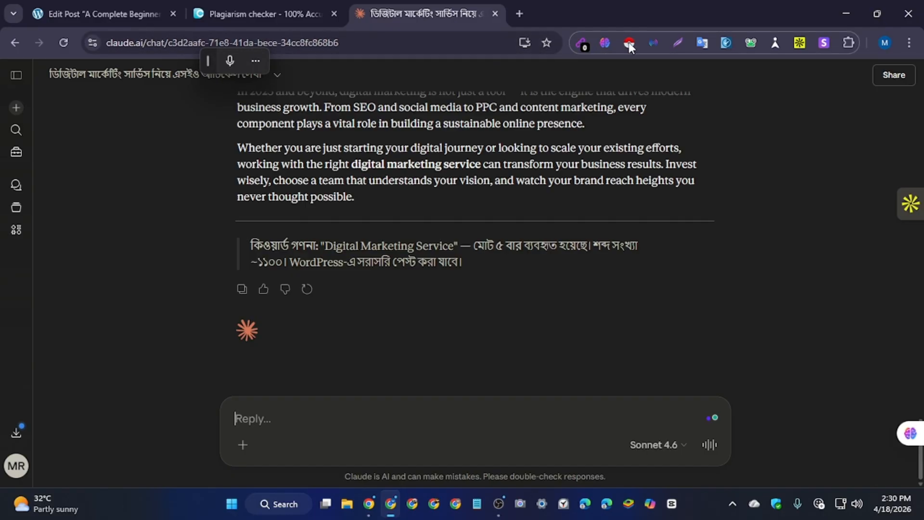
Replace the old prompt in Sider with a dictated Bengali request for an original 2000-character English SEO article using the keyword SEO 10 times.
{"action": "left_click", "coordinate": [605, 42]}
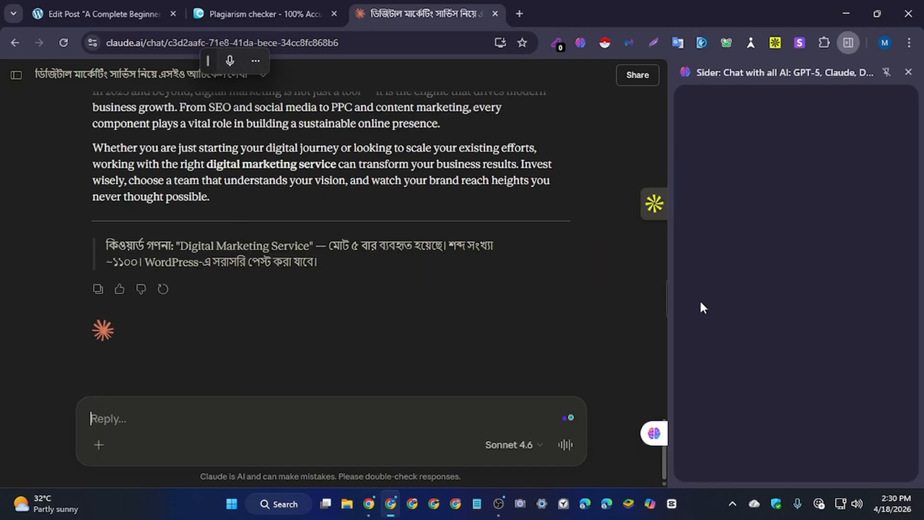
{"action": "left_click_drag", "start_coordinate": [734, 410], "coordinate": [683, 342]}
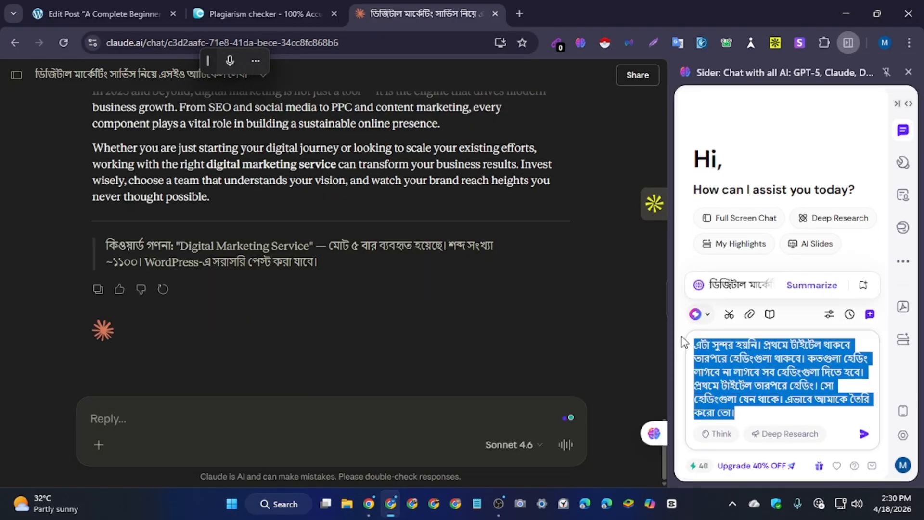
{"action": "key", "text": "BackSpace"}
{"action": "left_click", "coordinate": [863, 433]}
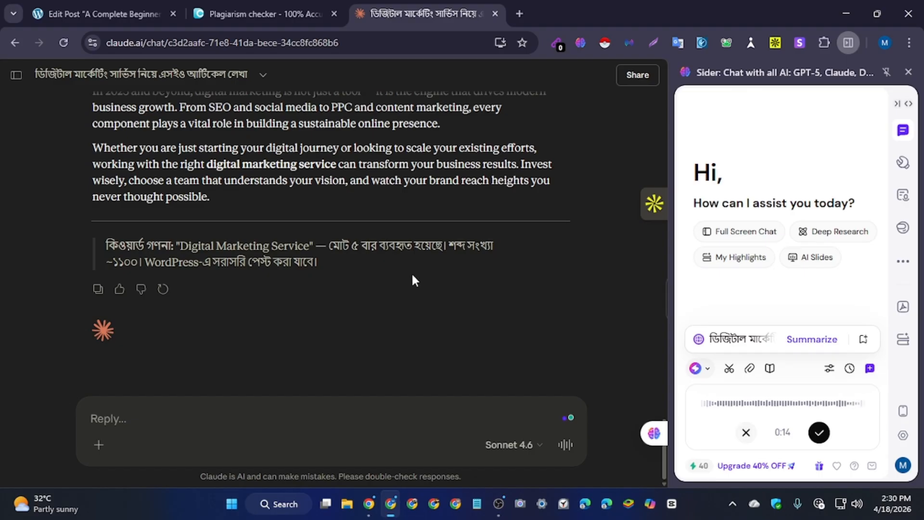
{"action": "left_click", "coordinate": [818, 432]}
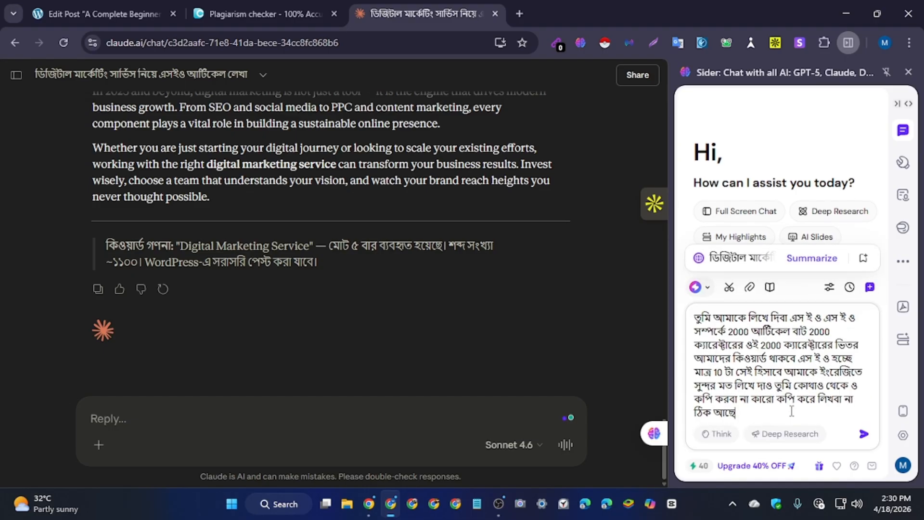
Copy the dictated Bengali prompt from Sider and submit it in the Claude chat.
{"action": "left_click_drag", "start_coordinate": [730, 404], "coordinate": [695, 298]}
{"action": "key", "text": "ctrl+c"}
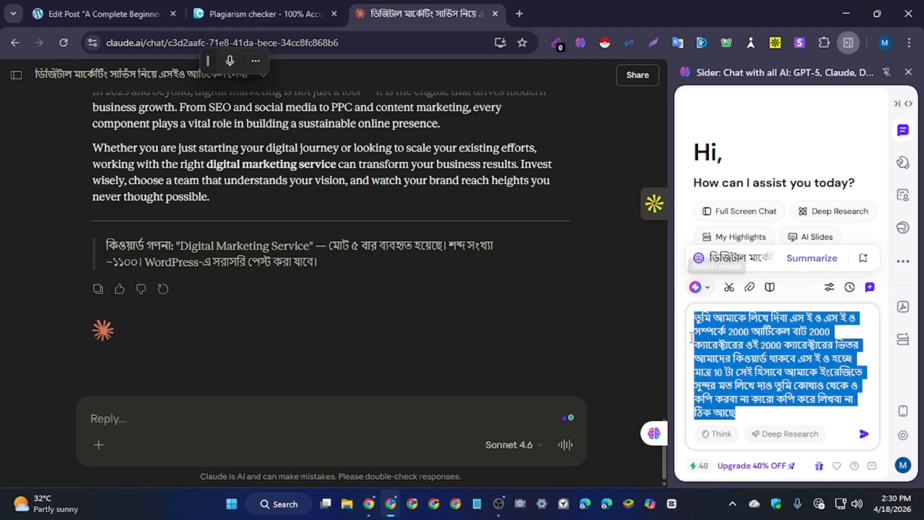
{"action": "left_click", "coordinate": [166, 425]}
{"action": "key", "text": "ctrl+v"}
{"action": "key", "text": "Return"}
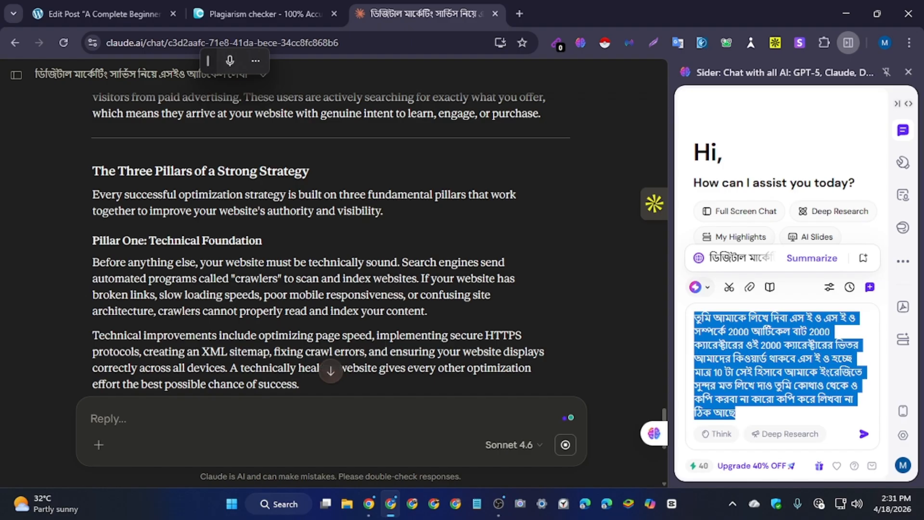
Open Google Docs in a new browser tab, close the Sider assistant, and create a blank document.
{"action": "key", "text": "alt+Tab"}
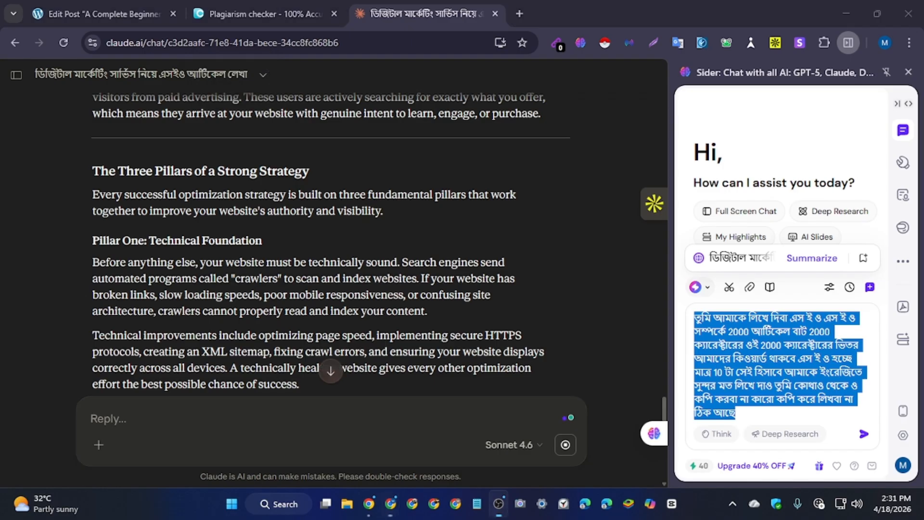
{"action": "left_click", "coordinate": [520, 14]}
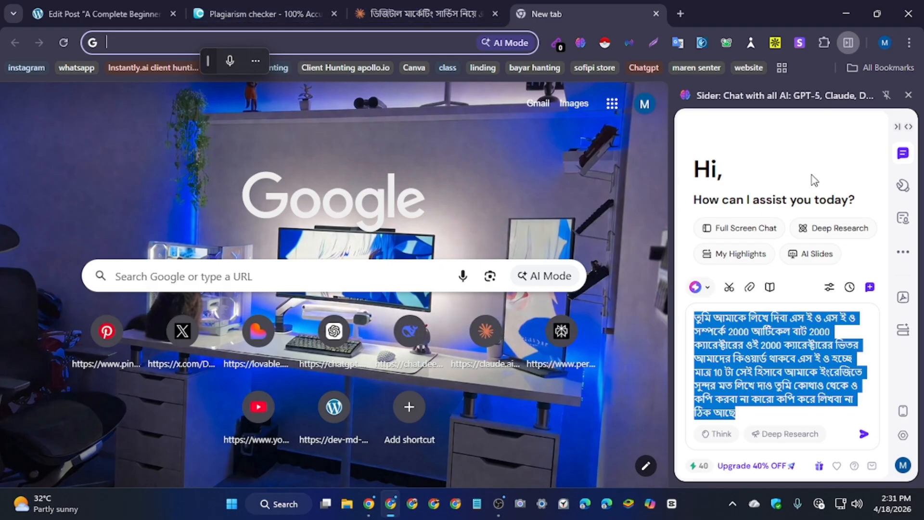
{"action": "left_click", "coordinate": [908, 95]}
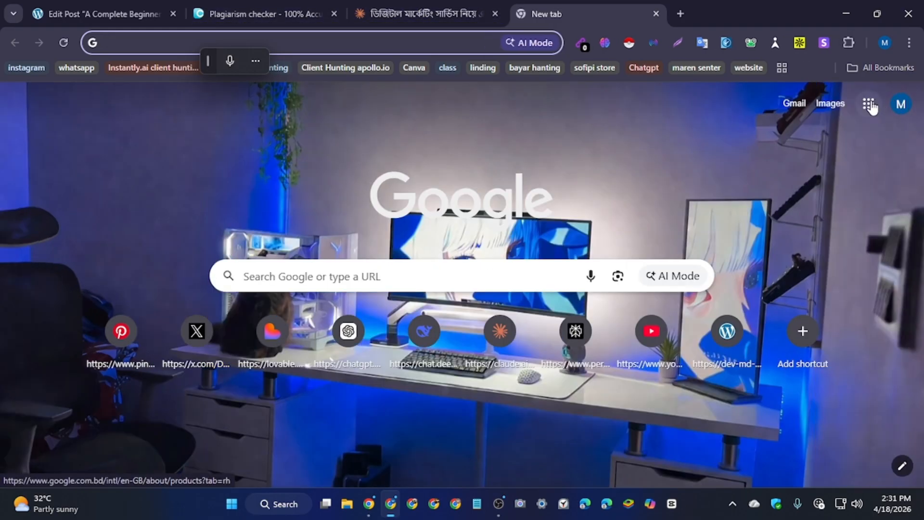
{"action": "left_click", "coordinate": [869, 104]}
{"action": "scroll", "coordinate": [838, 385], "scroll_direction": "down", "scroll_amount": 2}
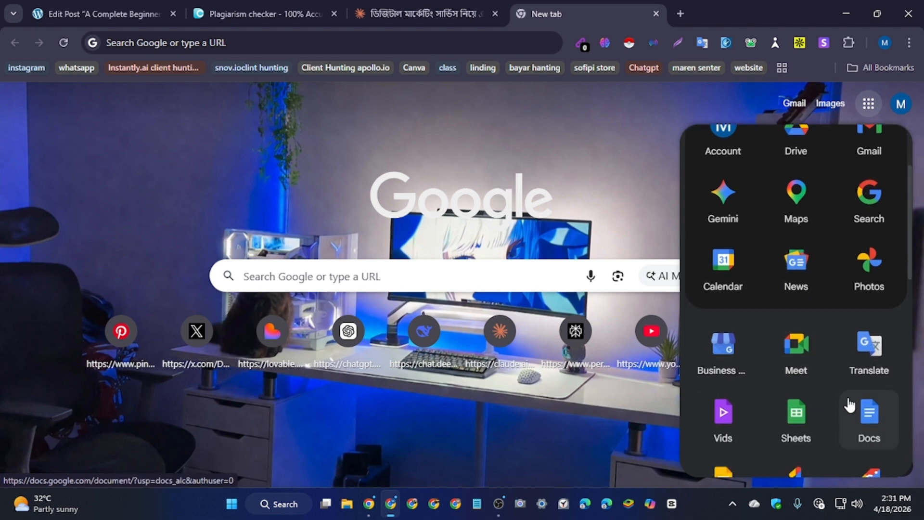
{"action": "left_click", "coordinate": [866, 417]}
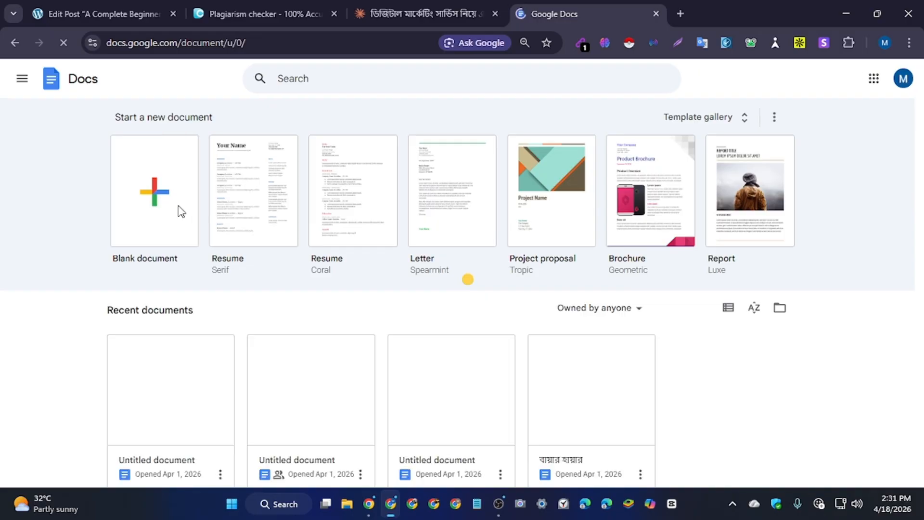
{"action": "left_click", "coordinate": [180, 211]}
Copy Claude's new SEO article from the title "The Complete Guide to Search Engine Optimization" through its closing paragraph.
{"action": "left_click", "coordinate": [419, 14]}
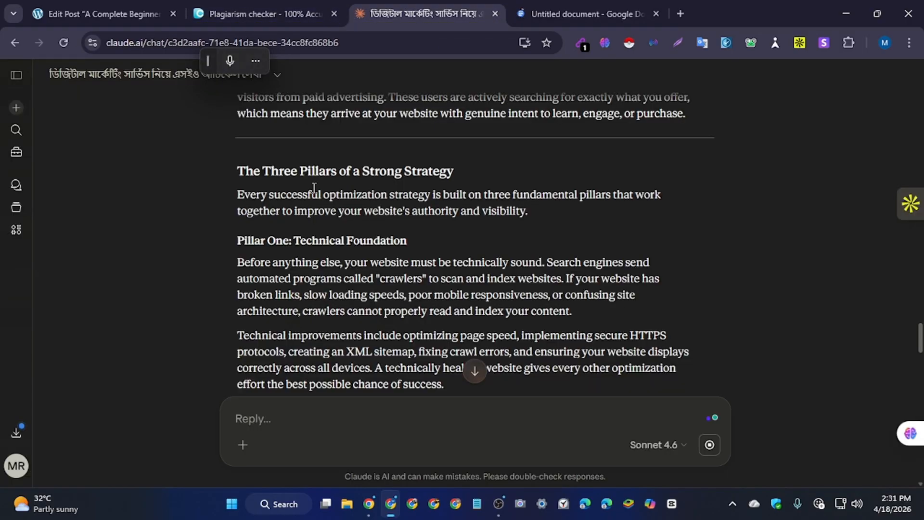
{"action": "scroll", "coordinate": [313, 188], "scroll_direction": "up", "scroll_amount": 20}
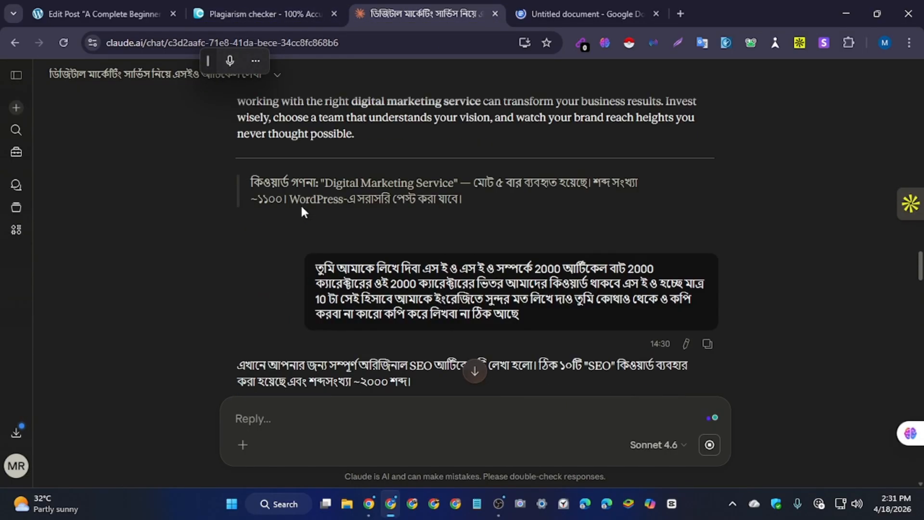
{"action": "scroll", "coordinate": [302, 210], "scroll_direction": "down", "scroll_amount": 5}
{"action": "left_click_drag", "start_coordinate": [237, 190], "coordinate": [341, 401]}
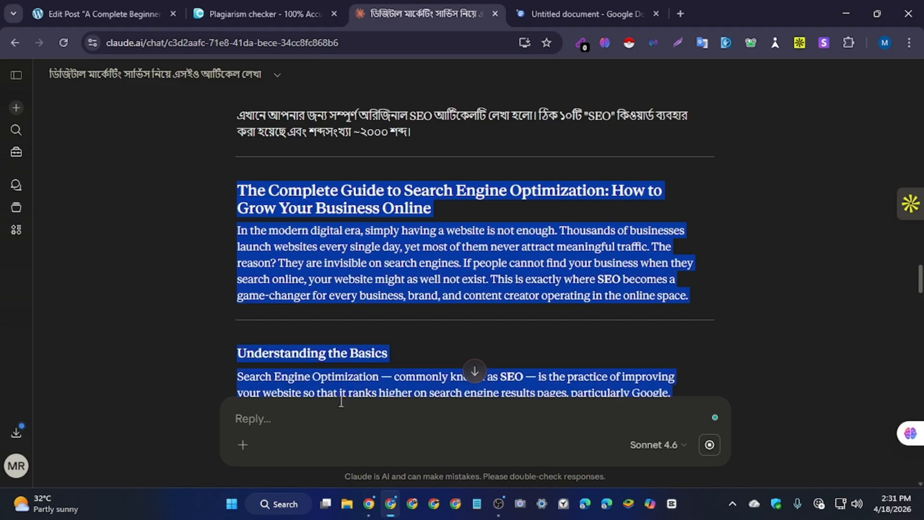
{"action": "scroll", "coordinate": [674, 294], "scroll_direction": "down", "scroll_amount": 20}
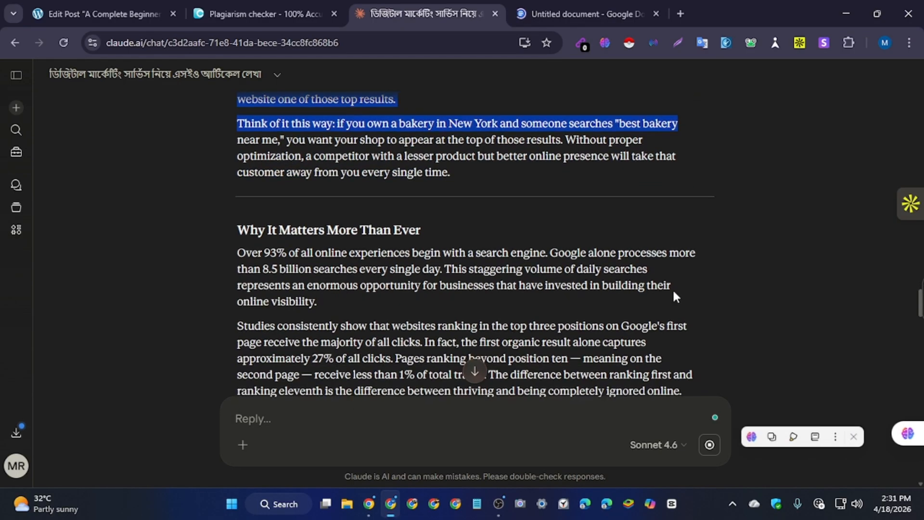
{"action": "scroll", "coordinate": [513, 278], "scroll_direction": "down", "scroll_amount": 20}
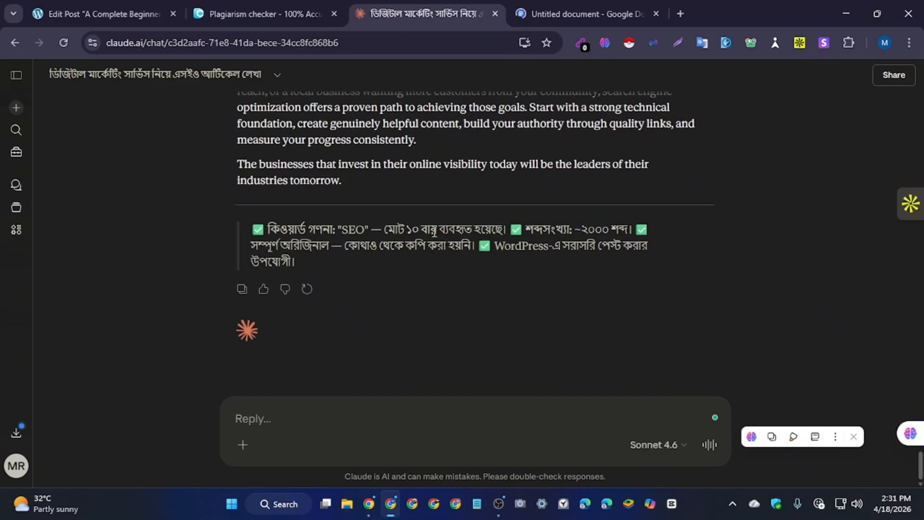
{"action": "scroll", "coordinate": [359, 265], "scroll_direction": "up", "scroll_amount": 2}
{"action": "left_click_drag", "start_coordinate": [352, 254], "coordinate": [234, 232]}
Return to the blank Google Docs document, close the Claude chat, and try to insert the copied article from the clipboard history.
{"action": "left_click", "coordinate": [580, 14]}
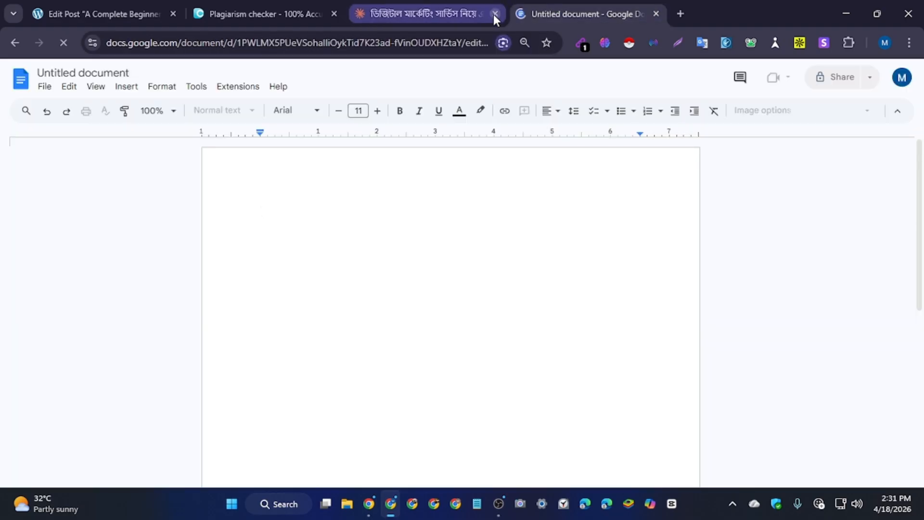
{"action": "left_click", "coordinate": [494, 15]}
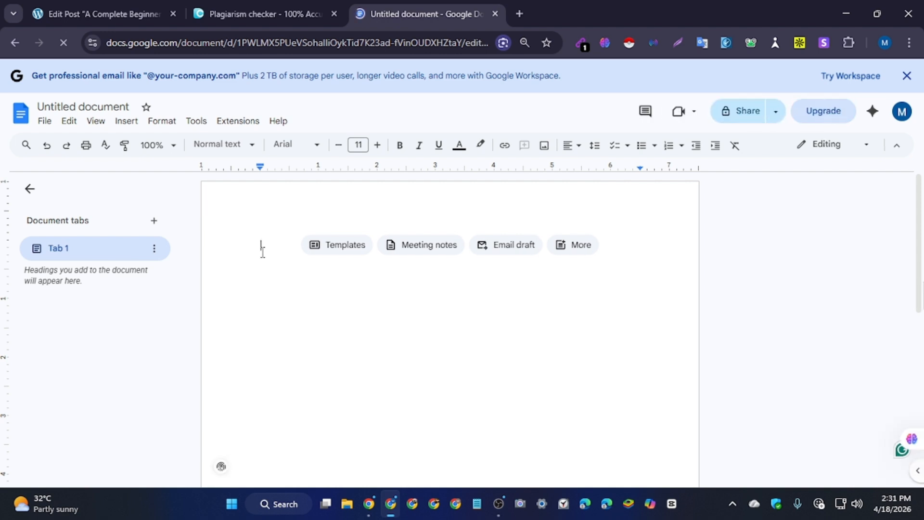
{"action": "key", "text": "ctrl+grave"}
{"action": "double_click", "coordinate": [328, 152]}
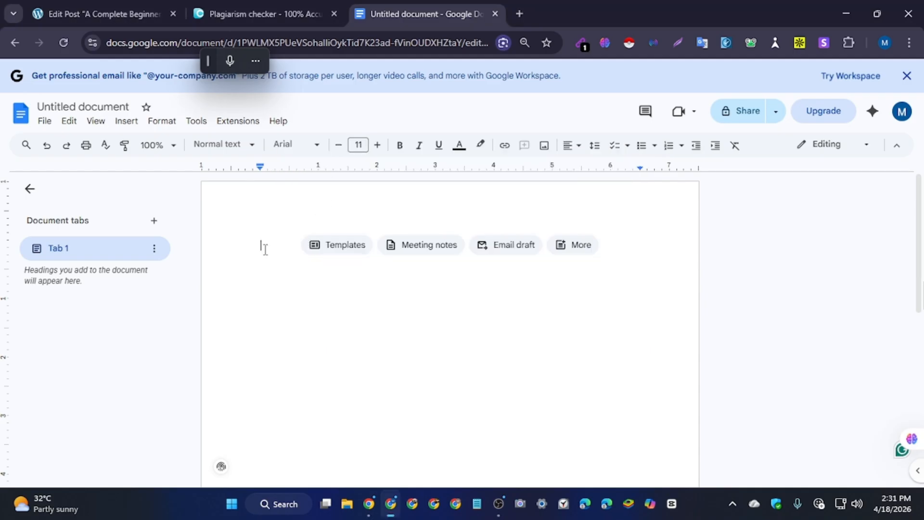
{"action": "type", "text": "ffff"}
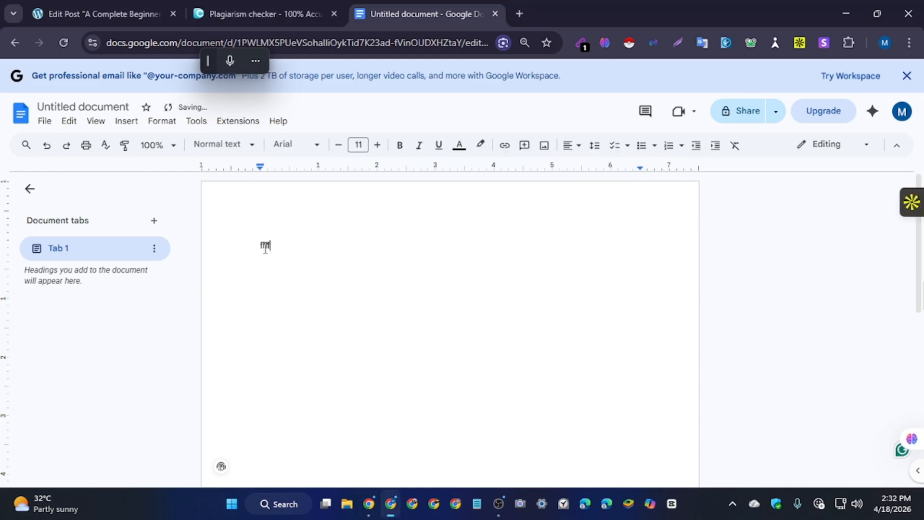
{"action": "key", "text": "BackSpace"}
{"action": "key", "text": "BackSpace"}
{"action": "key", "text": "BackSpace"}
{"action": "key", "text": "BackSpace"}
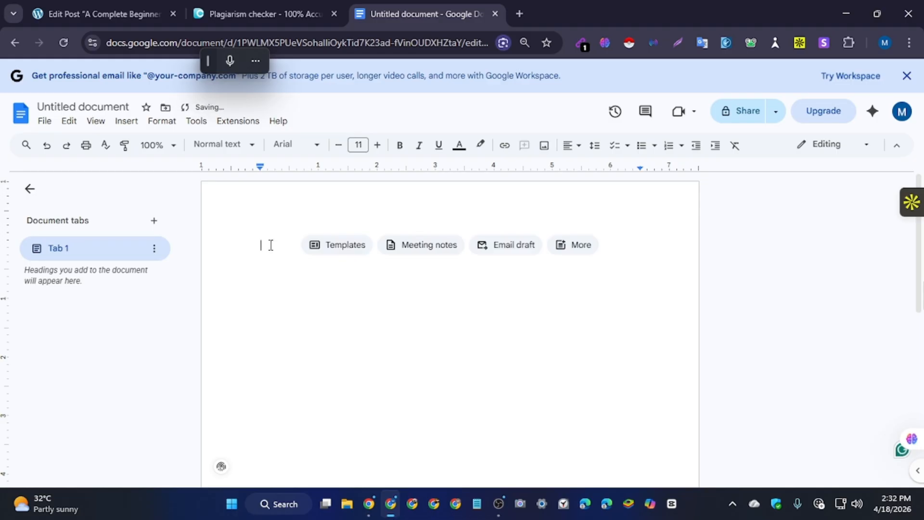
Paste the copied SEO article into the blank document and go back to its opening sections.
{"action": "key", "text": "ctrl+grave"}
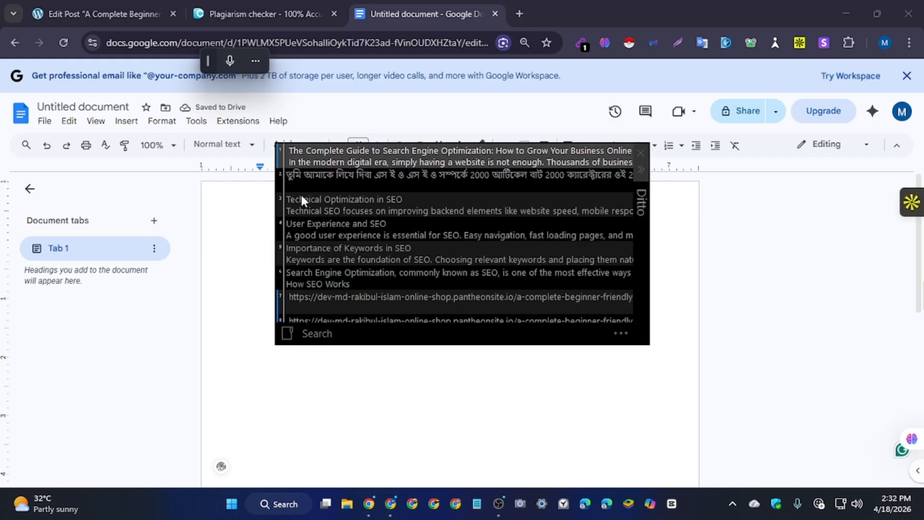
{"action": "double_click", "coordinate": [322, 151]}
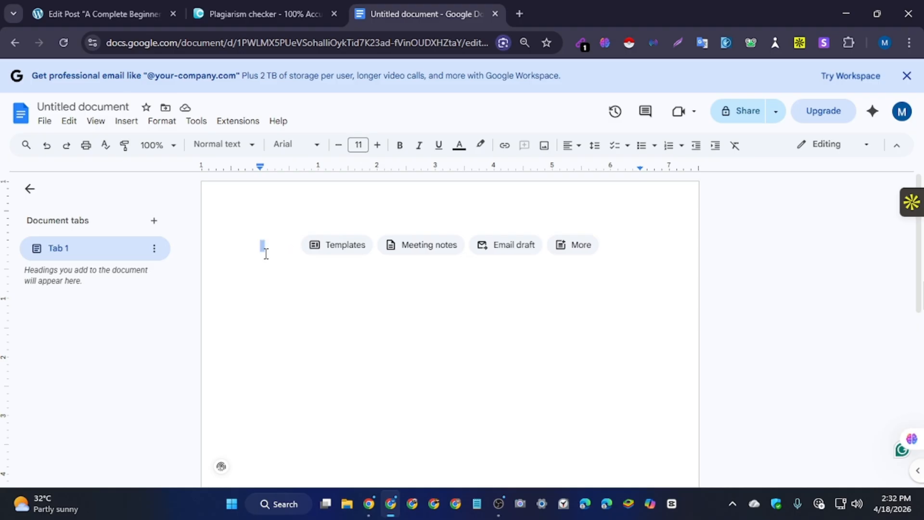
{"action": "key", "text": "super+h"}
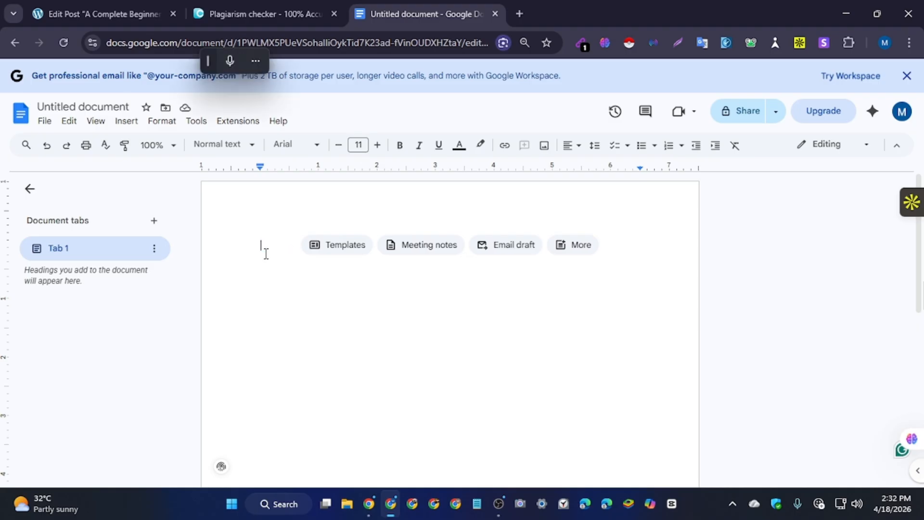
{"action": "key", "text": "ctrl+v"}
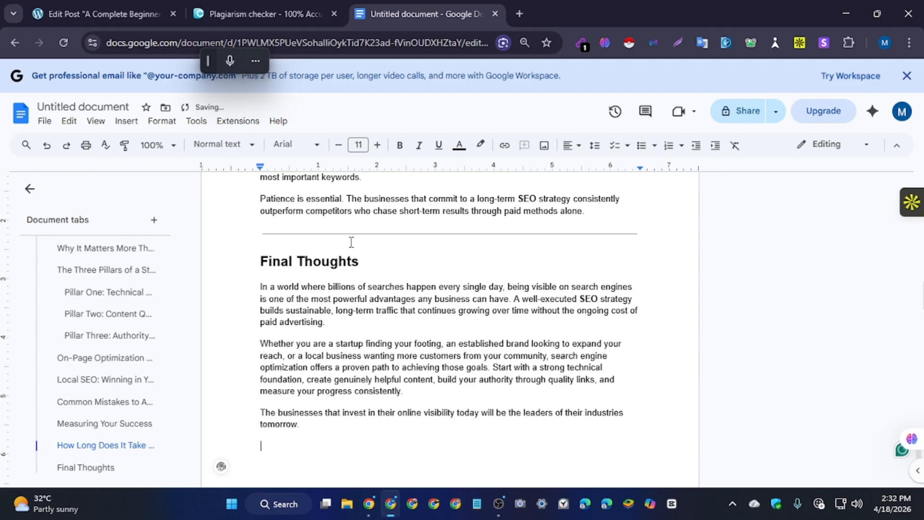
{"action": "scroll", "coordinate": [351, 242], "scroll_direction": "up", "scroll_amount": 20}
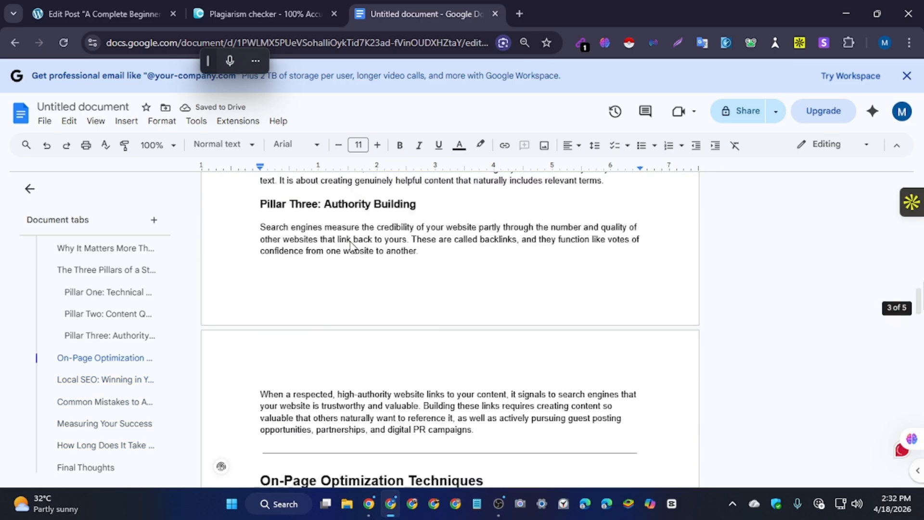
{"action": "scroll", "coordinate": [352, 242], "scroll_direction": "up", "scroll_amount": 20}
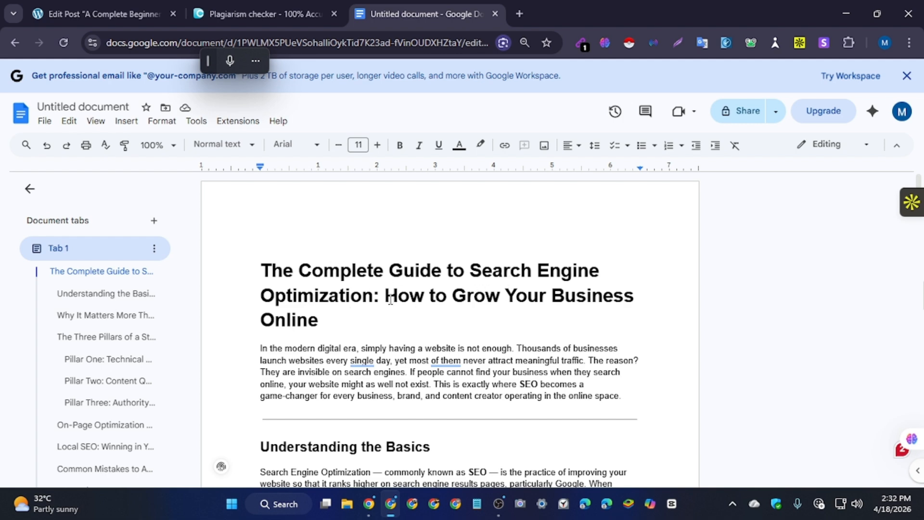
{"action": "scroll", "coordinate": [337, 313], "scroll_direction": "down", "scroll_amount": 5}
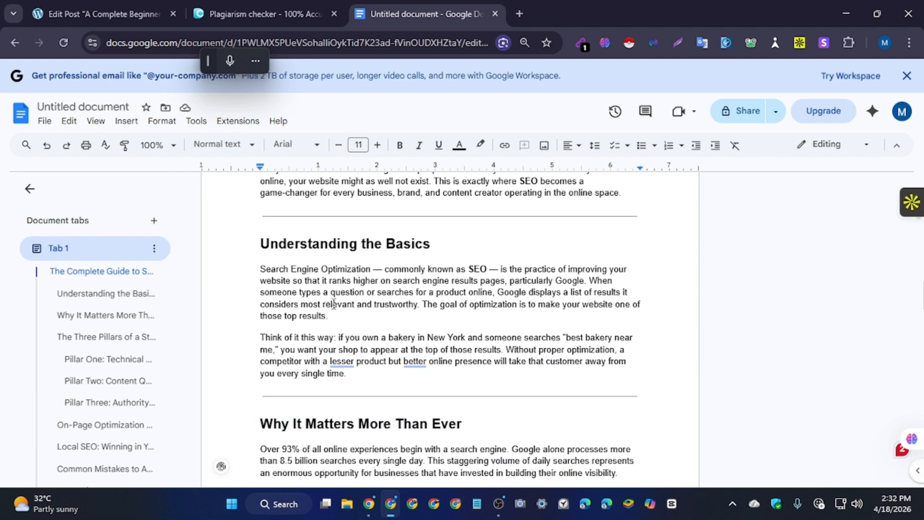
{"action": "key", "text": "ctrl+grave"}
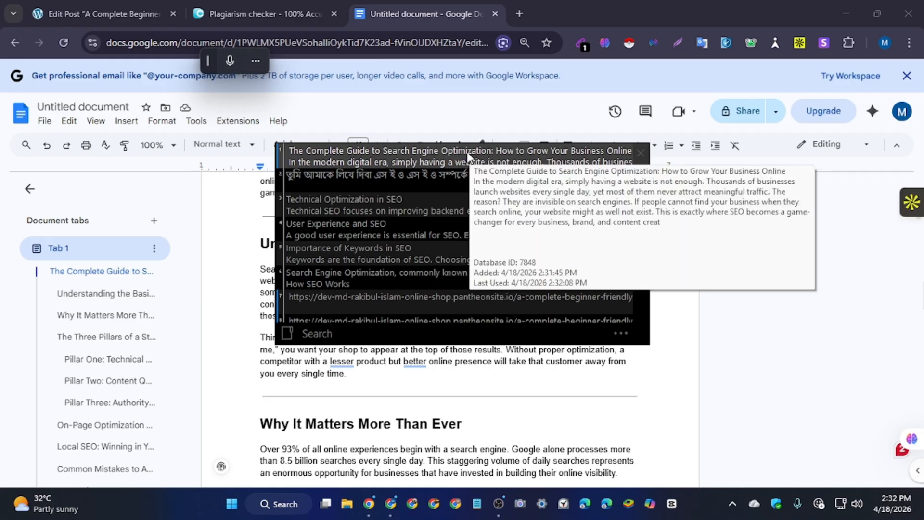
{"action": "left_click", "coordinate": [228, 201]}
{"action": "scroll", "coordinate": [313, 221], "scroll_direction": "up", "scroll_amount": 5}
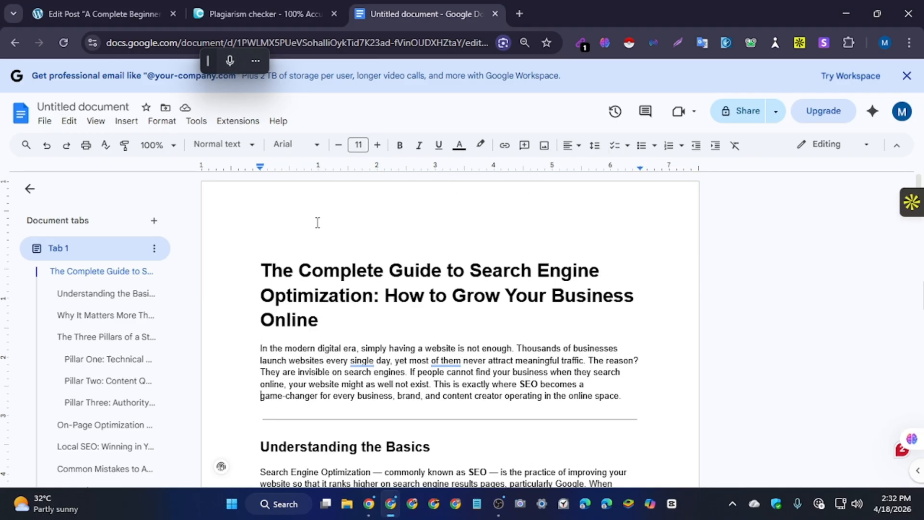
{"action": "scroll", "coordinate": [318, 223], "scroll_direction": "down", "scroll_amount": 4}
{"action": "left_click", "coordinate": [641, 221]}
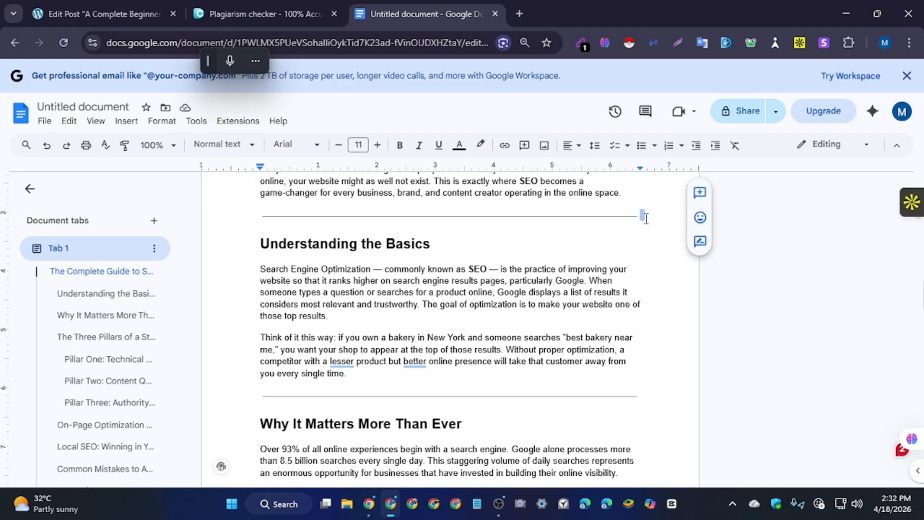
{"action": "key", "text": "Delete"}
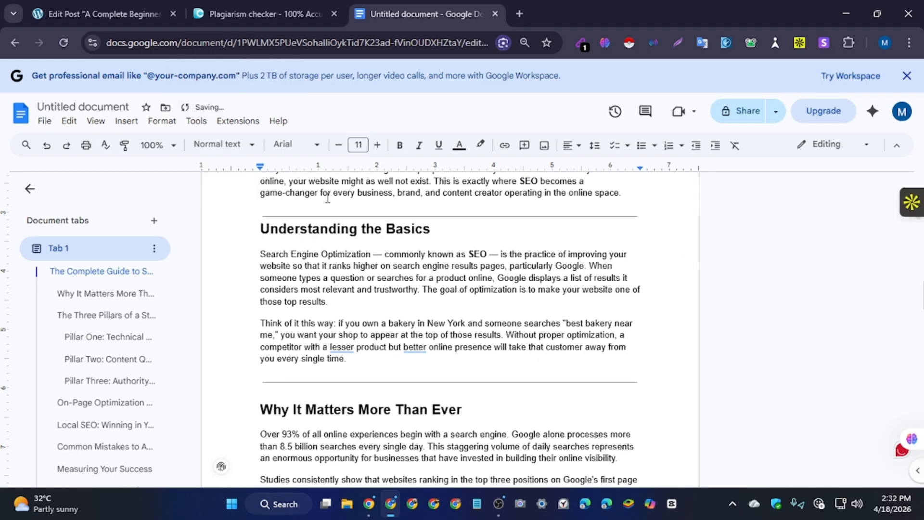
{"action": "key", "text": "ctrl+z"}
Remove the horizontal dividers above the "Understanding the Basics" and "Why It Matters More Than Ever" headings.
{"action": "left_click", "coordinate": [255, 215]}
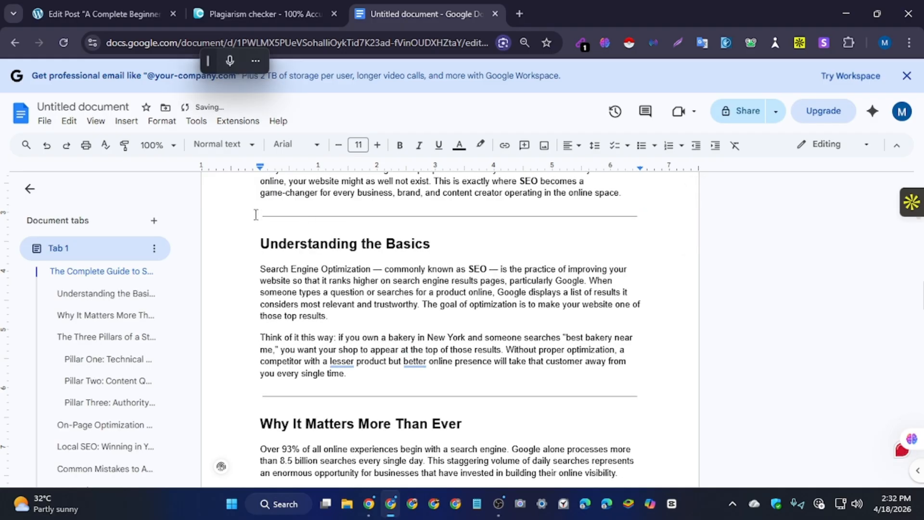
{"action": "key", "text": "BackSpace"}
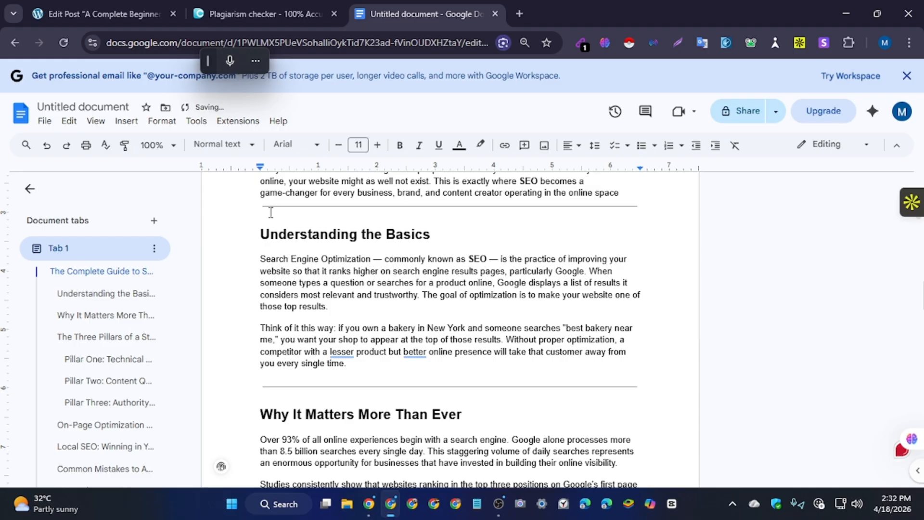
{"action": "left_click", "coordinate": [639, 206]}
{"action": "key", "text": "BackSpace"}
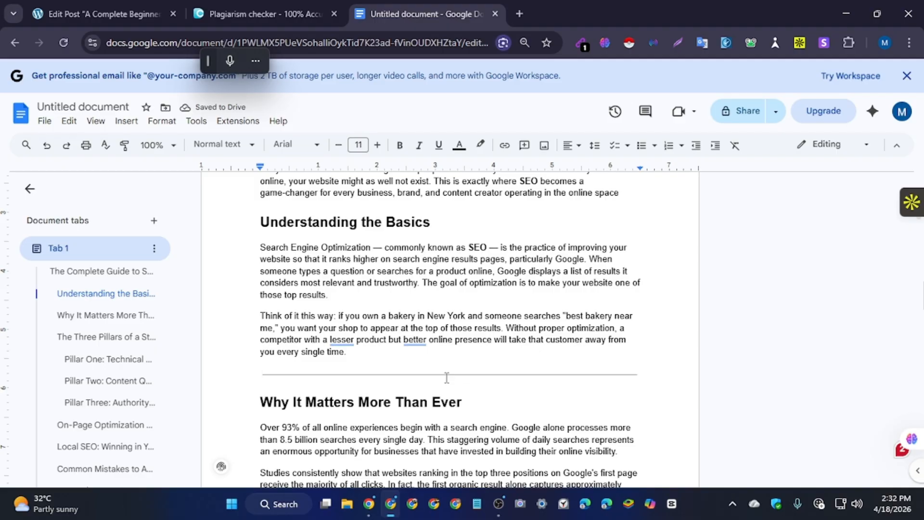
{"action": "key", "text": "BackSpace"}
{"action": "left_click", "coordinate": [639, 363]}
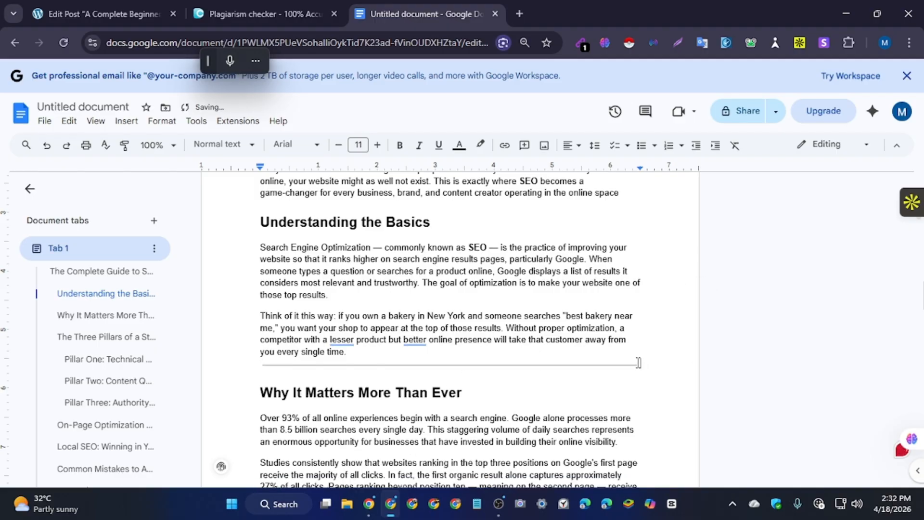
{"action": "left_click", "coordinate": [641, 363]}
{"action": "key", "text": "BackSpace"}
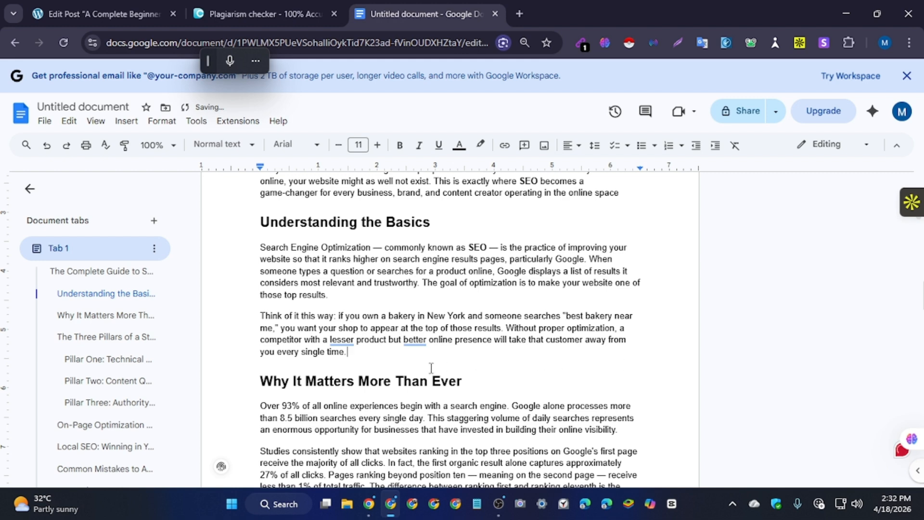
Remove the horizontal dividers before the "The Three Pillars of a Strong Strategy" and "On-Page Optimization Techniques" sections.
{"action": "scroll", "coordinate": [430, 368], "scroll_direction": "down", "scroll_amount": 10}
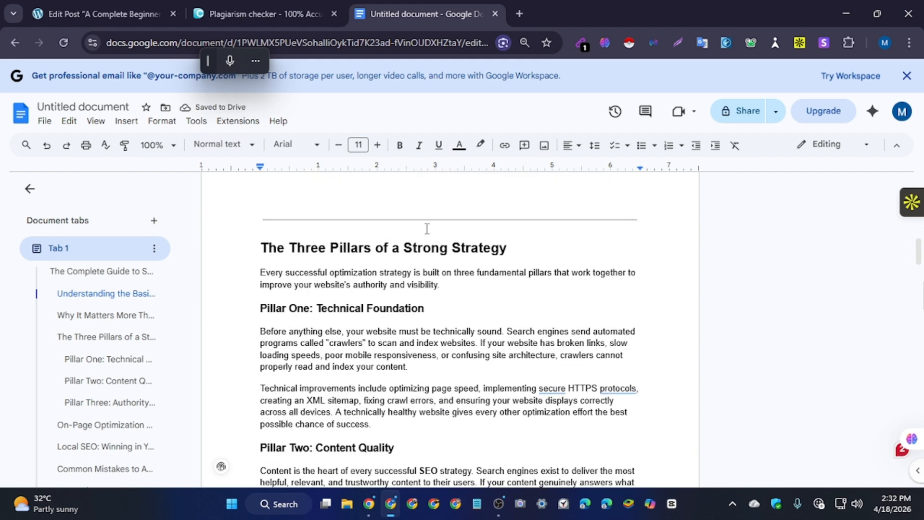
{"action": "left_click", "coordinate": [427, 229]}
{"action": "key", "text": "ctrl+Return"}
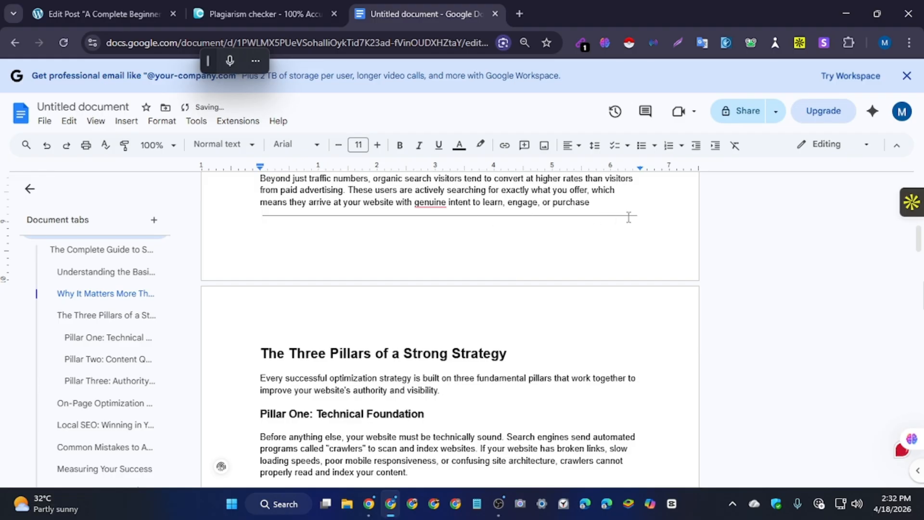
{"action": "key", "text": "BackSpace"}
{"action": "scroll", "coordinate": [447, 298], "scroll_direction": "down", "scroll_amount": 10}
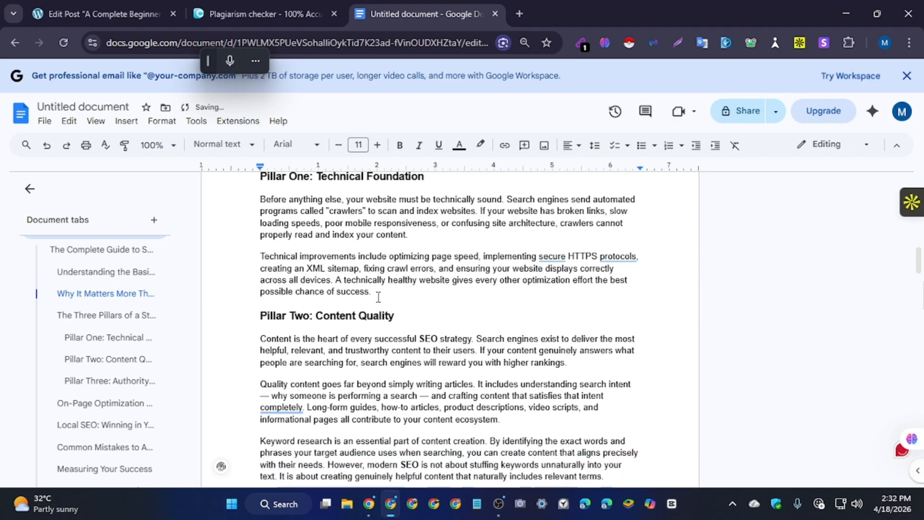
{"action": "scroll", "coordinate": [379, 296], "scroll_direction": "down", "scroll_amount": 9}
{"action": "scroll", "coordinate": [378, 296], "scroll_direction": "up", "scroll_amount": 8}
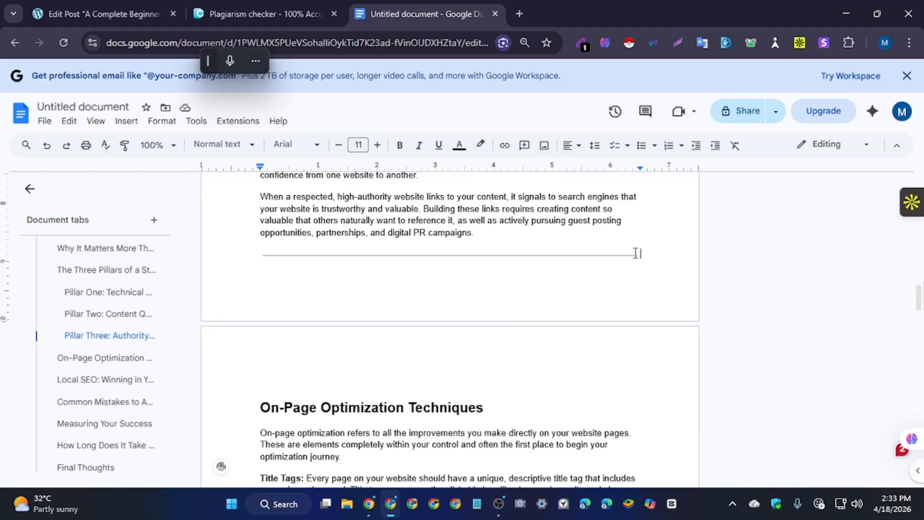
{"action": "key", "text": "BackSpace"}
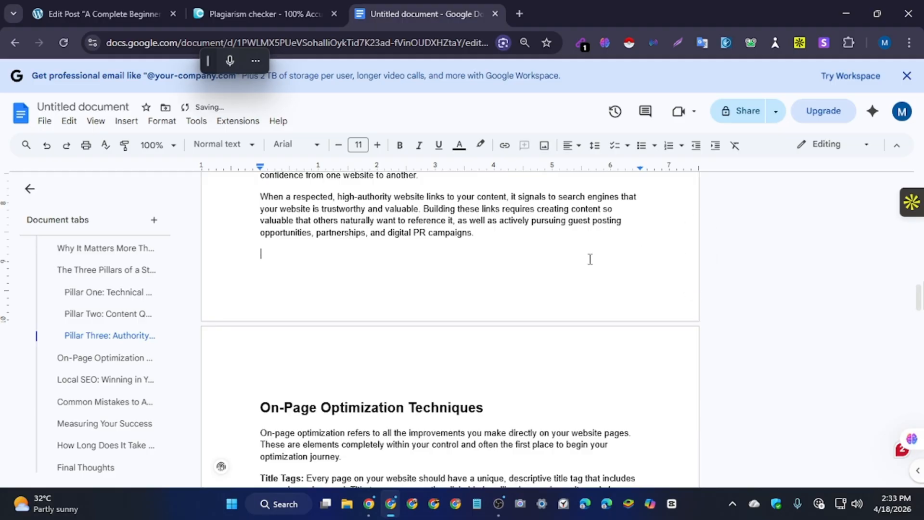
Remove the horizontal dividers before the "Local SEO: Winning in Your Own Backyard" and "Common Mistakes to Avoid" sections.
{"action": "scroll", "coordinate": [590, 259], "scroll_direction": "down", "scroll_amount": 10}
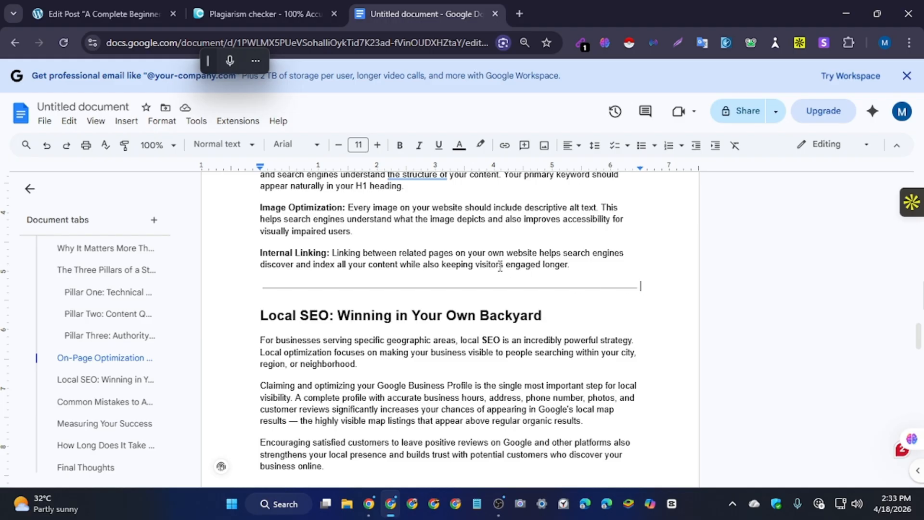
{"action": "key", "text": "BackSpace"}
{"action": "scroll", "coordinate": [401, 319], "scroll_direction": "down", "scroll_amount": 5}
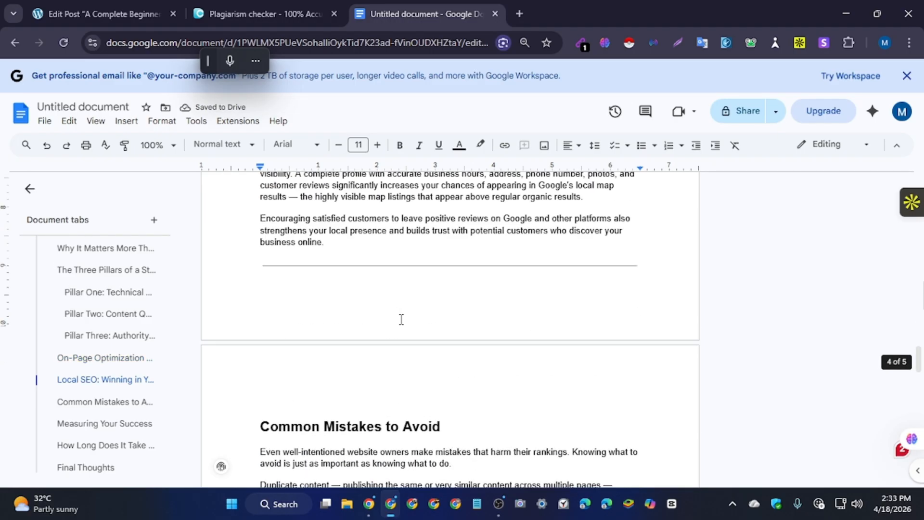
{"action": "scroll", "coordinate": [402, 319], "scroll_direction": "up", "scroll_amount": 1}
{"action": "left_click", "coordinate": [640, 289]}
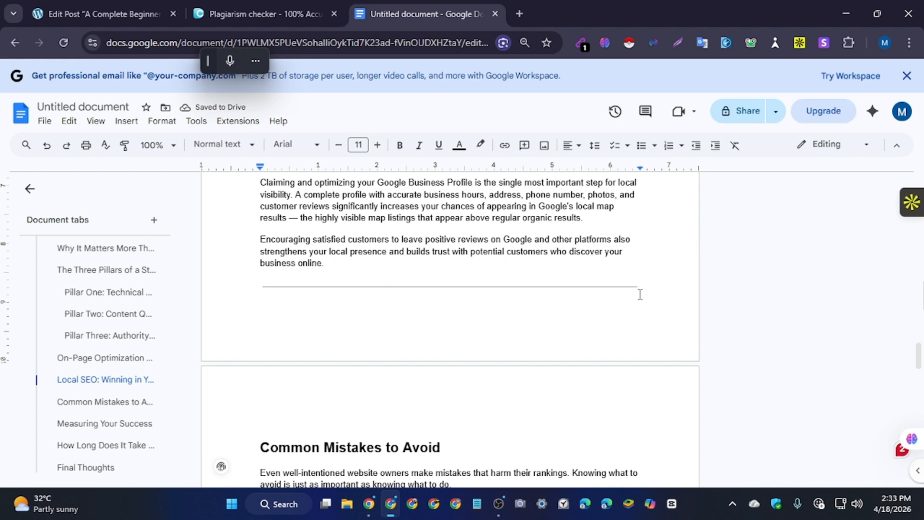
{"action": "key", "text": "BackSpace"}
Remove the horizontal dividers above the "Measuring Your Success" and "How Long Does It Take to See Results?" headings.
{"action": "scroll", "coordinate": [613, 299], "scroll_direction": "down", "scroll_amount": 10}
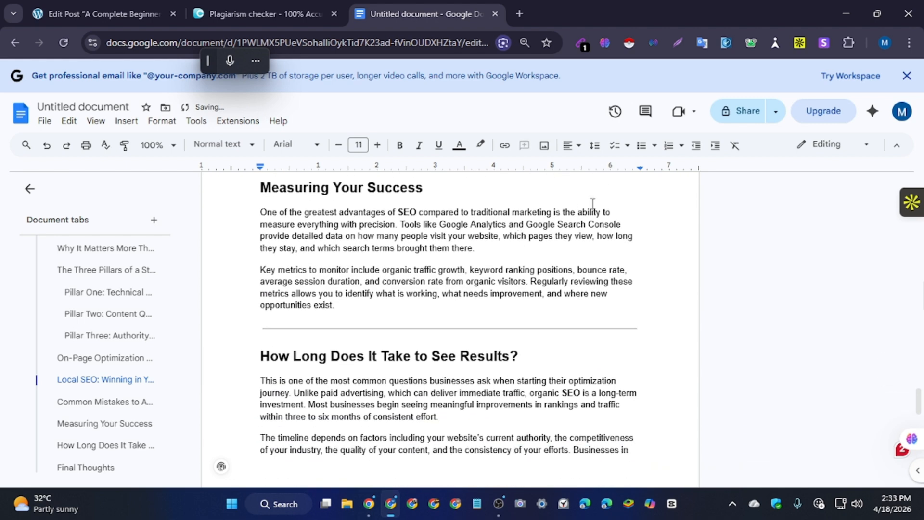
{"action": "scroll", "coordinate": [638, 240], "scroll_direction": "up", "scroll_amount": 3}
{"action": "left_click", "coordinate": [641, 224]}
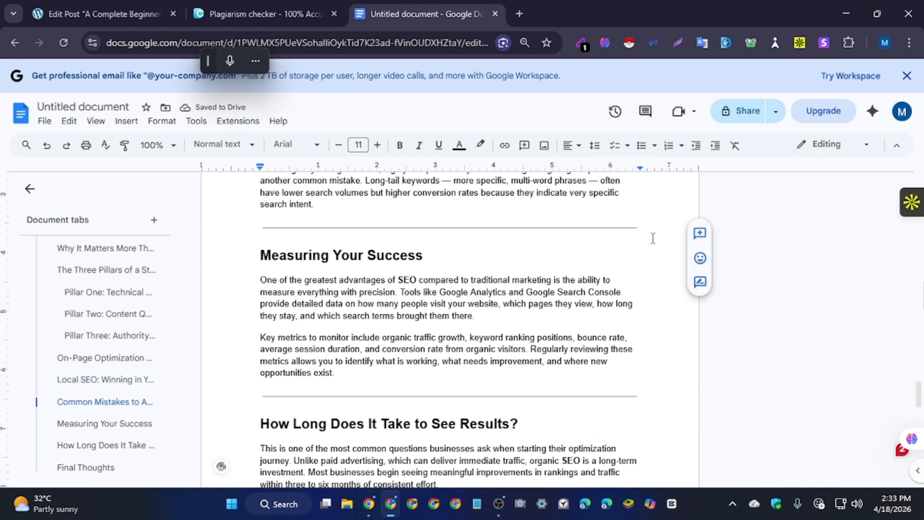
{"action": "key", "text": "BackSpace"}
{"action": "left_click", "coordinate": [640, 397]}
{"action": "key", "text": "BackSpace"}
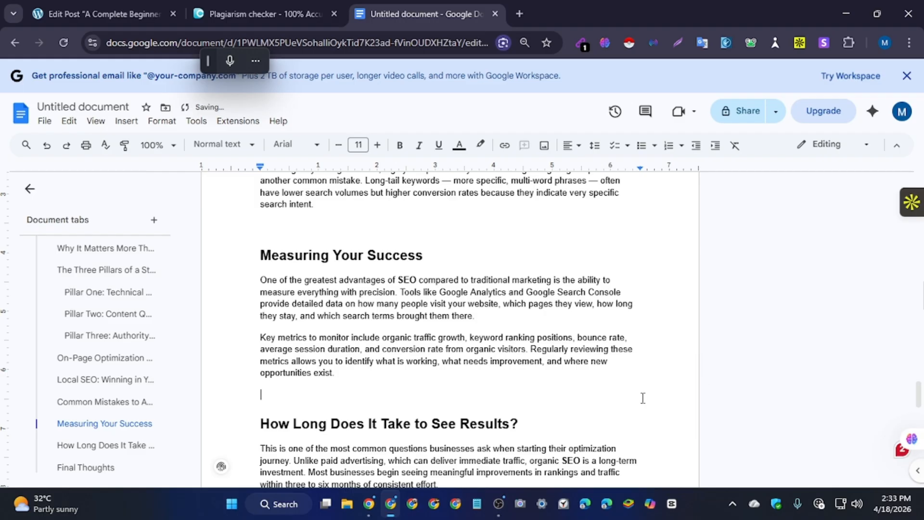
Remove the last horizontal divider, above "Final Thoughts", and look back through the article for leftover dividers.
{"action": "scroll", "coordinate": [551, 378], "scroll_direction": "down", "scroll_amount": 7}
{"action": "scroll", "coordinate": [550, 374], "scroll_direction": "down", "scroll_amount": 5}
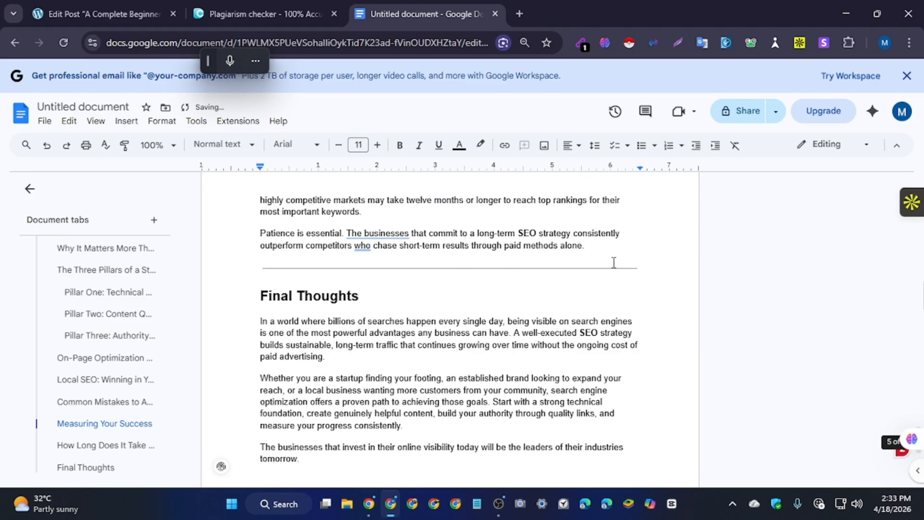
{"action": "left_click", "coordinate": [641, 265]}
{"action": "key", "text": "BackSpace"}
{"action": "scroll", "coordinate": [551, 285], "scroll_direction": "down", "scroll_amount": 3}
{"action": "scroll", "coordinate": [549, 288], "scroll_direction": "up", "scroll_amount": 15}
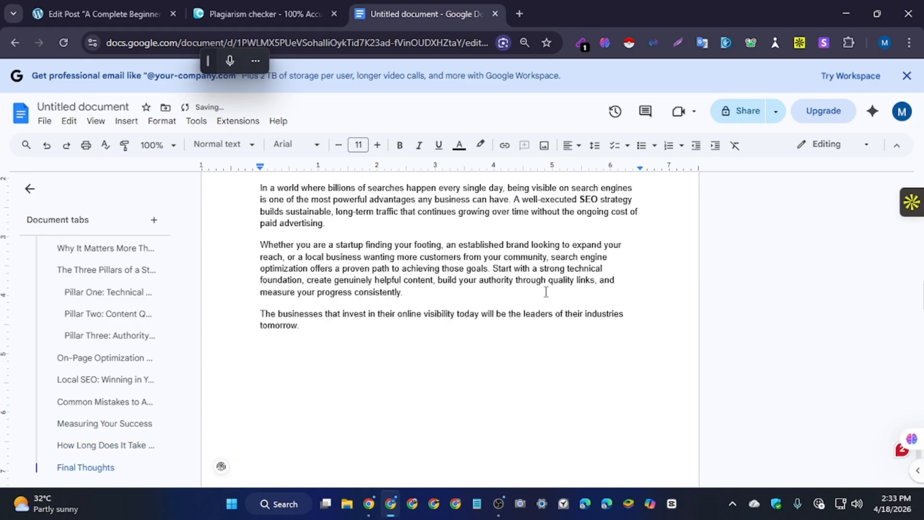
{"action": "scroll", "coordinate": [546, 292], "scroll_direction": "up", "scroll_amount": 20}
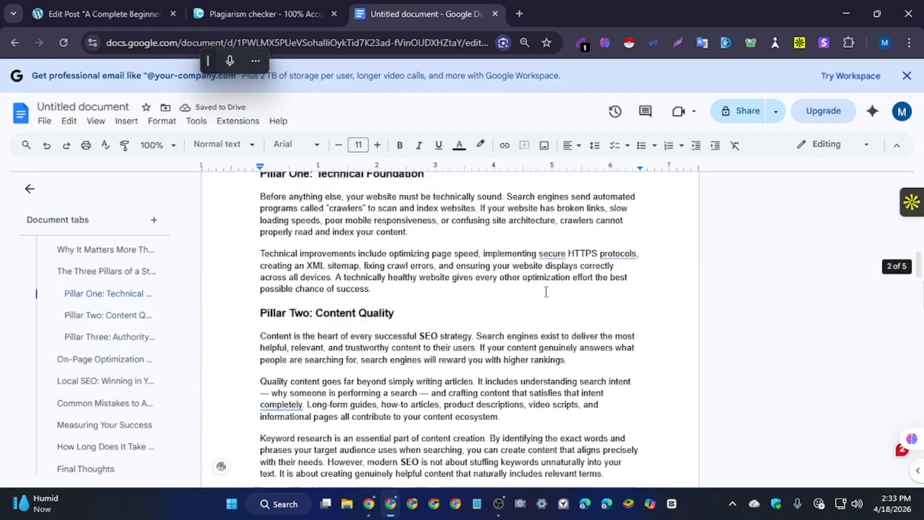
Copy the article from its title through the Pillar One section and paste it into Dupli Checker, replacing the existing text.
{"action": "scroll", "coordinate": [546, 292], "scroll_direction": "up", "scroll_amount": 6}
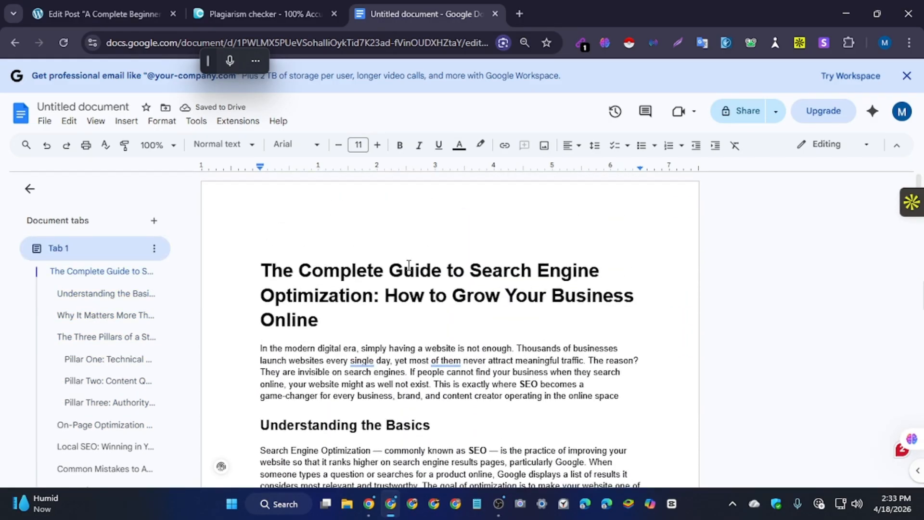
{"action": "left_click_drag", "start_coordinate": [241, 264], "coordinate": [390, 316]}
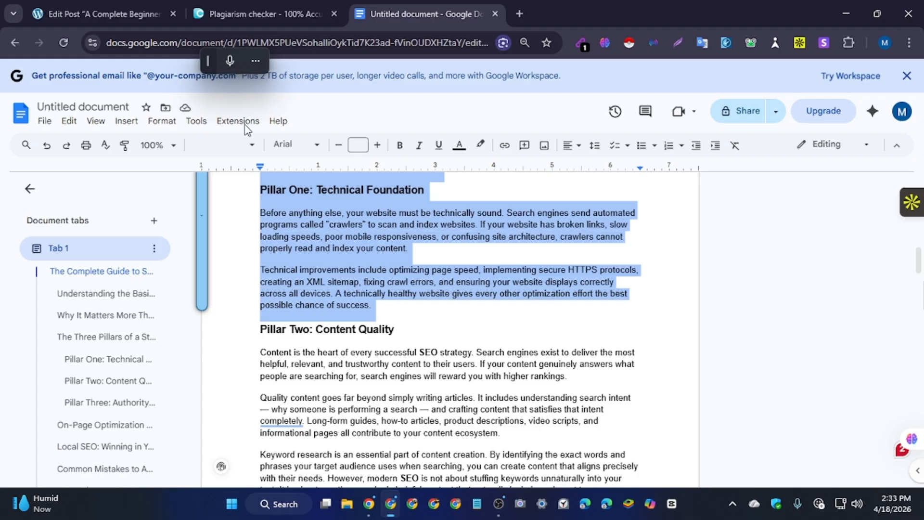
{"action": "left_click", "coordinate": [267, 8]}
{"action": "scroll", "coordinate": [327, 245], "scroll_direction": "up", "scroll_amount": 10}
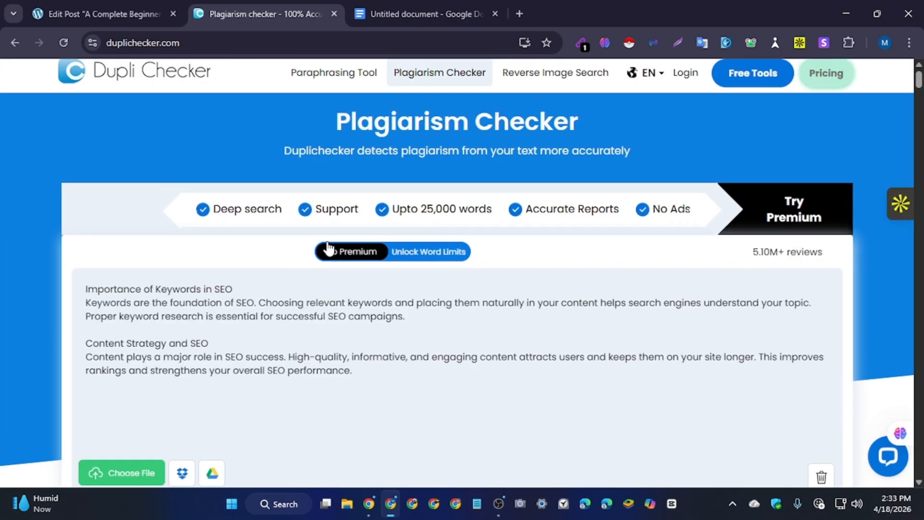
{"action": "left_click", "coordinate": [359, 375]}
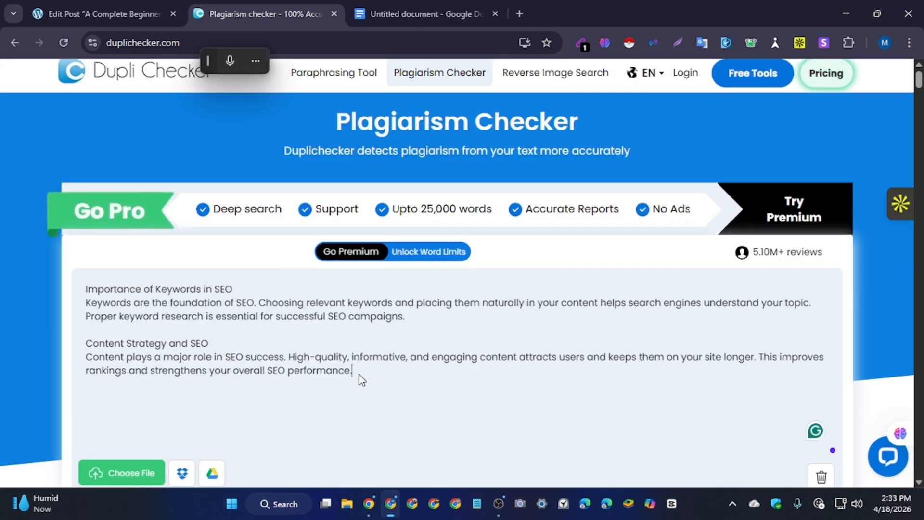
{"action": "key", "text": "ctrl+a"}
{"action": "key", "text": "ctrl+v"}
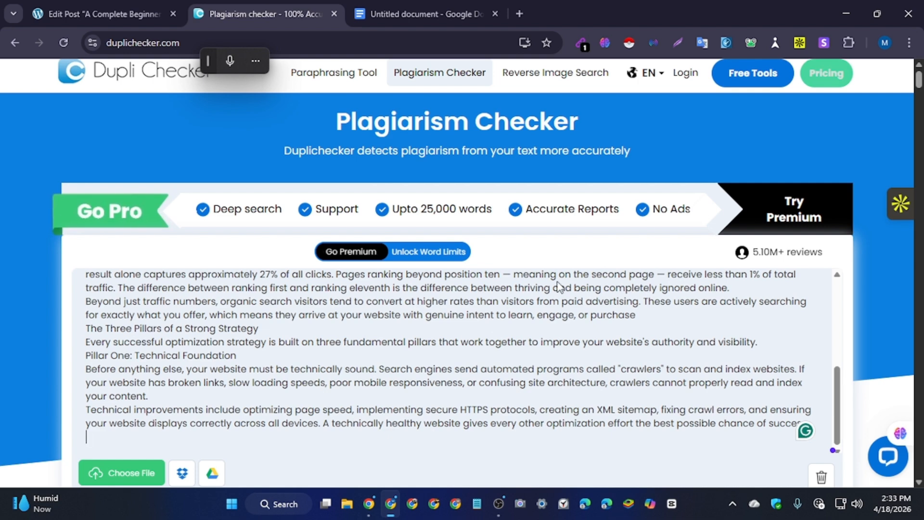
Complete the reCAPTCHA below the text, requesting a new challenge and selecting the squares with motorcycles.
{"action": "scroll", "coordinate": [558, 287], "scroll_direction": "down", "scroll_amount": 5}
{"action": "left_click", "coordinate": [369, 356]}
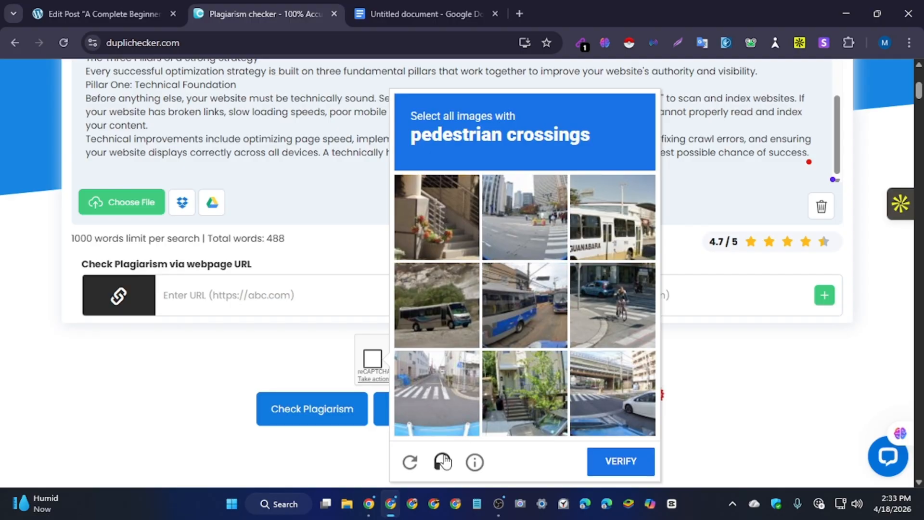
{"action": "left_click", "coordinate": [410, 463]}
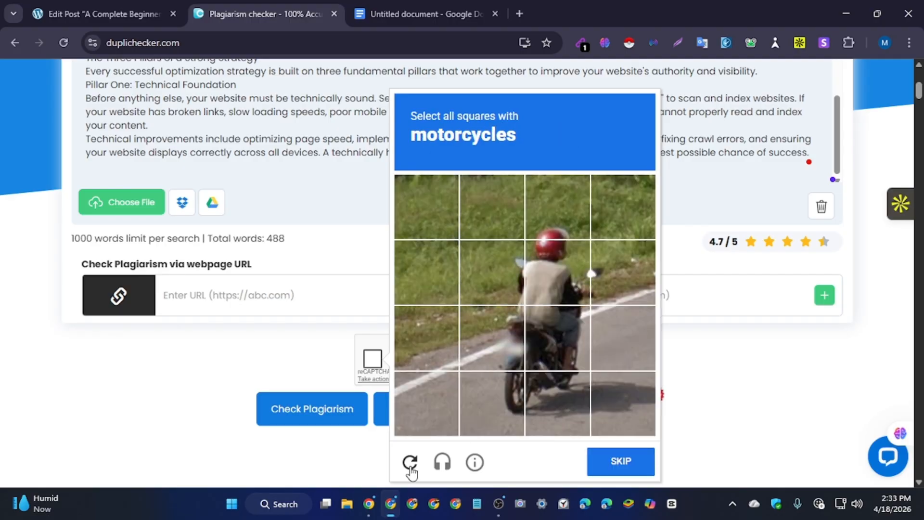
{"action": "left_click", "coordinate": [547, 390]}
{"action": "left_click", "coordinate": [515, 343]}
{"action": "left_click", "coordinate": [514, 399]}
{"action": "left_click", "coordinate": [561, 362]}
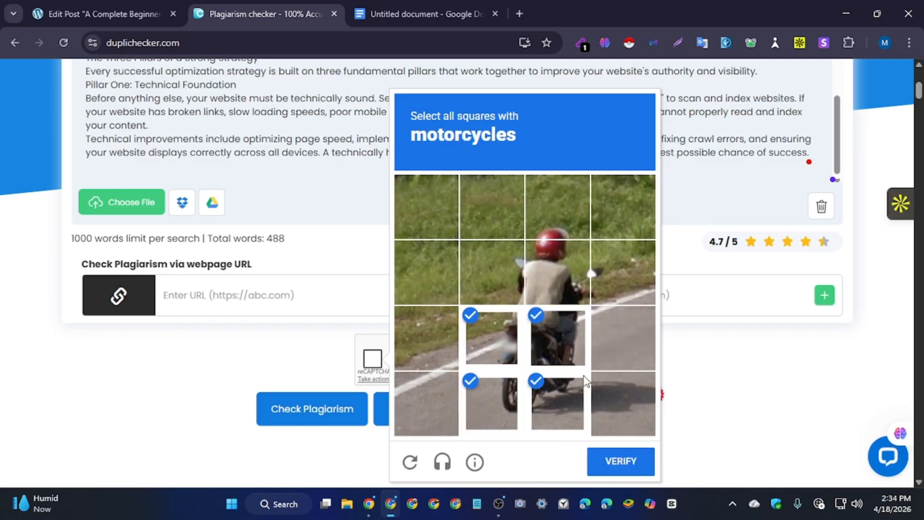
{"action": "left_click", "coordinate": [627, 462]}
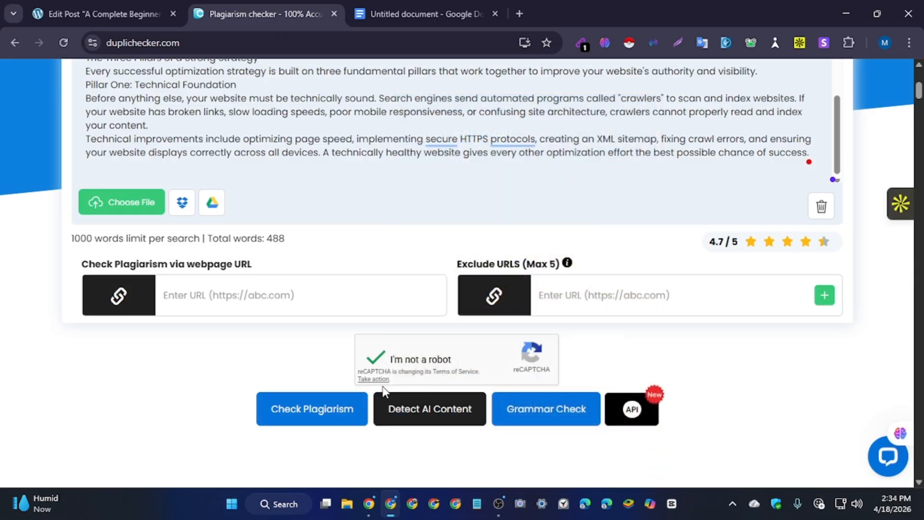
Run the plagiarism check on the first part of the article.
{"action": "left_click", "coordinate": [323, 404]}
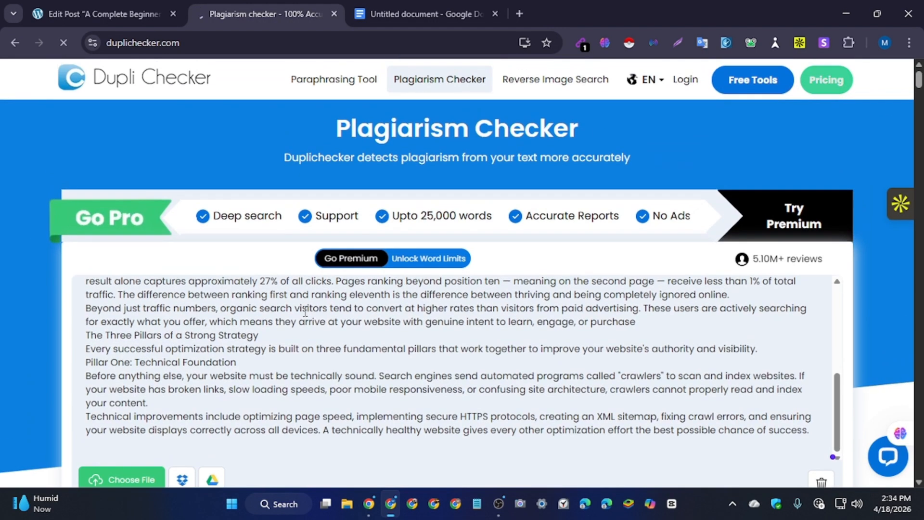
{"action": "scroll", "coordinate": [407, 230], "scroll_direction": "down", "scroll_amount": 2}
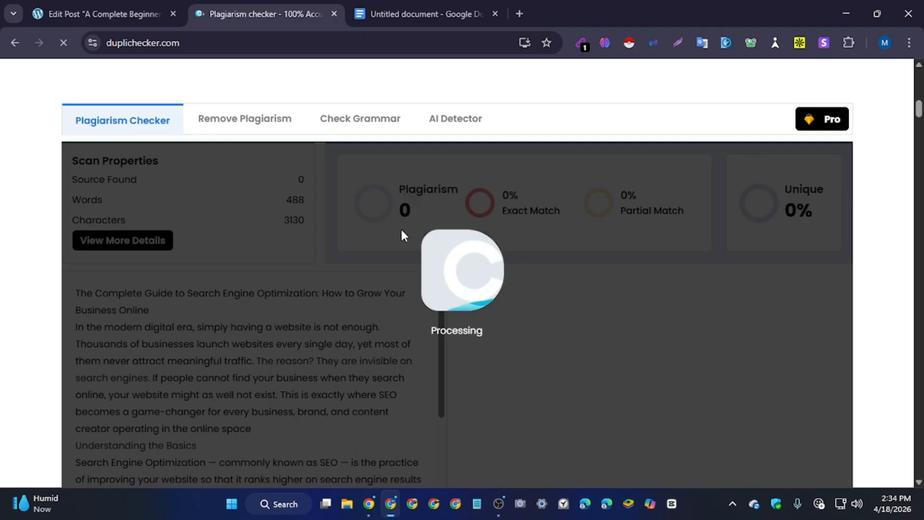
{"action": "scroll", "coordinate": [402, 232], "scroll_direction": "down", "scroll_amount": 3}
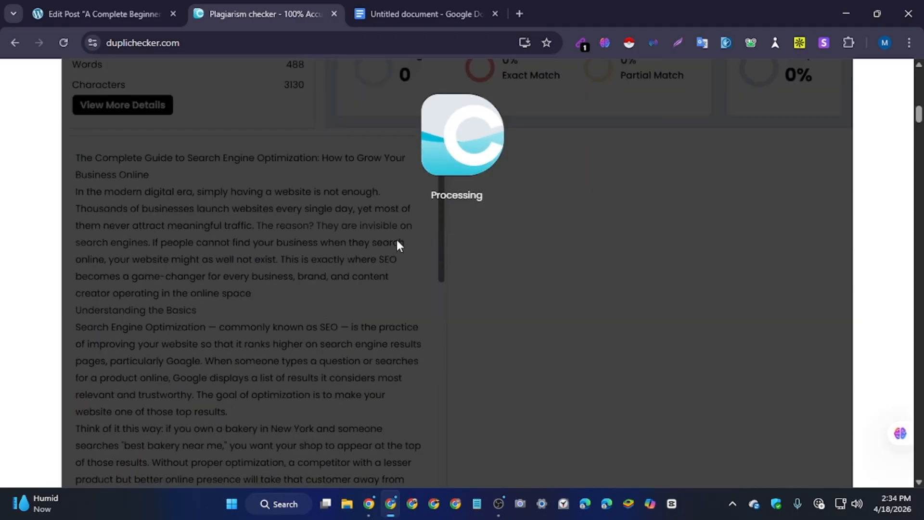
Switch to the WordPress post editor and delete the SEO introduction and the "How SEO Works" text from the post body.
{"action": "left_click", "coordinate": [105, 13]}
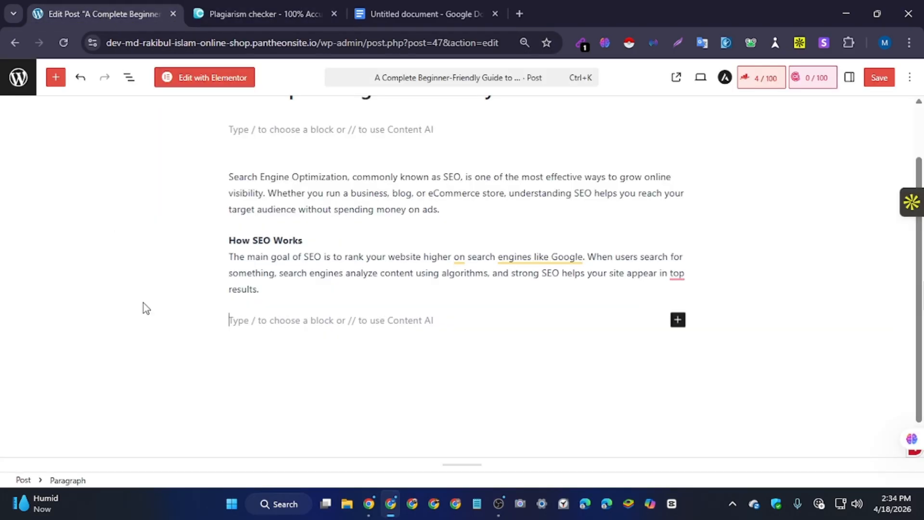
{"action": "scroll", "coordinate": [470, 248], "scroll_direction": "up", "scroll_amount": 2}
{"action": "scroll", "coordinate": [362, 308], "scroll_direction": "down", "scroll_amount": 2}
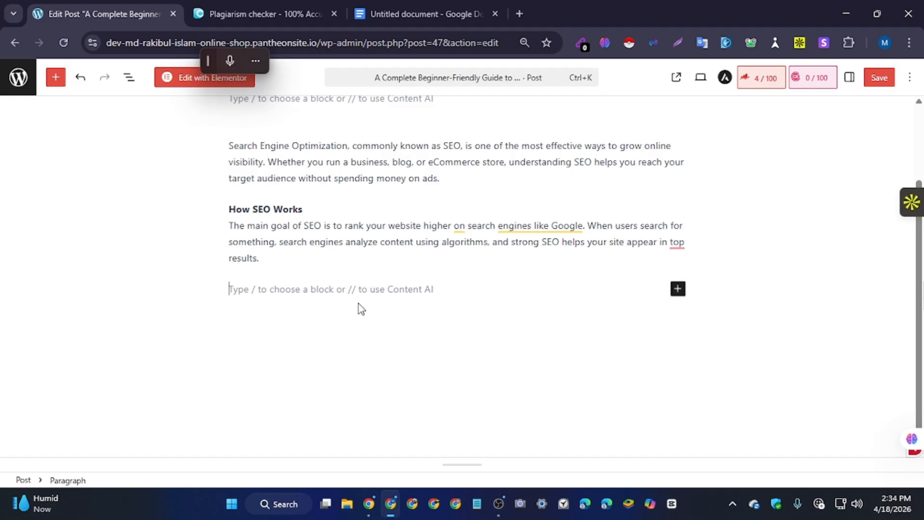
{"action": "left_click", "coordinate": [270, 288]}
{"action": "left_click_drag", "start_coordinate": [275, 261], "coordinate": [220, 142]}
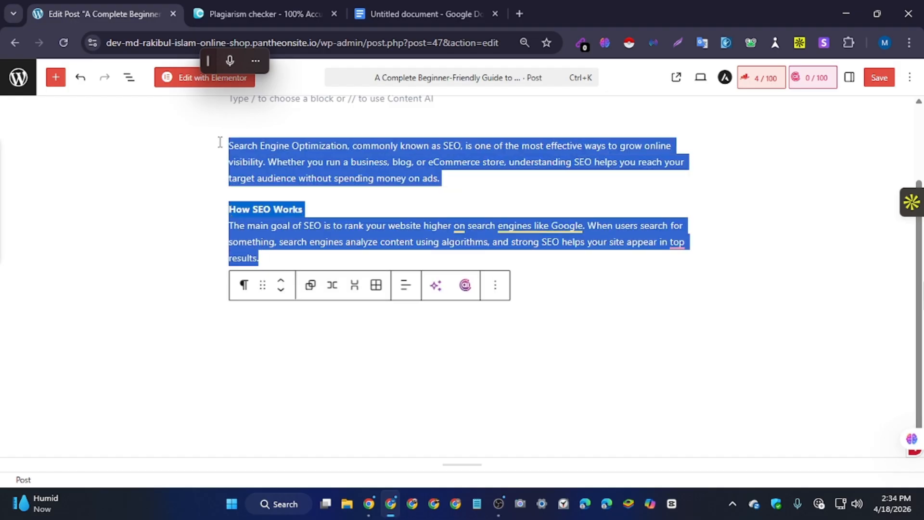
{"action": "key", "text": "BackSpace"}
Clear the post title "A Complete Beginner-Friendly Guide to SEO".
{"action": "left_click", "coordinate": [572, 156]}
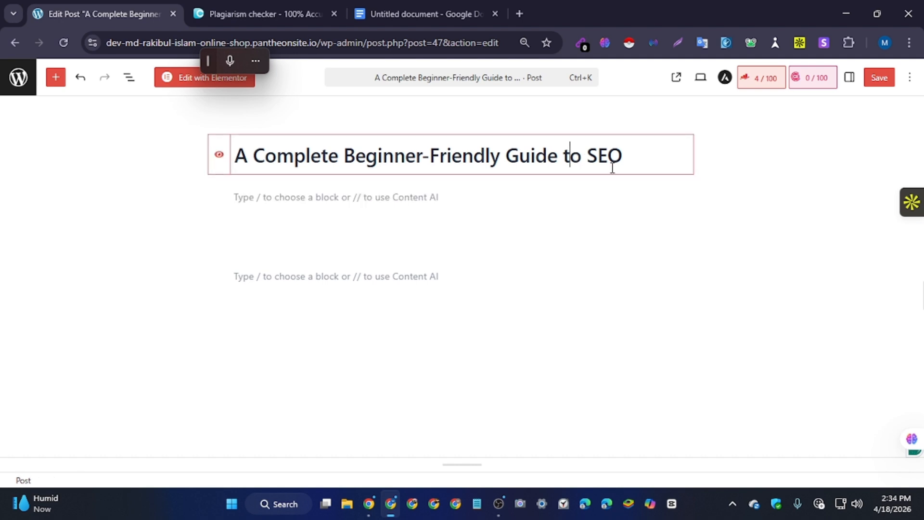
{"action": "key", "text": "BackSpace"}
{"action": "key", "text": "BackSpace"}
{"action": "key", "text": "BackSpace"}
{"action": "key", "text": "BackSpace"}
{"action": "key", "text": "BackSpace"}
{"action": "key", "text": "BackSpace"}
{"action": "key", "text": "BackSpace"}
{"action": "key", "text": "BackSpace"}
{"action": "key", "text": "BackSpace"}
{"action": "key", "text": "BackSpace"}
{"action": "key", "text": "BackSpace"}
{"action": "key", "text": "BackSpace"}
{"action": "key", "text": "BackSpace"}
{"action": "key", "text": "BackSpace"}
{"action": "key", "text": "BackSpace"}
{"action": "key", "text": "BackSpace"}
{"action": "key", "text": "BackSpace"}
{"action": "key", "text": "BackSpace"}
{"action": "key", "text": "BackSpace"}
{"action": "key", "text": "BackSpace"}
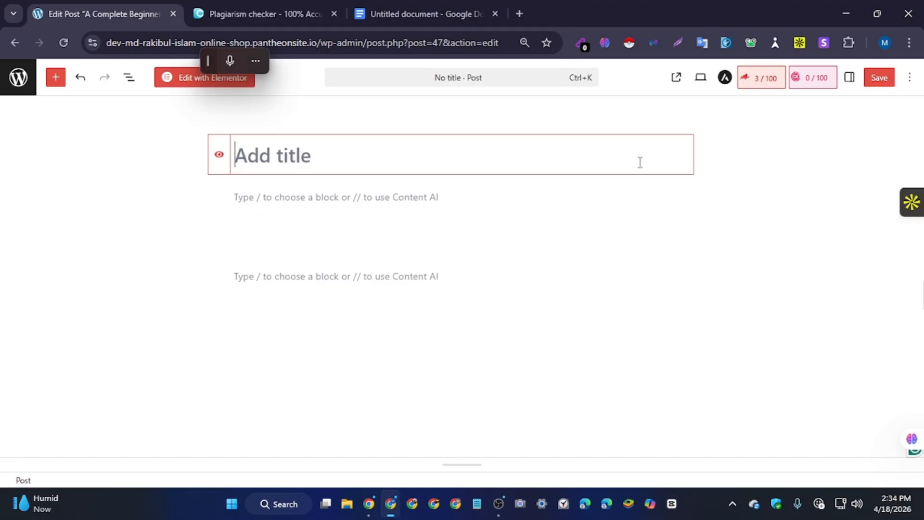
Return to Dupli Checker and review the plagiarism results for the first part of the article.
{"action": "left_click", "coordinate": [265, 14]}
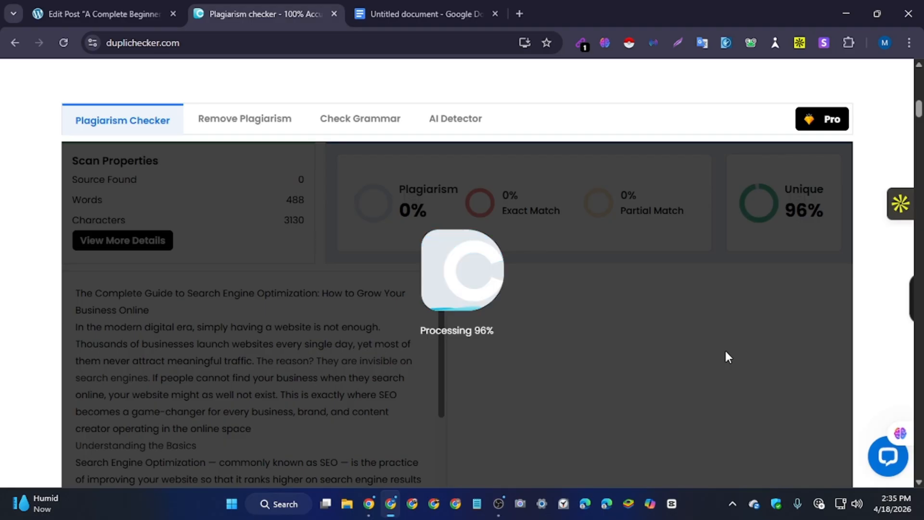
{"action": "scroll", "coordinate": [534, 367], "scroll_direction": "down", "scroll_amount": 7}
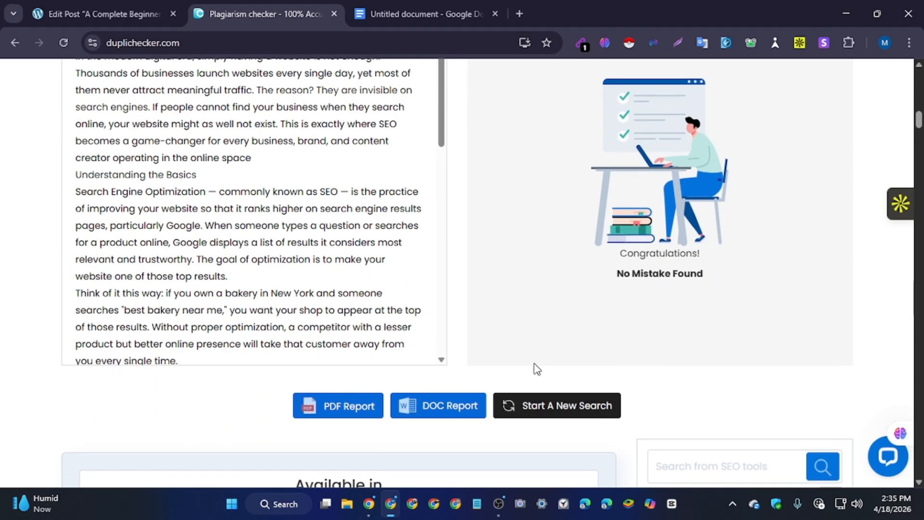
{"action": "scroll", "coordinate": [188, 330], "scroll_direction": "up", "scroll_amount": 2}
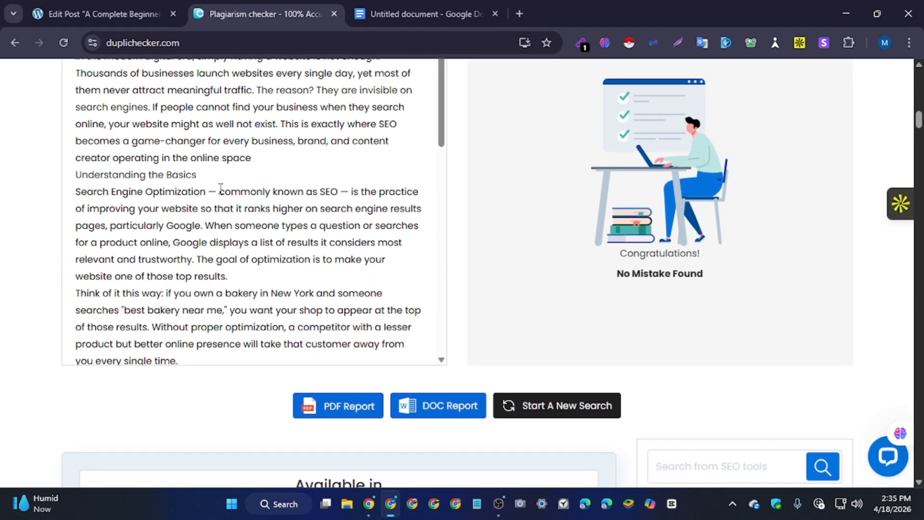
Copy the rest of the Google Docs article, from "Pillar Two: Content Quality" to the end of "Final Thoughts".
{"action": "left_click", "coordinate": [414, 14]}
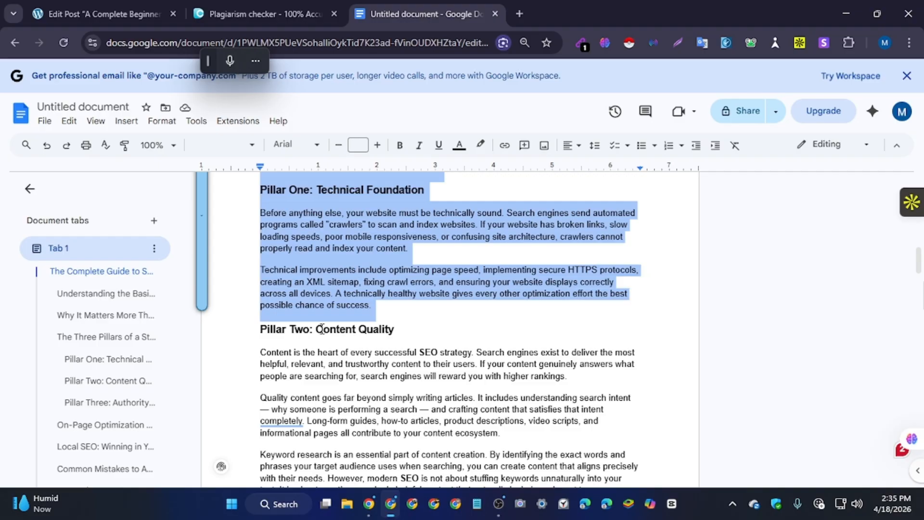
{"action": "scroll", "coordinate": [322, 329], "scroll_direction": "down", "scroll_amount": 2}
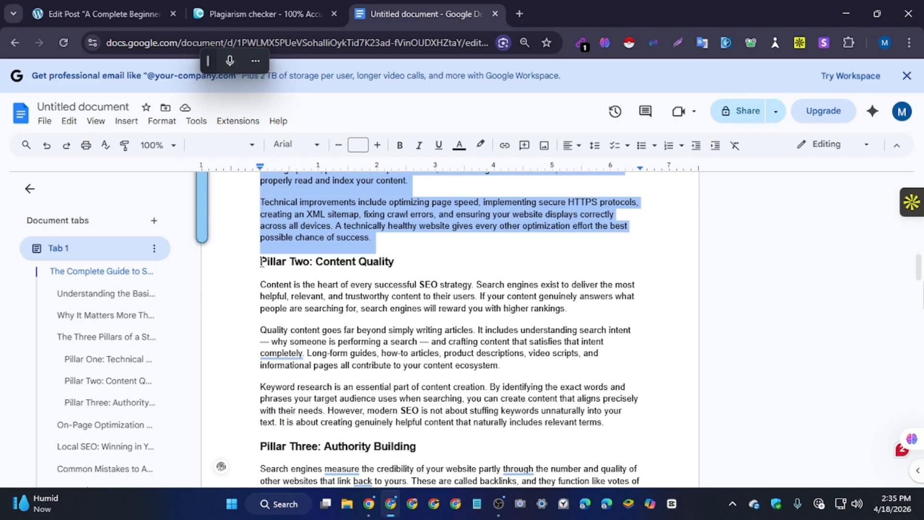
{"action": "left_click_drag", "start_coordinate": [261, 262], "coordinate": [394, 515]}
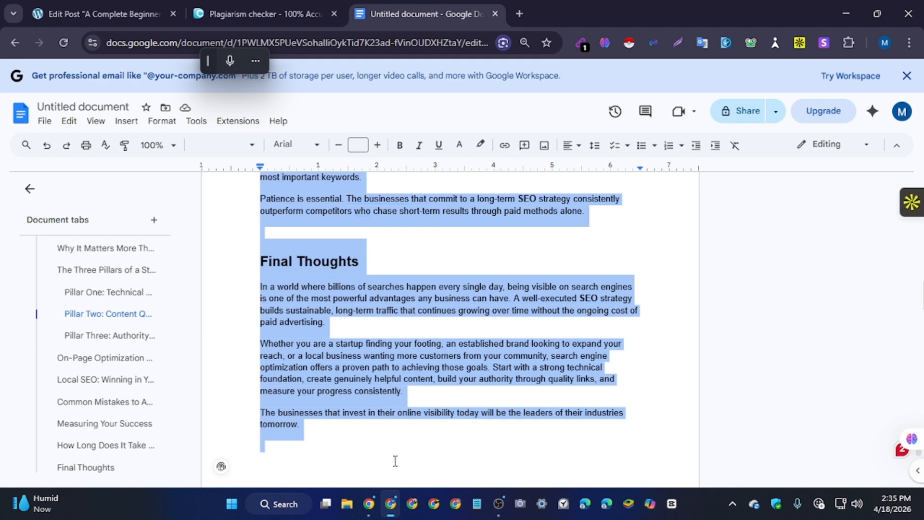
Replace the text in Dupli Checker's input with the copied second part of the article.
{"action": "left_click", "coordinate": [260, 13]}
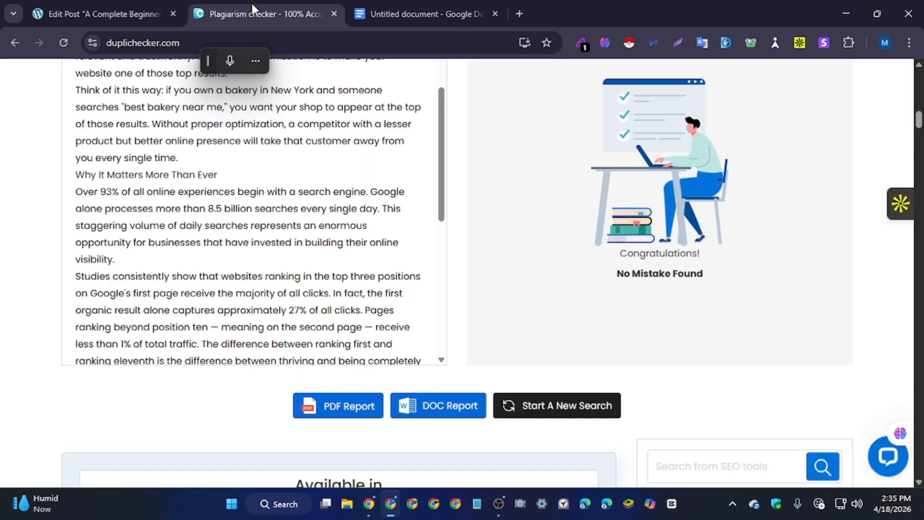
{"action": "key", "text": "ctrl+a"}
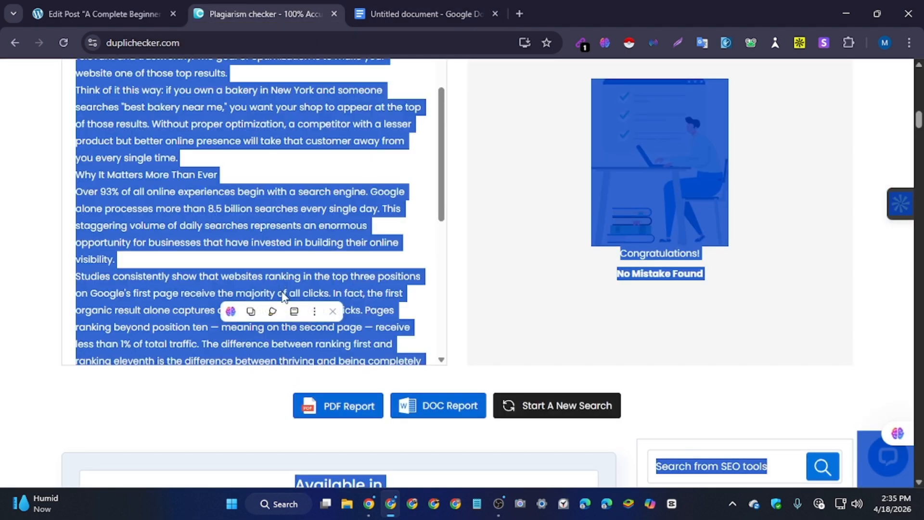
{"action": "left_click", "coordinate": [281, 290]}
{"action": "scroll", "coordinate": [280, 275], "scroll_direction": "up", "scroll_amount": 1}
{"action": "scroll", "coordinate": [279, 276], "scroll_direction": "up", "scroll_amount": 4}
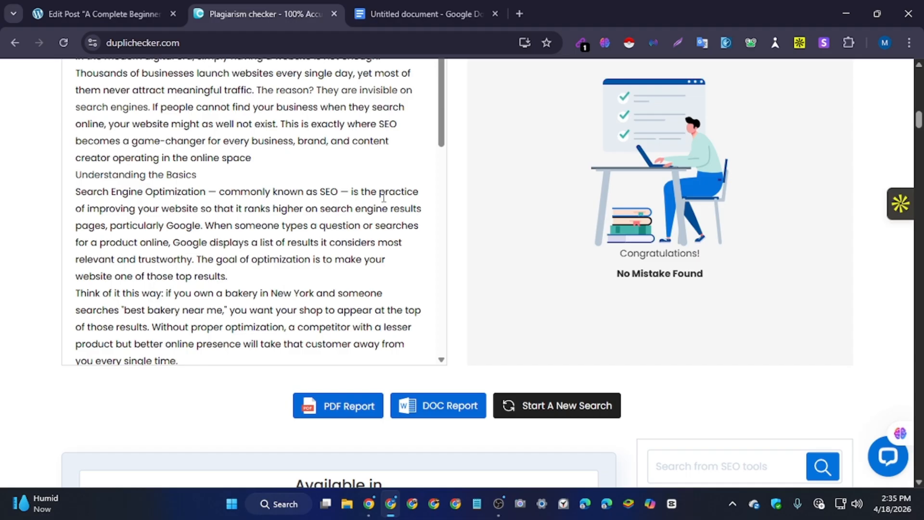
{"action": "scroll", "coordinate": [450, 174], "scroll_direction": "up", "scroll_amount": 11}
{"action": "scroll", "coordinate": [391, 209], "scroll_direction": "down", "scroll_amount": 3}
{"action": "scroll", "coordinate": [390, 211], "scroll_direction": "up", "scroll_amount": 3}
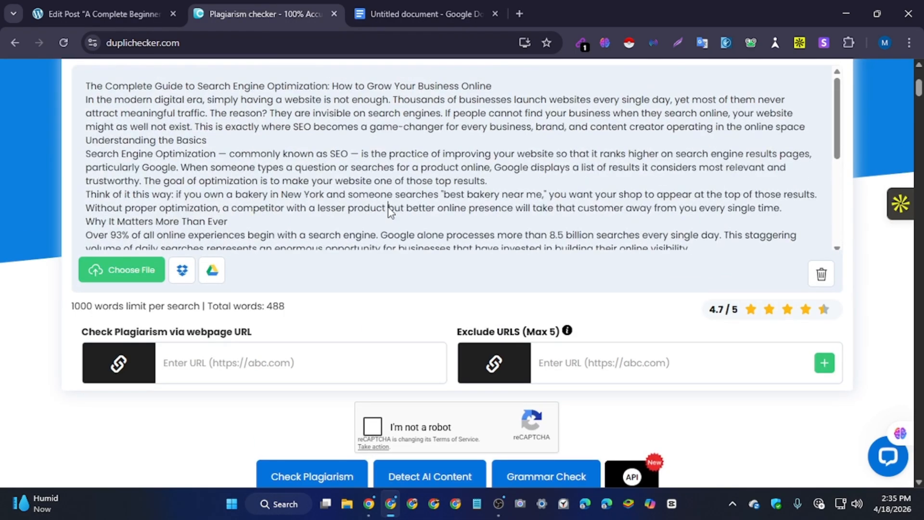
{"action": "key", "text": "ctrl+a"}
{"action": "key", "text": "ctrl+v"}
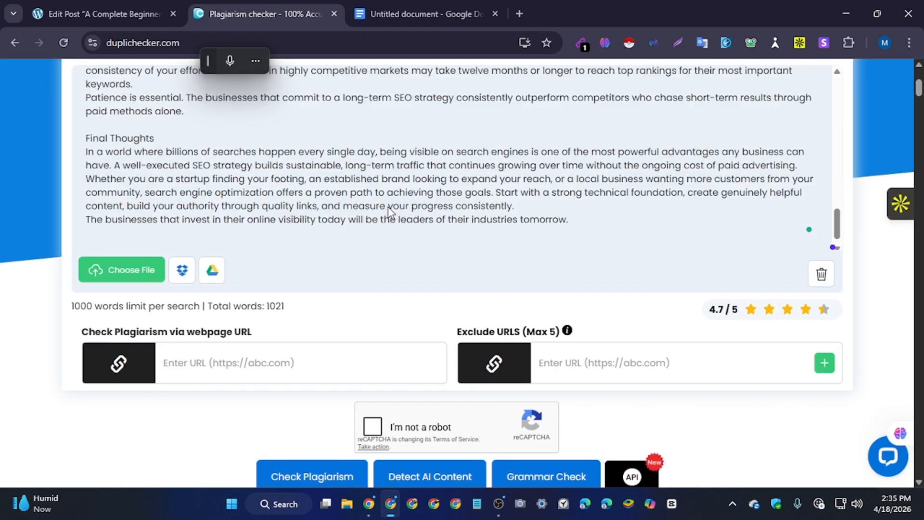
Complete the reCAPTCHA, try to check the second part for plagiarism, and dismiss the upgrade offer.
{"action": "scroll", "coordinate": [388, 207], "scroll_direction": "up", "scroll_amount": 6}
{"action": "scroll", "coordinate": [309, 274], "scroll_direction": "down", "scroll_amount": 10}
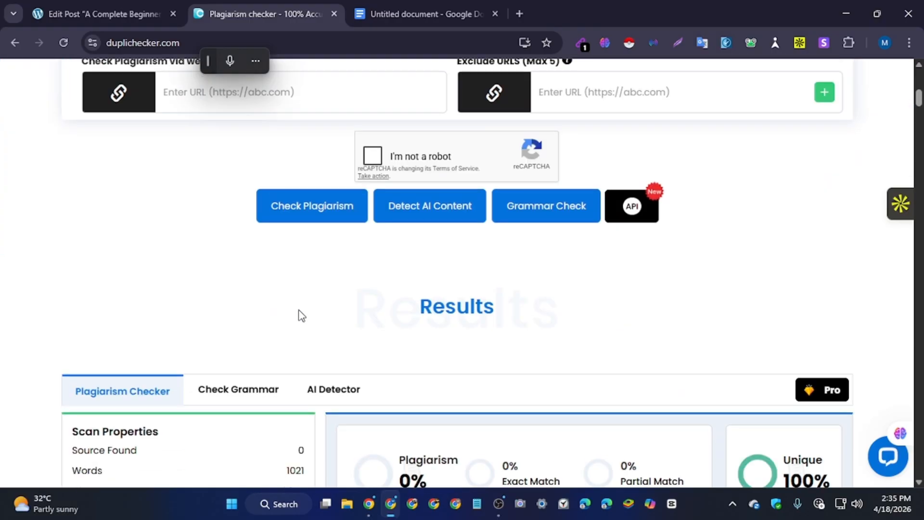
{"action": "left_click", "coordinate": [330, 202]}
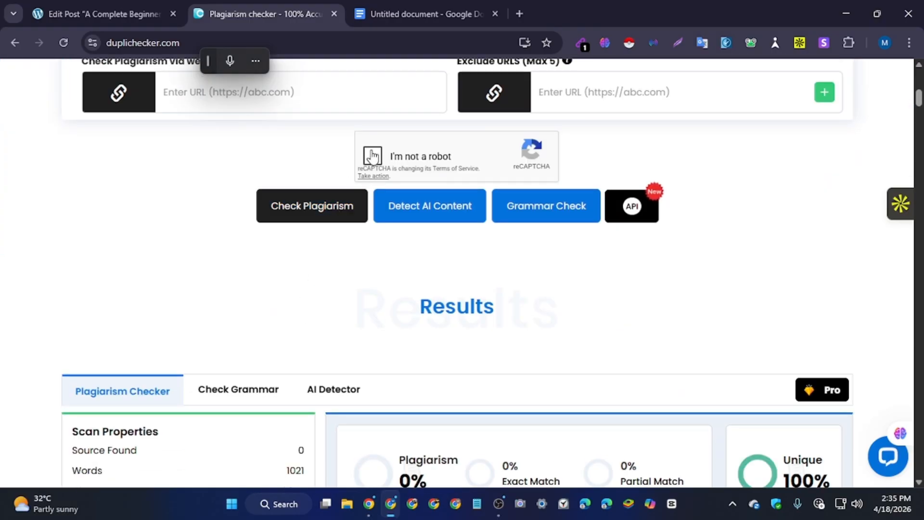
{"action": "left_click", "coordinate": [314, 208]}
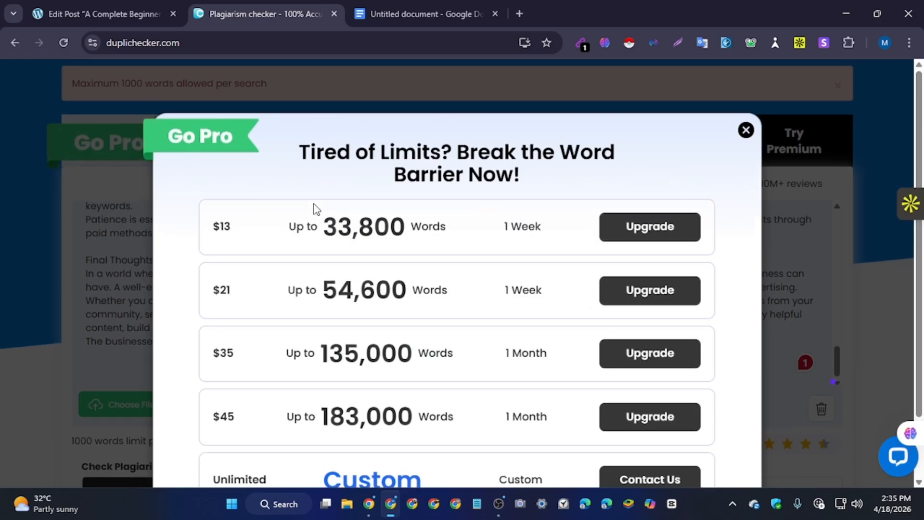
{"action": "left_click", "coordinate": [746, 130]}
{"action": "scroll", "coordinate": [481, 289], "scroll_direction": "down", "scroll_amount": 2}
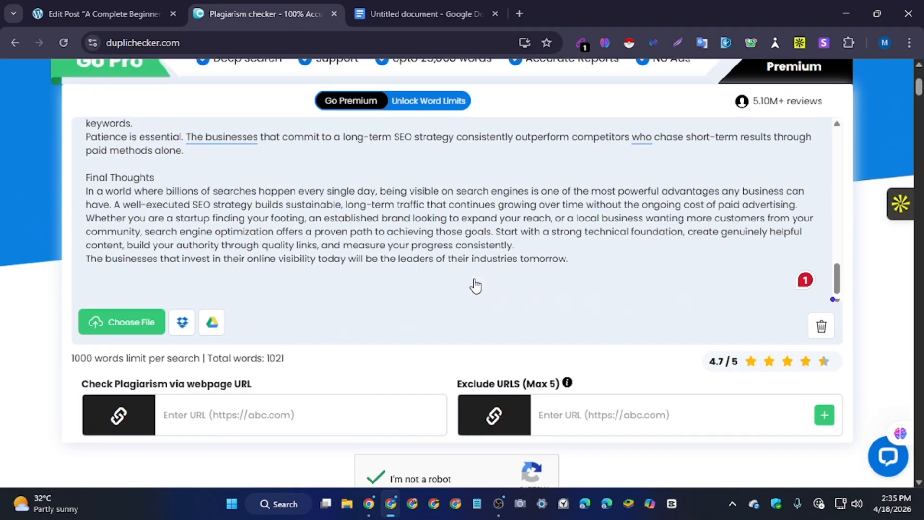
Remove the body text of the "Final Thoughts" section from the checker's input and run the plagiarism check.
{"action": "left_click_drag", "start_coordinate": [571, 274], "coordinate": [60, 190]}
{"action": "key", "text": "BackSpace"}
{"action": "scroll", "coordinate": [325, 235], "scroll_direction": "down", "scroll_amount": 5}
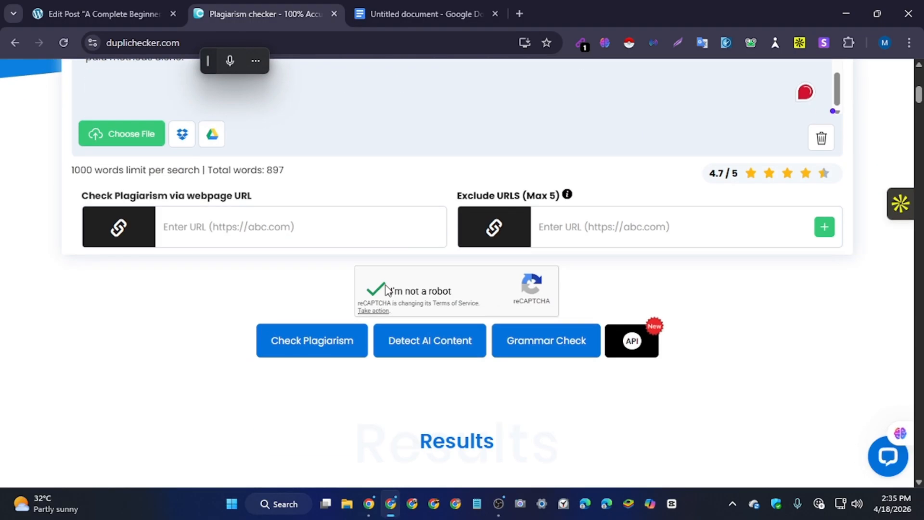
{"action": "left_click", "coordinate": [309, 337]}
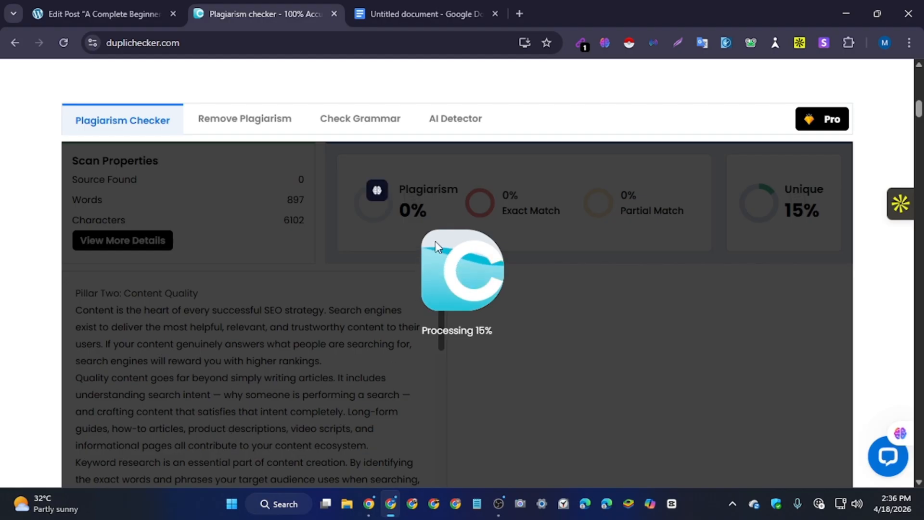
Examine the plagiarism check results for the second part of the article in Dupli Checker.
{"action": "left_click", "coordinate": [424, 13]}
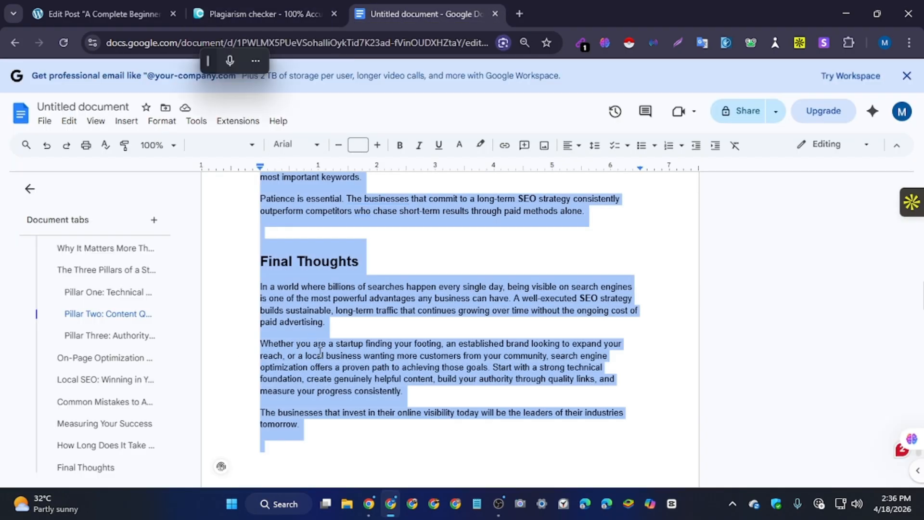
{"action": "left_click", "coordinate": [293, 12]}
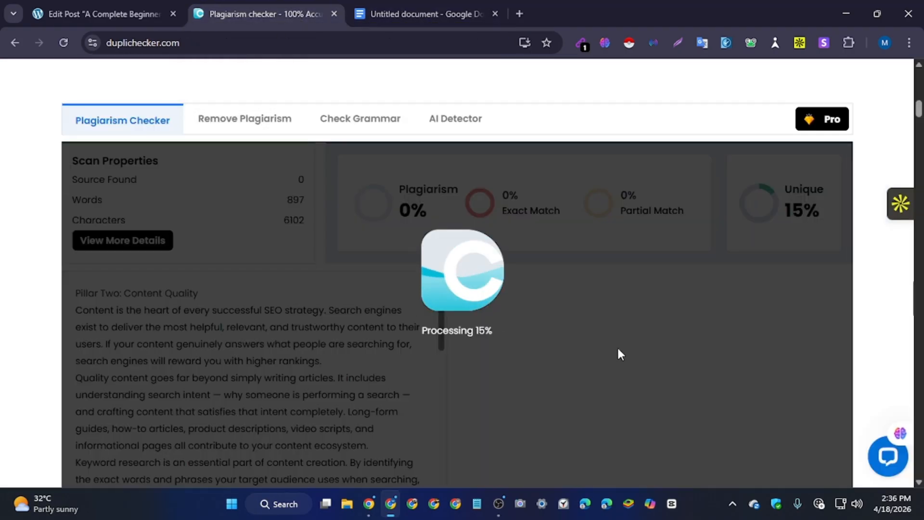
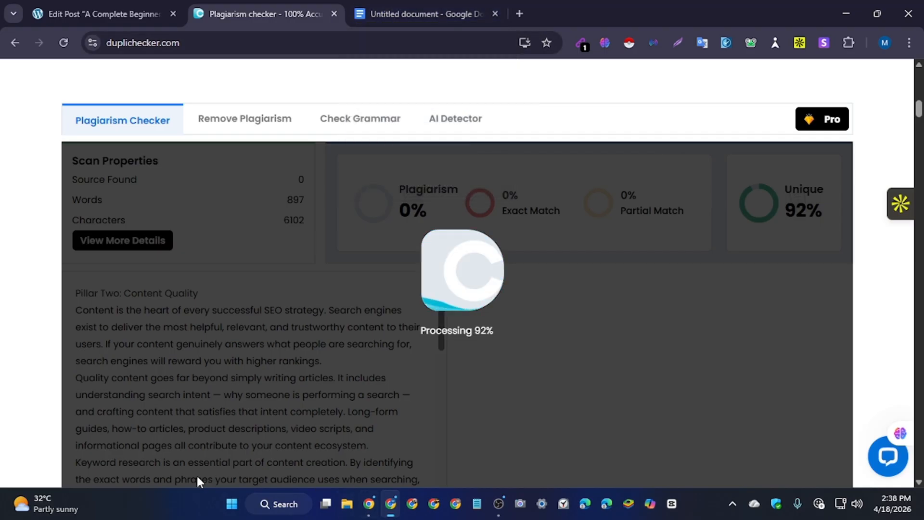
{"action": "scroll", "coordinate": [272, 394], "scroll_direction": "down", "scroll_amount": 4}
{"action": "scroll", "coordinate": [272, 391], "scroll_direction": "up", "scroll_amount": 5}
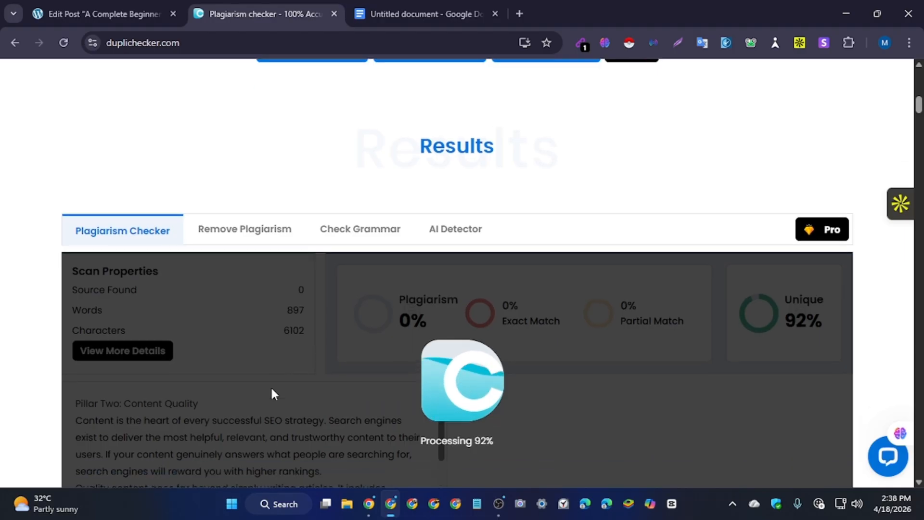
{"action": "scroll", "coordinate": [272, 388], "scroll_direction": "down", "scroll_amount": 2}
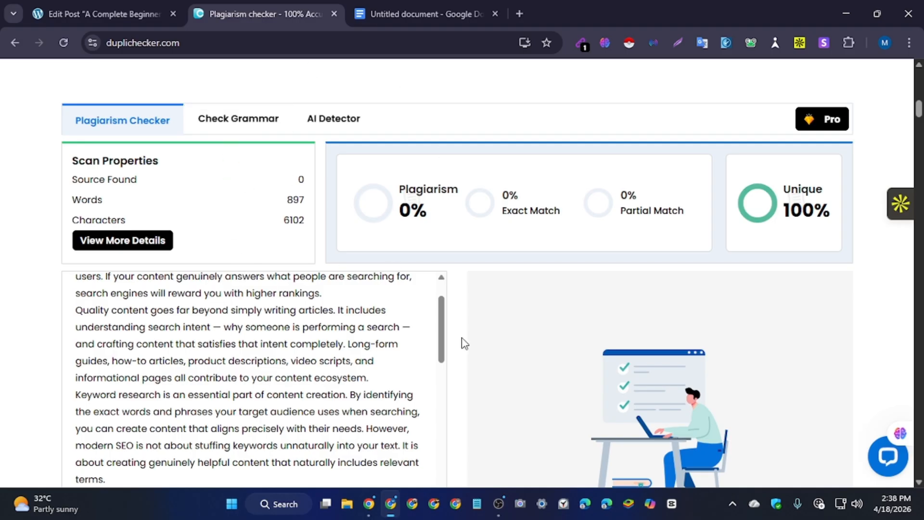
Copy the whole Google Docs article, from its title to the end of "Final Thoughts", and switch to the WordPress post.
{"action": "left_click", "coordinate": [423, 14]}
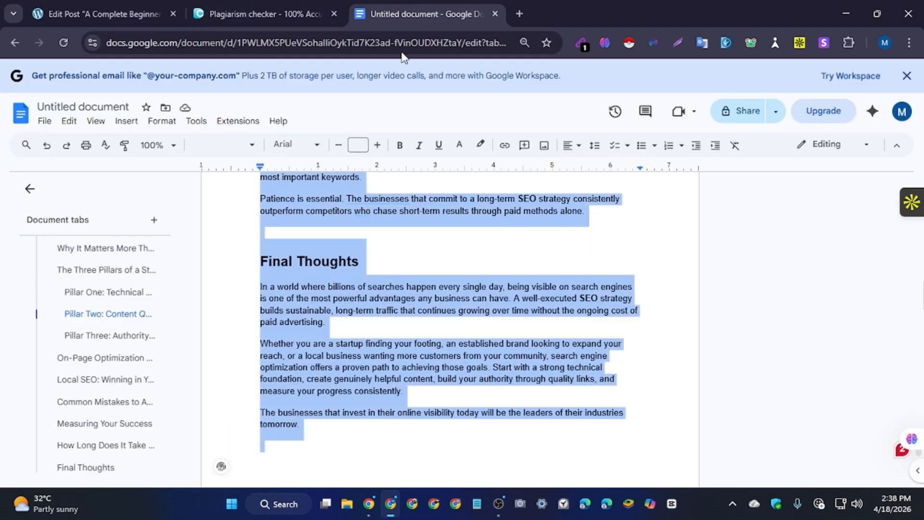
{"action": "scroll", "coordinate": [489, 334], "scroll_direction": "up", "scroll_amount": 5}
{"action": "left_click", "coordinate": [523, 369]}
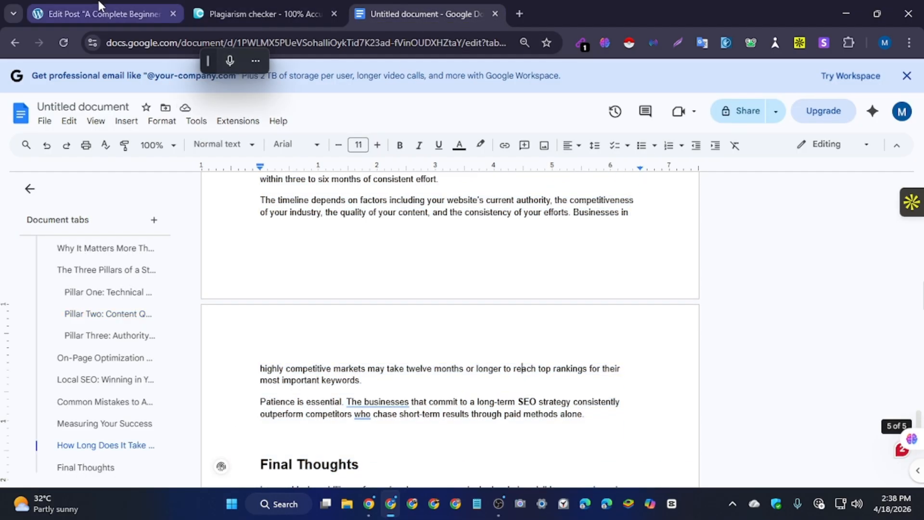
{"action": "scroll", "coordinate": [314, 288], "scroll_direction": "down", "scroll_amount": 7}
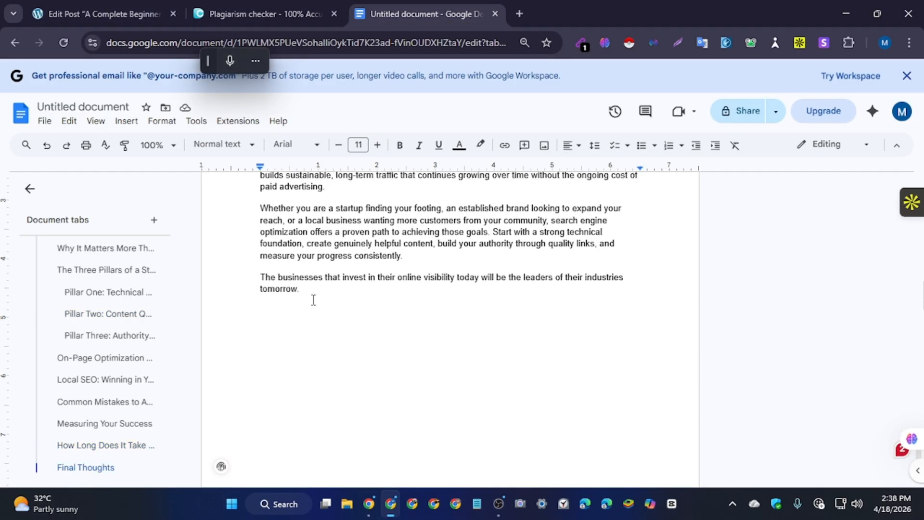
{"action": "left_click_drag", "start_coordinate": [314, 298], "coordinate": [150, 4]}
{"action": "left_click", "coordinate": [150, 7]}
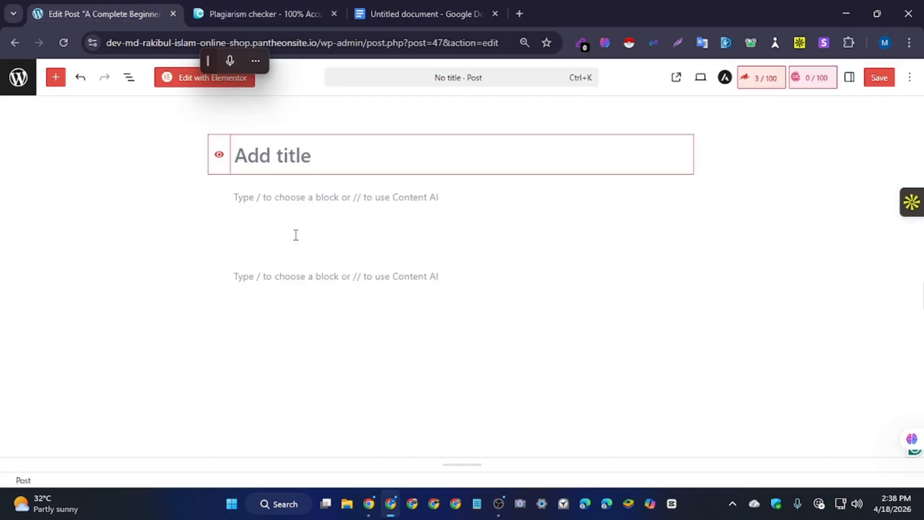
Undo the earlier clearing of the WordPress post, bringing back its old title and body text.
{"action": "type", "text": "A"}
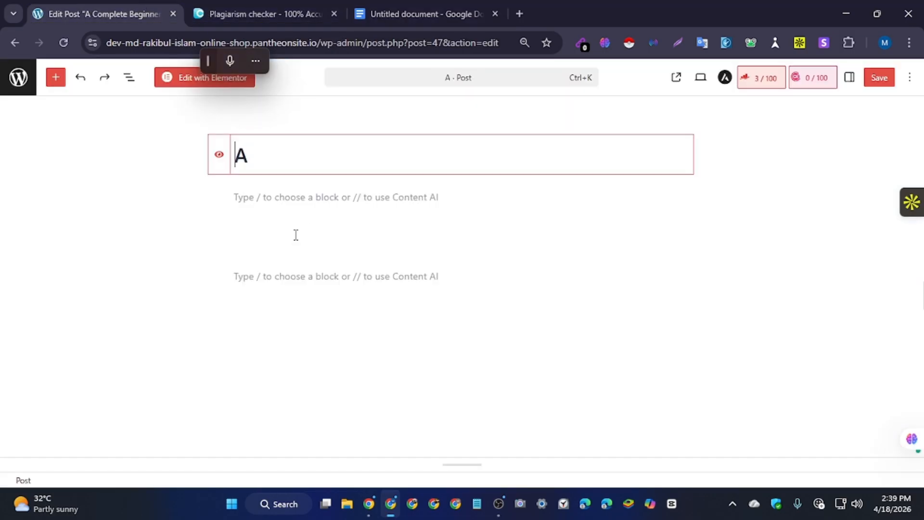
{"action": "type", "text": " Com"}
{"action": "key", "text": "ctrl+z"}
{"action": "key", "text": "ctrl+z"}
{"action": "key", "text": "ctrl+z"}
{"action": "key", "text": "ctrl+z"}
{"action": "key", "text": "ctrl+z"}
{"action": "key", "text": "ctrl+z"}
{"action": "key", "text": "ctrl+z"}
{"action": "key", "text": "ctrl+z"}
{"action": "key", "text": "ctrl+z"}
{"action": "key", "text": "ctrl+z"}
{"action": "key", "text": "ctrl+z"}
{"action": "key", "text": "ctrl+z"}
{"action": "key", "text": "ctrl+z"}
{"action": "key", "text": "ctrl+z"}
{"action": "key", "text": "ctrl+z"}
{"action": "key", "text": "ctrl+z"}
{"action": "key", "text": "ctrl+z"}
{"action": "key", "text": "ctrl+z"}
{"action": "key", "text": "ctrl+z"}
{"action": "key", "text": "ctrl+z"}
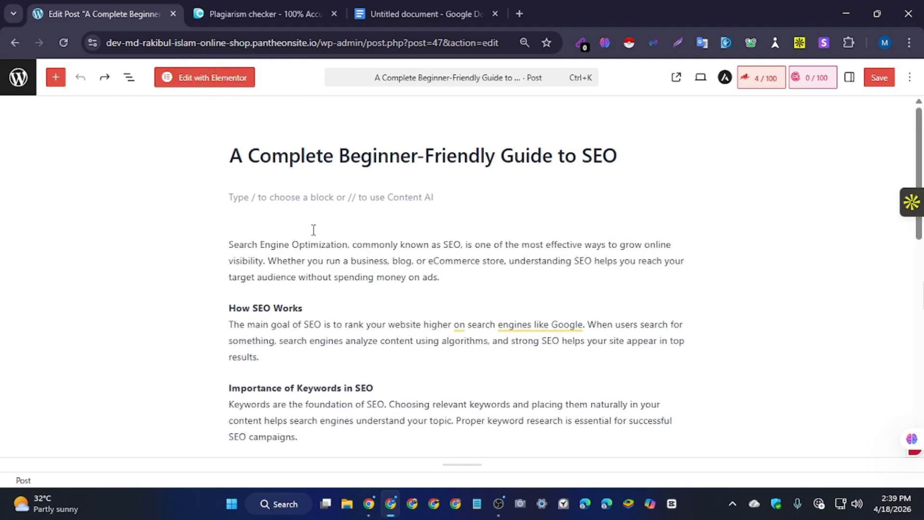
Open the Rank Math SEO analysis and examine its Basic SEO checks alongside the old post content.
{"action": "scroll", "coordinate": [325, 211], "scroll_direction": "down", "scroll_amount": 6}
{"action": "scroll", "coordinate": [790, 117], "scroll_direction": "up", "scroll_amount": 3}
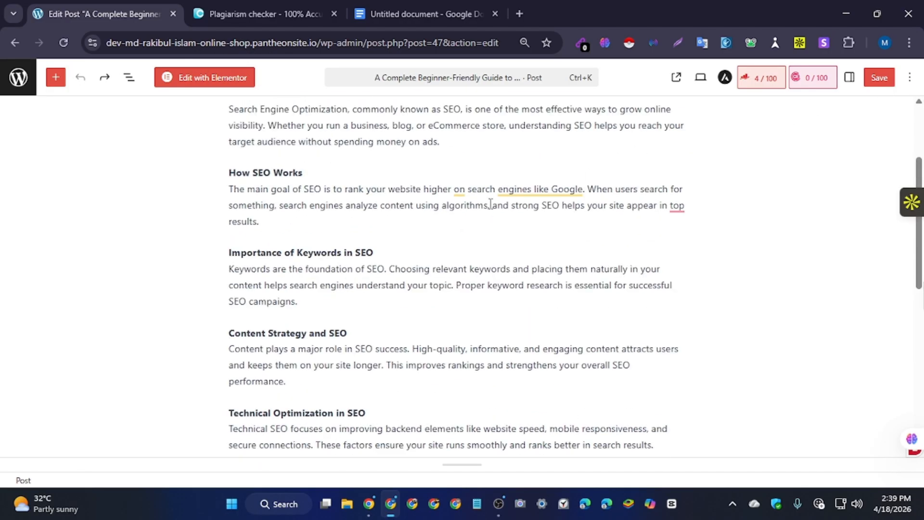
{"action": "scroll", "coordinate": [246, 315], "scroll_direction": "up", "scroll_amount": 3}
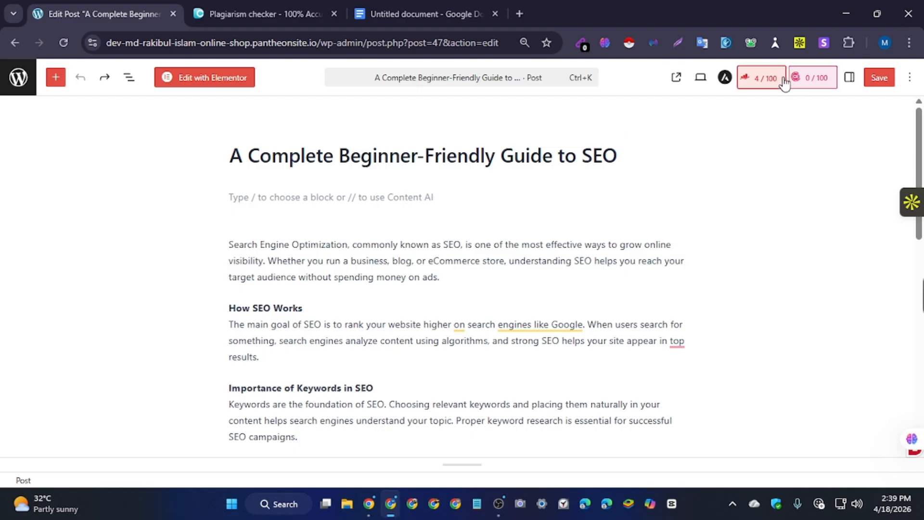
{"action": "left_click", "coordinate": [765, 78]}
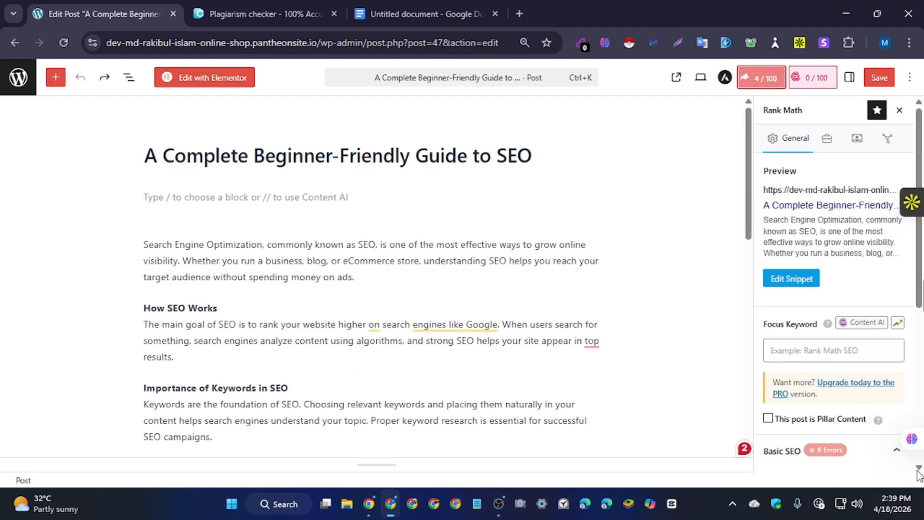
{"action": "scroll", "coordinate": [798, 294], "scroll_direction": "down", "scroll_amount": 2}
{"action": "left_click", "coordinate": [798, 294]}
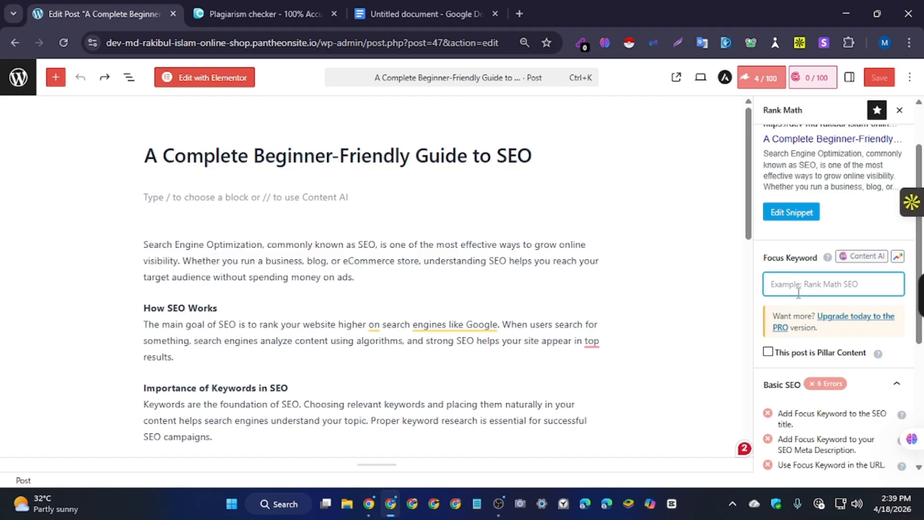
{"action": "scroll", "coordinate": [796, 303], "scroll_direction": "down", "scroll_amount": 4}
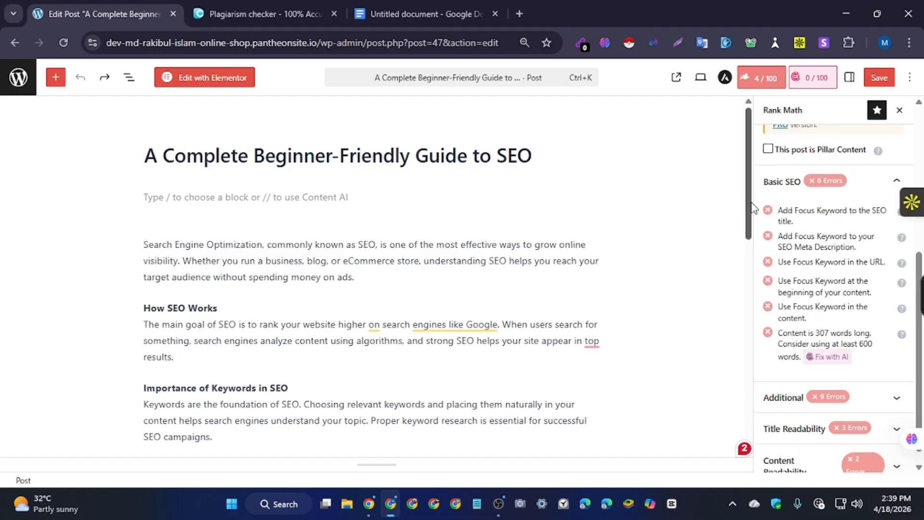
{"action": "scroll", "coordinate": [795, 257], "scroll_direction": "down", "scroll_amount": 1}
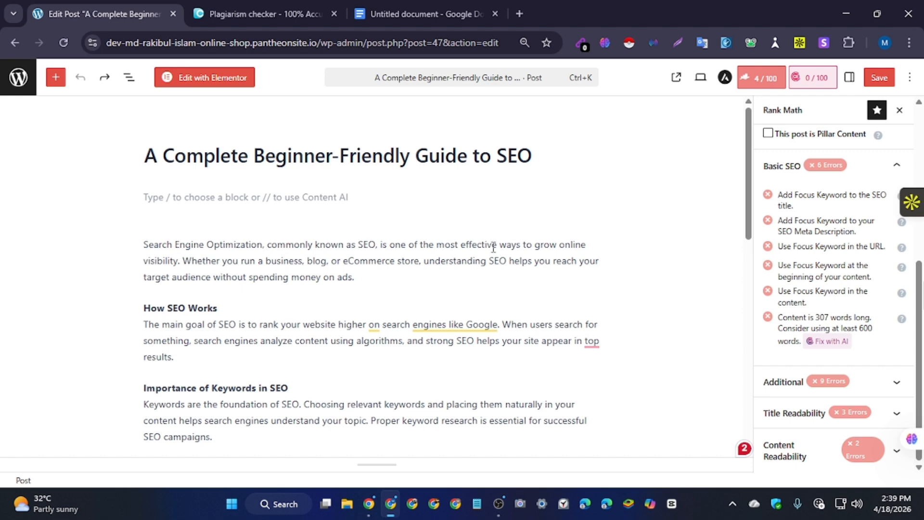
{"action": "scroll", "coordinate": [871, 279], "scroll_direction": "up", "scroll_amount": 5}
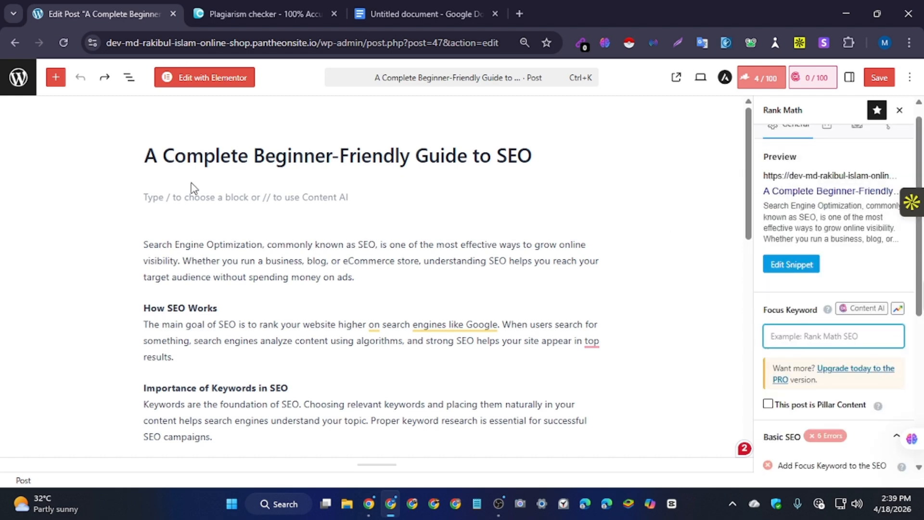
{"action": "scroll", "coordinate": [191, 187], "scroll_direction": "down", "scroll_amount": 5}
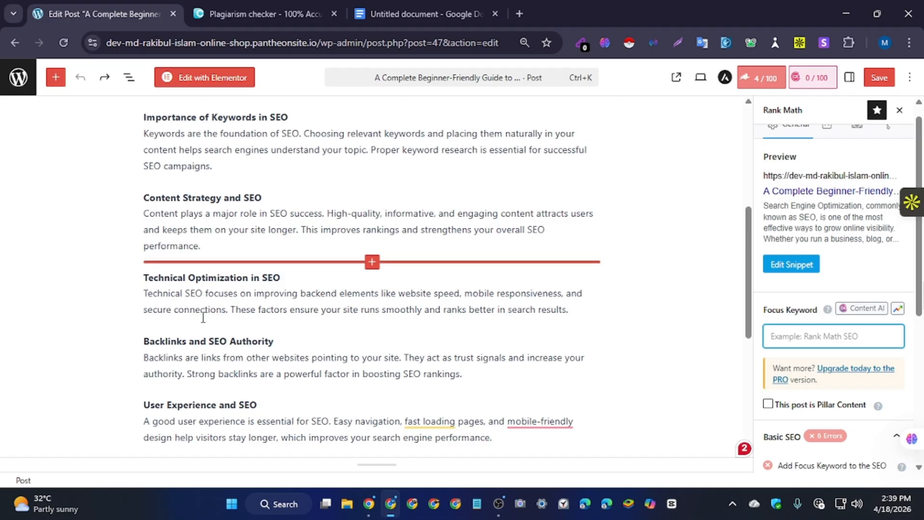
{"action": "scroll", "coordinate": [204, 317], "scroll_direction": "down", "scroll_amount": 3}
{"action": "scroll", "coordinate": [197, 311], "scroll_direction": "up", "scroll_amount": 4}
{"action": "scroll", "coordinate": [197, 311], "scroll_direction": "up", "scroll_amount": 4}
Delete the old post's entire body text, from the introduction to the "Conclusion" section.
{"action": "key", "text": "ctrl+a"}
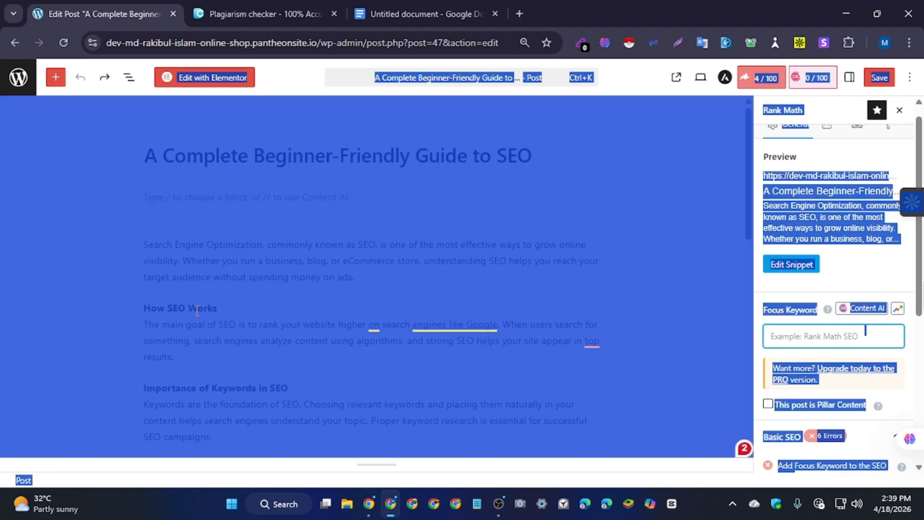
{"action": "left_click", "coordinate": [92, 256]}
{"action": "left_click", "coordinate": [224, 301]}
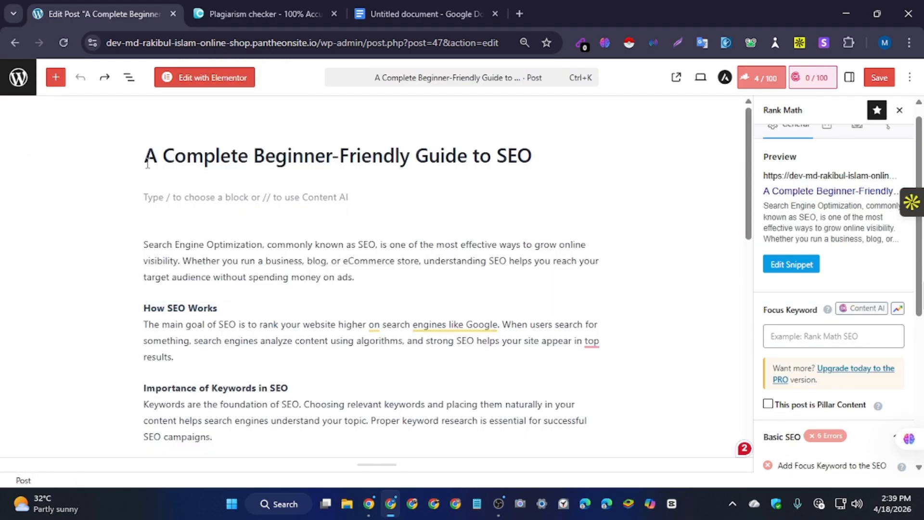
{"action": "left_click_drag", "start_coordinate": [143, 145], "coordinate": [181, 188]}
{"action": "scroll", "coordinate": [182, 190], "scroll_direction": "down", "scroll_amount": 9}
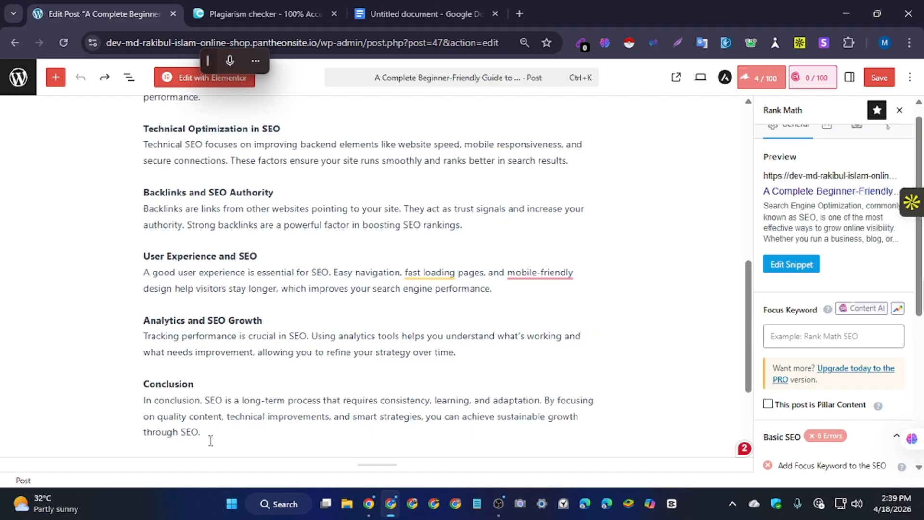
{"action": "left_click_drag", "start_coordinate": [210, 441], "coordinate": [84, 83]}
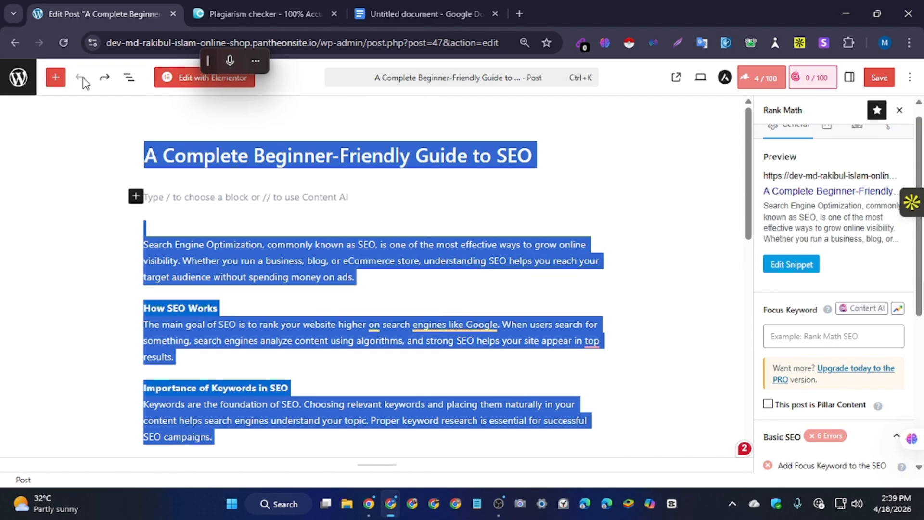
{"action": "key", "text": "BackSpace"}
Delete the old post title "A Complete Beginner-Friendly Guide to SEO".
{"action": "left_click", "coordinate": [502, 155]}
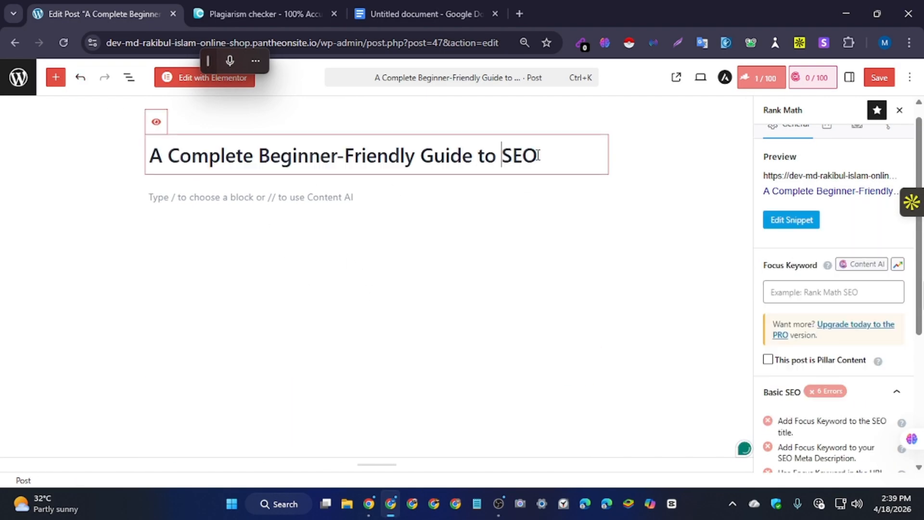
{"action": "left_click_drag", "start_coordinate": [538, 155], "coordinate": [653, 186]}
{"action": "key", "text": "BackSpace"}
{"action": "key", "text": "BackSpace"}
{"action": "key", "text": "BackSpace"}
{"action": "key", "text": "BackSpace"}
{"action": "key", "text": "BackSpace"}
{"action": "key", "text": "BackSpace"}
{"action": "key", "text": "BackSpace"}
{"action": "key", "text": "BackSpace"}
{"action": "key", "text": "BackSpace"}
{"action": "key", "text": "BackSpace"}
{"action": "key", "text": "BackSpace"}
{"action": "key", "text": "BackSpace"}
{"action": "key", "text": "BackSpace"}
{"action": "key", "text": "BackSpace"}
{"action": "key", "text": "BackSpace"}
{"action": "key", "text": "BackSpace"}
{"action": "key", "text": "BackSpace"}
{"action": "key", "text": "BackSpace"}
{"action": "key", "text": "BackSpace"}
{"action": "key", "text": "BackSpace"}
{"action": "key", "text": "BackSpace"}
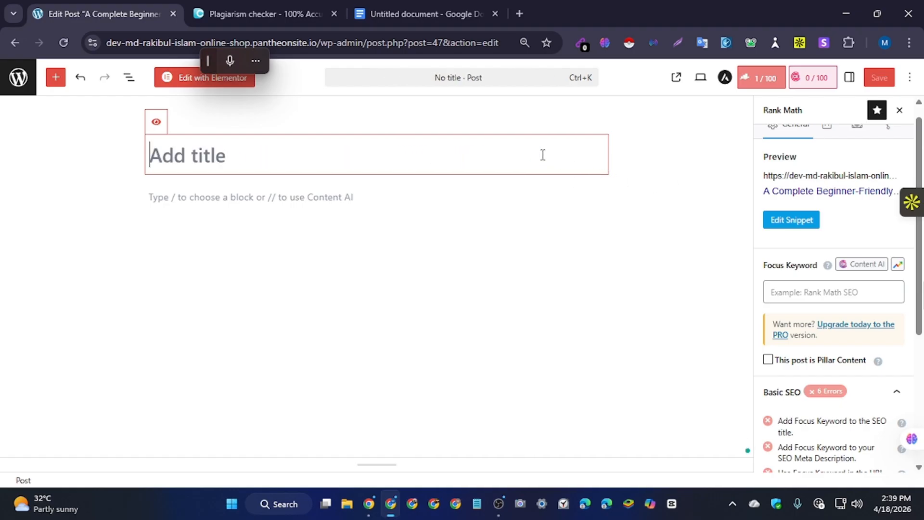
Paste the copied article into the empty post, filling in its title and body, and look over the pasted content.
{"action": "key", "text": "ctrl+v"}
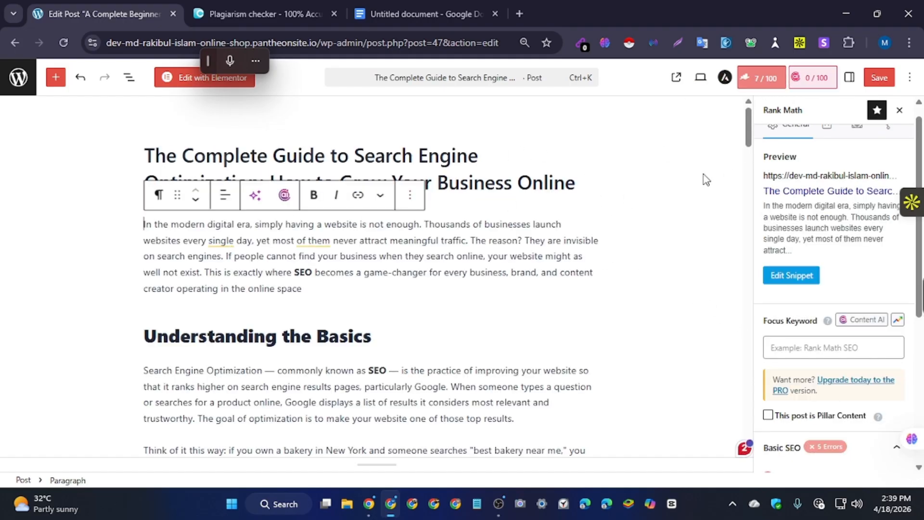
{"action": "left_click", "coordinate": [672, 155]}
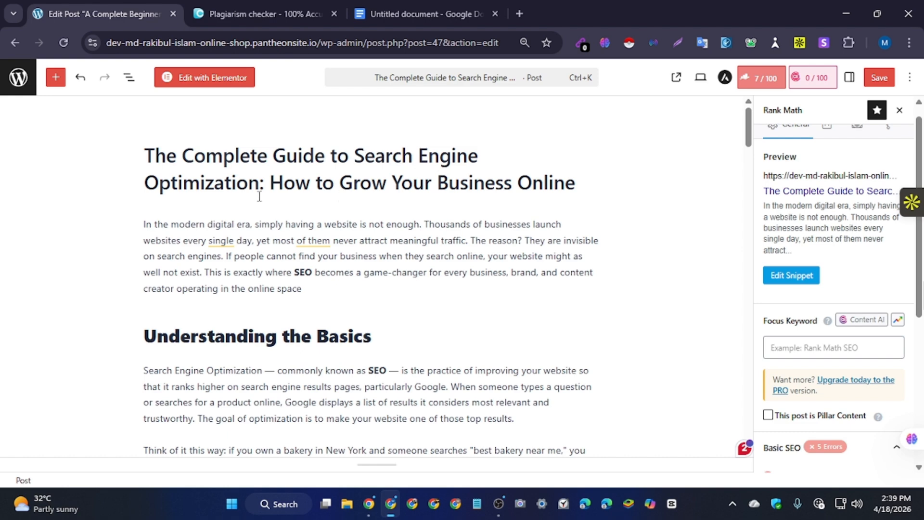
{"action": "scroll", "coordinate": [299, 217], "scroll_direction": "down", "scroll_amount": 8}
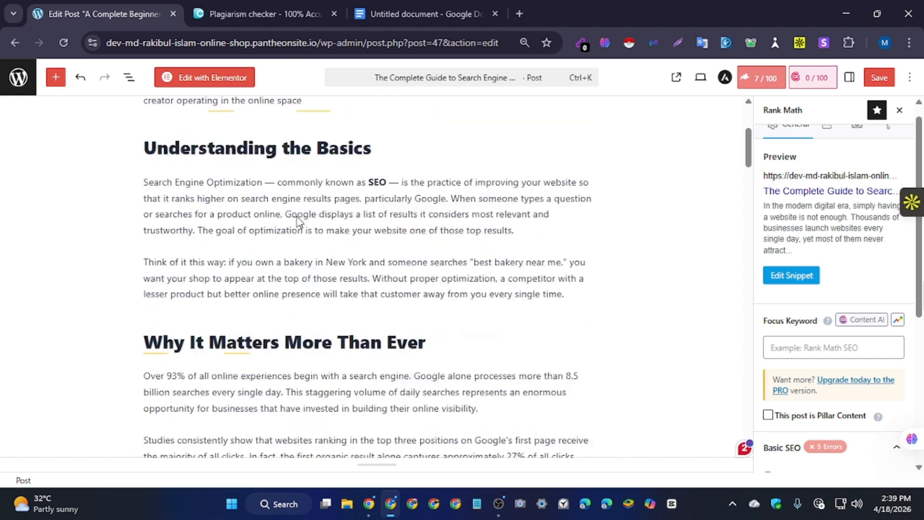
{"action": "scroll", "coordinate": [299, 217], "scroll_direction": "up", "scroll_amount": 5}
{"action": "scroll", "coordinate": [337, 227], "scroll_direction": "up", "scroll_amount": 3}
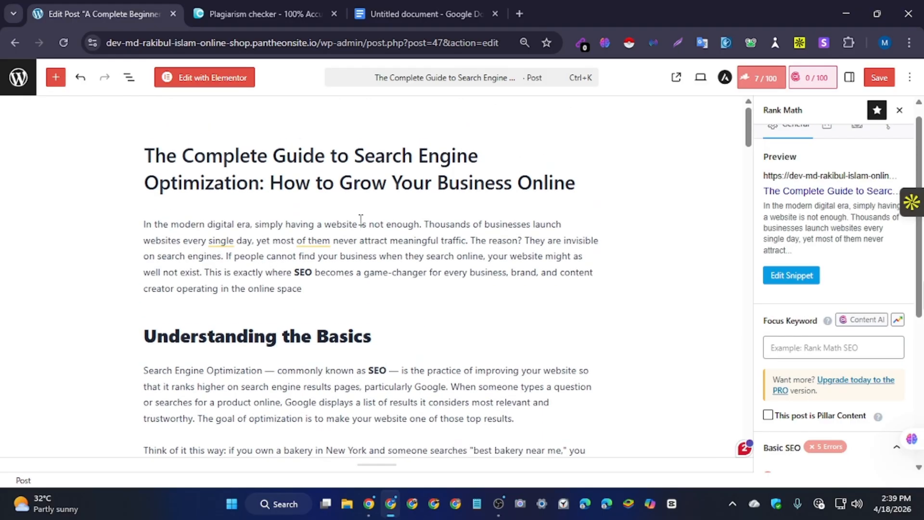
Add "seo" as the post's focus keyword in Rank Math.
{"action": "left_click", "coordinate": [811, 347]}
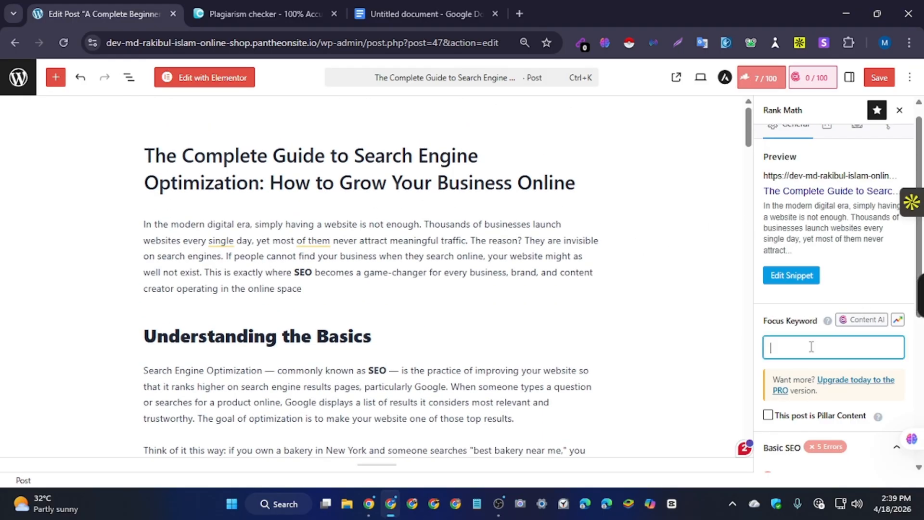
{"action": "type", "text": "seo"}
{"action": "key", "text": "Return"}
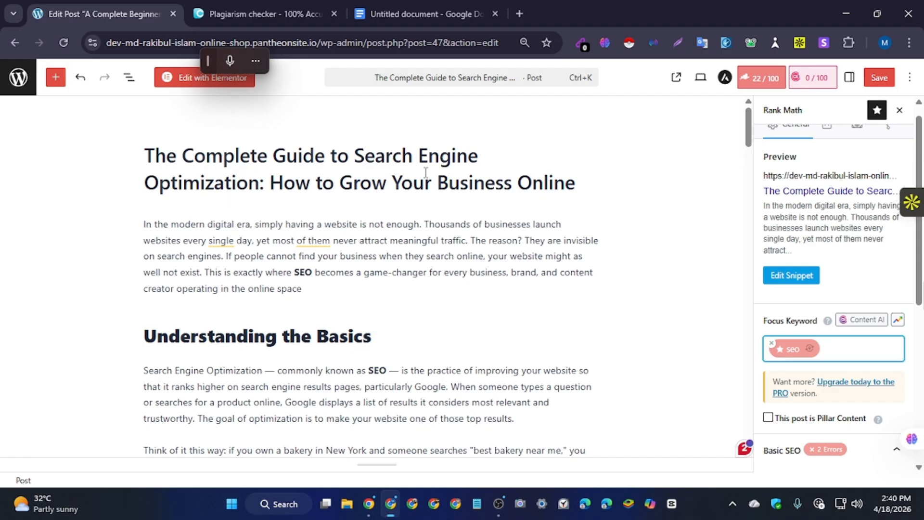
Insert "Seo" in front of "The Complete Guide to Search Engine Optimization" in the post title.
{"action": "left_click", "coordinate": [148, 156]}
{"action": "type", "text": "seo"}
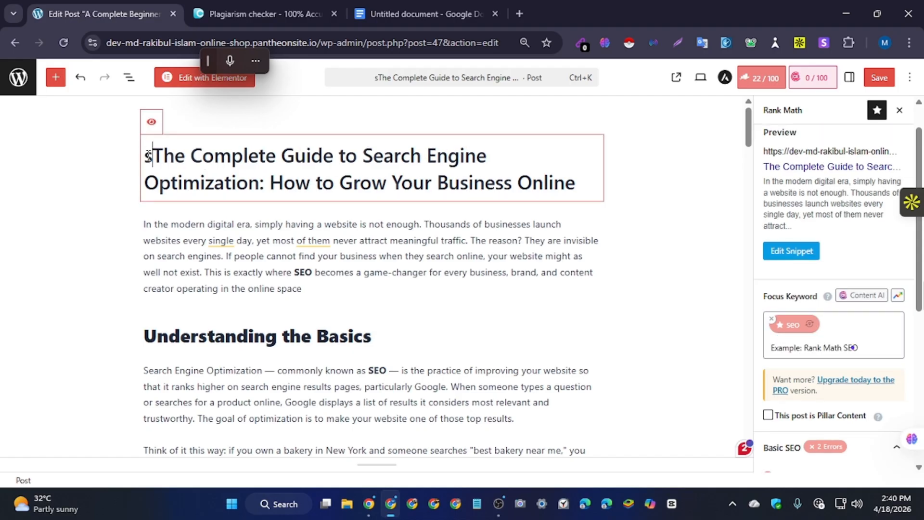
{"action": "key", "text": "BackSpace"}
{"action": "key", "text": "BackSpace"}
{"action": "key", "text": "BackSpace"}
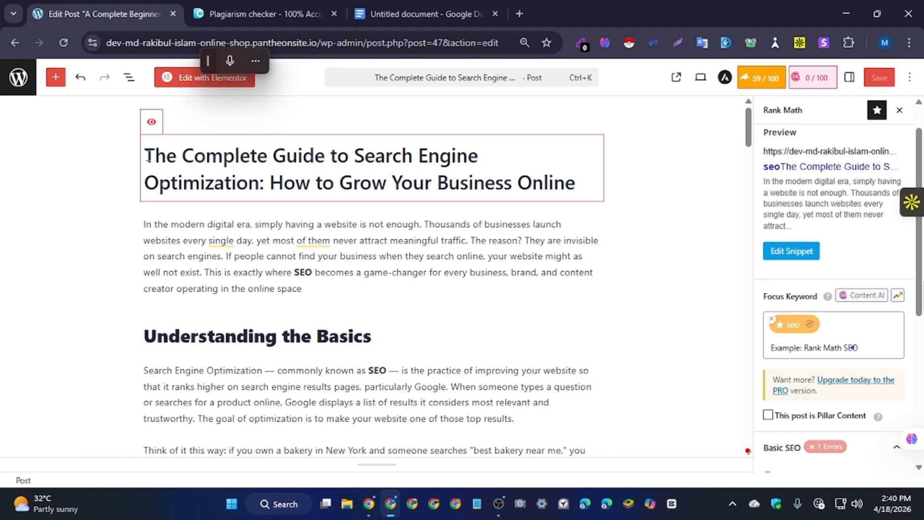
{"action": "type", "text": "Sw"}
{"action": "key", "text": "BackSpace"}
{"action": "type", "text": "eo"}
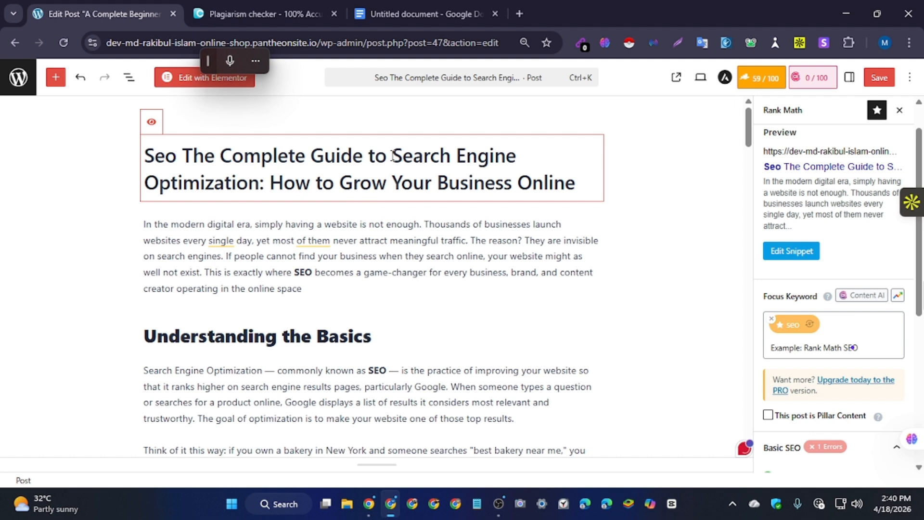
Add "Search Engine Optimization", copied from the post title, as a second focus keyword after "seo" in Rank Math.
{"action": "left_click_drag", "start_coordinate": [393, 155], "coordinate": [260, 195]}
{"action": "key", "text": "ctrl+c"}
{"action": "left_click", "coordinate": [827, 328]}
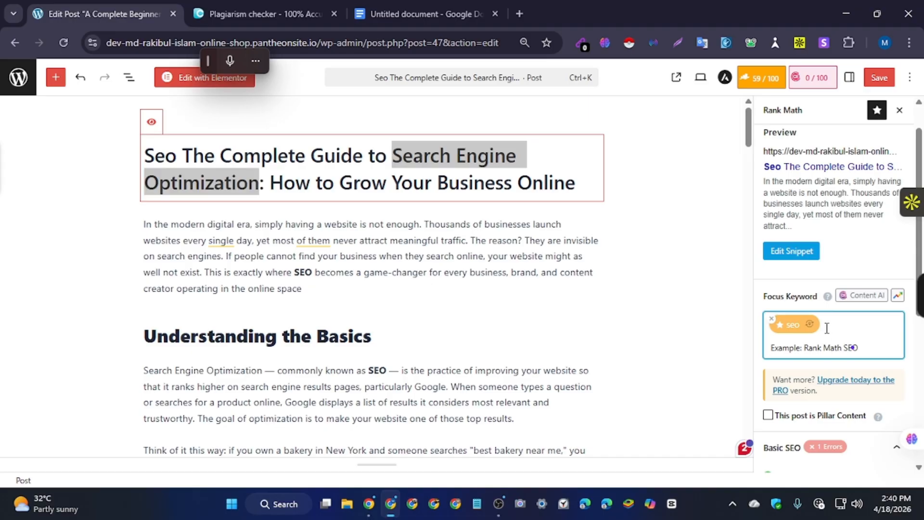
{"action": "left_click", "coordinate": [840, 323]}
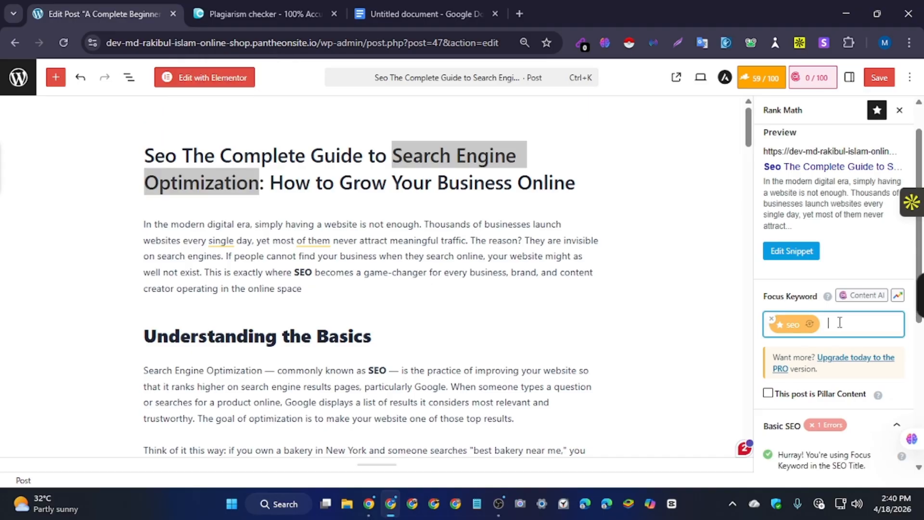
{"action": "key", "text": "ctrl+v"}
{"action": "key", "text": "Return"}
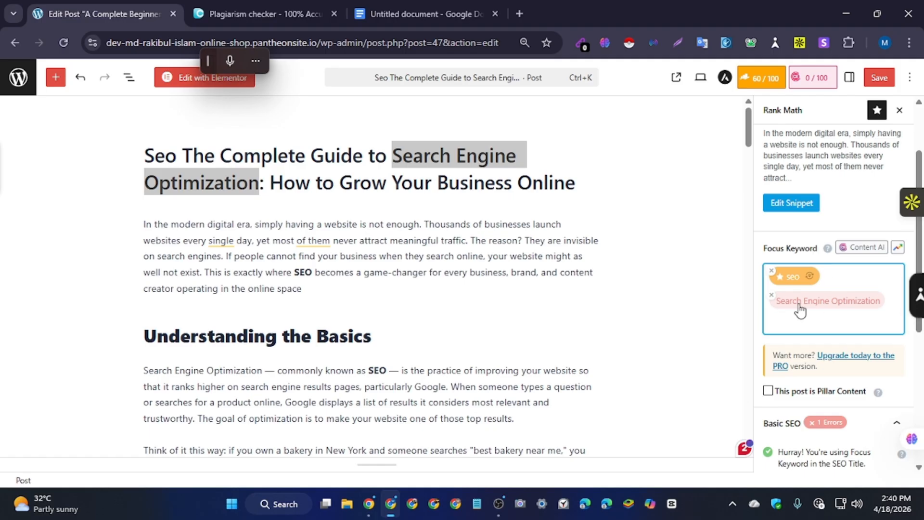
{"action": "left_click", "coordinate": [771, 296]}
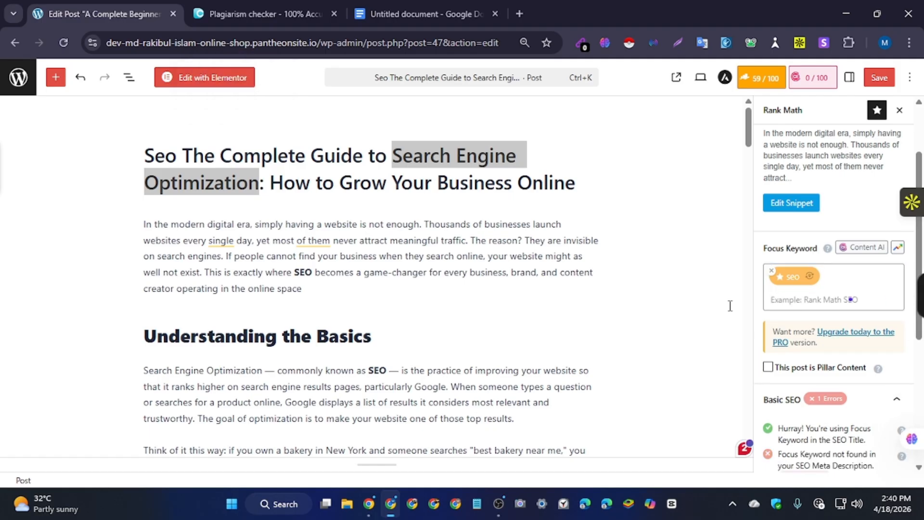
{"action": "left_click", "coordinate": [798, 304]}
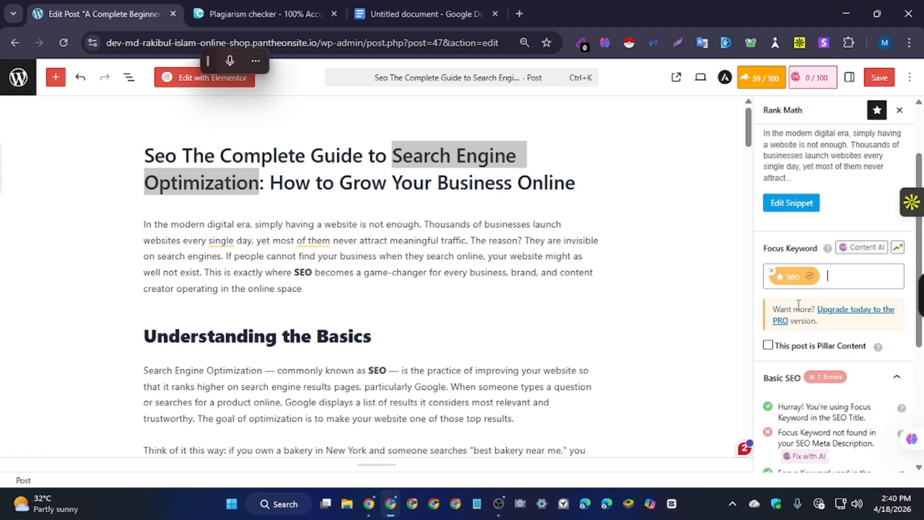
{"action": "key", "text": "ctrl+v"}
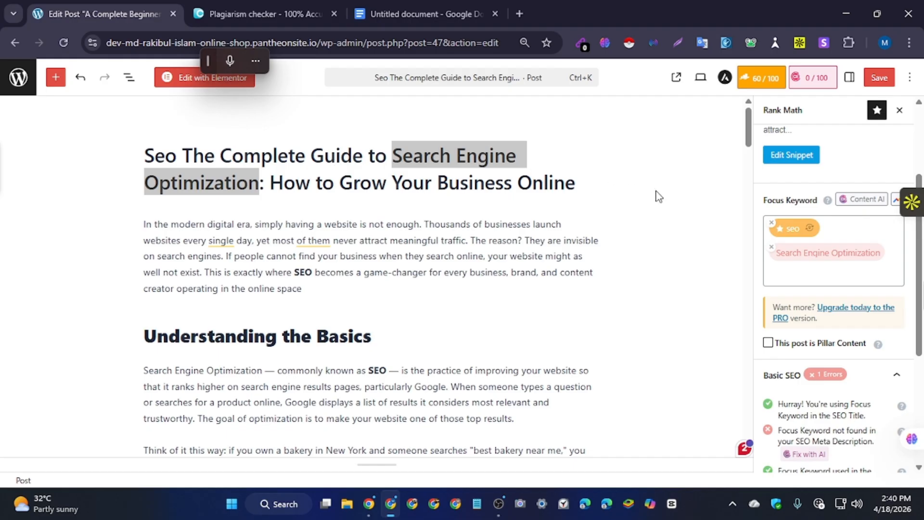
Append "in 2026" to the end of the post title.
{"action": "left_click", "coordinate": [623, 197]}
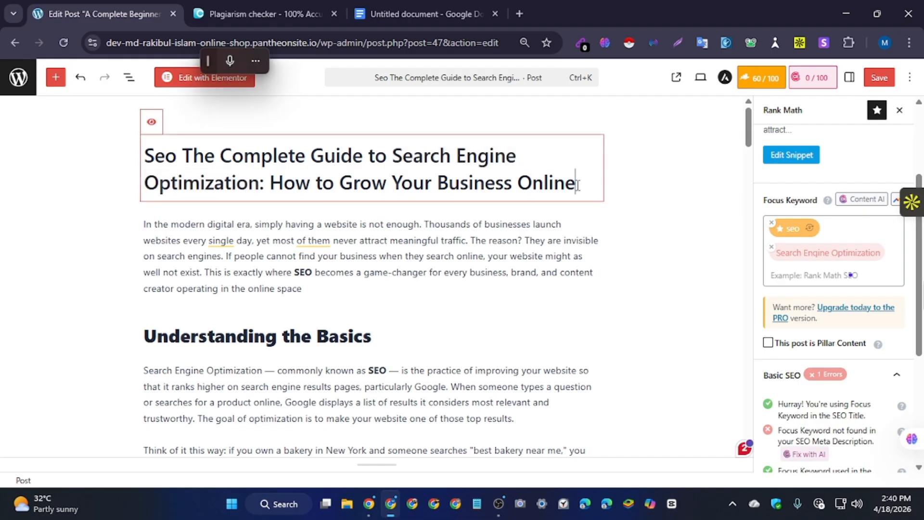
{"action": "left_click", "coordinate": [592, 174]}
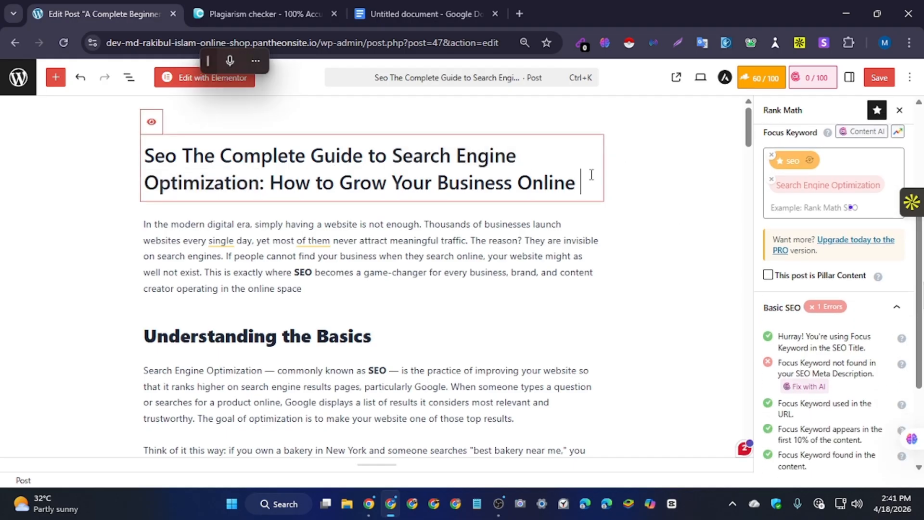
{"action": "type", "text": "in 2021"}
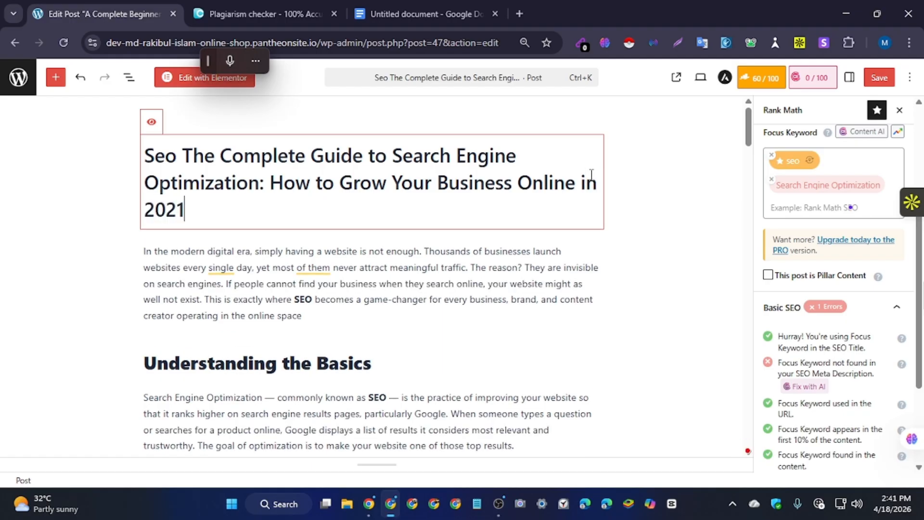
{"action": "type", "text": "6"}
{"action": "key", "text": "BackSpace"}
{"action": "key", "text": "BackSpace"}
{"action": "type", "text": "6"}
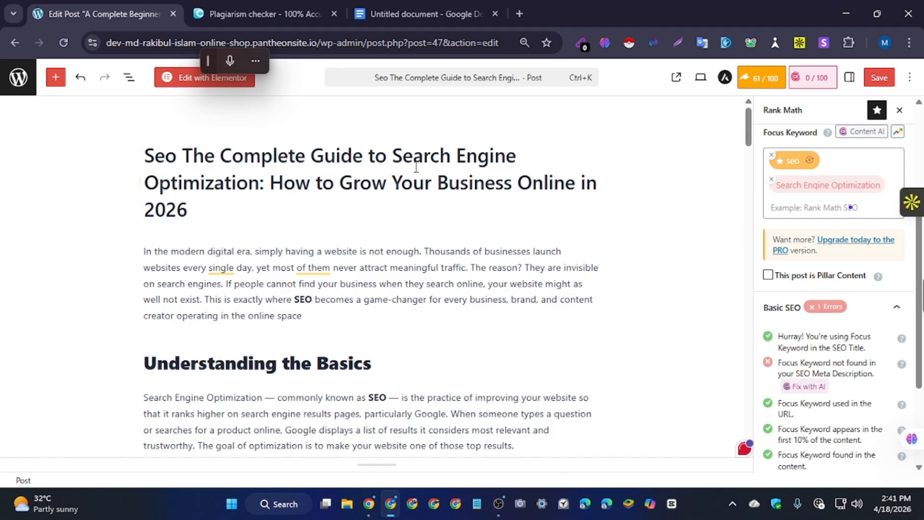
Copy the full post title and replace the SEO title variables in the Rank Math snippet with it.
{"action": "left_click_drag", "start_coordinate": [221, 209], "coordinate": [148, 153]}
{"action": "key", "text": "ctrl+c"}
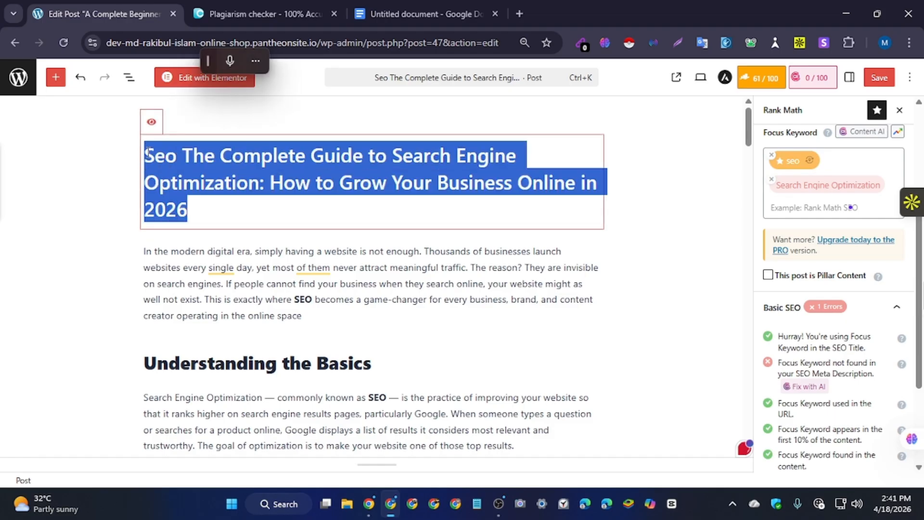
{"action": "scroll", "coordinate": [791, 294], "scroll_direction": "up", "scroll_amount": 4}
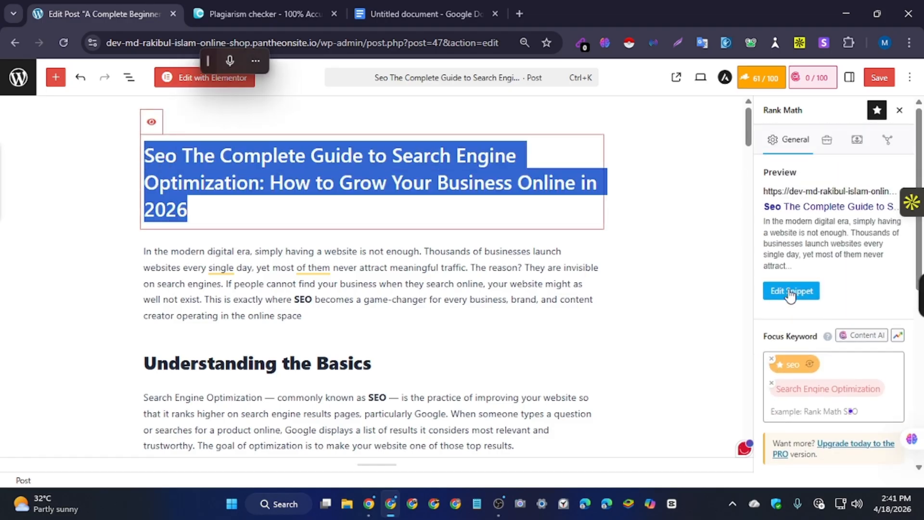
{"action": "left_click", "coordinate": [790, 292]}
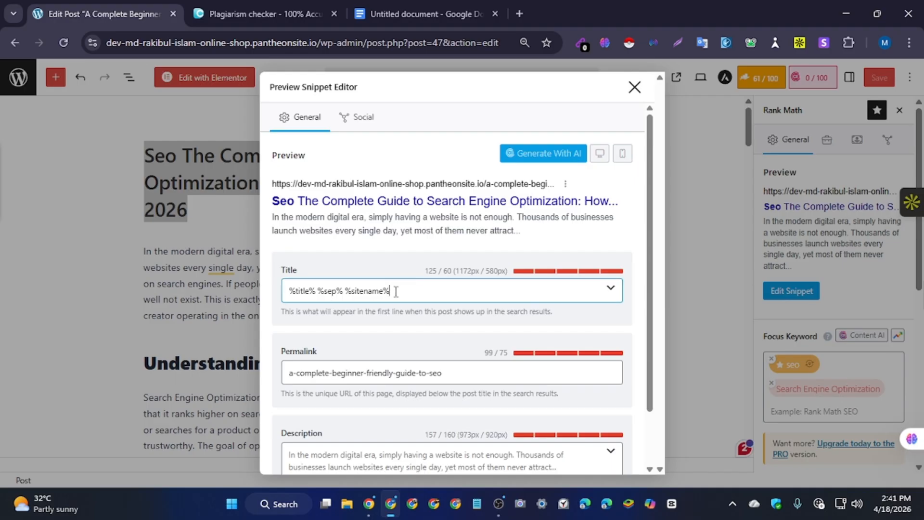
{"action": "left_click_drag", "start_coordinate": [394, 291], "coordinate": [288, 290]}
{"action": "key", "text": "ctrl+v"}
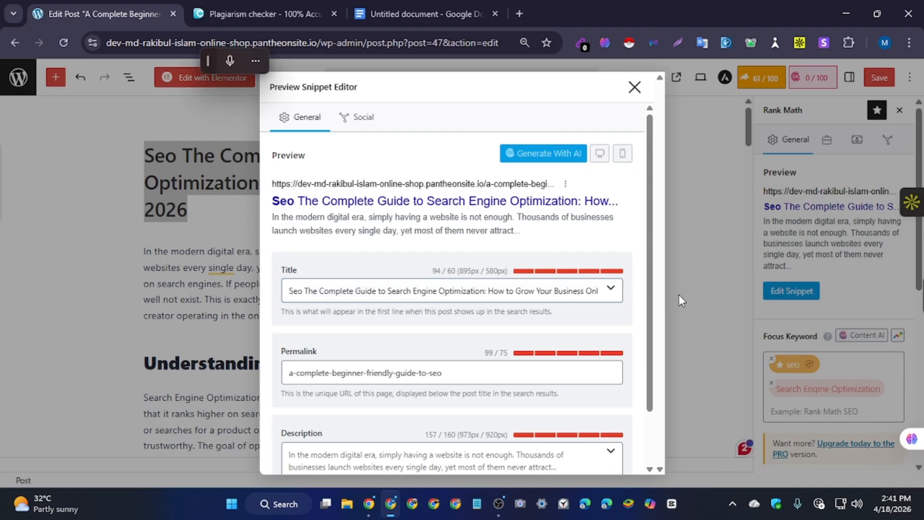
Try to replace the snippet's permalink with the copied post title.
{"action": "left_click_drag", "start_coordinate": [445, 368], "coordinate": [282, 366]}
{"action": "key", "text": "End"}
{"action": "type", "text": "s"}
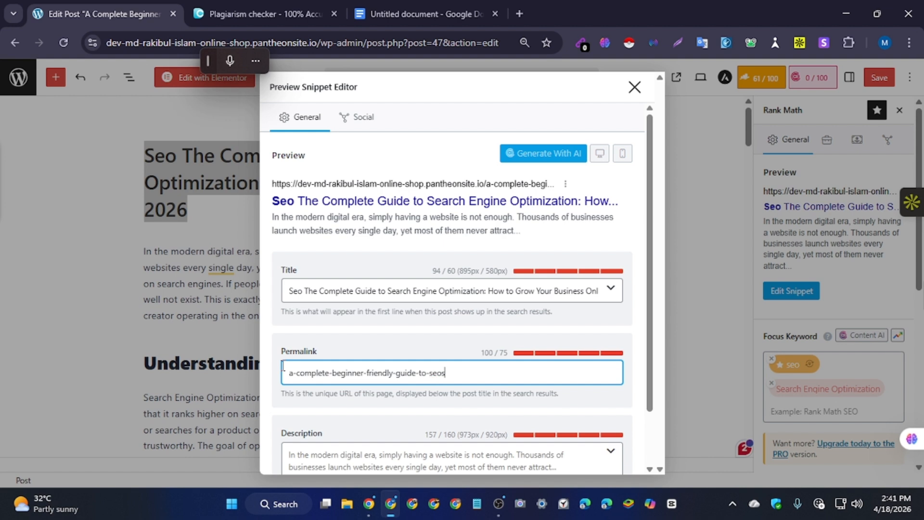
{"action": "key", "text": "BackSpace"}
{"action": "key", "text": "BackSpace"}
{"action": "key", "text": "BackSpace"}
{"action": "key", "text": "BackSpace"}
{"action": "key", "text": "BackSpace"}
{"action": "key", "text": "BackSpace"}
{"action": "key", "text": "BackSpace"}
{"action": "key", "text": "BackSpace"}
{"action": "key", "text": "BackSpace"}
{"action": "key", "text": "BackSpace"}
{"action": "key", "text": "BackSpace"}
{"action": "key", "text": "BackSpace"}
{"action": "key", "text": "BackSpace"}
{"action": "key", "text": "BackSpace"}
{"action": "key", "text": "BackSpace"}
{"action": "key", "text": "BackSpace"}
{"action": "key", "text": "BackSpace"}
{"action": "key", "text": "BackSpace"}
{"action": "key", "text": "BackSpace"}
{"action": "key", "text": "BackSpace"}
{"action": "key", "text": "BackSpace"}
{"action": "key", "text": "BackSpace"}
{"action": "key", "text": "BackSpace"}
{"action": "key", "text": "BackSpace"}
{"action": "key", "text": "BackSpace"}
{"action": "key", "text": "BackSpace"}
{"action": "key", "text": "BackSpace"}
{"action": "key", "text": "BackSpace"}
{"action": "key", "text": "BackSpace"}
{"action": "key", "text": "BackSpace"}
{"action": "key", "text": "BackSpace"}
{"action": "key", "text": "BackSpace"}
{"action": "key", "text": "BackSpace"}
{"action": "key", "text": "BackSpace"}
{"action": "key", "text": "BackSpace"}
{"action": "key", "text": "BackSpace"}
{"action": "key", "text": "BackSpace"}
{"action": "key", "text": "BackSpace"}
{"action": "key", "text": "BackSpace"}
{"action": "key", "text": "BackSpace"}
{"action": "key", "text": "BackSpace"}
{"action": "key", "text": "ctrl+v"}
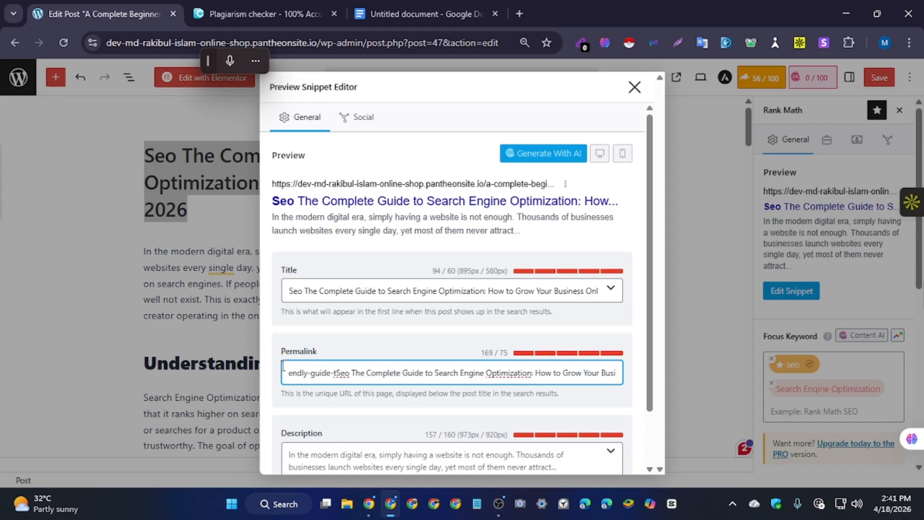
{"action": "key", "text": "BackSpace"}
{"action": "key", "text": "BackSpace"}
{"action": "key", "text": "BackSpace"}
{"action": "key", "text": "BackSpace"}
{"action": "key", "text": "BackSpace"}
{"action": "key", "text": "BackSpace"}
{"action": "key", "text": "BackSpace"}
{"action": "key", "text": "BackSpace"}
{"action": "key", "text": "BackSpace"}
{"action": "key", "text": "BackSpace"}
{"action": "key", "text": "BackSpace"}
{"action": "key", "text": "BackSpace"}
{"action": "key", "text": "BackSpace"}
{"action": "key", "text": "BackSpace"}
{"action": "key", "text": "BackSpace"}
{"action": "key", "text": "BackSpace"}
{"action": "key", "text": "BackSpace"}
{"action": "key", "text": "BackSpace"}
{"action": "key", "text": "BackSpace"}
{"action": "key", "text": "BackSpace"}
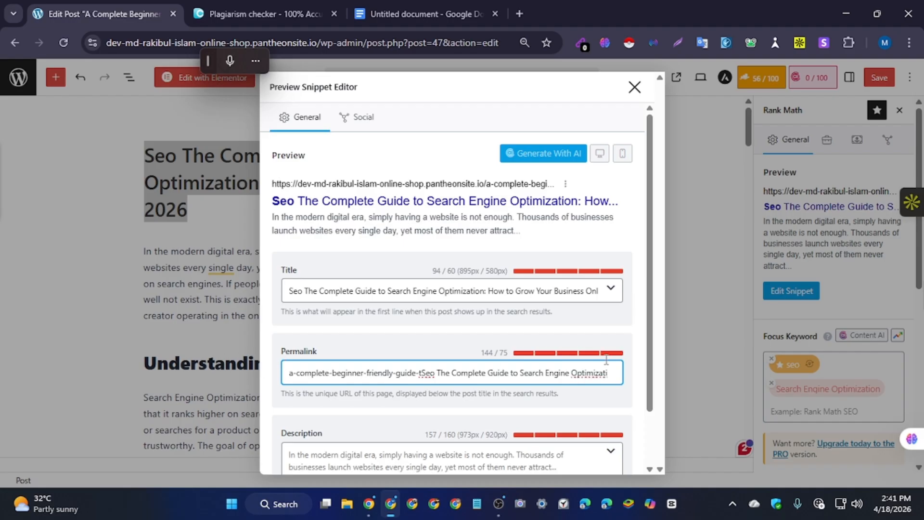
Replace the whole permalink in the snippet with "seo".
{"action": "left_click_drag", "start_coordinate": [567, 367], "coordinate": [247, 366]}
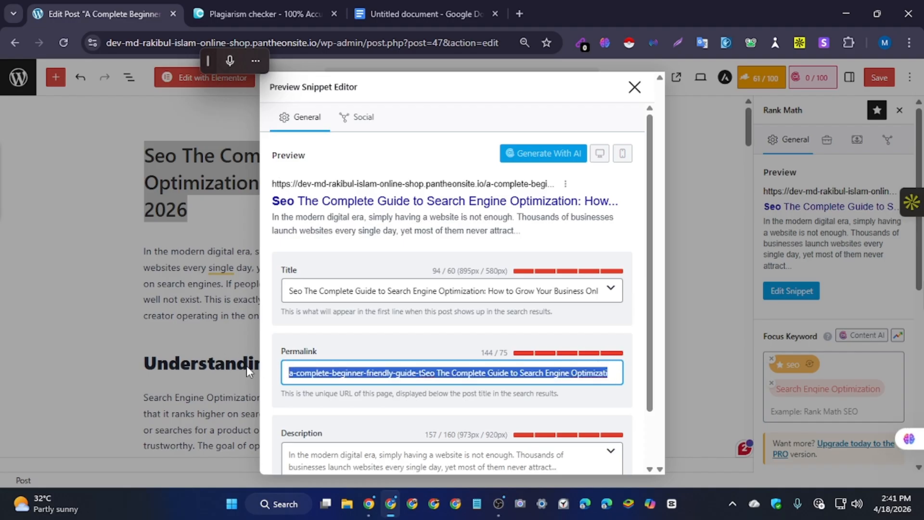
{"action": "type", "text": "sei"}
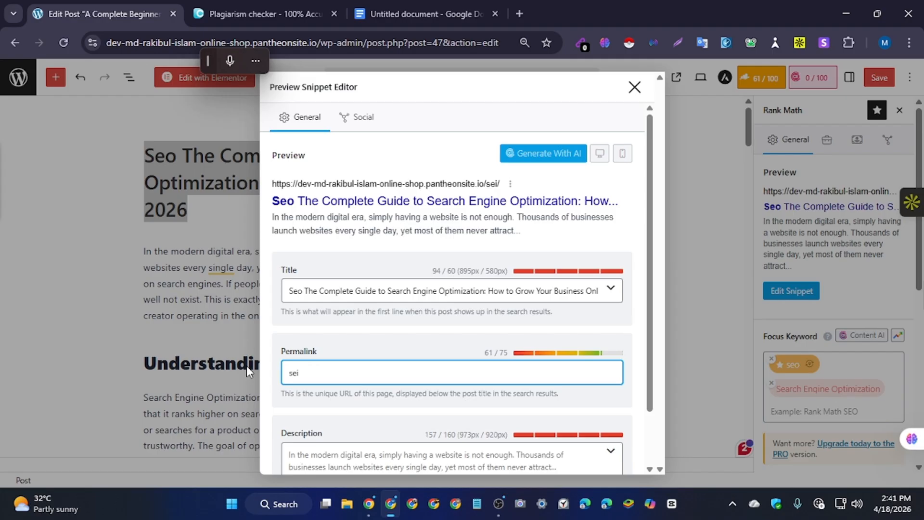
{"action": "key", "text": "BackSpace"}
{"action": "type", "text": "o"}
Try extending the permalink to "seo/search engine", then remove the added part.
{"action": "type", "text": "/sc"}
{"action": "type", "text": "ear"}
{"action": "type", "text": "ch"}
{"action": "type", "text": " eng"}
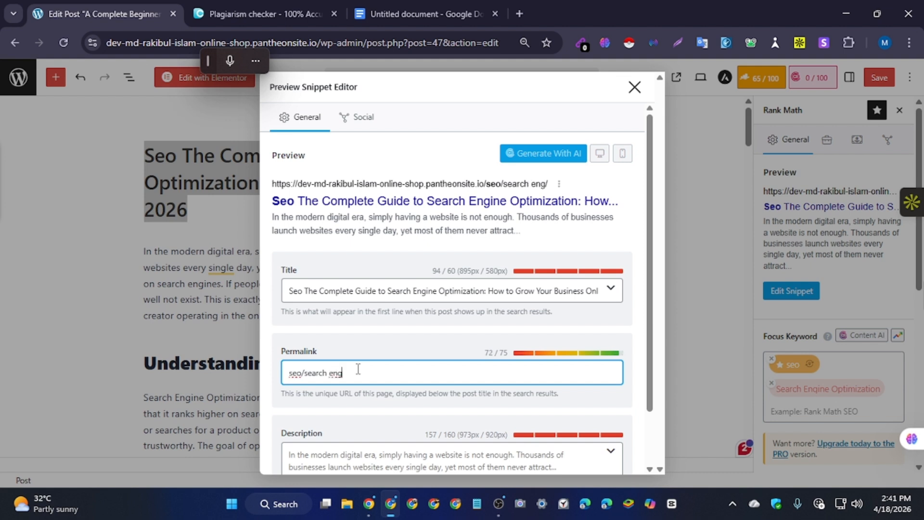
{"action": "type", "text": "ine e"}
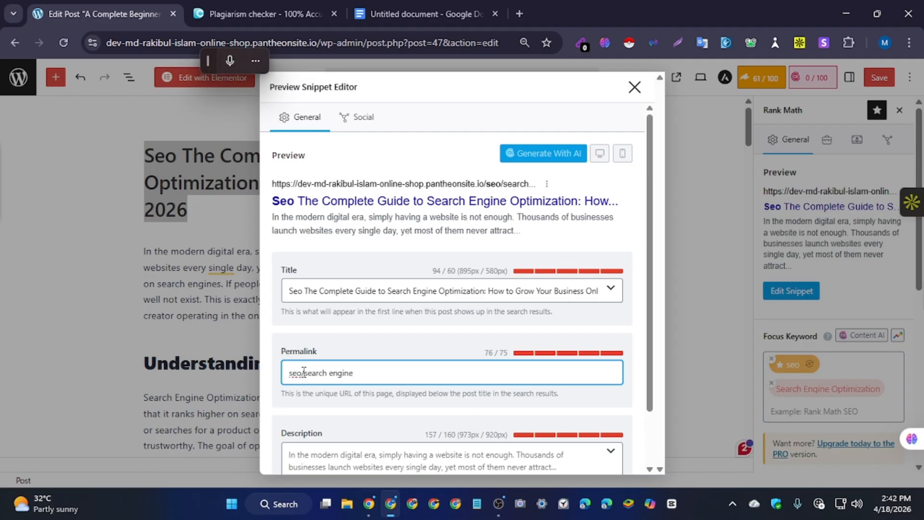
{"action": "key", "text": "BackSpace"}
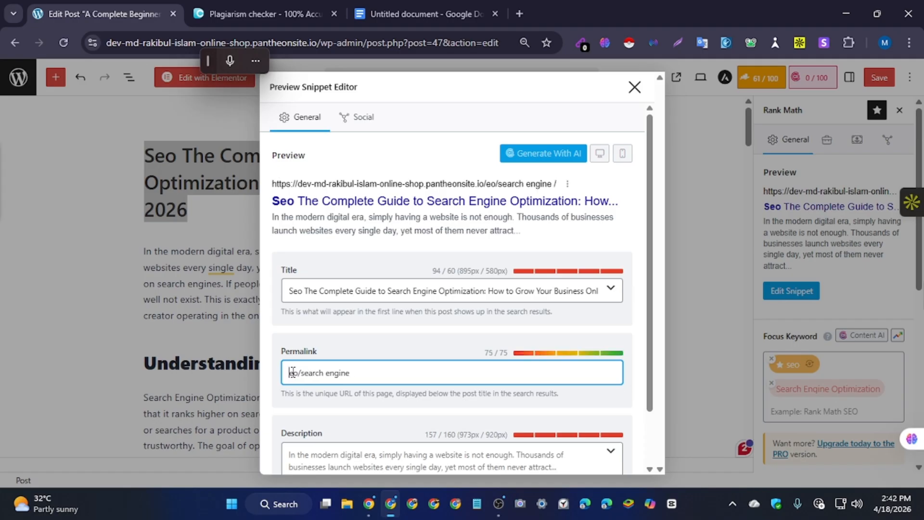
{"action": "type", "text": "€S"}
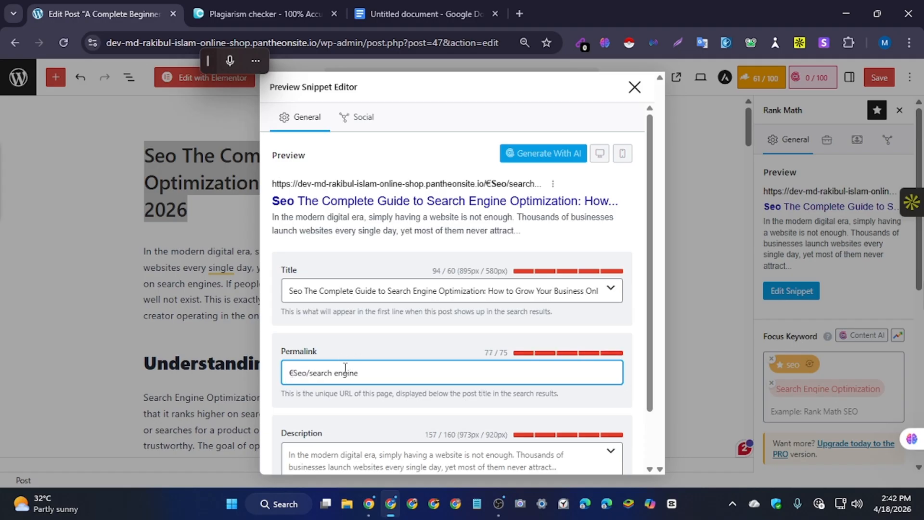
{"action": "key", "text": "BackSpace"}
{"action": "key", "text": "BackSpace"}
{"action": "type", "text": "S"}
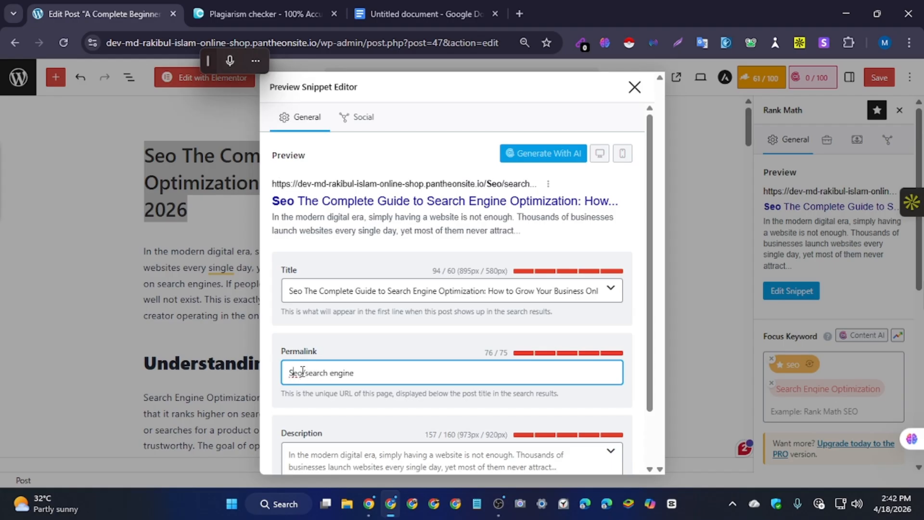
{"action": "key", "text": "BackSpace"}
{"action": "type", "text": "s"}
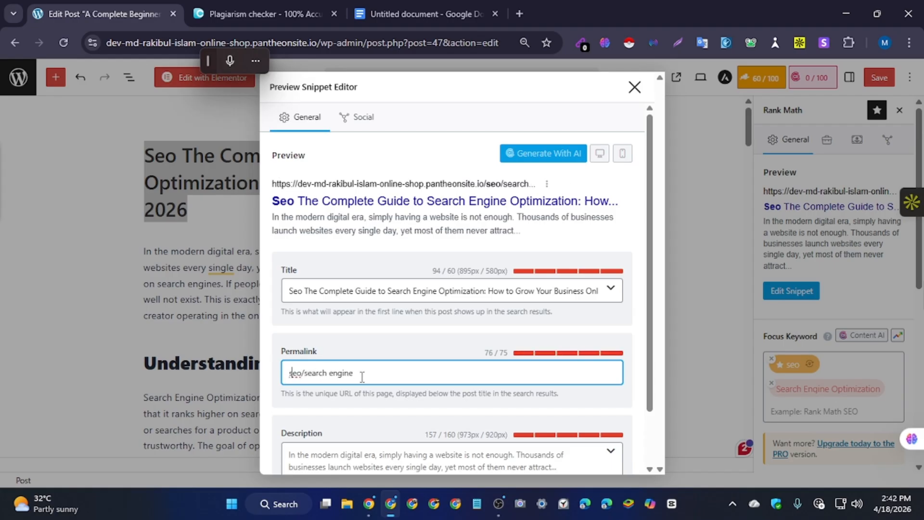
{"action": "key", "text": "BackSpace"}
{"action": "key", "text": "BackSpace"}
{"action": "key", "text": "BackSpace"}
{"action": "key", "text": "BackSpace"}
{"action": "key", "text": "BackSpace"}
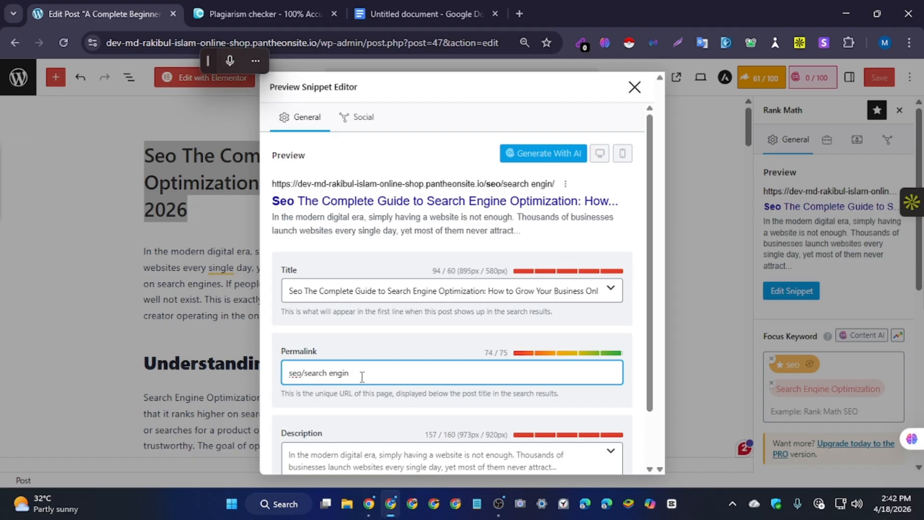
{"action": "key", "text": "BackSpace"}
{"action": "key", "text": "BackSpace"}
{"action": "key", "text": "BackSpace"}
{"action": "key", "text": "BackSpace"}
{"action": "key", "text": "BackSpace"}
{"action": "key", "text": "BackSpace"}
{"action": "key", "text": "BackSpace"}
{"action": "key", "text": "BackSpace"}
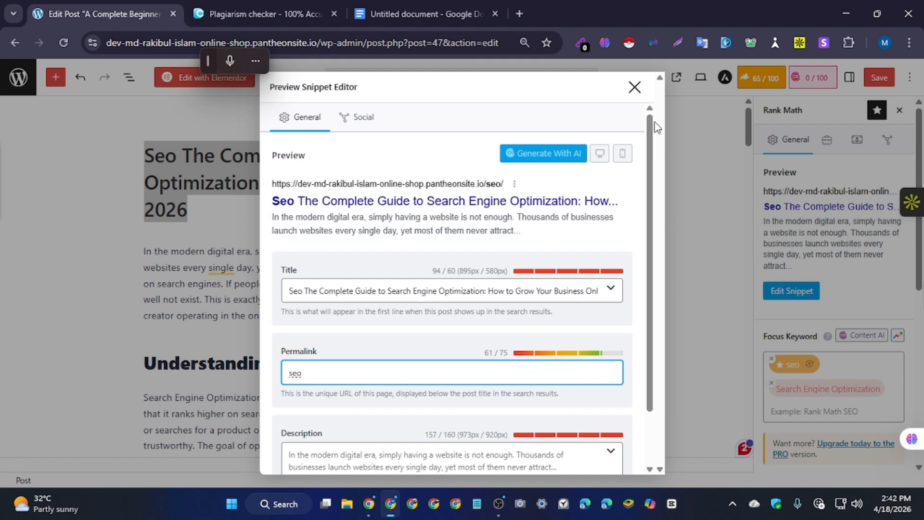
Close the snippet editor and insert "seo" after "In the modern digital era," in the opening paragraph.
{"action": "left_click", "coordinate": [629, 98]}
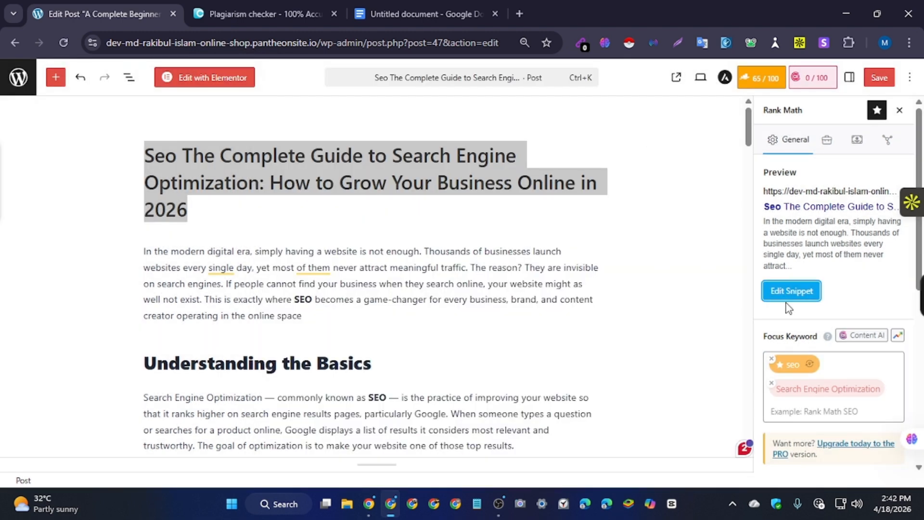
{"action": "scroll", "coordinate": [785, 306], "scroll_direction": "down", "scroll_amount": 7}
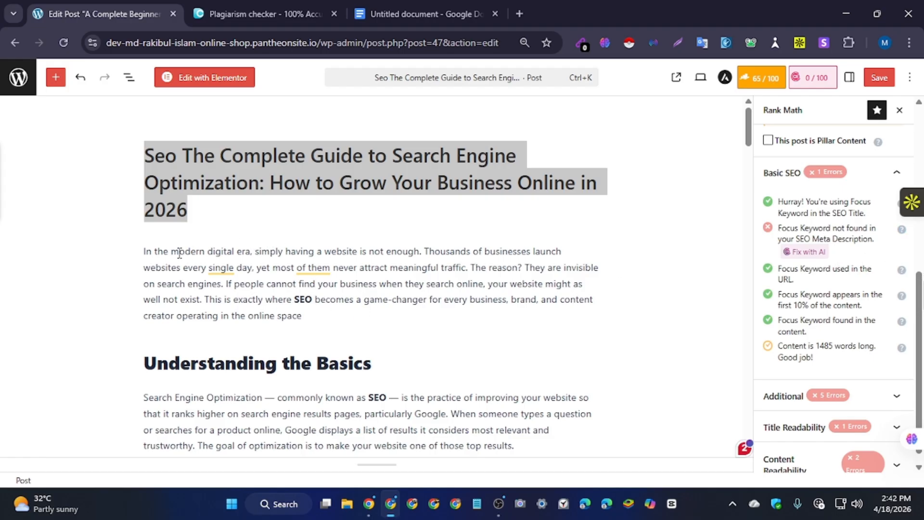
{"action": "left_click", "coordinate": [254, 251]}
{"action": "type", "text": "seo"}
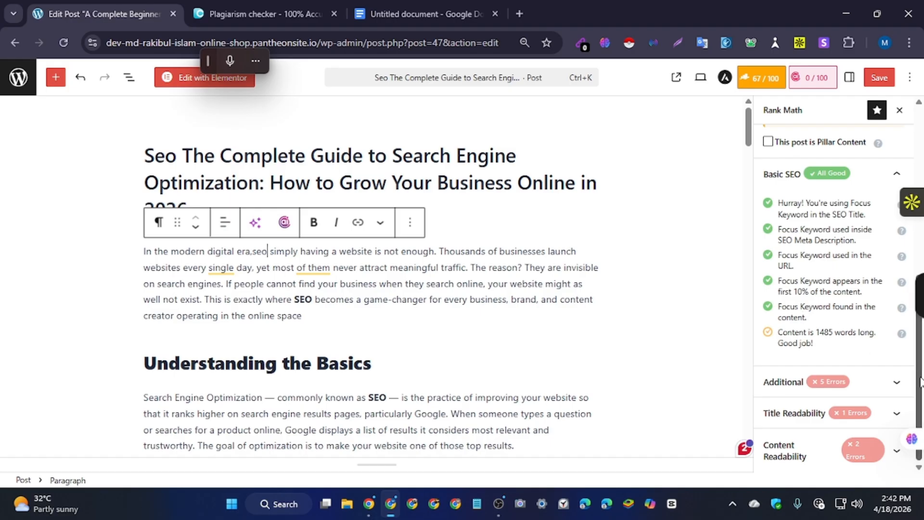
Review Rank Math's additional SEO checks and add an image block between the opening paragraph and the "Understanding the Basics" heading.
{"action": "left_click", "coordinate": [895, 383]}
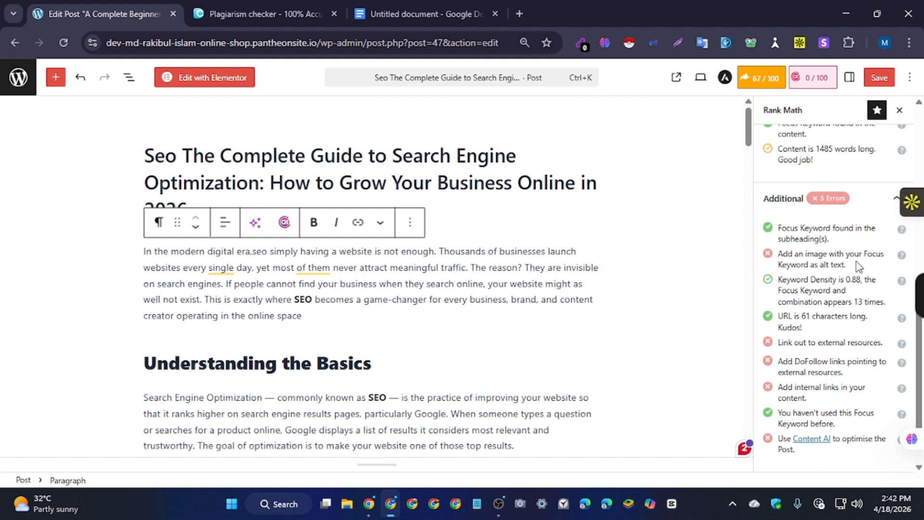
{"action": "scroll", "coordinate": [311, 263], "scroll_direction": "down", "scroll_amount": 1}
{"action": "left_click", "coordinate": [334, 275]}
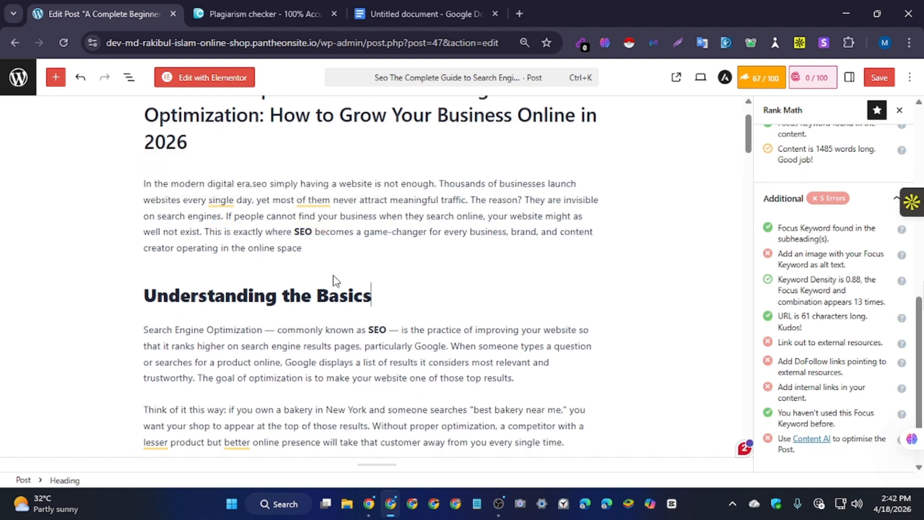
{"action": "mouse_move", "coordinate": [439, 273]}
{"action": "left_click", "coordinate": [372, 270]}
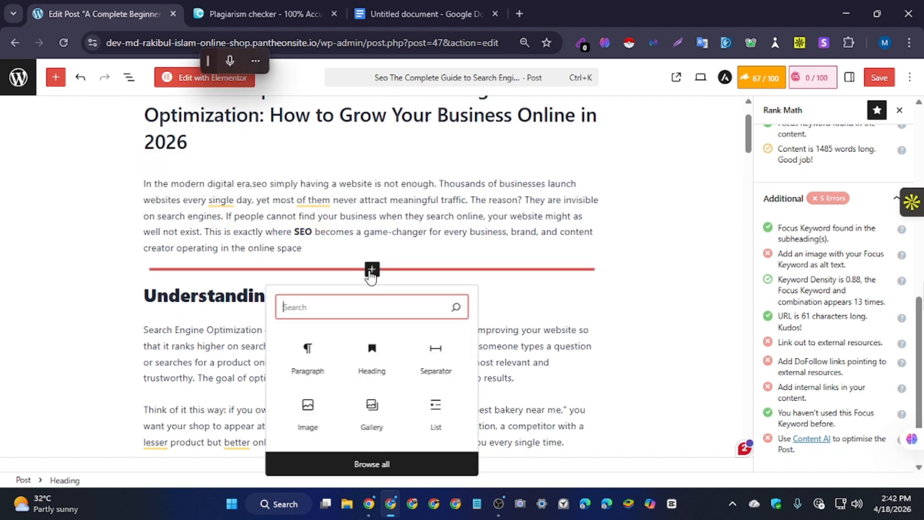
{"action": "left_click", "coordinate": [307, 416]}
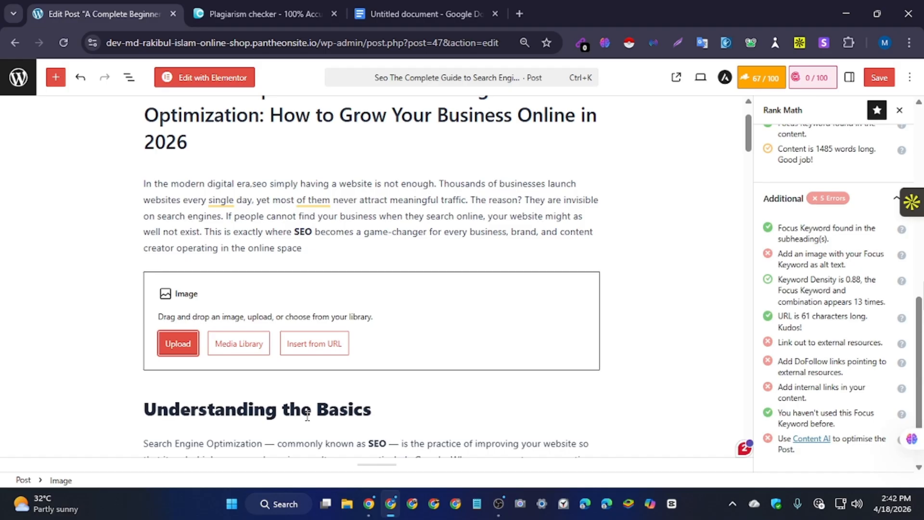
Upload "Online Marketing Stylish Bags, Panjabi, Hijab, Dresses, Watch, Glasses & Attar Best Online Shop" from the Photo folder into the image block.
{"action": "left_click", "coordinate": [179, 344]}
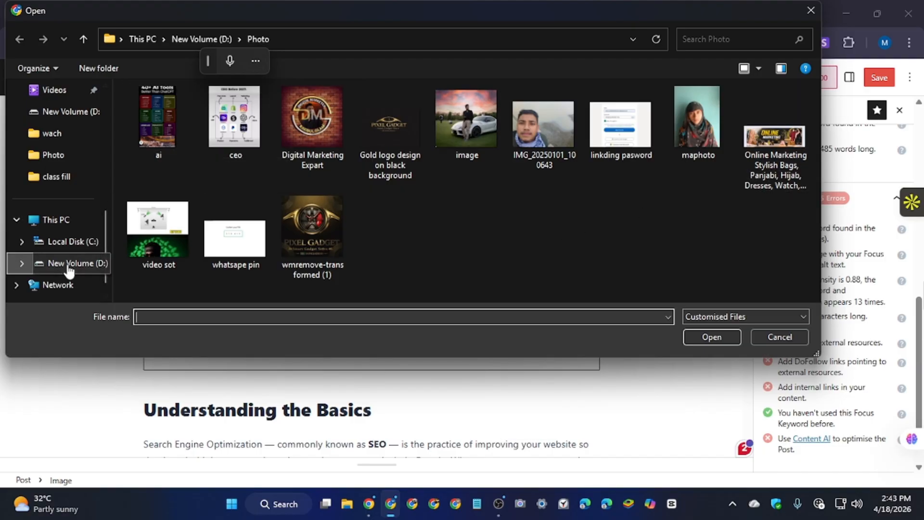
{"action": "left_click", "coordinate": [772, 122]}
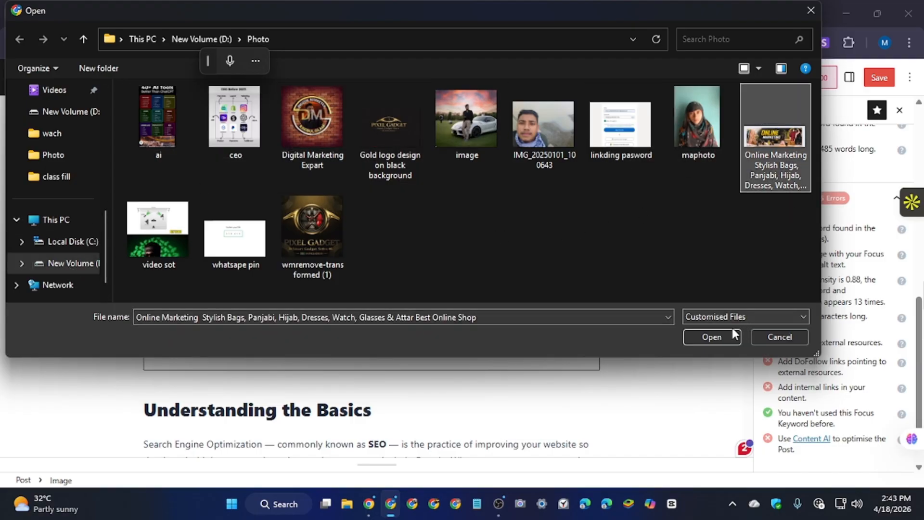
{"action": "left_click", "coordinate": [712, 336]}
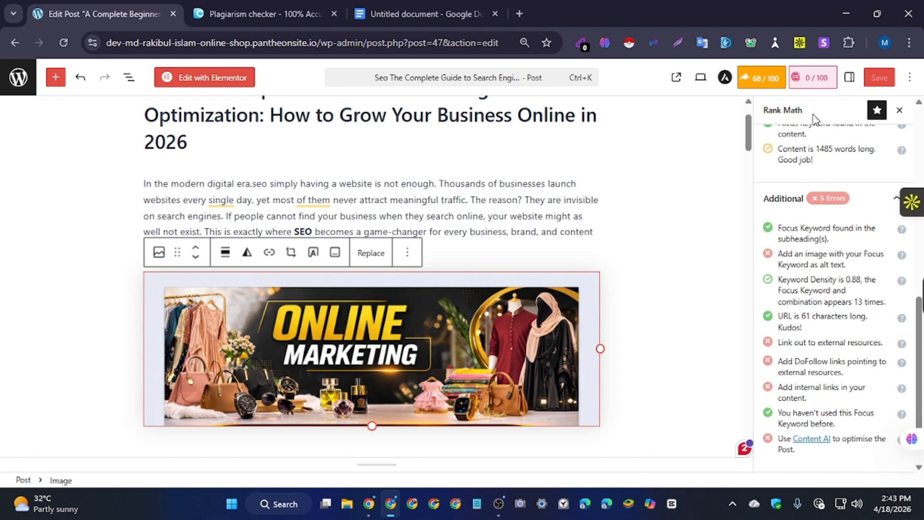
Set the alternative text of the Online Marketing image to "seo" in its block settings.
{"action": "left_click", "coordinate": [848, 79]}
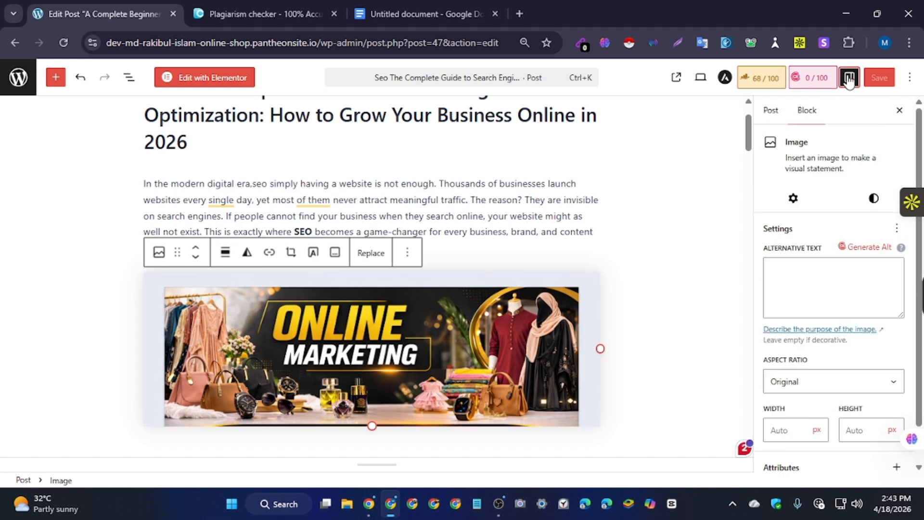
{"action": "left_click", "coordinate": [797, 276]}
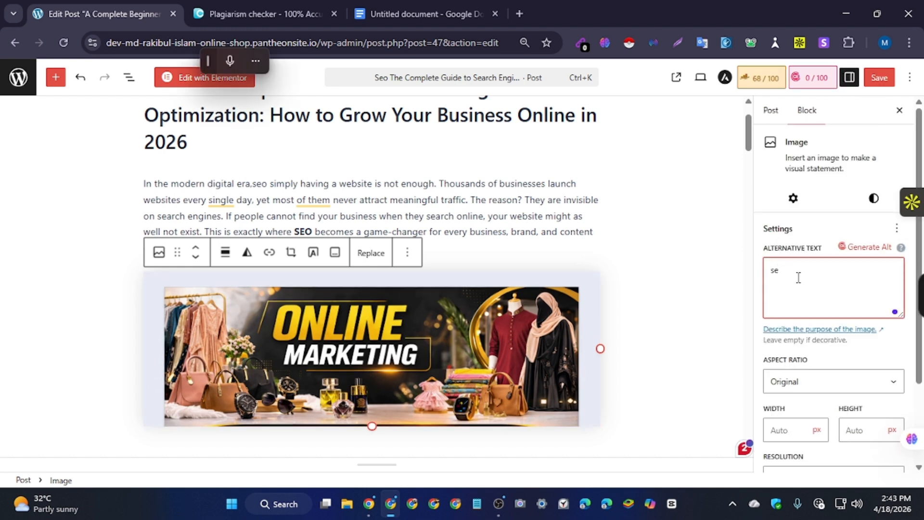
{"action": "scroll", "coordinate": [838, 385], "scroll_direction": "down", "scroll_amount": 2}
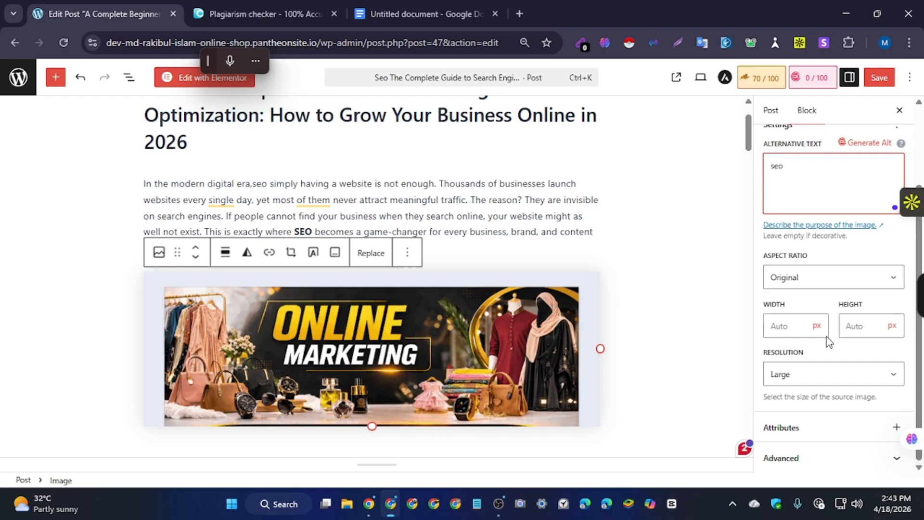
Set the image's title attribute to "seo" in its advanced settings and save the post.
{"action": "left_click", "coordinate": [895, 427]}
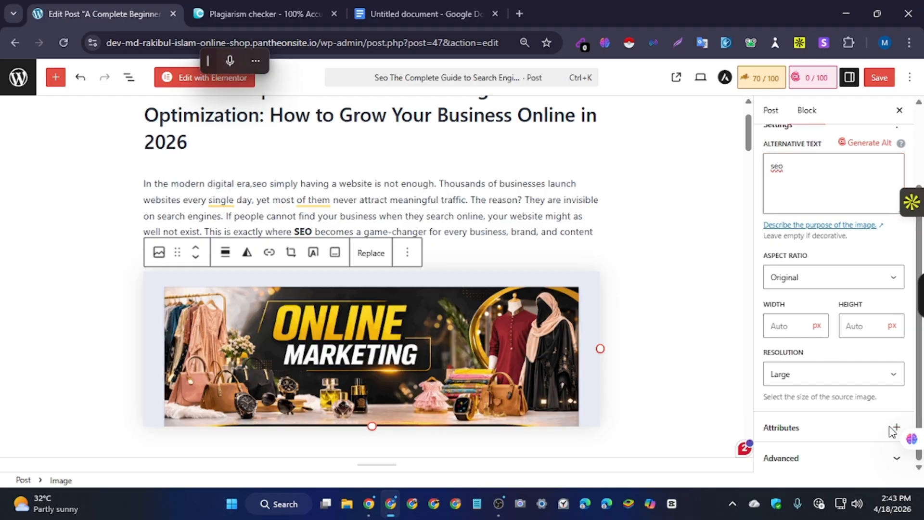
{"action": "left_click", "coordinate": [896, 427]}
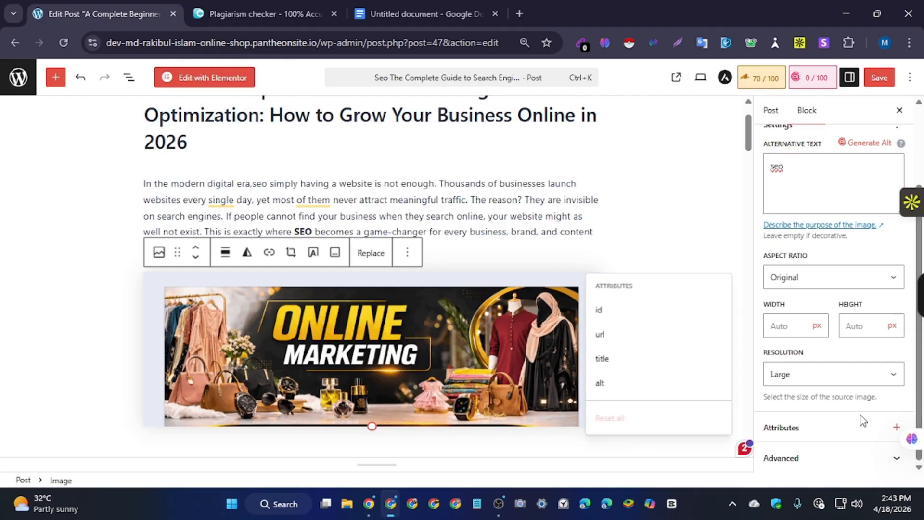
{"action": "left_click", "coordinate": [898, 457]}
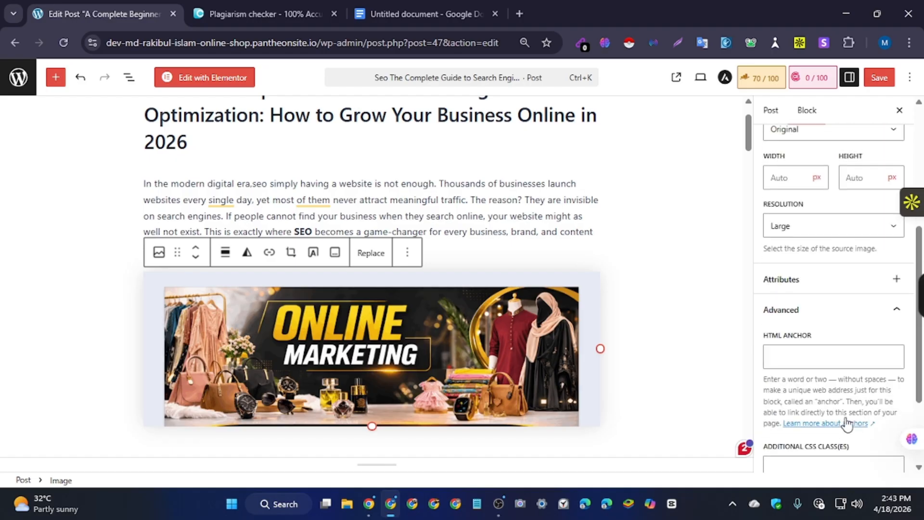
{"action": "scroll", "coordinate": [794, 359], "scroll_direction": "down", "scroll_amount": 3}
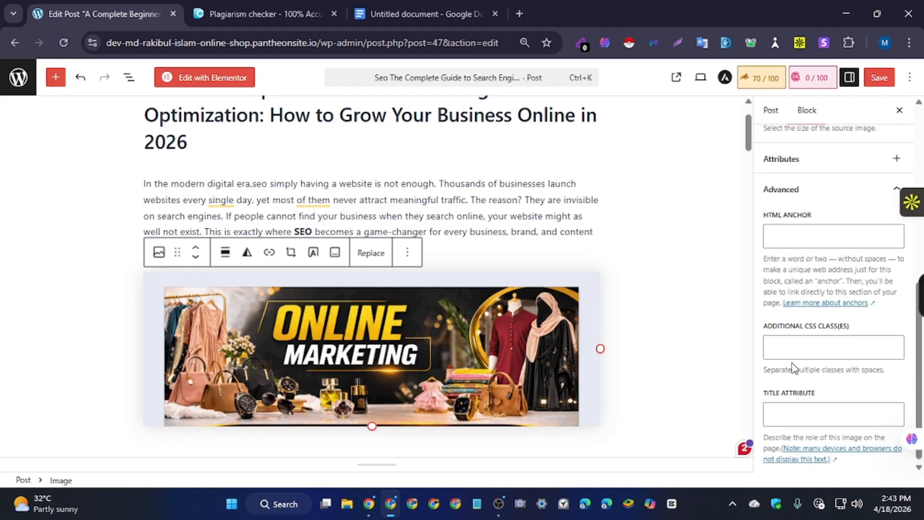
{"action": "left_click", "coordinate": [796, 414]}
{"action": "type", "text": "se"}
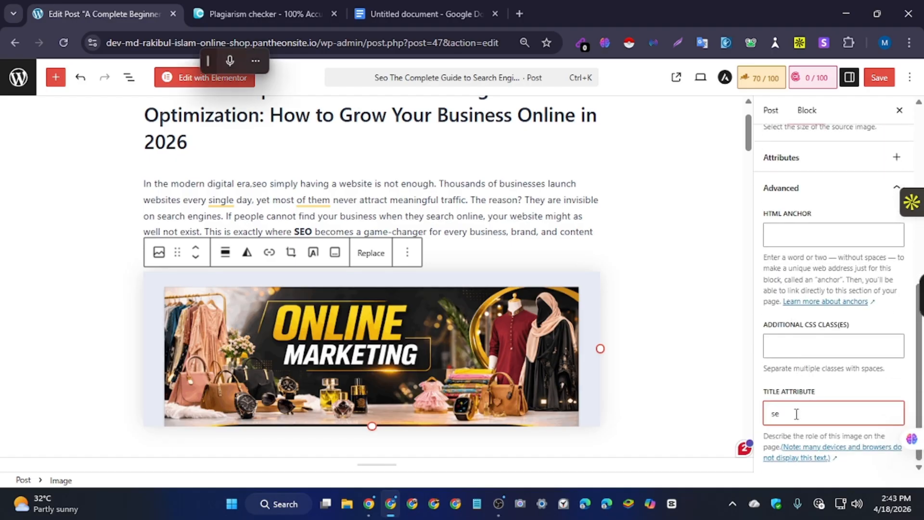
{"action": "type", "text": "o"}
{"action": "left_click", "coordinate": [879, 78]}
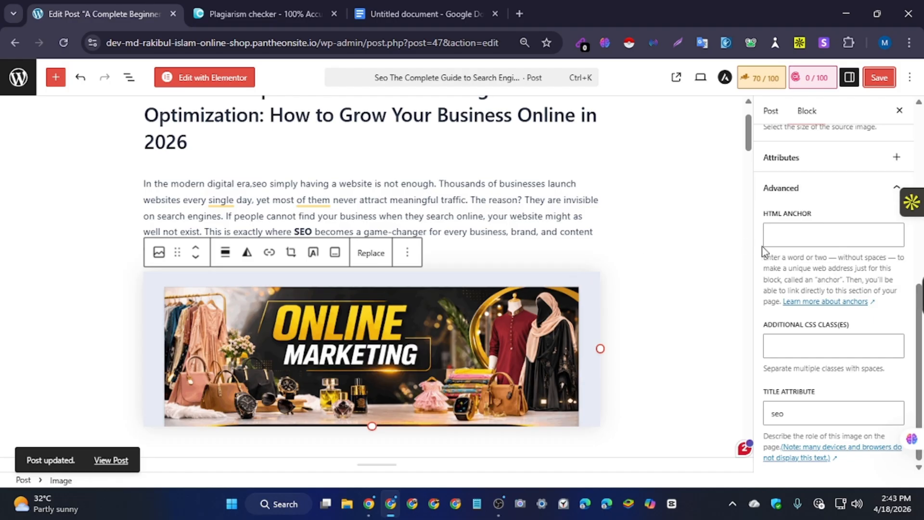
Review Rank Math's additional checks again and open link entry for the bold word "SEO" in the opening paragraph.
{"action": "left_click", "coordinate": [765, 83]}
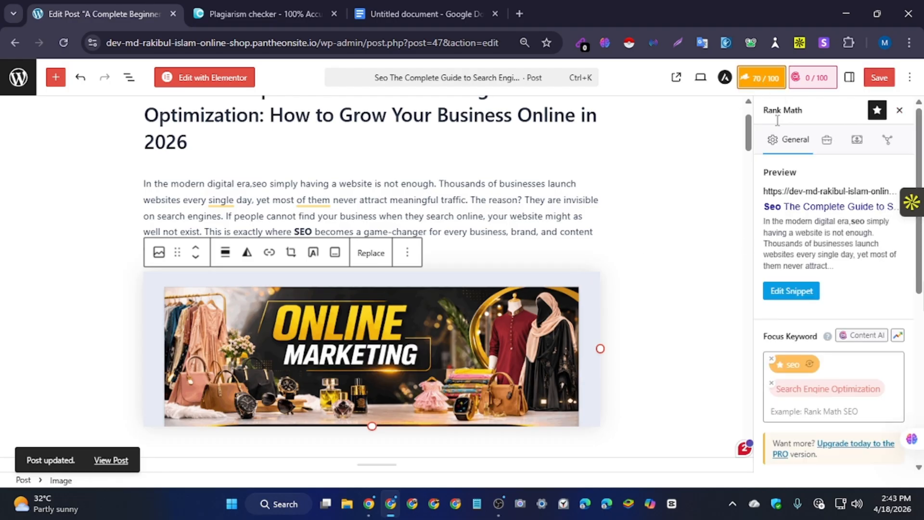
{"action": "scroll", "coordinate": [832, 263], "scroll_direction": "down", "scroll_amount": 6}
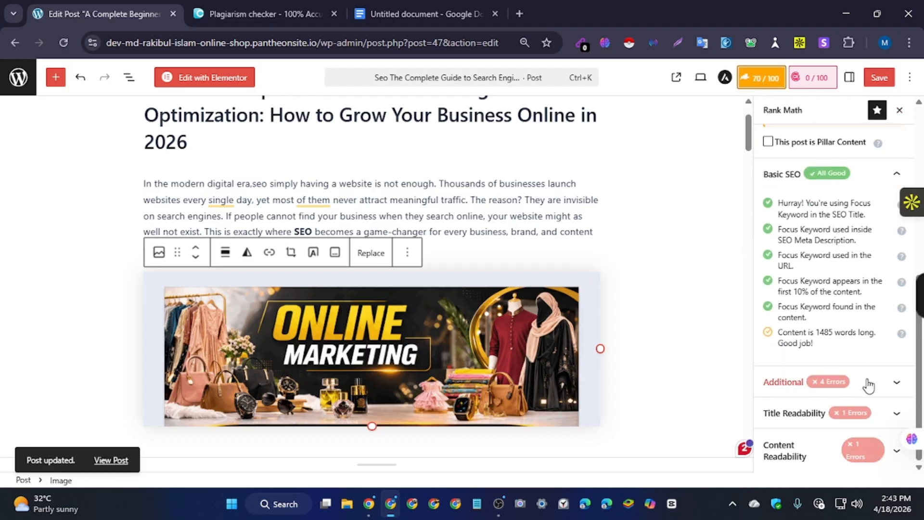
{"action": "left_click", "coordinate": [872, 385]}
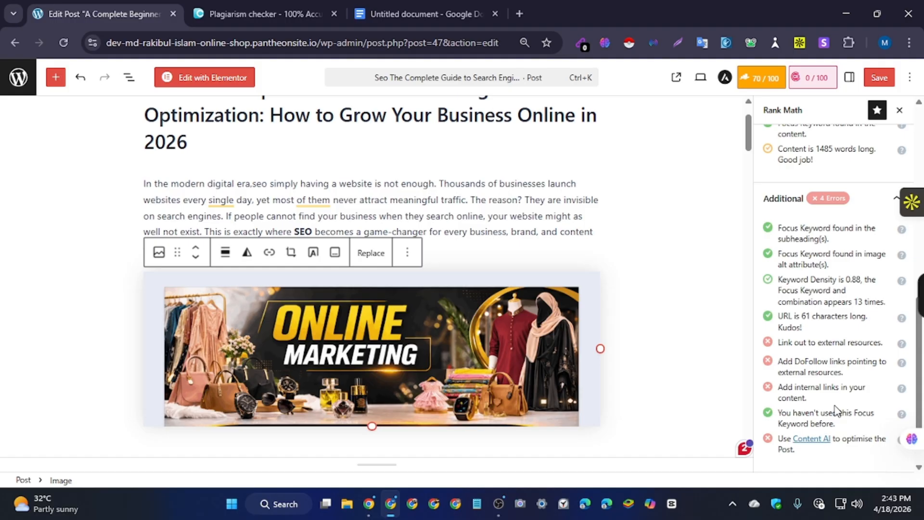
{"action": "scroll", "coordinate": [395, 320], "scroll_direction": "down", "scroll_amount": 1}
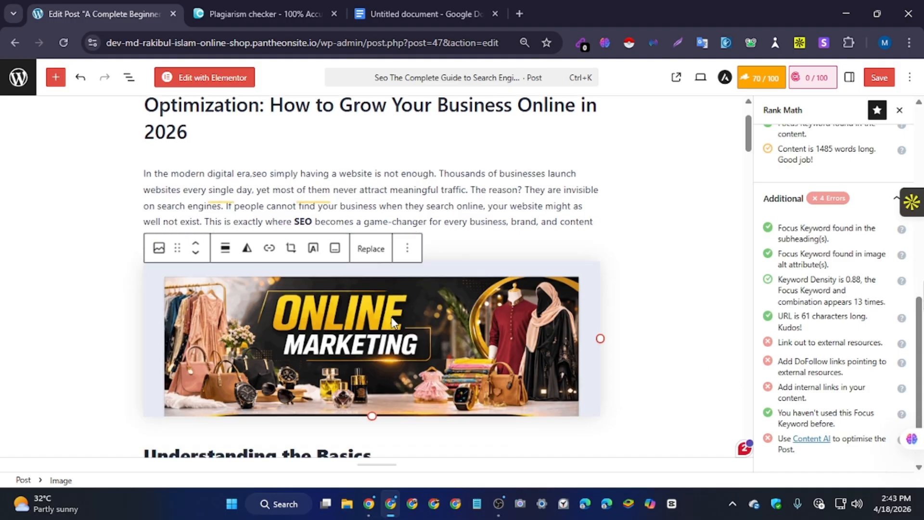
{"action": "scroll", "coordinate": [390, 313], "scroll_direction": "up", "scroll_amount": 1}
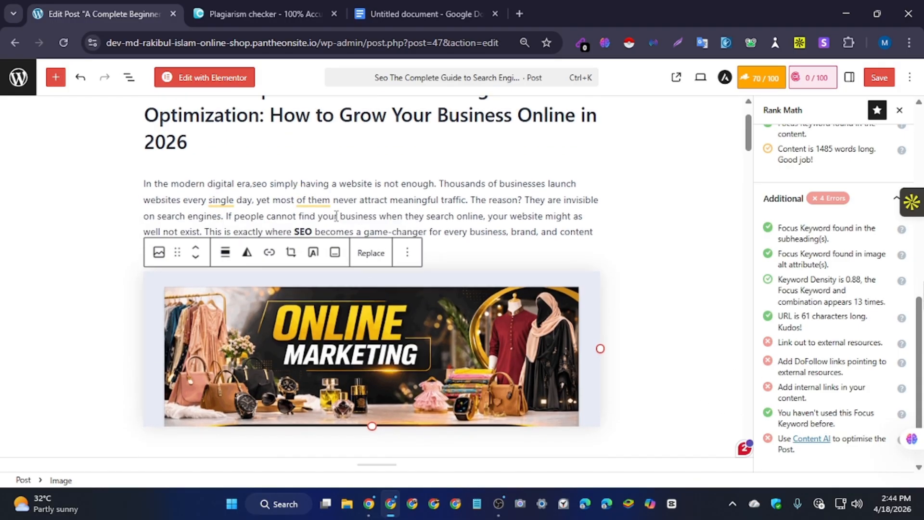
{"action": "double_click", "coordinate": [309, 231]}
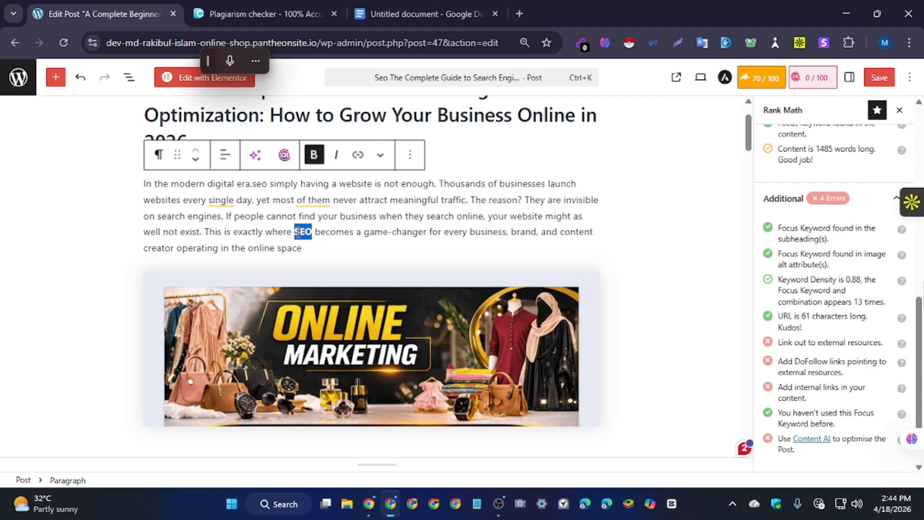
{"action": "left_click", "coordinate": [364, 158]}
Search Google for semrush in a new tab, open the Semrush website and copy its page address.
{"action": "left_click", "coordinate": [519, 14]}
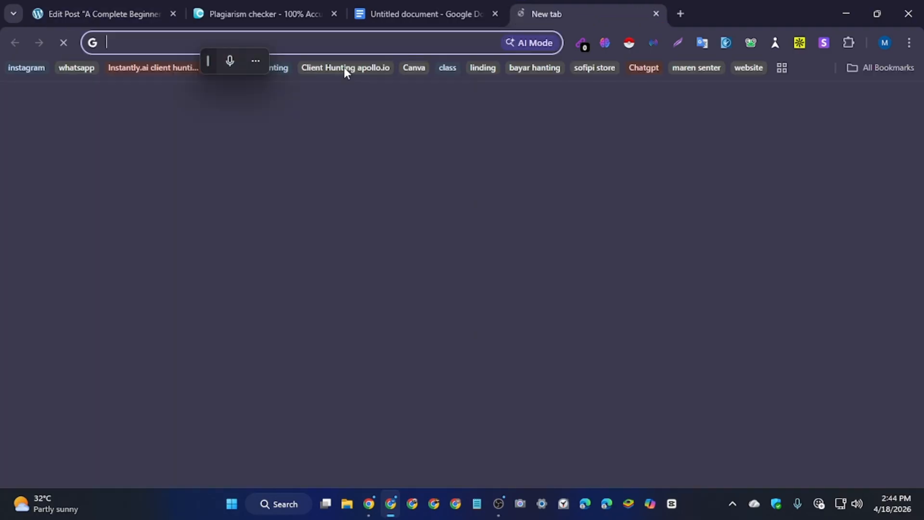
{"action": "left_click", "coordinate": [334, 42]}
{"action": "type", "text": "se"}
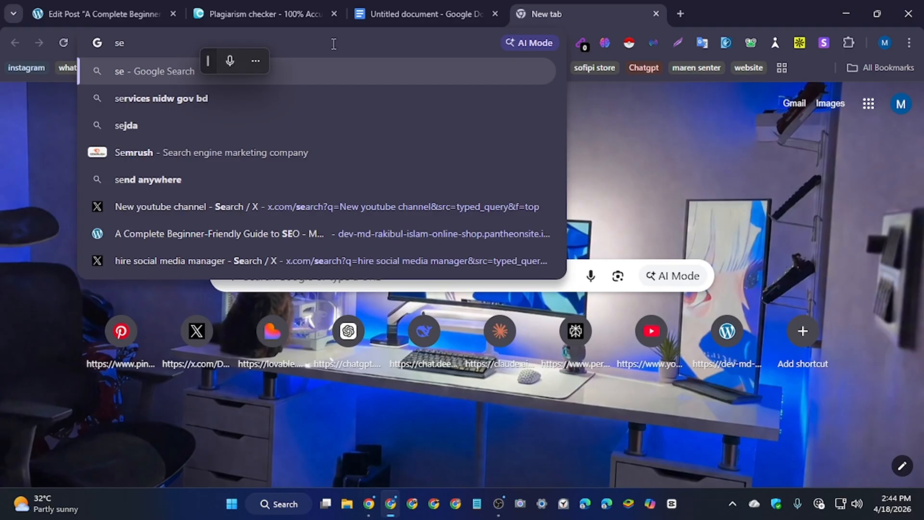
{"action": "type", "text": "o"}
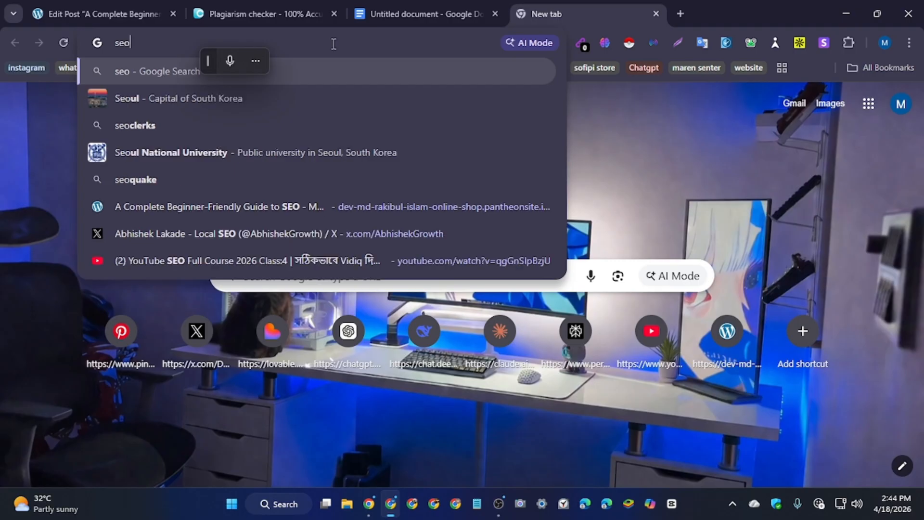
{"action": "key", "text": "BackSpace"}
{"action": "left_click", "coordinate": [205, 142]}
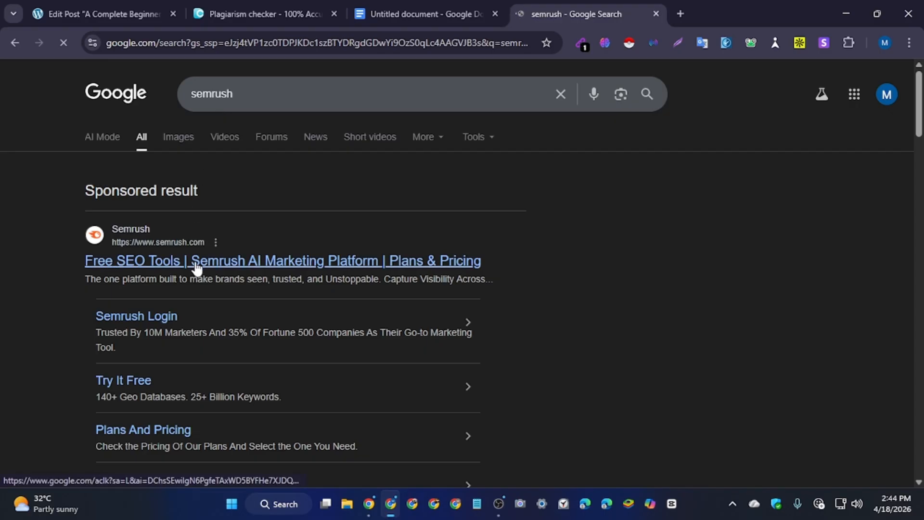
{"action": "left_click", "coordinate": [195, 264]}
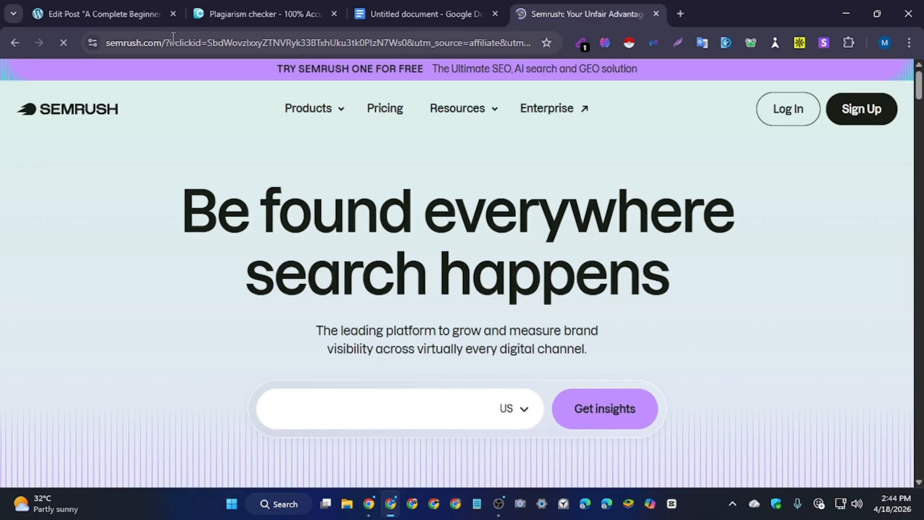
{"action": "left_click", "coordinate": [175, 40]}
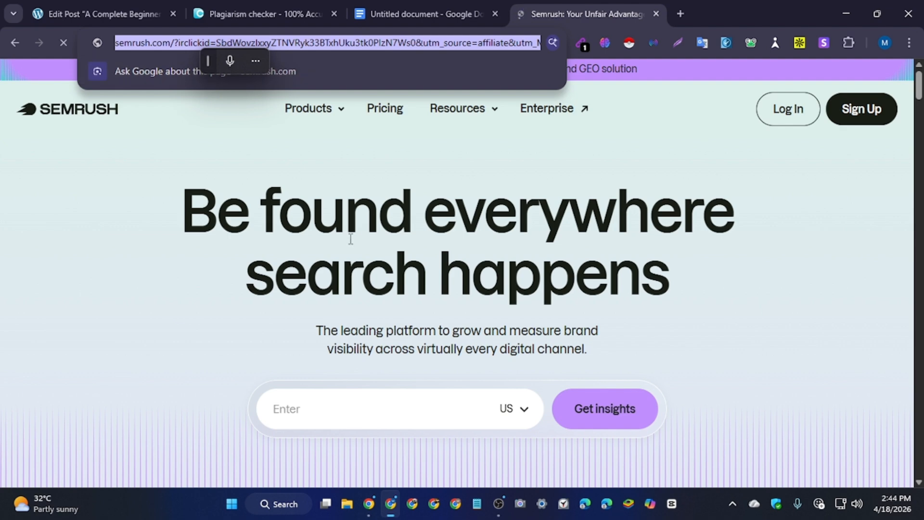
{"action": "scroll", "coordinate": [348, 246], "scroll_direction": "down", "scroll_amount": 8}
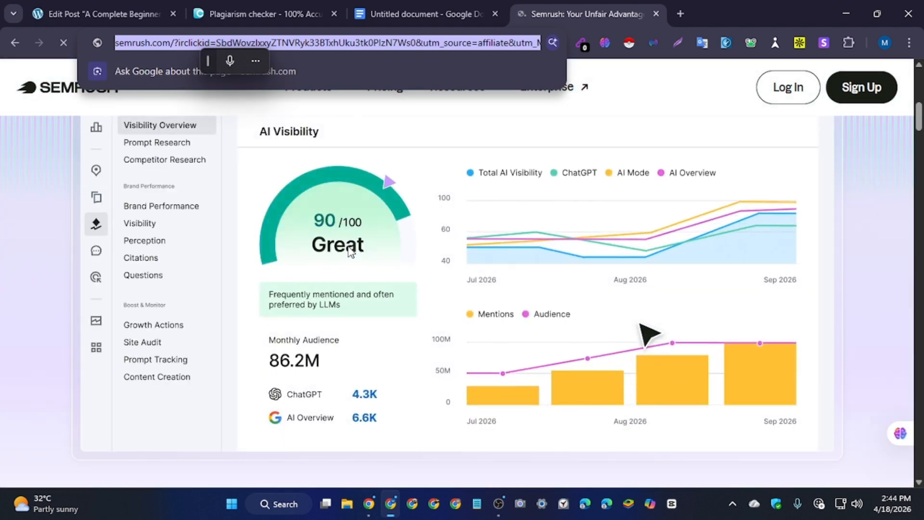
Return to the post, close the Google Docs tab, link the selected "SEO" to the copied Semrush address and save the post.
{"action": "left_click", "coordinate": [151, 6]}
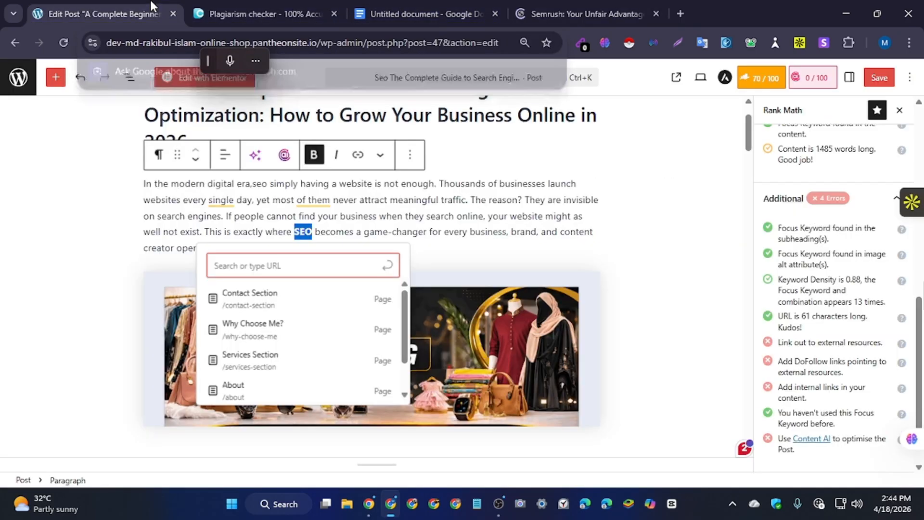
{"action": "left_click", "coordinate": [496, 13]}
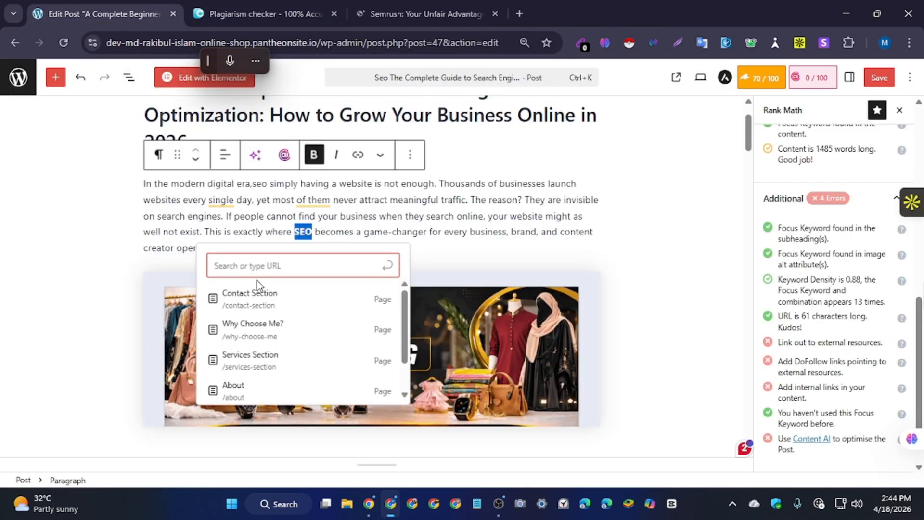
{"action": "key", "text": "ctrl+v"}
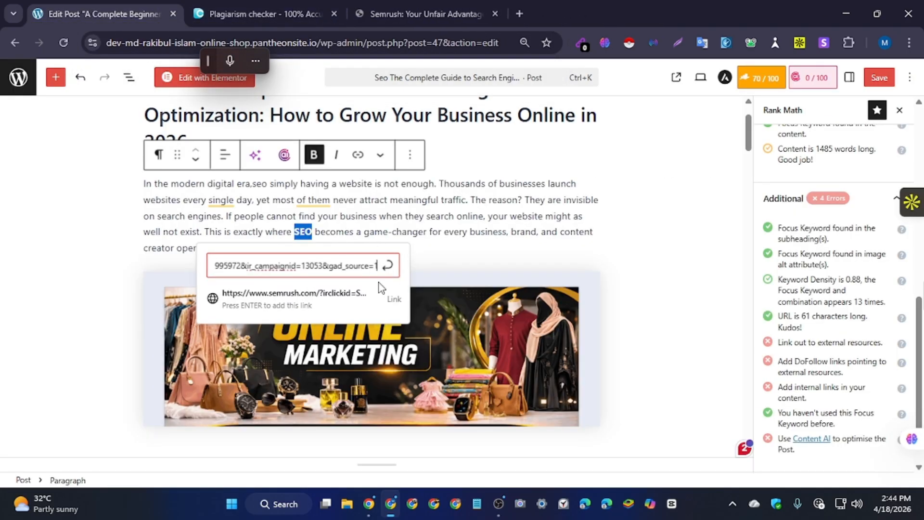
{"action": "left_click", "coordinate": [296, 299]}
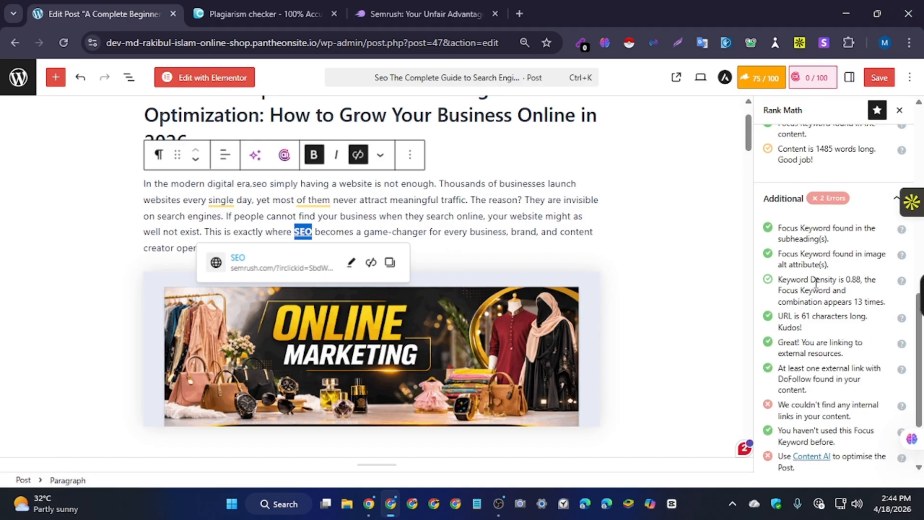
{"action": "scroll", "coordinate": [838, 385], "scroll_direction": "down", "scroll_amount": 2}
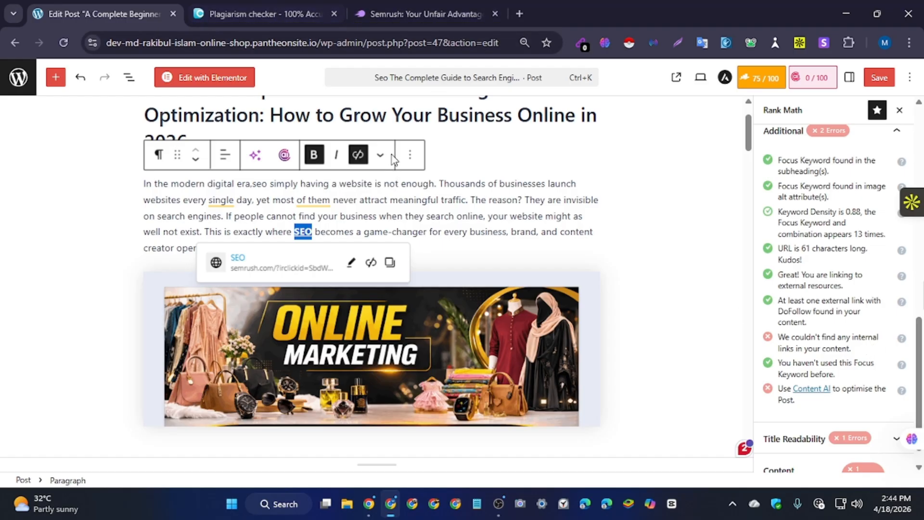
{"action": "left_click", "coordinate": [890, 82]}
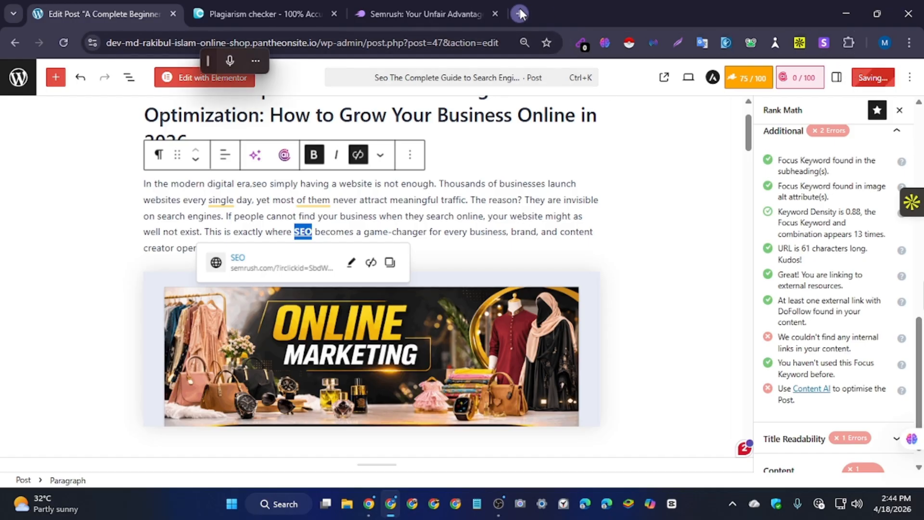
Open the shop site's home page in a new tab, copy its address and close that tab.
{"action": "left_click", "coordinate": [520, 13]}
{"action": "left_click", "coordinate": [745, 341]}
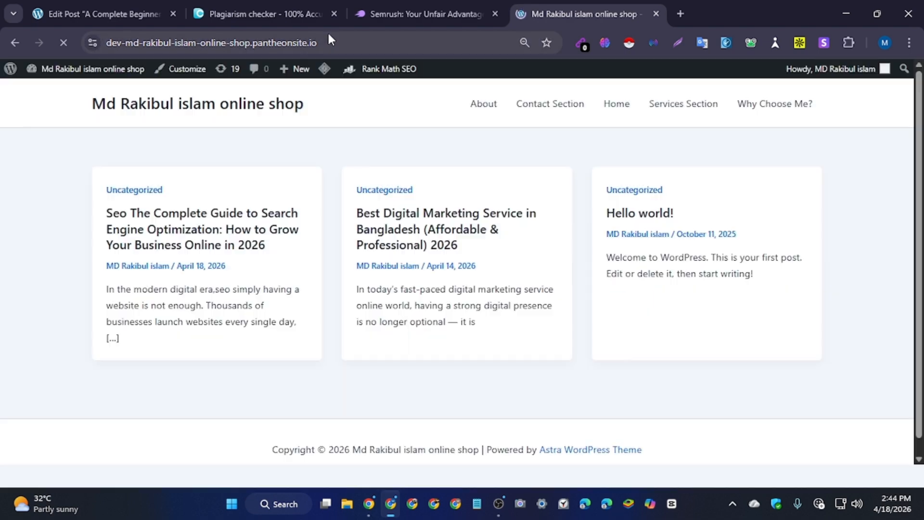
{"action": "left_click", "coordinate": [308, 43]}
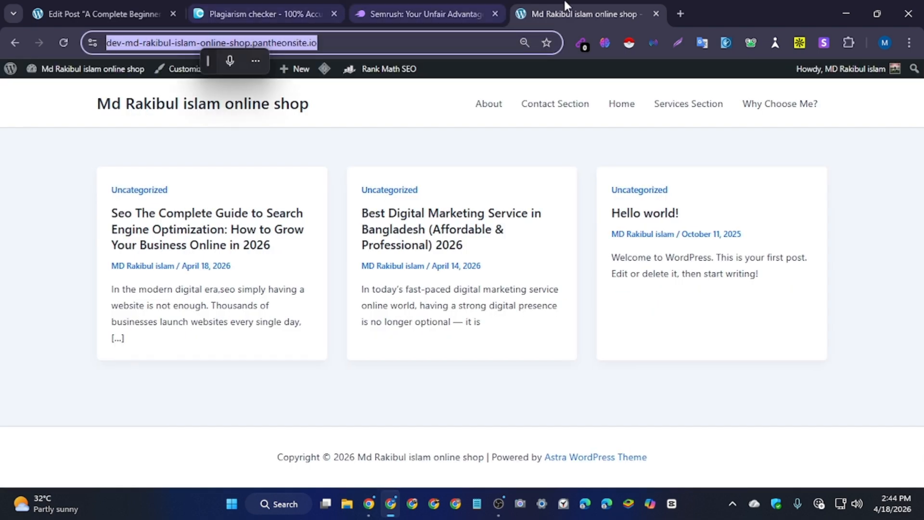
{"action": "left_click", "coordinate": [656, 14]}
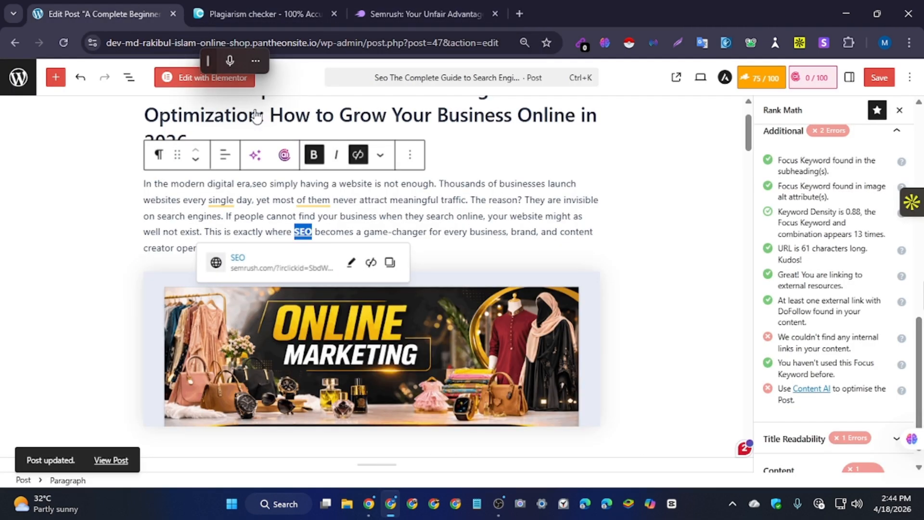
Link the words "together to improve" in the paragraph under "The Three Pillars of a Strong Strategy" to the copied site address.
{"action": "scroll", "coordinate": [374, 243], "scroll_direction": "down", "scroll_amount": 8}
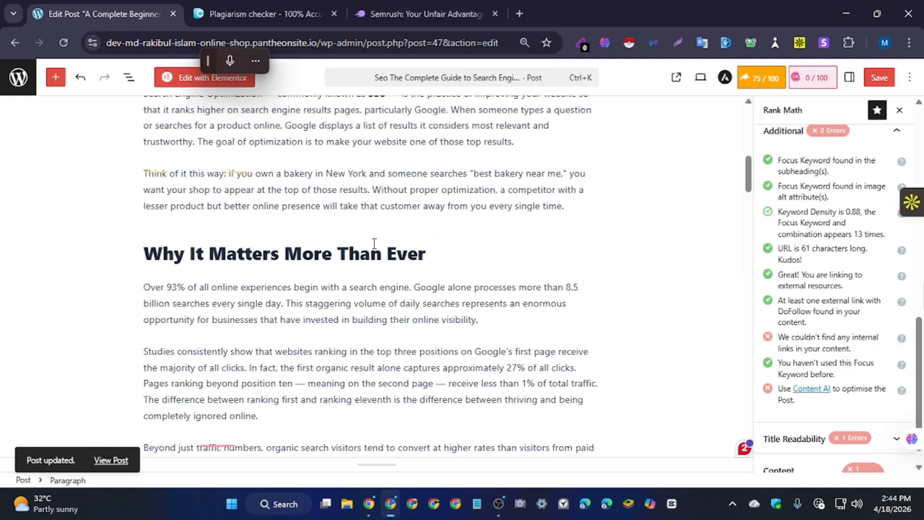
{"action": "scroll", "coordinate": [374, 243], "scroll_direction": "up", "scroll_amount": 1}
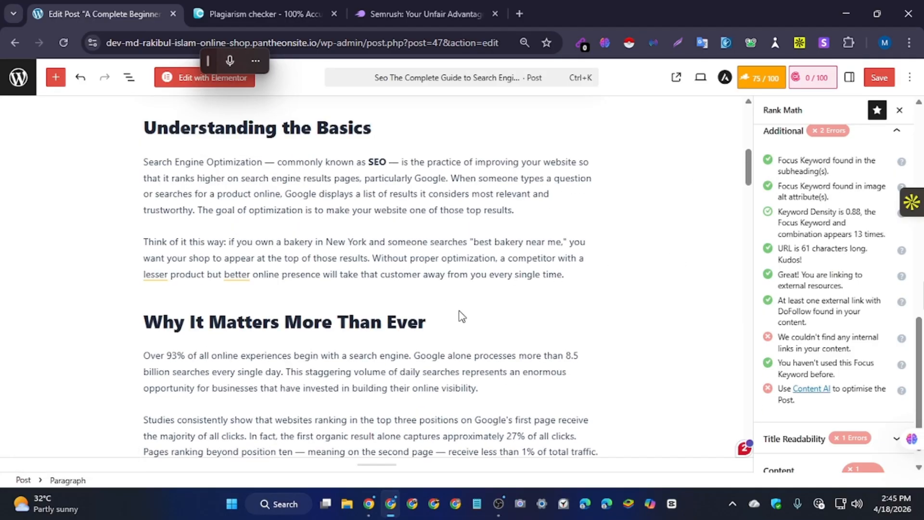
{"action": "scroll", "coordinate": [314, 298], "scroll_direction": "down", "scroll_amount": 1}
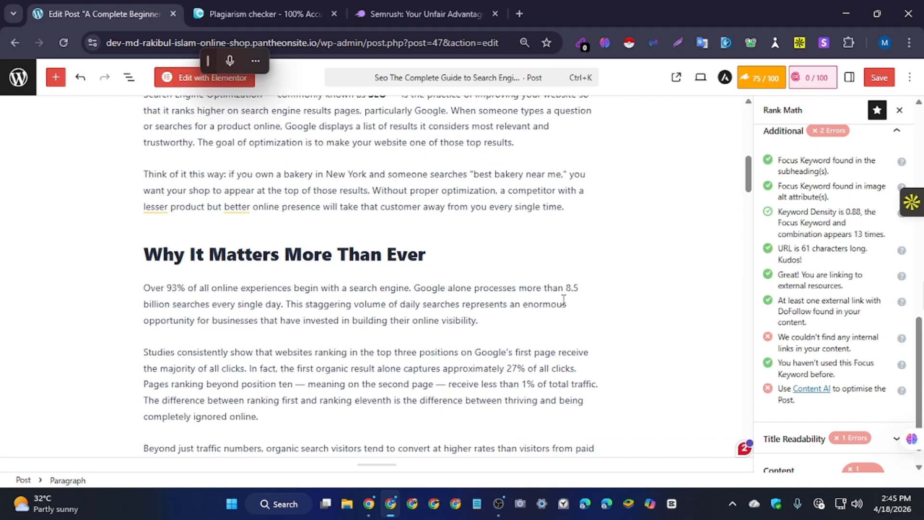
{"action": "scroll", "coordinate": [202, 305], "scroll_direction": "down", "scroll_amount": 1}
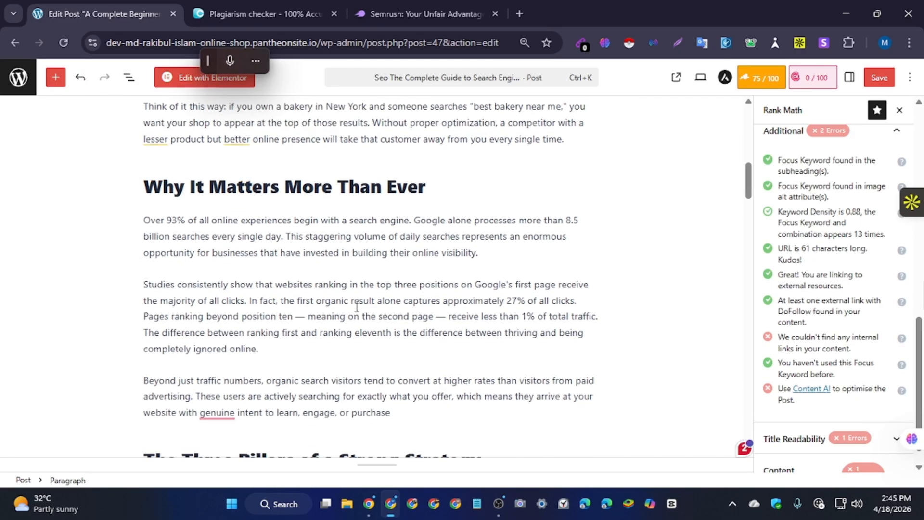
{"action": "scroll", "coordinate": [239, 331], "scroll_direction": "down", "scroll_amount": 3}
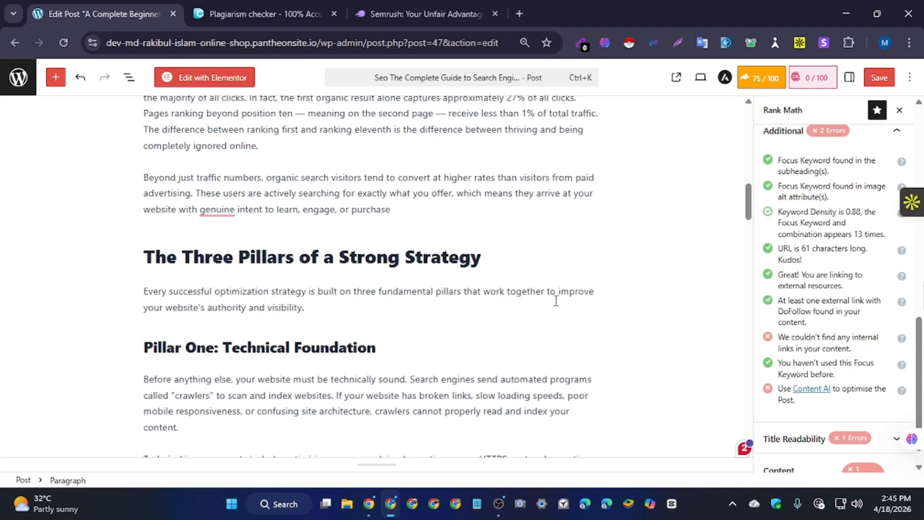
{"action": "left_click_drag", "start_coordinate": [507, 292], "coordinate": [594, 298]}
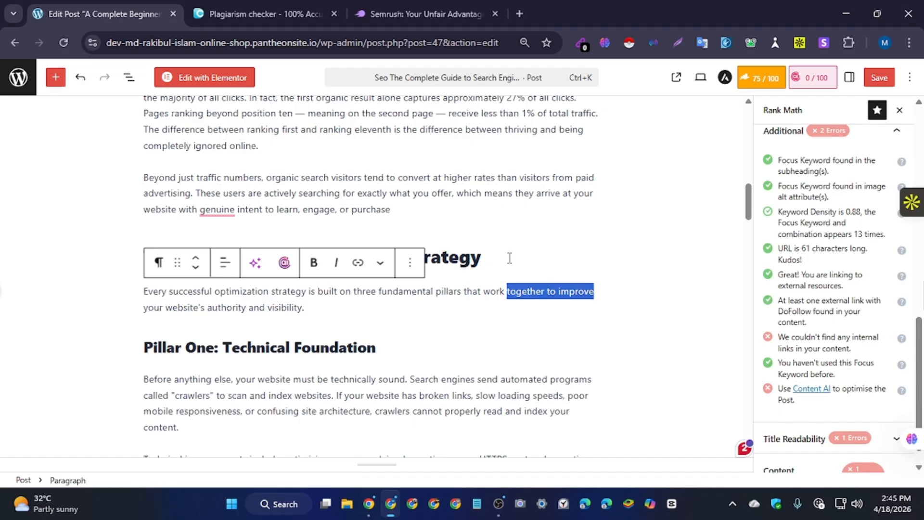
{"action": "left_click", "coordinate": [358, 263]}
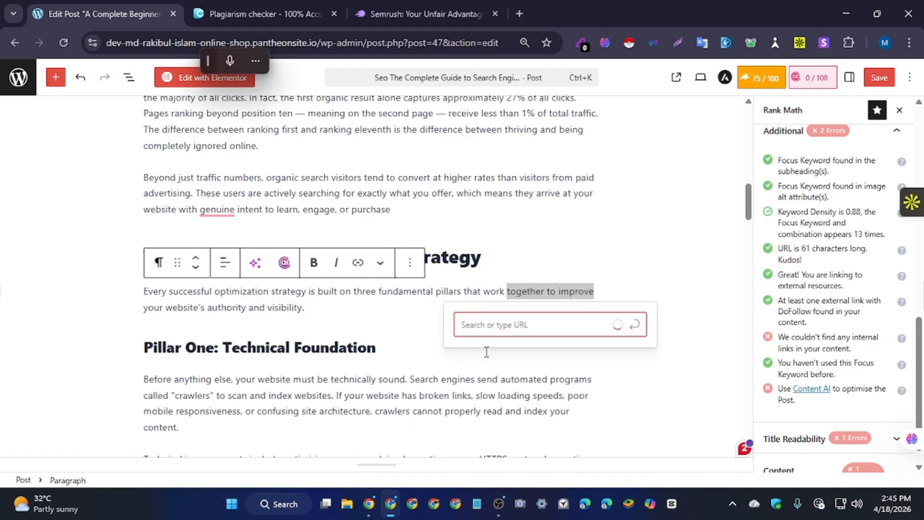
{"action": "key", "text": "ctrl+v"}
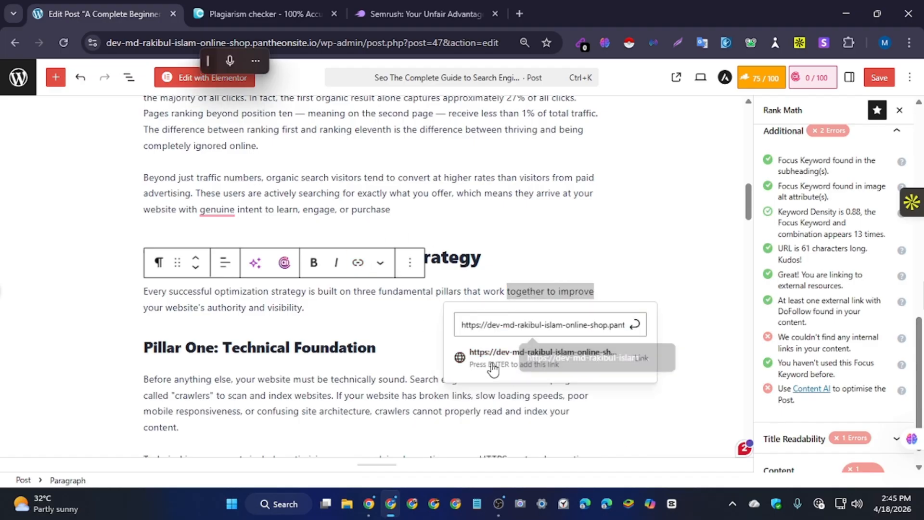
{"action": "left_click", "coordinate": [535, 359]}
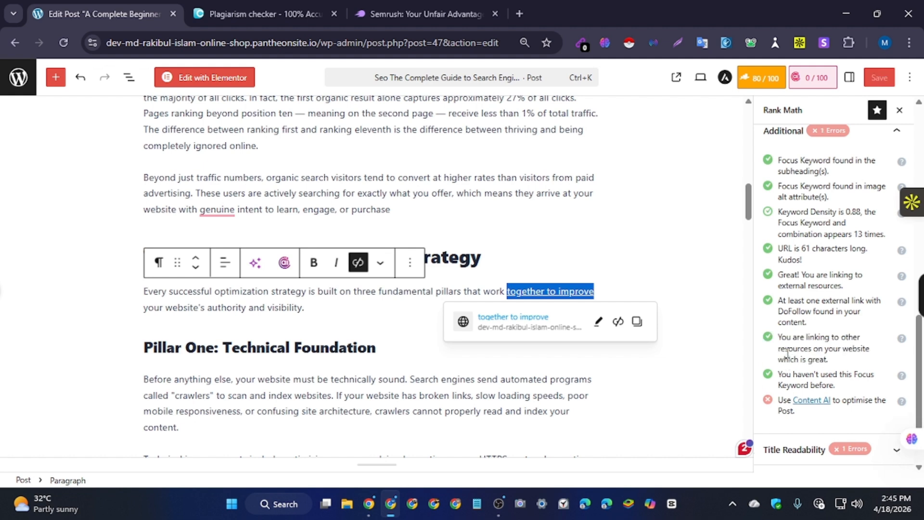
Open Content AI from Rank Math's remaining additional check and close it again without connecting an account.
{"action": "scroll", "coordinate": [780, 312], "scroll_direction": "down", "scroll_amount": 1}
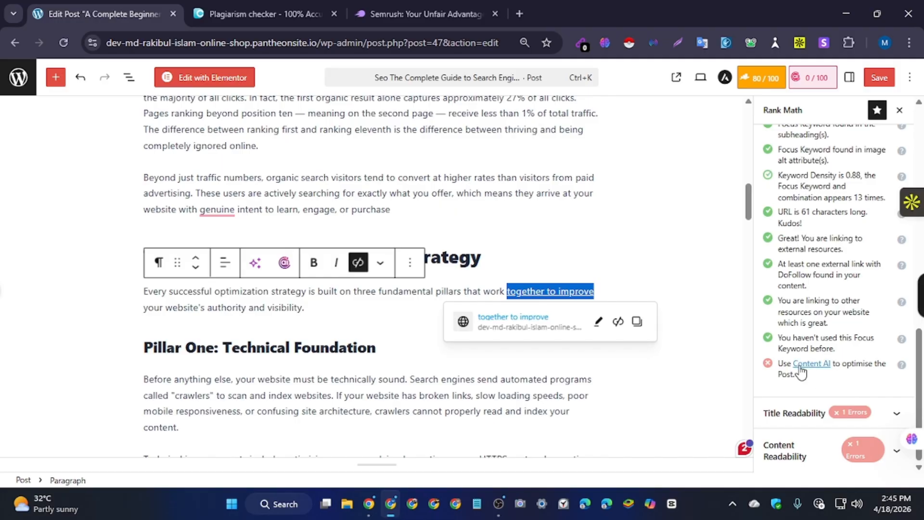
{"action": "scroll", "coordinate": [326, 308], "scroll_direction": "down", "scroll_amount": 1}
{"action": "scroll", "coordinate": [326, 308], "scroll_direction": "up", "scroll_amount": 12}
{"action": "scroll", "coordinate": [326, 308], "scroll_direction": "up", "scroll_amount": 3}
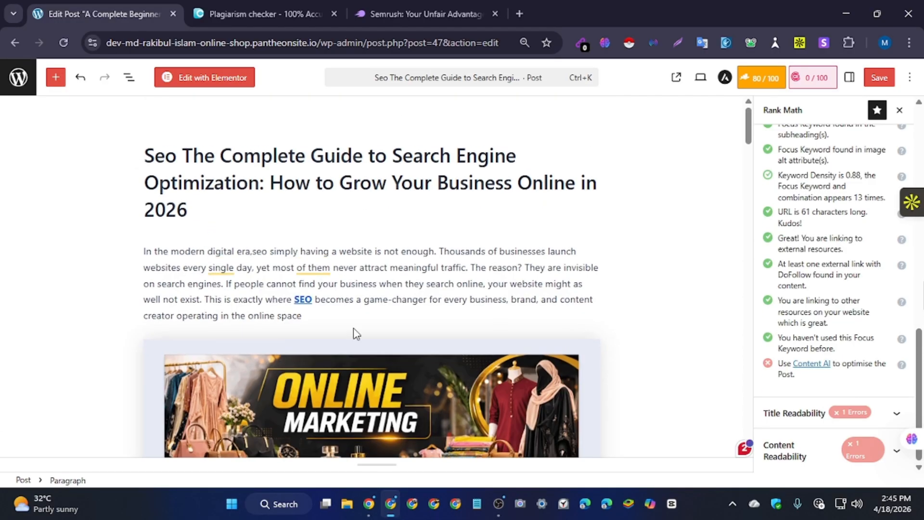
{"action": "scroll", "coordinate": [354, 330], "scroll_direction": "down", "scroll_amount": 10}
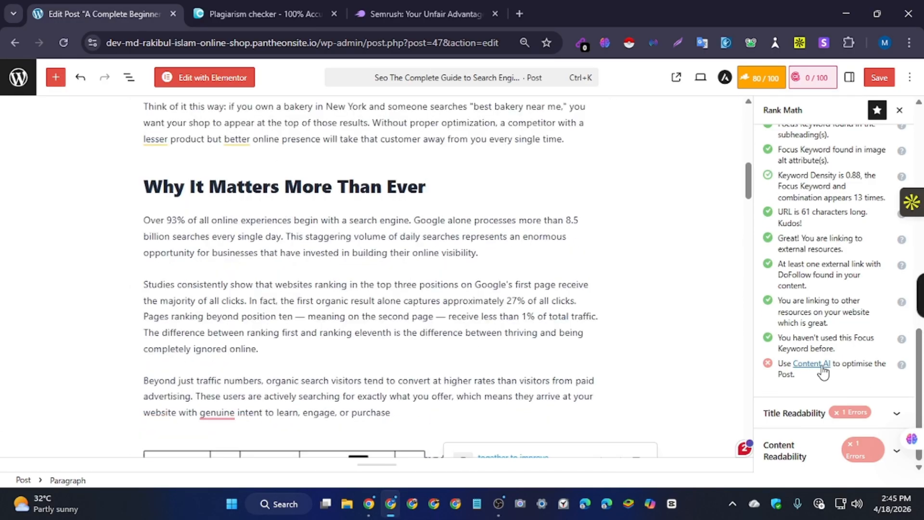
{"action": "left_click", "coordinate": [821, 365]}
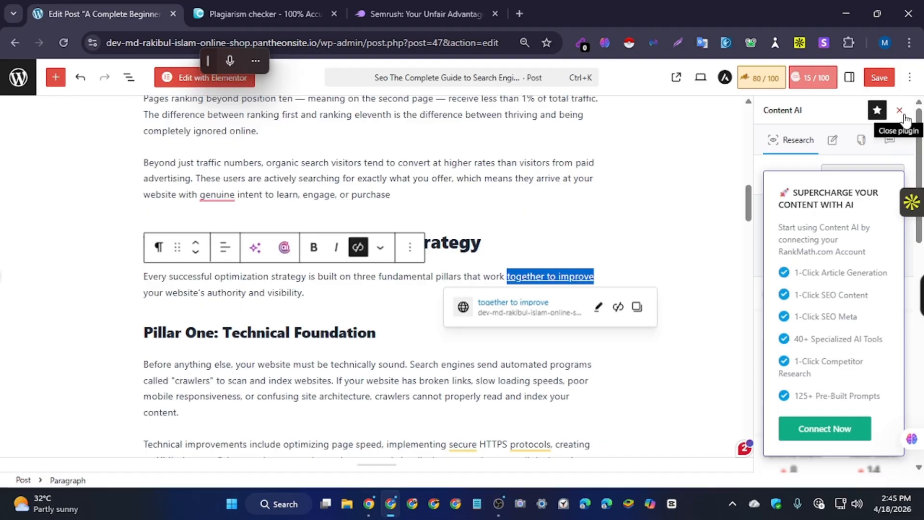
{"action": "left_click", "coordinate": [700, 232]}
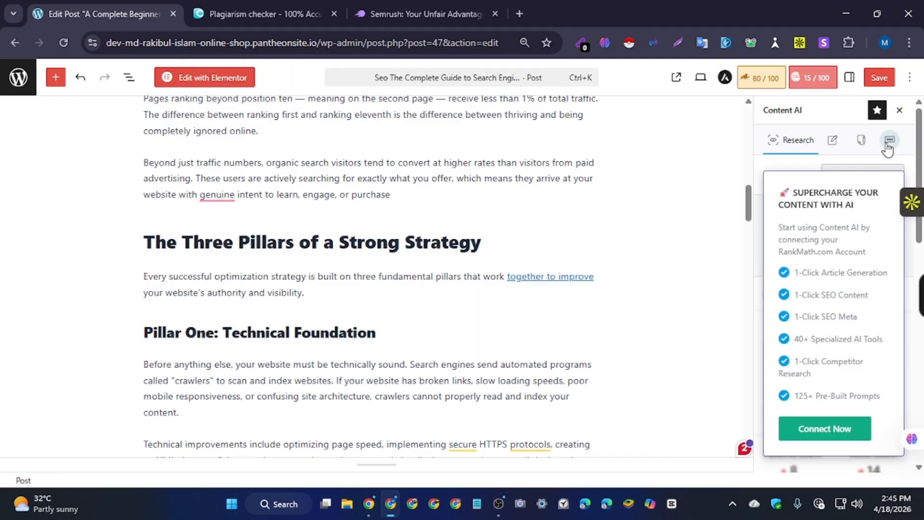
{"action": "left_click", "coordinate": [900, 110]}
Reopen the Rank Math analysis and review its additional, title readability and content readability checks.
{"action": "left_click", "coordinate": [774, 83]}
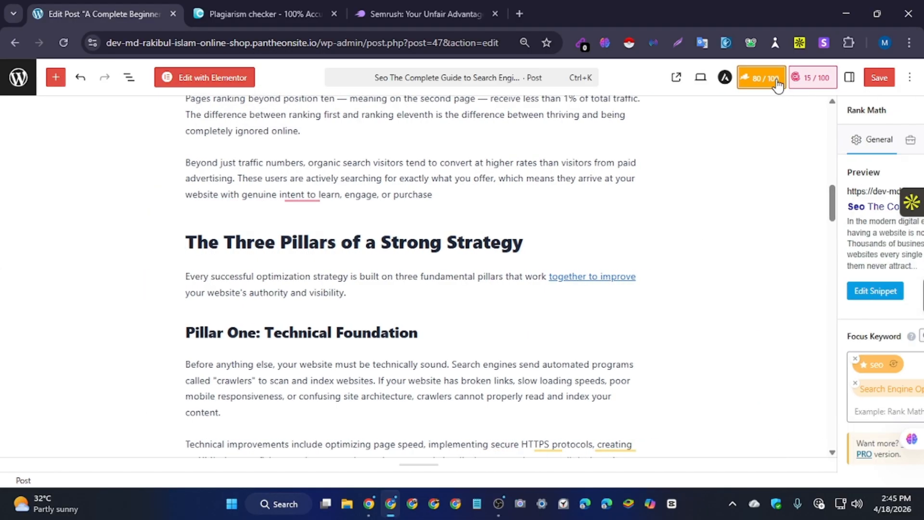
{"action": "scroll", "coordinate": [823, 367], "scroll_direction": "down", "scroll_amount": 6}
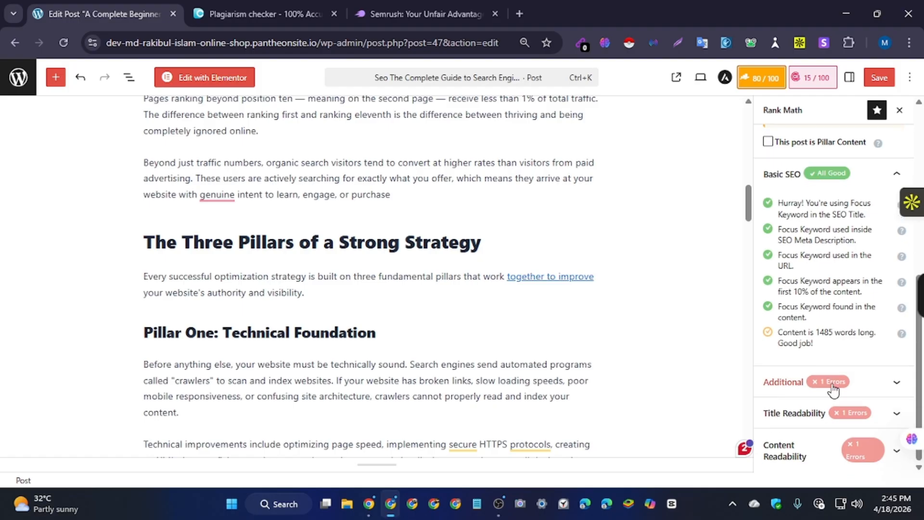
{"action": "left_click", "coordinate": [893, 385]}
{"action": "scroll", "coordinate": [888, 424], "scroll_direction": "down", "scroll_amount": 5}
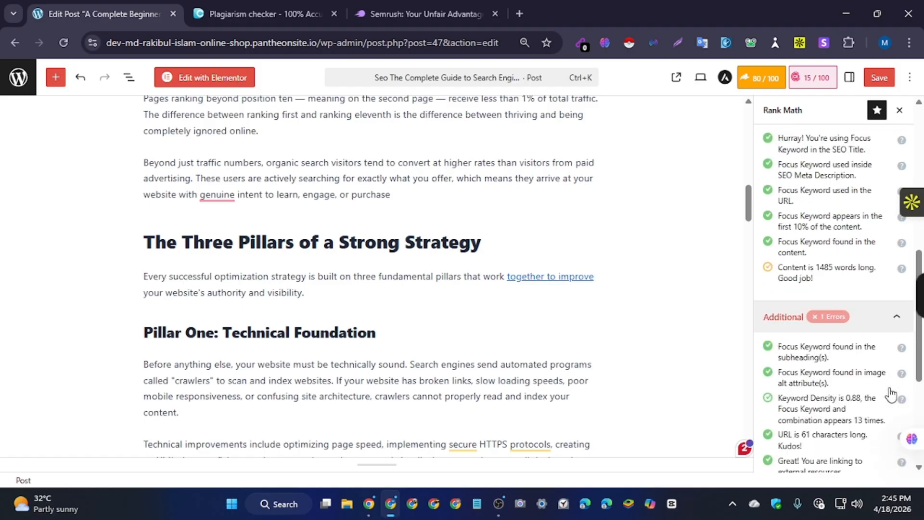
{"action": "left_click", "coordinate": [897, 413]}
{"action": "scroll", "coordinate": [894, 417], "scroll_direction": "down", "scroll_amount": 2}
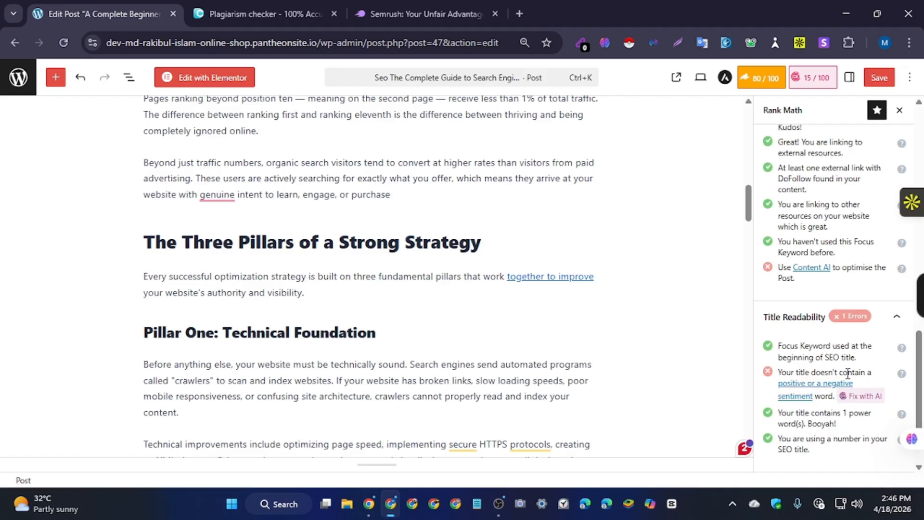
{"action": "scroll", "coordinate": [450, 381], "scroll_direction": "up", "scroll_amount": 1}
{"action": "scroll", "coordinate": [450, 381], "scroll_direction": "down", "scroll_amount": 4}
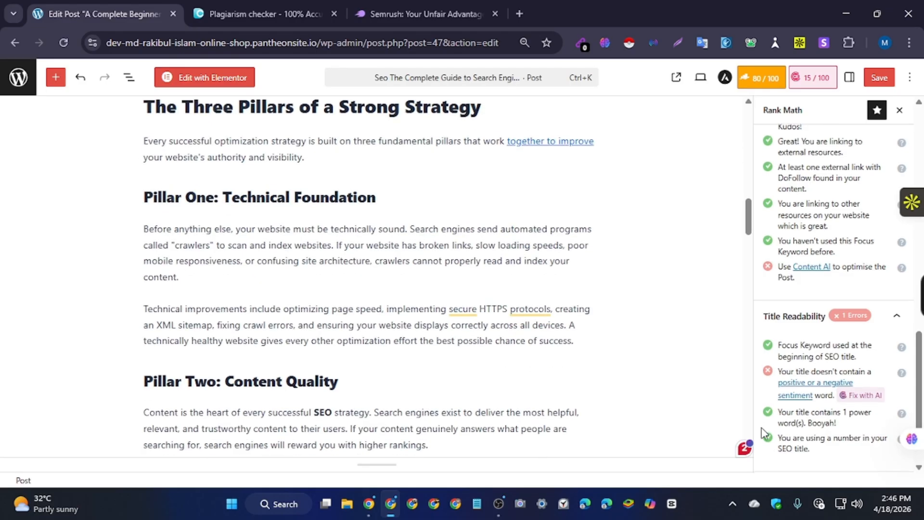
{"action": "scroll", "coordinate": [824, 428], "scroll_direction": "down", "scroll_amount": 1}
{"action": "scroll", "coordinate": [822, 447], "scroll_direction": "down", "scroll_amount": 2}
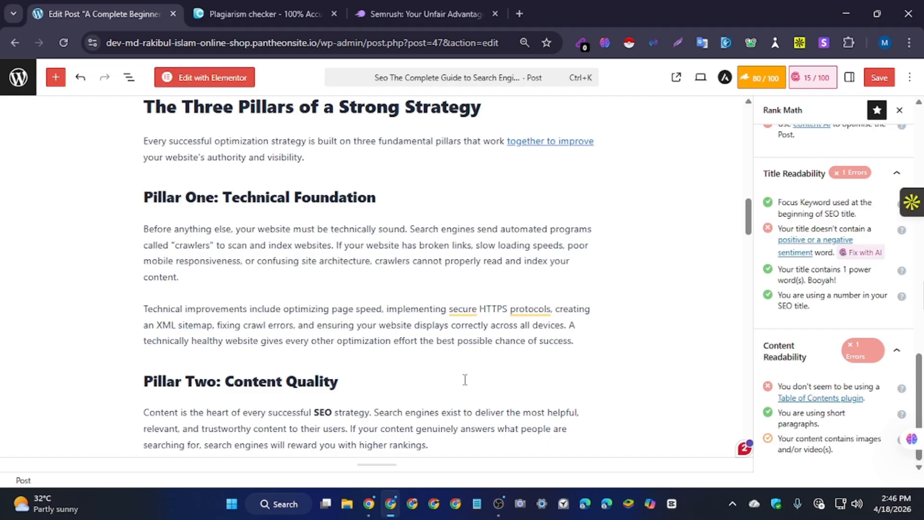
Insert a Gallery block between the "Header Tags" and "Image Optimization" paragraphs.
{"action": "scroll", "coordinate": [549, 207], "scroll_direction": "down", "scroll_amount": 3}
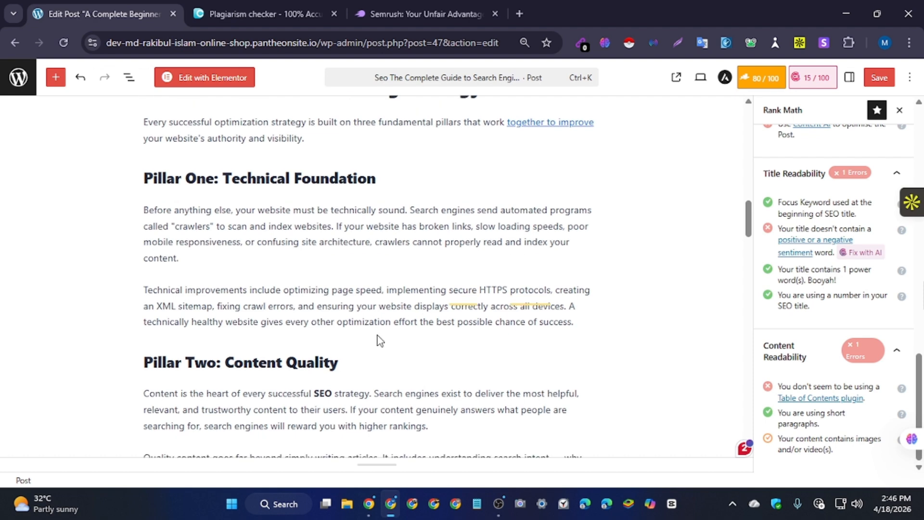
{"action": "left_click", "coordinate": [501, 245]}
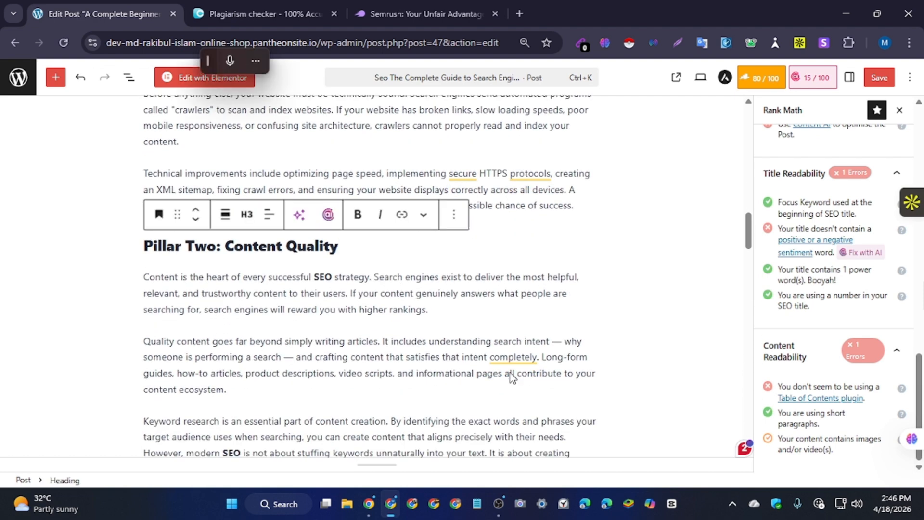
{"action": "scroll", "coordinate": [366, 265], "scroll_direction": "down", "scroll_amount": 9}
{"action": "scroll", "coordinate": [335, 294], "scroll_direction": "up", "scroll_amount": 1}
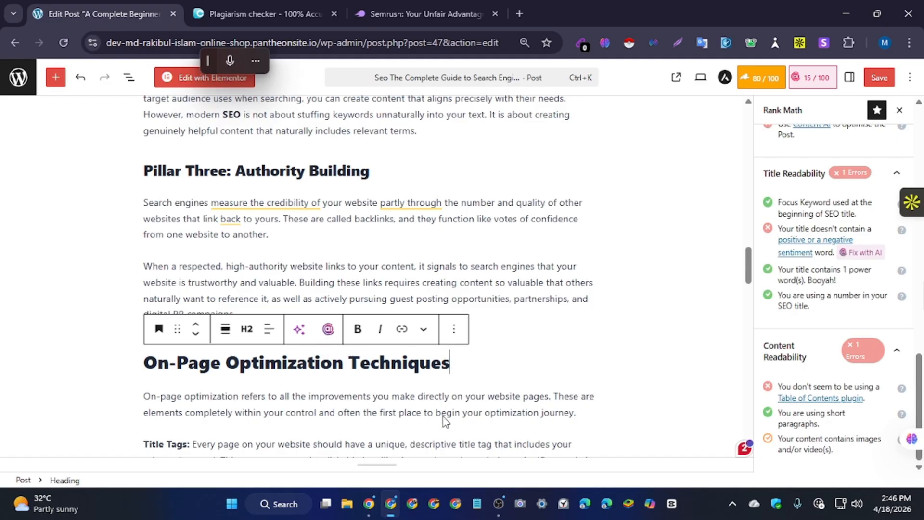
{"action": "scroll", "coordinate": [443, 417], "scroll_direction": "down", "scroll_amount": 5}
{"action": "left_click", "coordinate": [342, 340]}
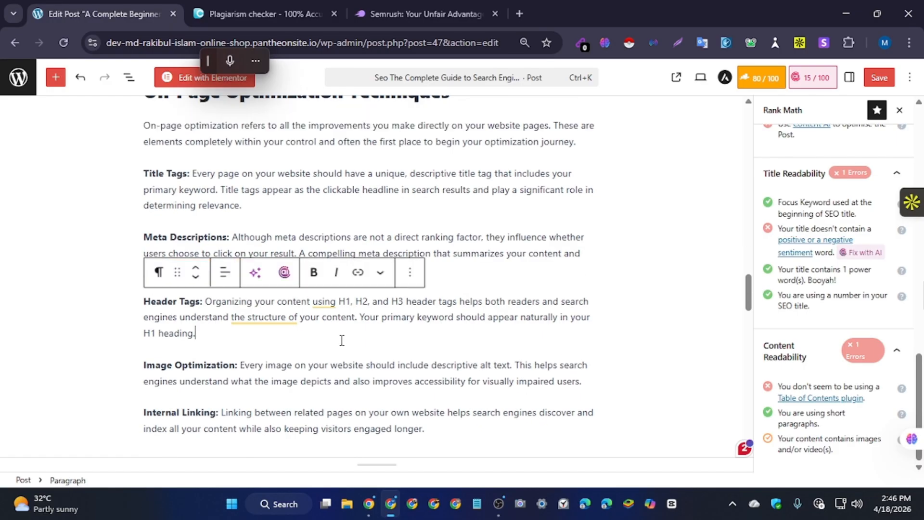
{"action": "left_click", "coordinate": [368, 347]}
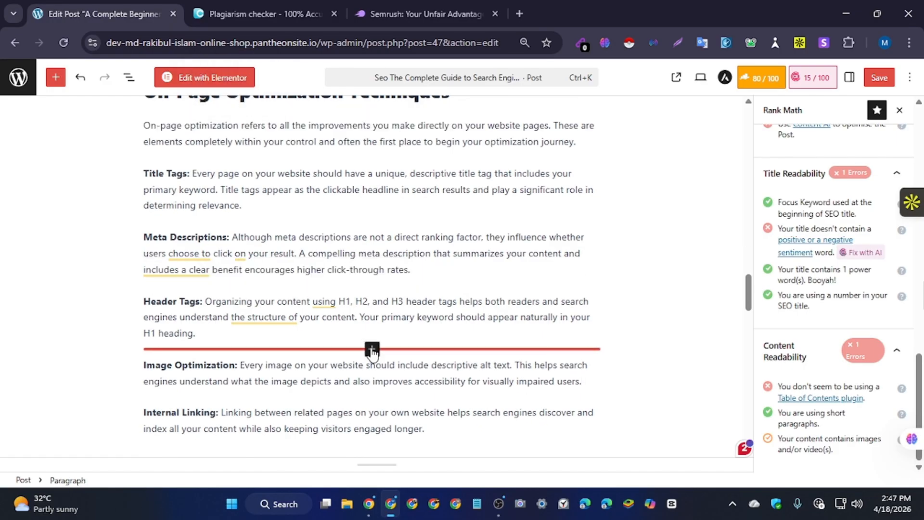
{"action": "left_click", "coordinate": [371, 348]}
{"action": "scroll", "coordinate": [355, 423], "scroll_direction": "down", "scroll_amount": 2}
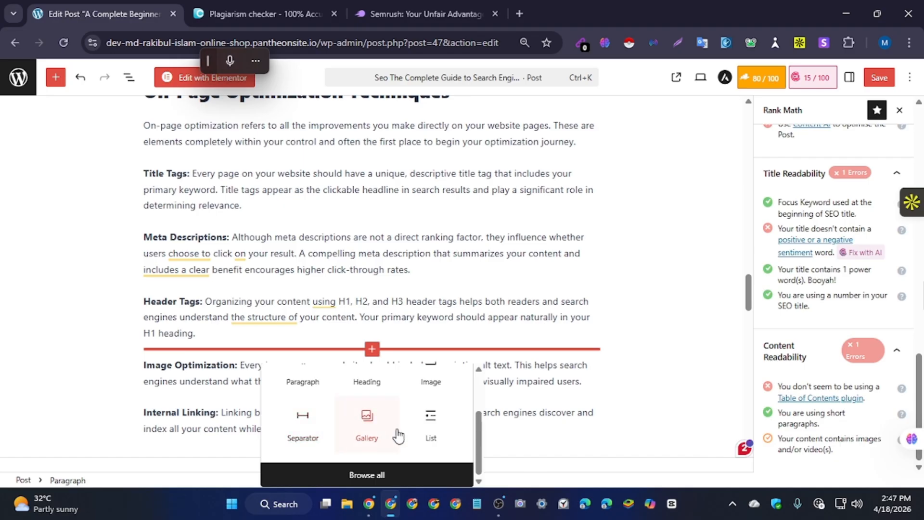
{"action": "scroll", "coordinate": [393, 435], "scroll_direction": "up", "scroll_amount": 1}
{"action": "scroll", "coordinate": [391, 428], "scroll_direction": "down", "scroll_amount": 1}
{"action": "left_click", "coordinate": [369, 417]}
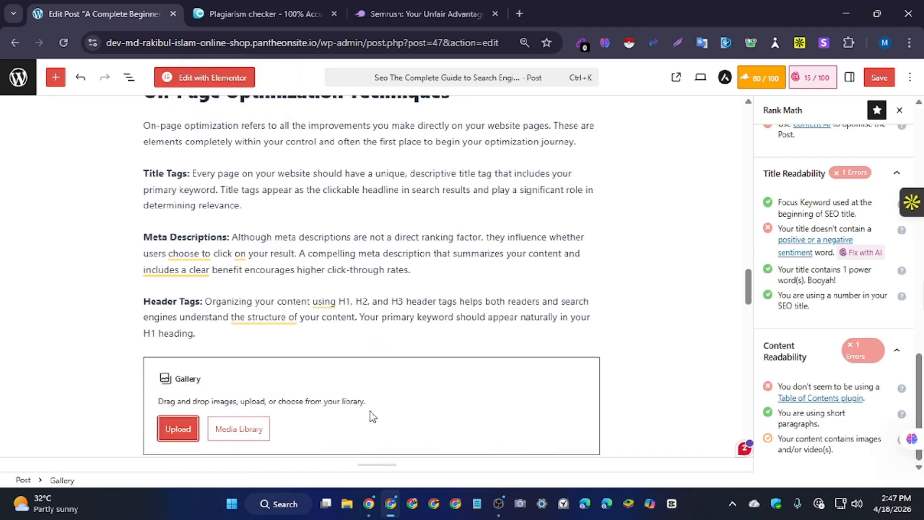
Try to upload video file 3 from the class fill folder on drive D: into the gallery, showing all file types.
{"action": "scroll", "coordinate": [371, 412], "scroll_direction": "down", "scroll_amount": 3}
{"action": "left_click", "coordinate": [189, 295]}
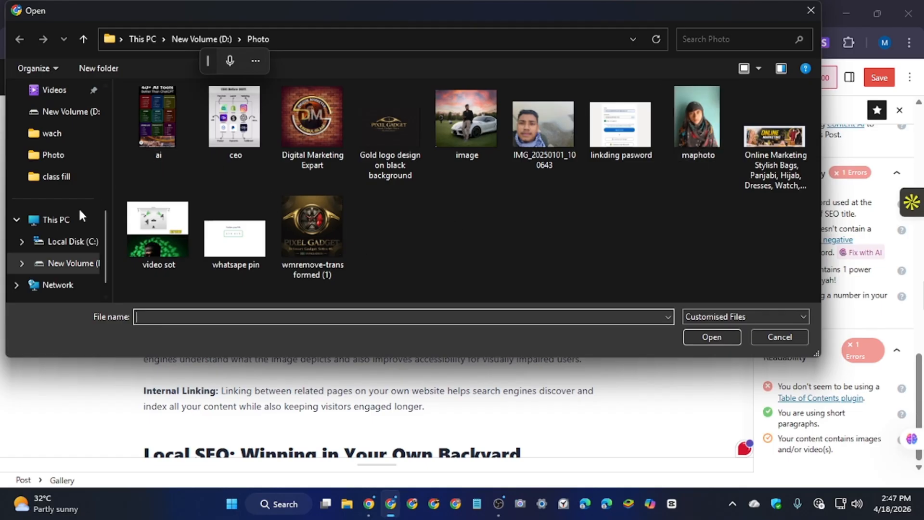
{"action": "left_click", "coordinate": [87, 265]}
{"action": "double_click", "coordinate": [144, 125]}
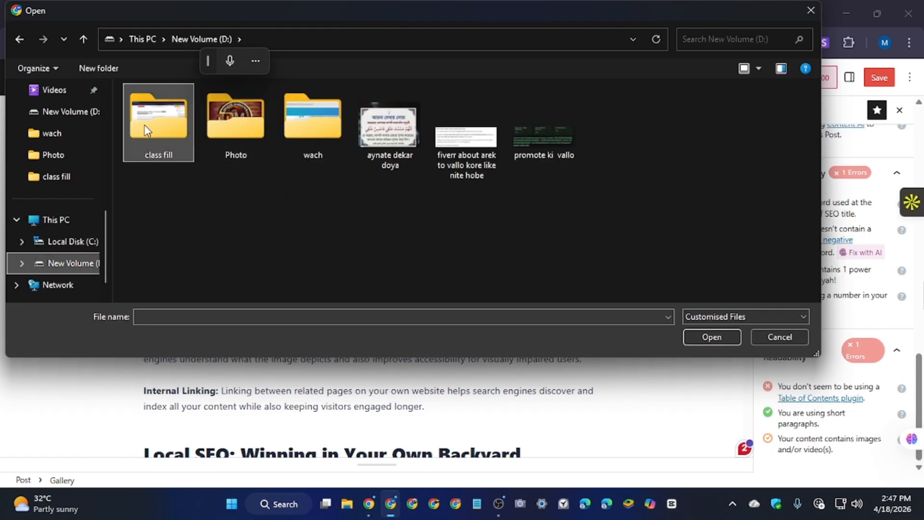
{"action": "left_click", "coordinate": [795, 317]}
{"action": "left_click", "coordinate": [713, 341]}
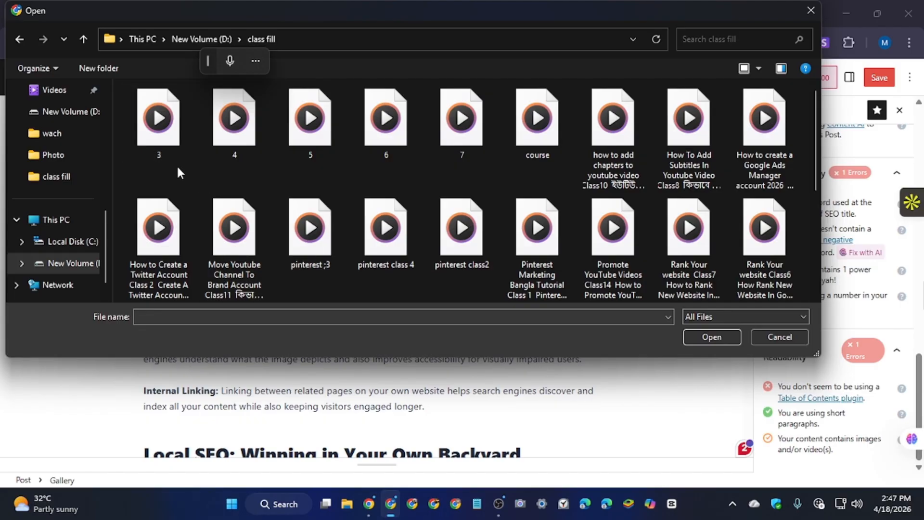
{"action": "left_click", "coordinate": [166, 144]}
{"action": "left_click", "coordinate": [727, 335]}
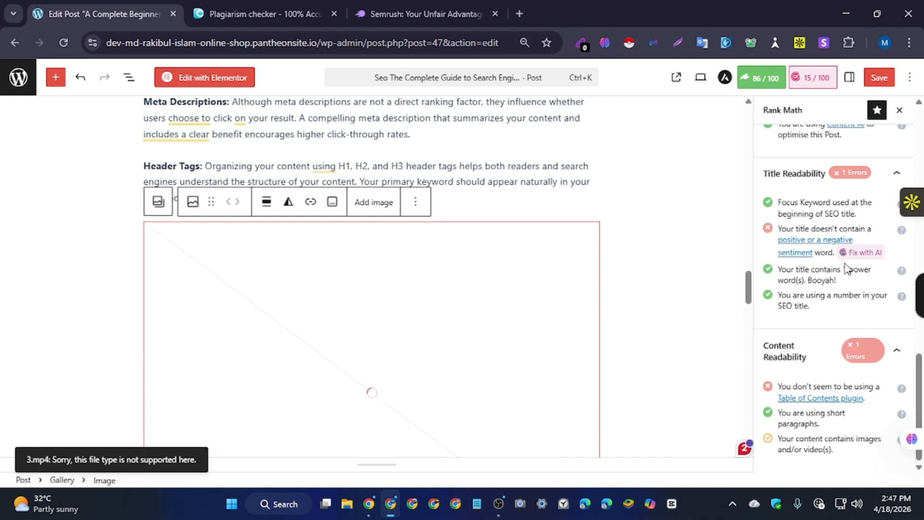
Translate the start of Rank Math's title sentiment warning, "Your title doesn't contain a", from English into Bengali.
{"action": "left_click_drag", "start_coordinate": [872, 229], "coordinate": [778, 227]}
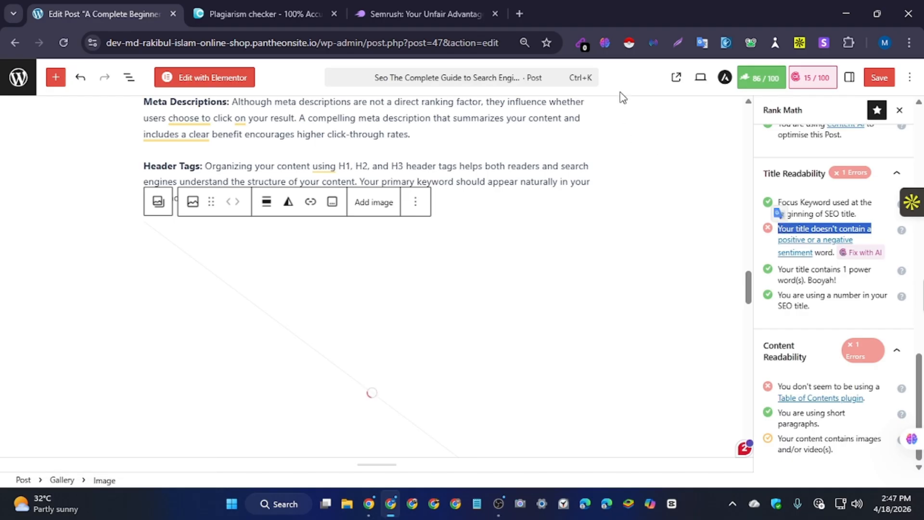
{"action": "left_click", "coordinate": [703, 41]}
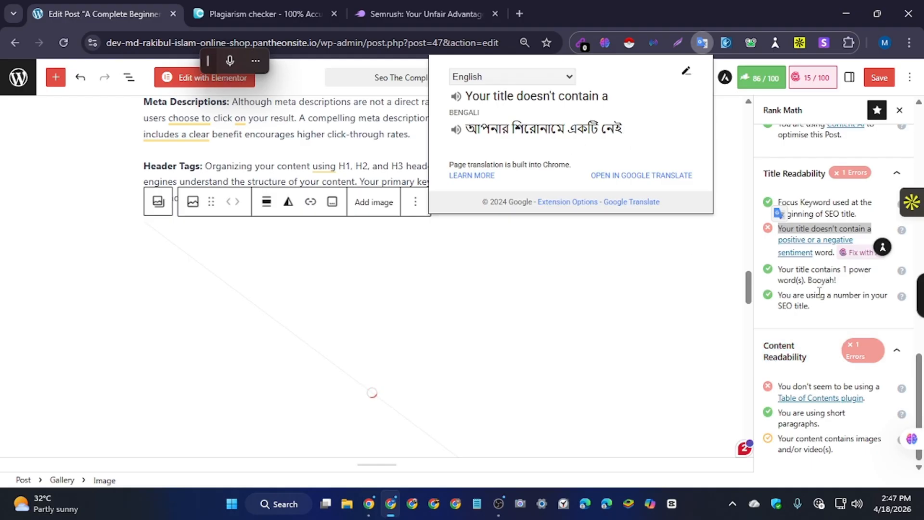
{"action": "left_click", "coordinate": [633, 286]}
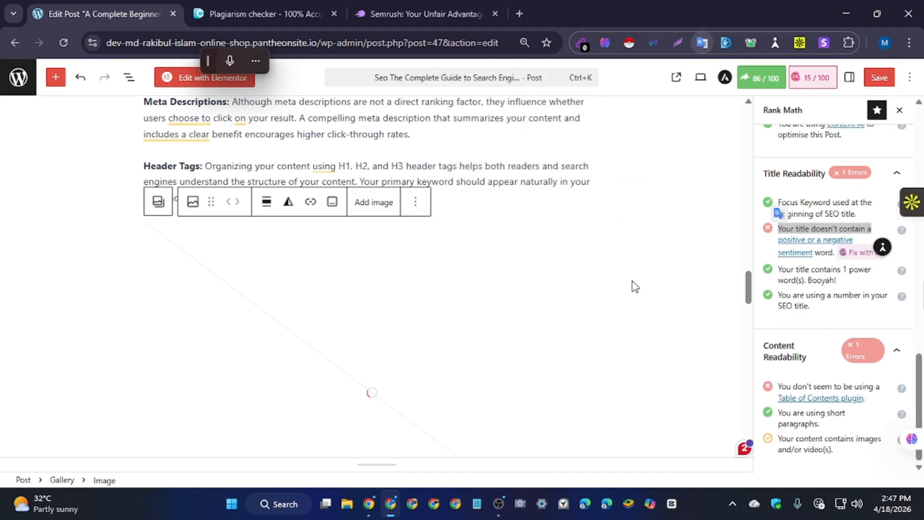
Set the alternative text and title attribute of the gallery image below the "Header Tags" paragraph to "seo" and save the post.
{"action": "scroll", "coordinate": [433, 276], "scroll_direction": "up", "scroll_amount": 3}
{"action": "scroll", "coordinate": [433, 273], "scroll_direction": "up", "scroll_amount": 15}
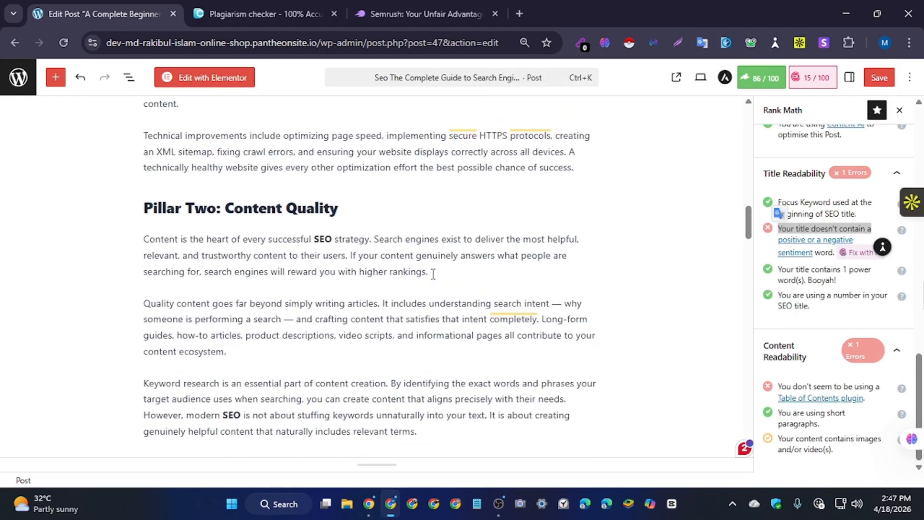
{"action": "scroll", "coordinate": [434, 273], "scroll_direction": "down", "scroll_amount": 20}
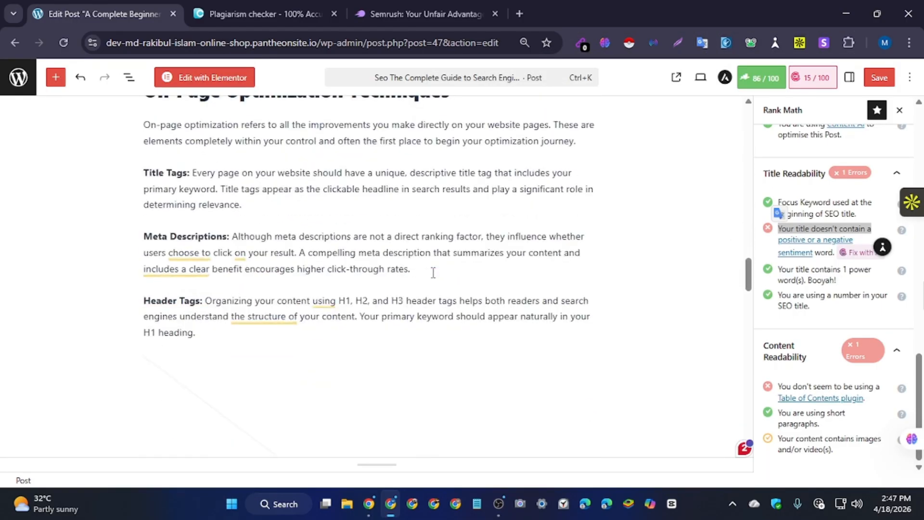
{"action": "scroll", "coordinate": [434, 272], "scroll_direction": "up", "scroll_amount": 7}
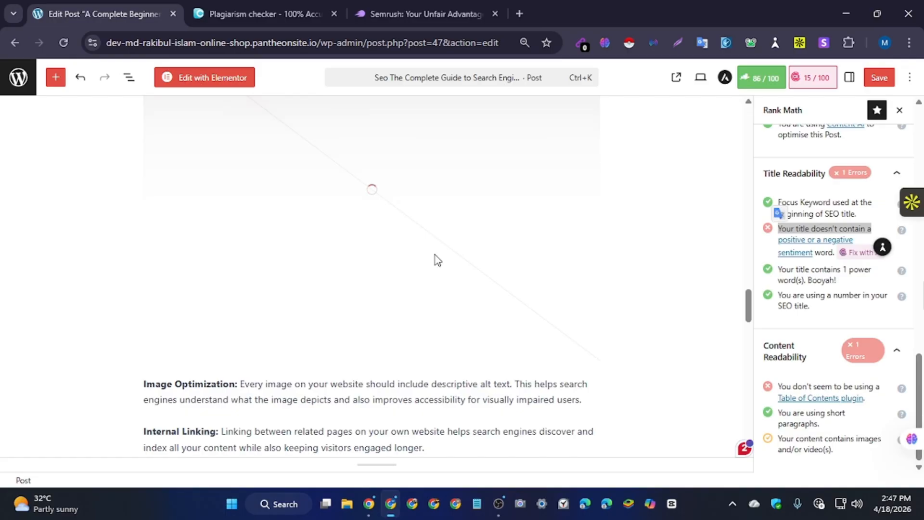
{"action": "left_click", "coordinate": [436, 255]}
{"action": "left_click", "coordinate": [850, 79]}
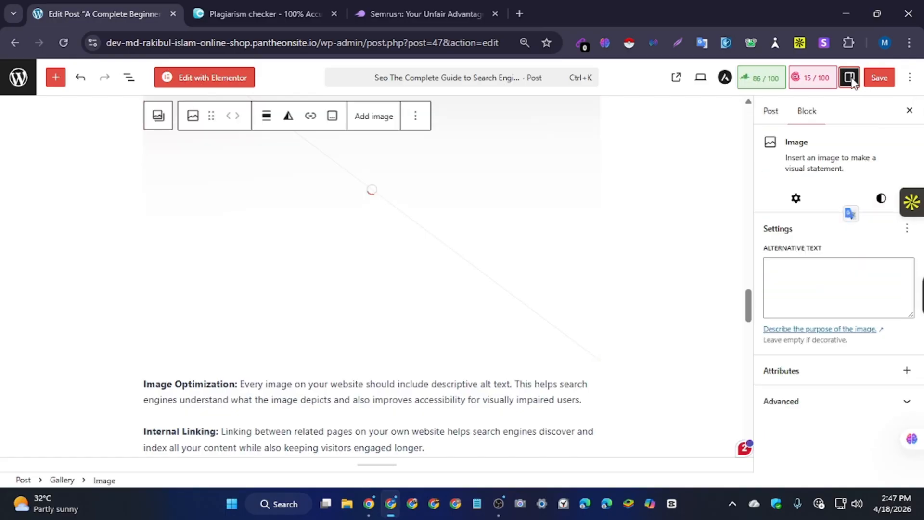
{"action": "left_click", "coordinate": [788, 271]}
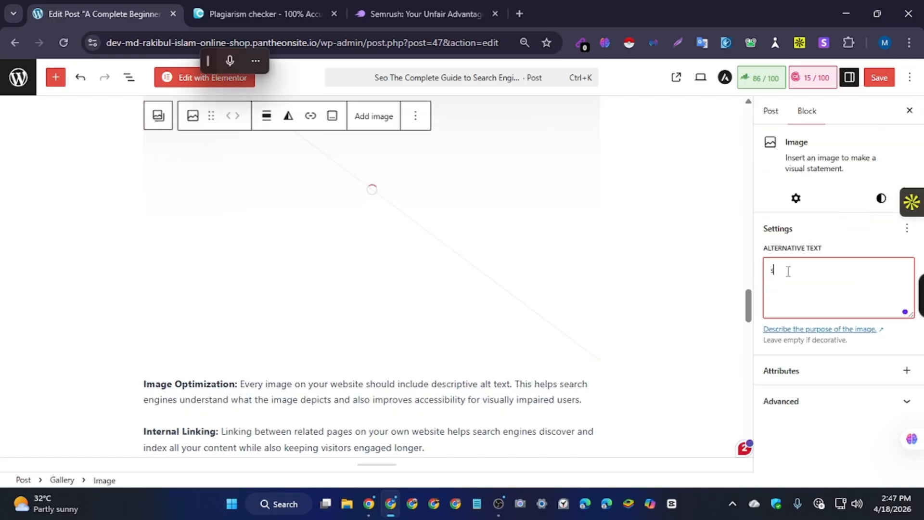
{"action": "type", "text": "seo"}
{"action": "left_click", "coordinate": [853, 405]}
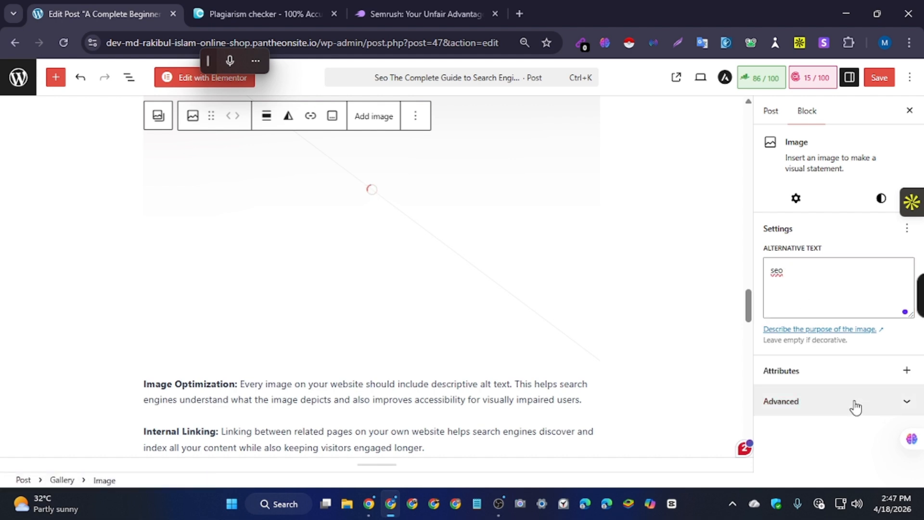
{"action": "left_click", "coordinate": [787, 424]}
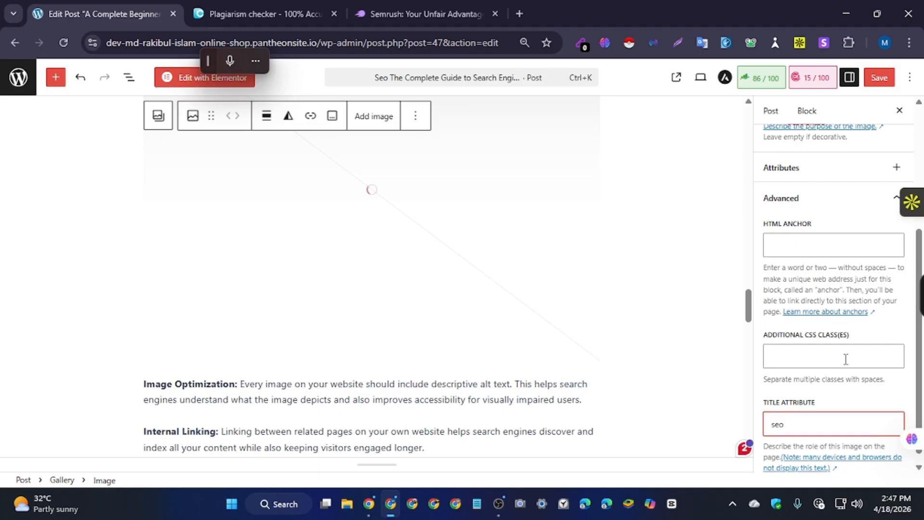
{"action": "left_click", "coordinate": [879, 78]}
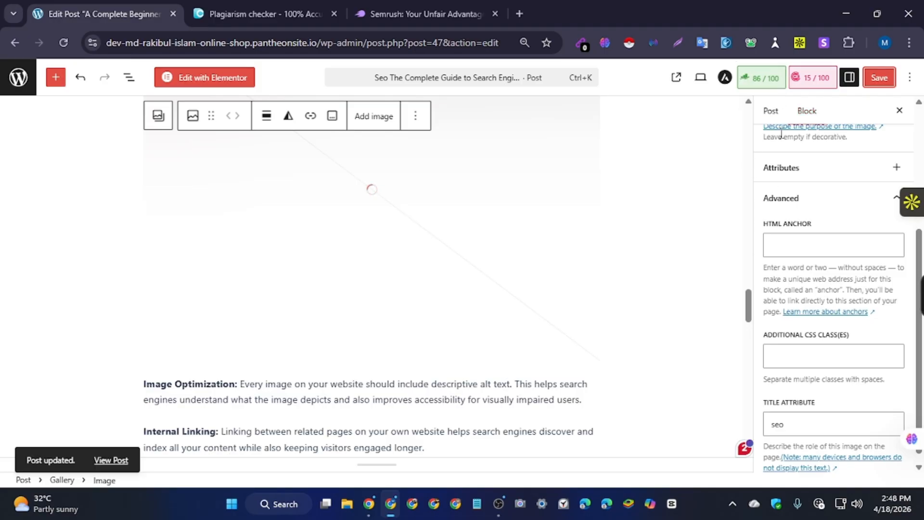
Reopen the Rank Math analysis and examine its basic, additional, title readability and content readability checks.
{"action": "scroll", "coordinate": [320, 403], "scroll_direction": "up", "scroll_amount": 10}
{"action": "scroll", "coordinate": [320, 403], "scroll_direction": "up", "scroll_amount": 15}
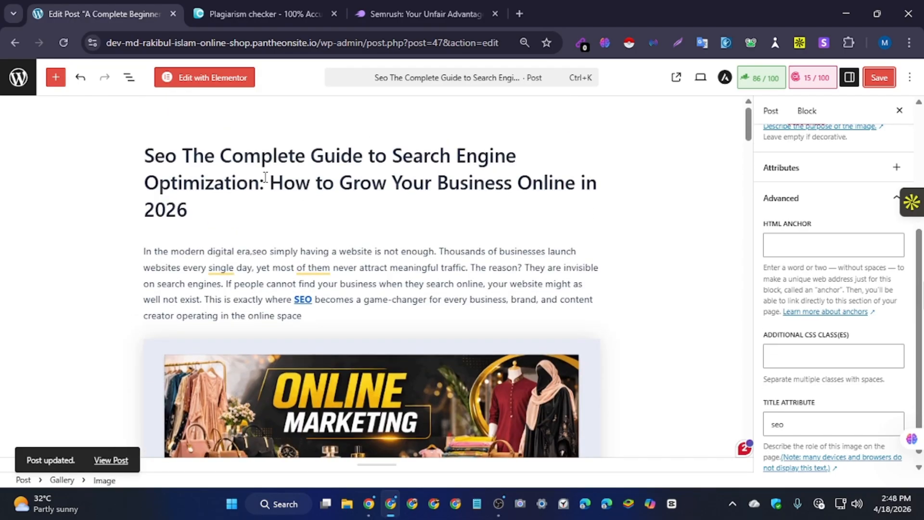
{"action": "scroll", "coordinate": [391, 284], "scroll_direction": "down", "scroll_amount": 4}
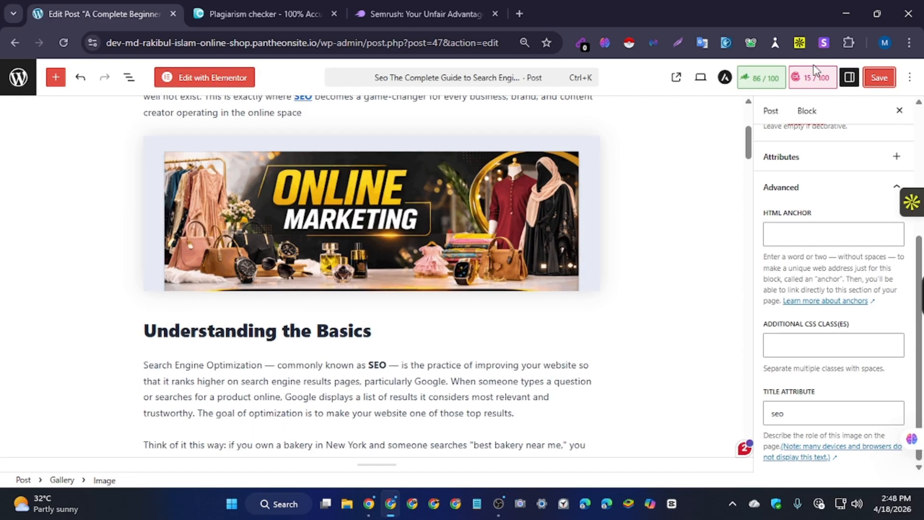
{"action": "left_click", "coordinate": [762, 77]}
{"action": "scroll", "coordinate": [877, 313], "scroll_direction": "down", "scroll_amount": 5}
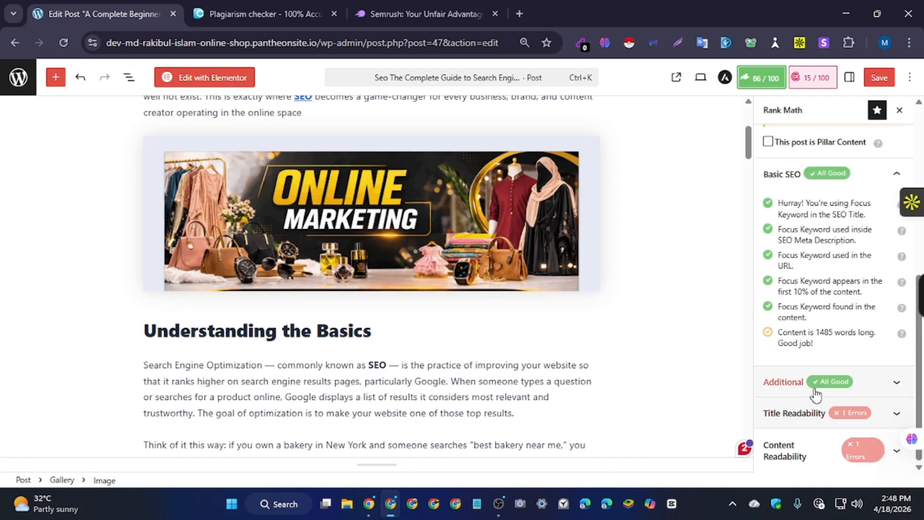
{"action": "left_click", "coordinate": [855, 386]}
{"action": "scroll", "coordinate": [837, 410], "scroll_direction": "down", "scroll_amount": 2}
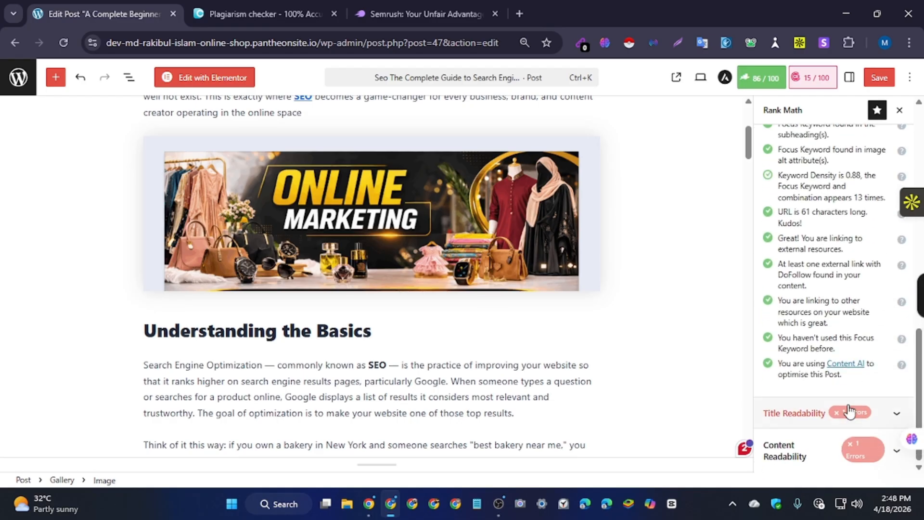
{"action": "left_click", "coordinate": [894, 413]}
{"action": "scroll", "coordinate": [855, 377], "scroll_direction": "down", "scroll_amount": 1}
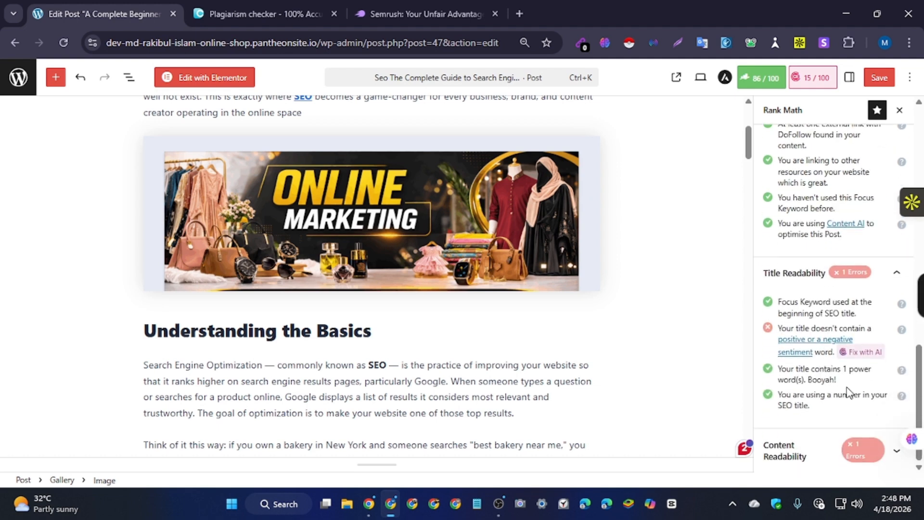
{"action": "left_click", "coordinate": [836, 446]}
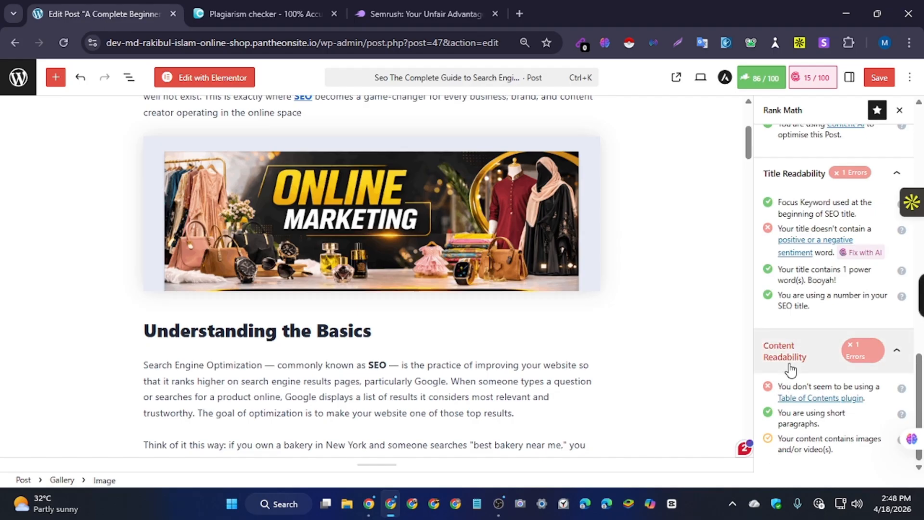
{"action": "left_click", "coordinate": [770, 363]}
Try shortening the post title by removing ": How to Grow Your Business Online", and undo the removal.
{"action": "scroll", "coordinate": [152, 230], "scroll_direction": "up", "scroll_amount": 4}
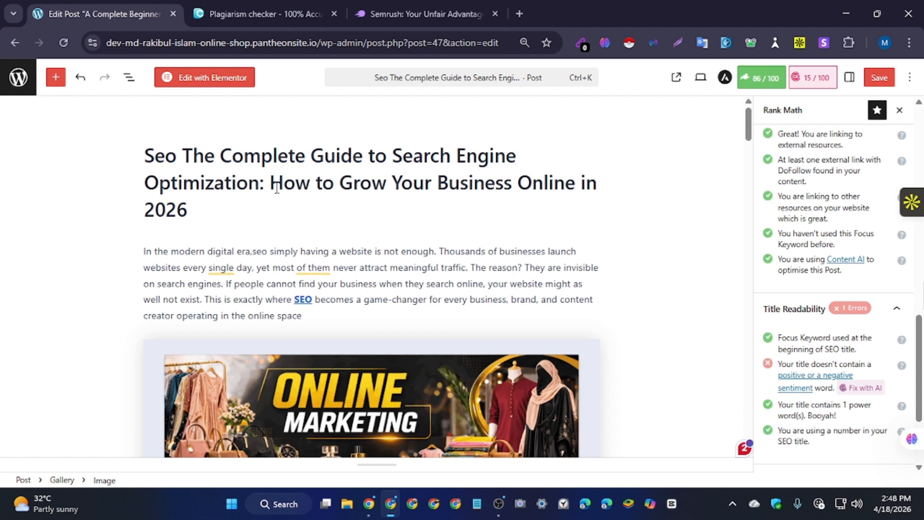
{"action": "left_click_drag", "start_coordinate": [260, 183], "coordinate": [578, 184]}
{"action": "key", "text": "BackSpace"}
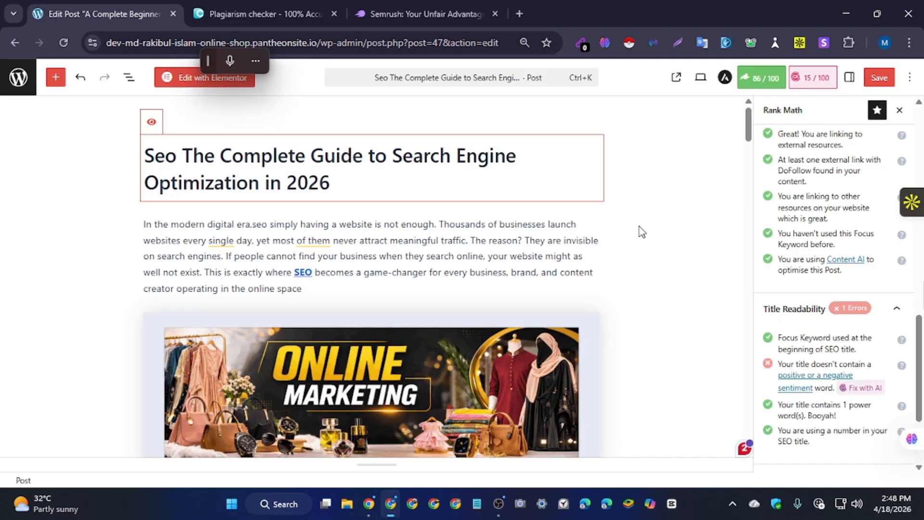
{"action": "key", "text": "ctrl+z"}
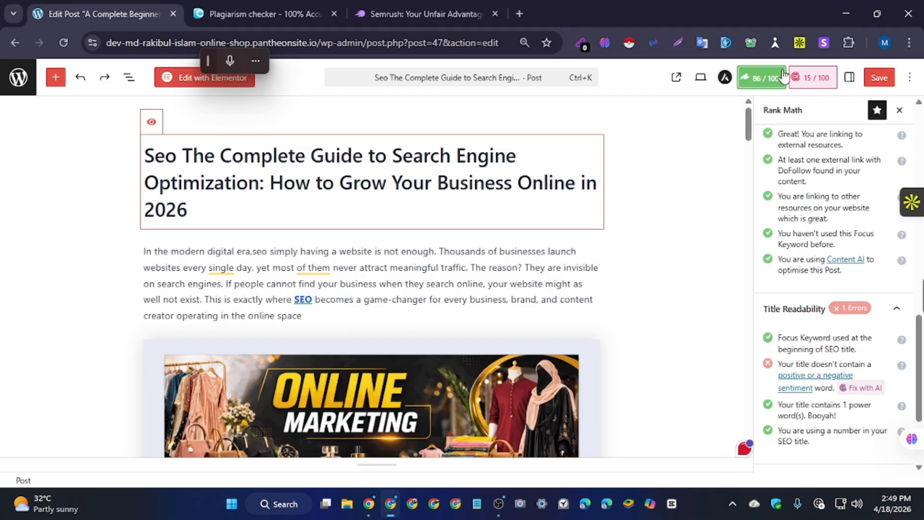
Insert a Gallery block above the "Why It Matters More Than Ever" heading.
{"action": "scroll", "coordinate": [551, 272], "scroll_direction": "down", "scroll_amount": 5}
{"action": "scroll", "coordinate": [547, 283], "scroll_direction": "down", "scroll_amount": 5}
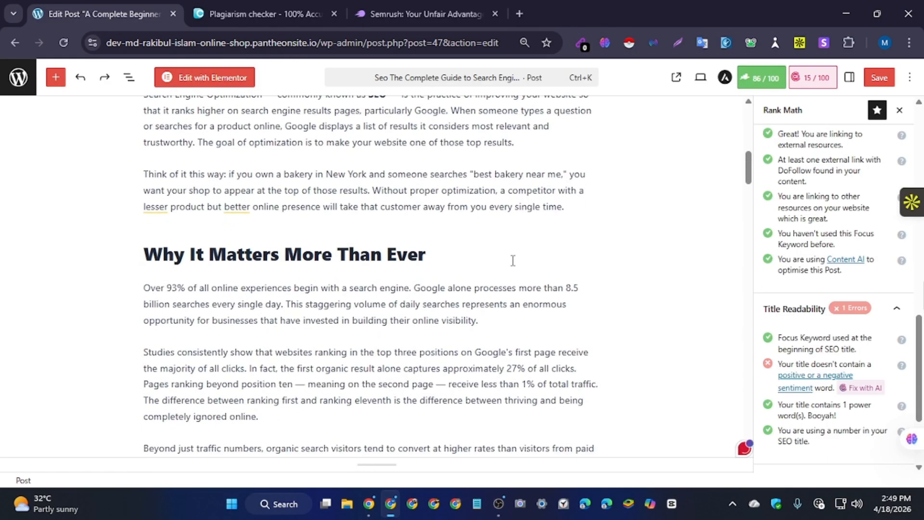
{"action": "left_click", "coordinate": [328, 236]}
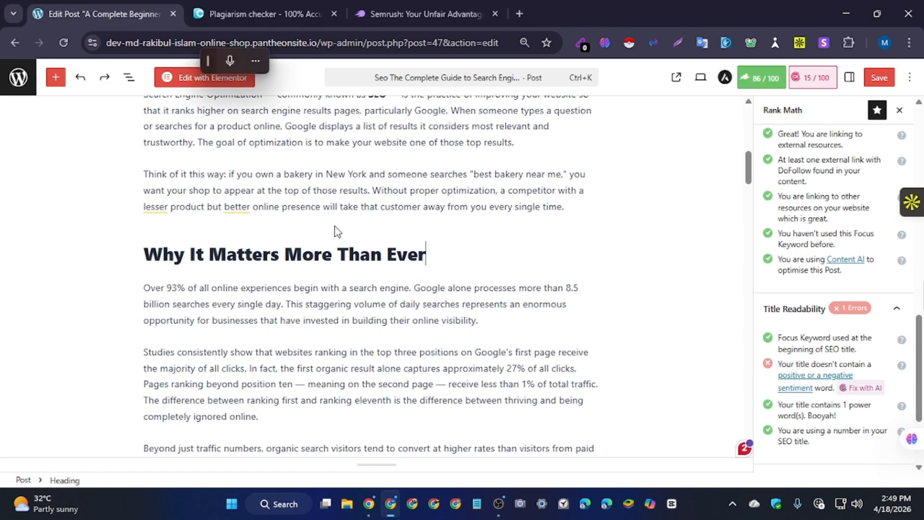
{"action": "left_click", "coordinate": [372, 229]}
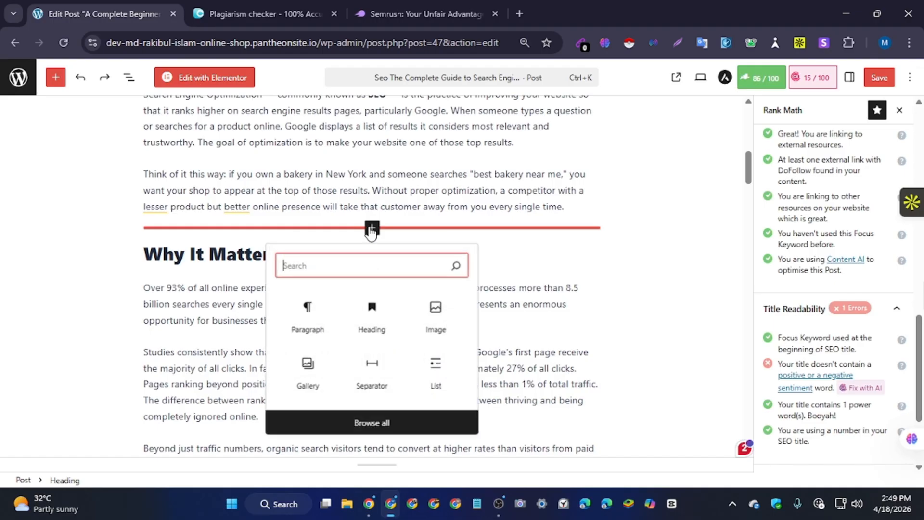
{"action": "left_click", "coordinate": [306, 367]}
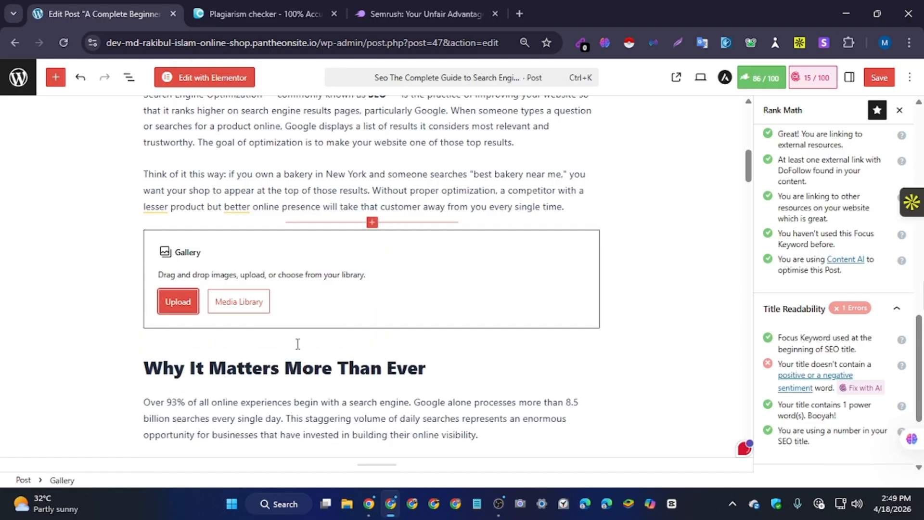
Try to upload video file 7 from the class fill folder into the new gallery, showing all file types.
{"action": "left_click", "coordinate": [178, 301]}
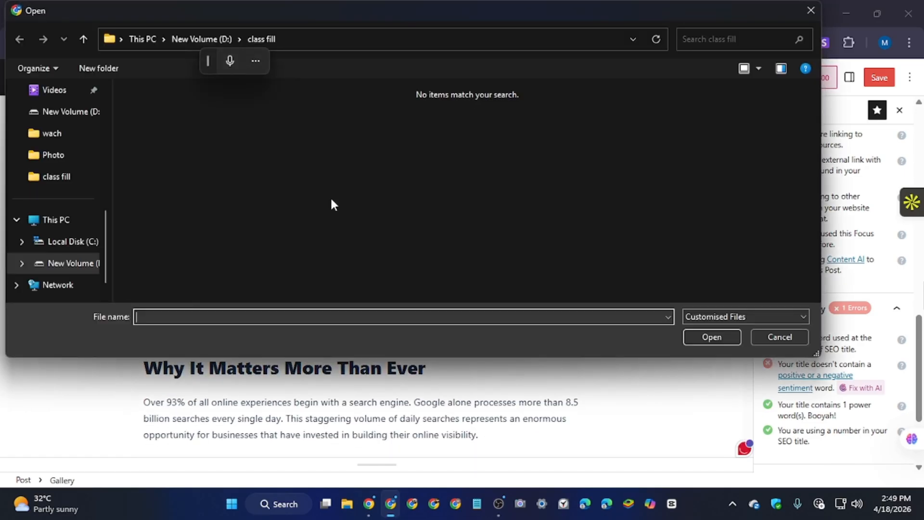
{"action": "left_click", "coordinate": [738, 315]}
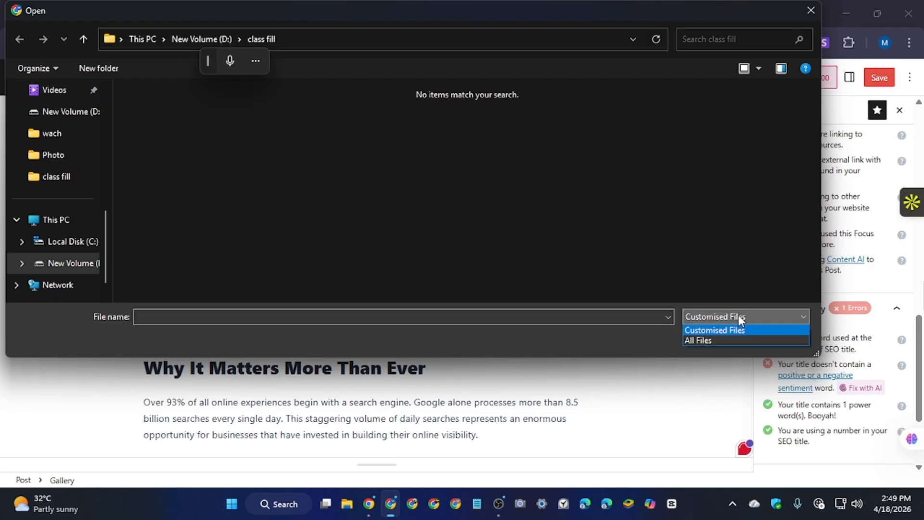
{"action": "left_click", "coordinate": [726, 338]}
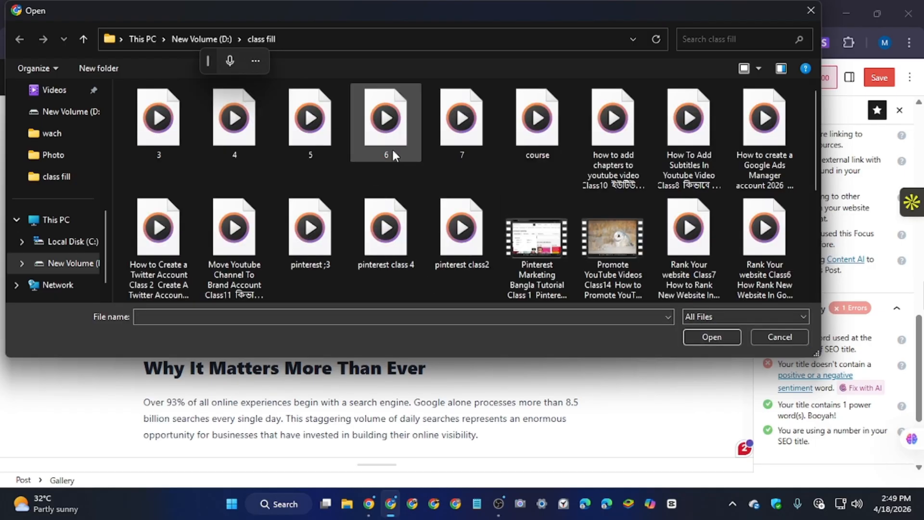
{"action": "left_click", "coordinate": [441, 157]}
{"action": "left_click", "coordinate": [709, 335]}
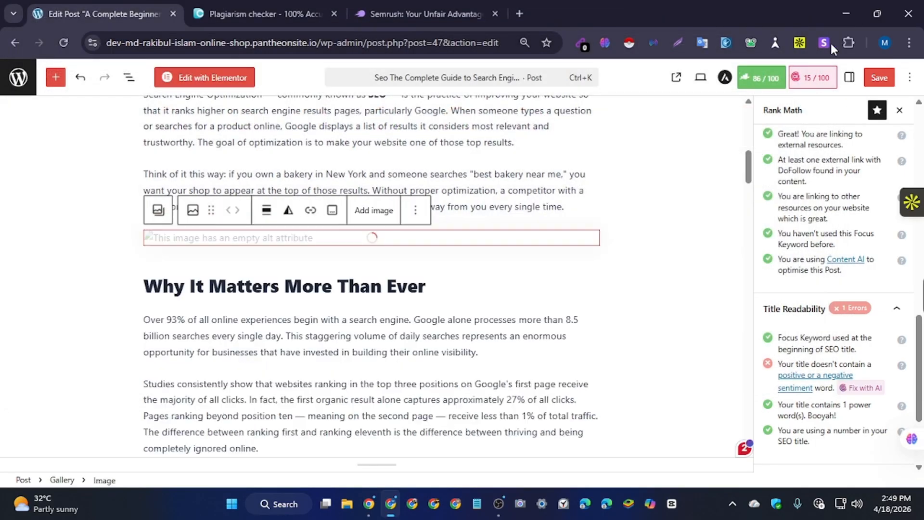
{"action": "scroll", "coordinate": [665, 173], "scroll_direction": "down", "scroll_amount": 3}
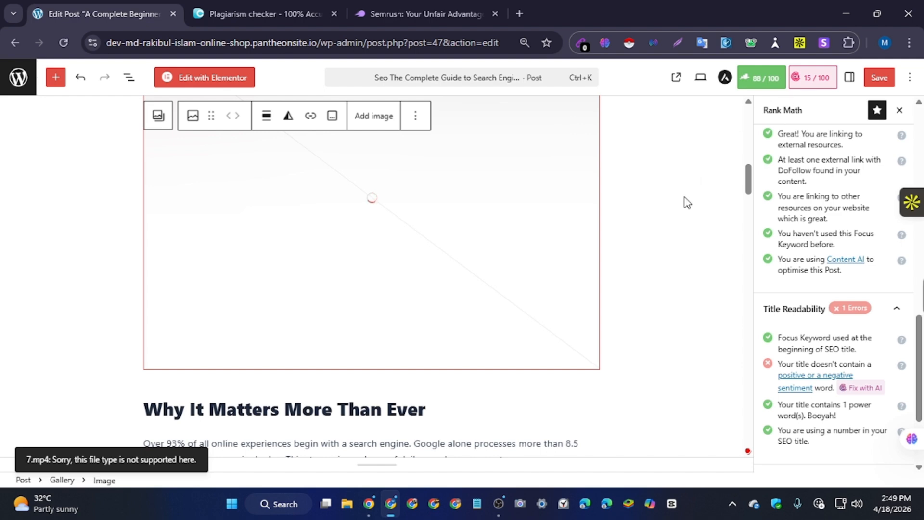
Insert a Gallery block above the "The Three Pillars of a Strong Strategy" heading.
{"action": "scroll", "coordinate": [642, 210], "scroll_direction": "down", "scroll_amount": 10}
{"action": "scroll", "coordinate": [333, 239], "scroll_direction": "up", "scroll_amount": 4}
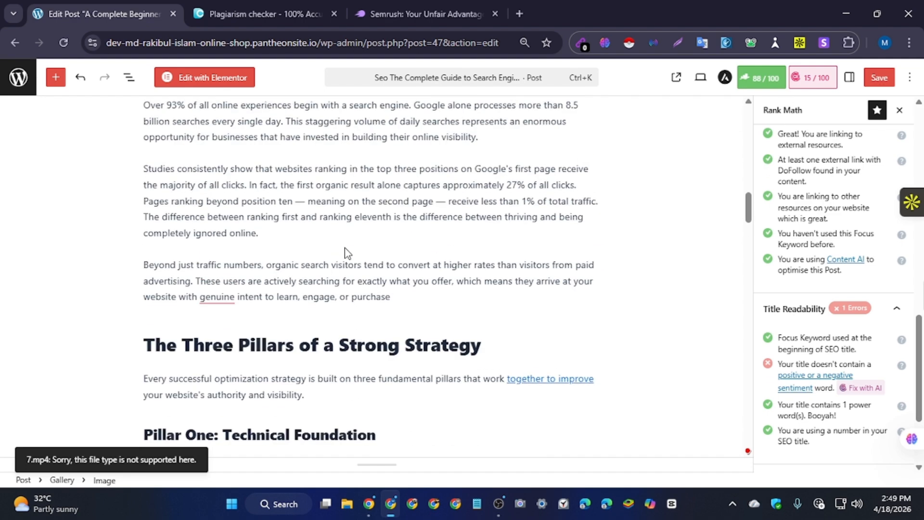
{"action": "left_click", "coordinate": [620, 360]}
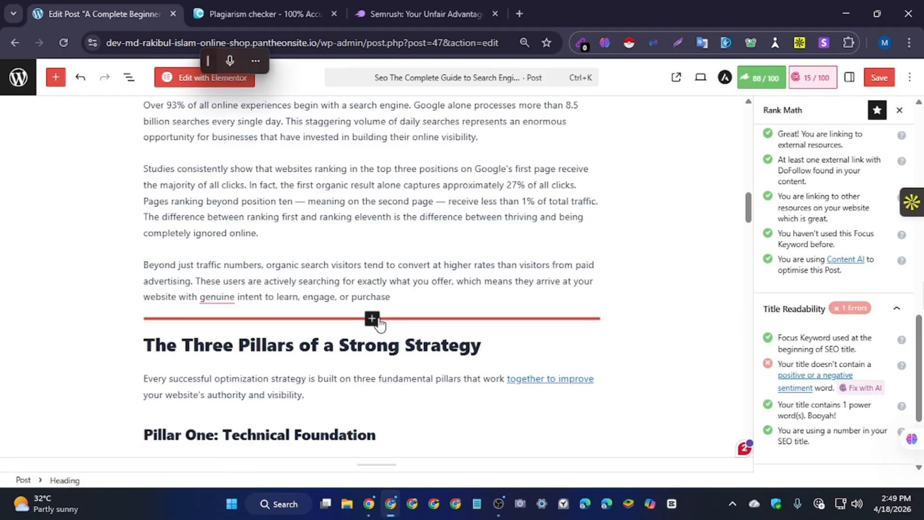
{"action": "left_click", "coordinate": [372, 318]}
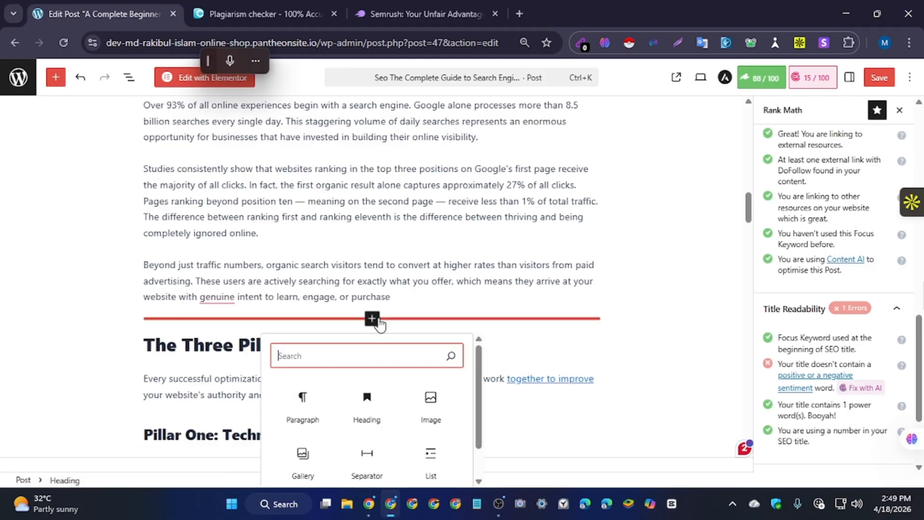
{"action": "left_click", "coordinate": [320, 460]}
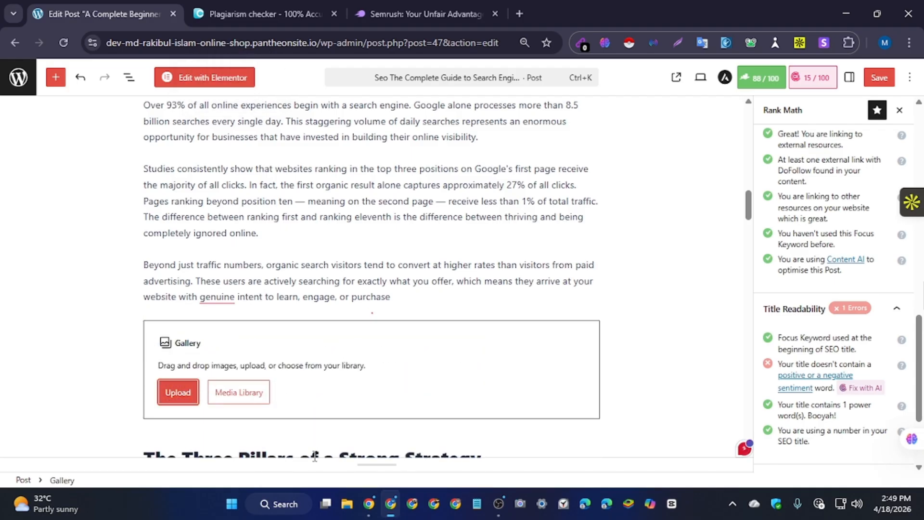
Upload the "Digital Marketing" image from the wach folder on drive D into the gallery above "The Three Pillars of a Strong Strategy".
{"action": "left_click", "coordinate": [164, 390]}
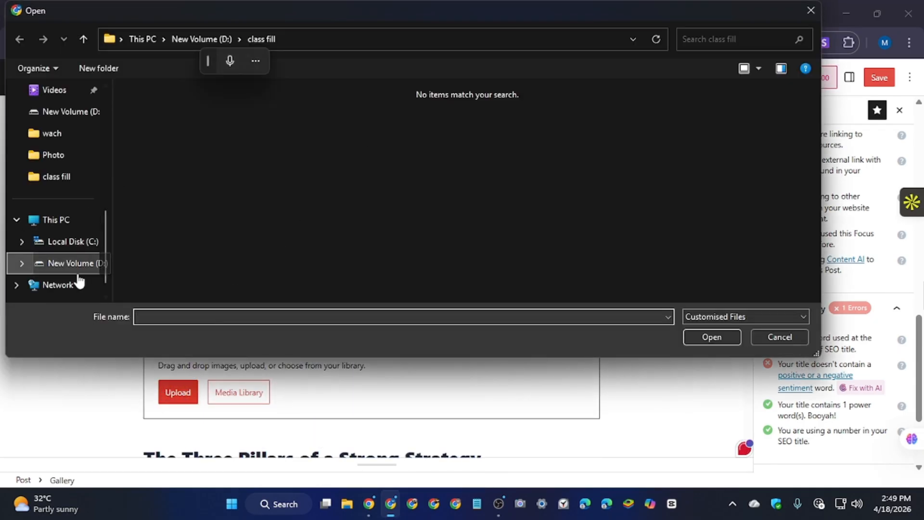
{"action": "left_click", "coordinate": [771, 316]}
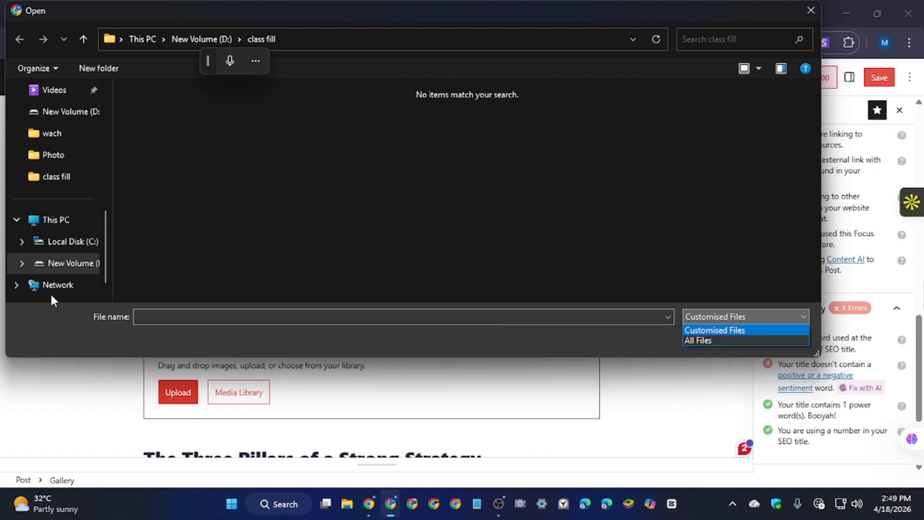
{"action": "left_click", "coordinate": [70, 263]}
{"action": "left_click", "coordinate": [70, 263]}
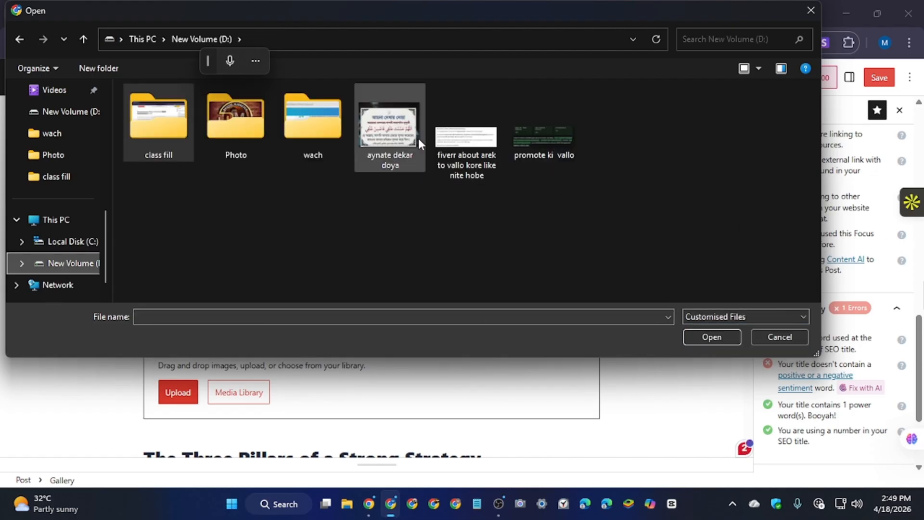
{"action": "left_click", "coordinate": [298, 132]}
{"action": "double_click", "coordinate": [297, 132]}
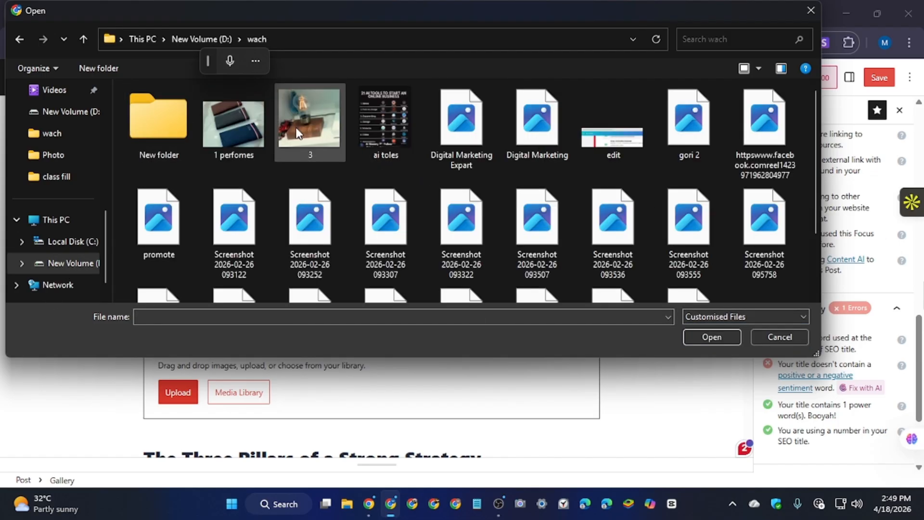
{"action": "left_click", "coordinate": [562, 134]}
{"action": "left_click", "coordinate": [710, 337]}
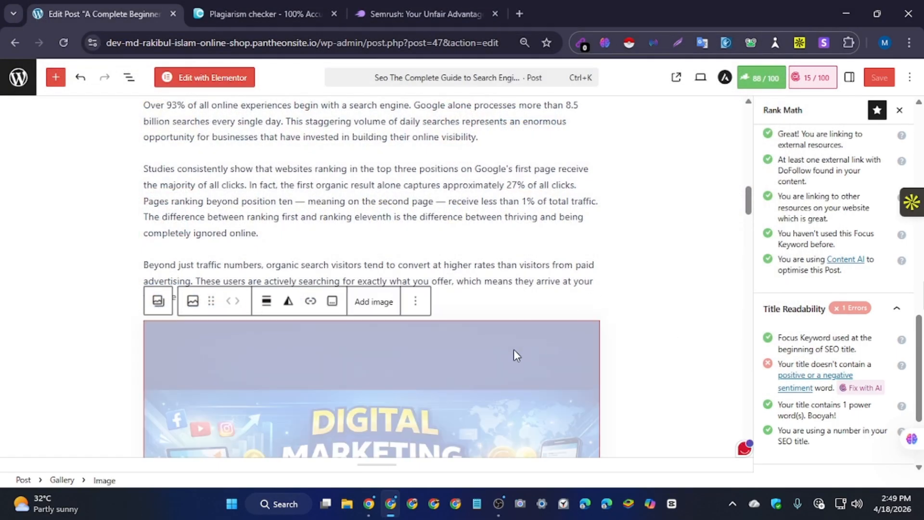
{"action": "scroll", "coordinate": [516, 355], "scroll_direction": "down", "scroll_amount": 1}
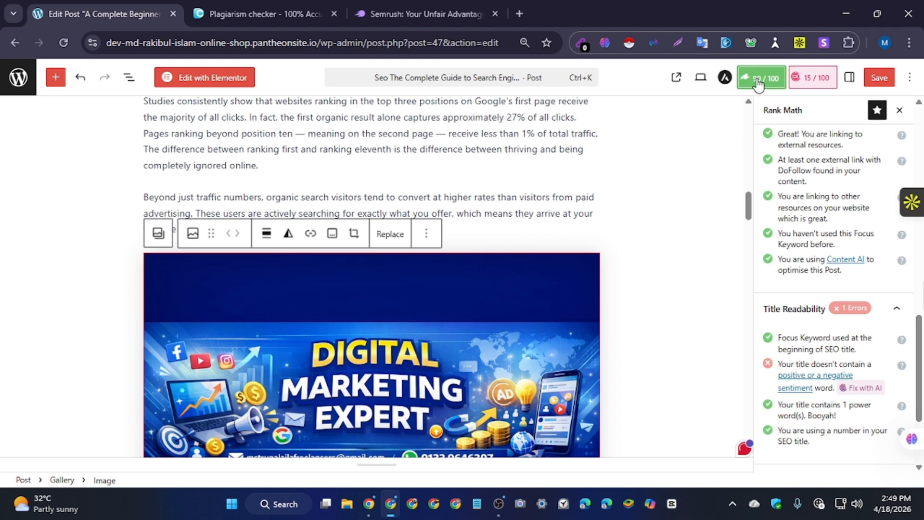
Set the alternative text of the new Digital Marketing gallery image to "seo".
{"action": "scroll", "coordinate": [635, 262], "scroll_direction": "down", "scroll_amount": 4}
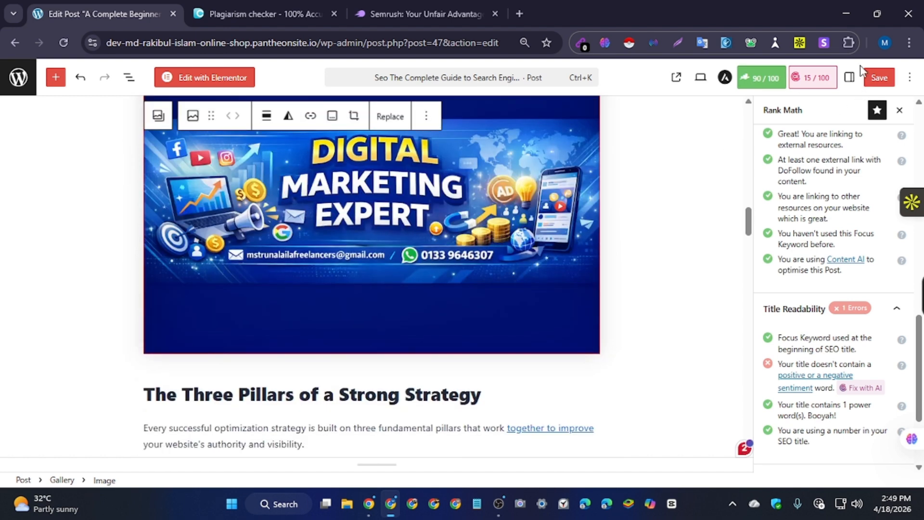
{"action": "left_click", "coordinate": [849, 77]}
{"action": "left_click", "coordinate": [793, 283]}
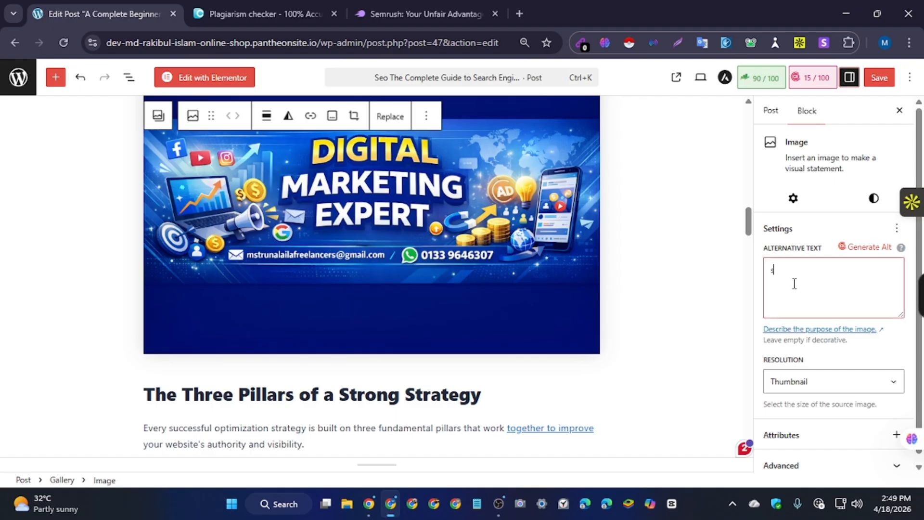
{"action": "type", "text": "seo"}
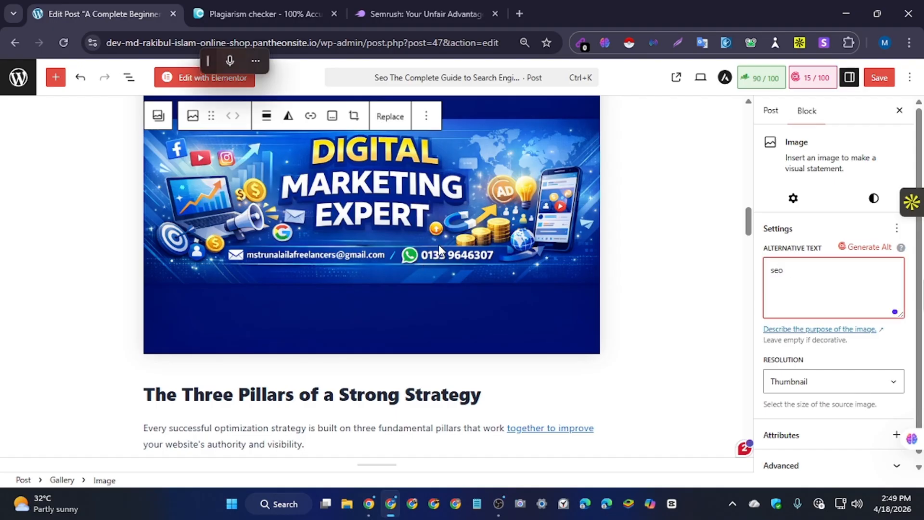
Set the Digital Marketing image's title attribute to "seo" and save the post.
{"action": "scroll", "coordinate": [438, 249], "scroll_direction": "down", "scroll_amount": 1}
{"action": "scroll", "coordinate": [799, 395], "scroll_direction": "down", "scroll_amount": 1}
{"action": "left_click", "coordinate": [833, 461]}
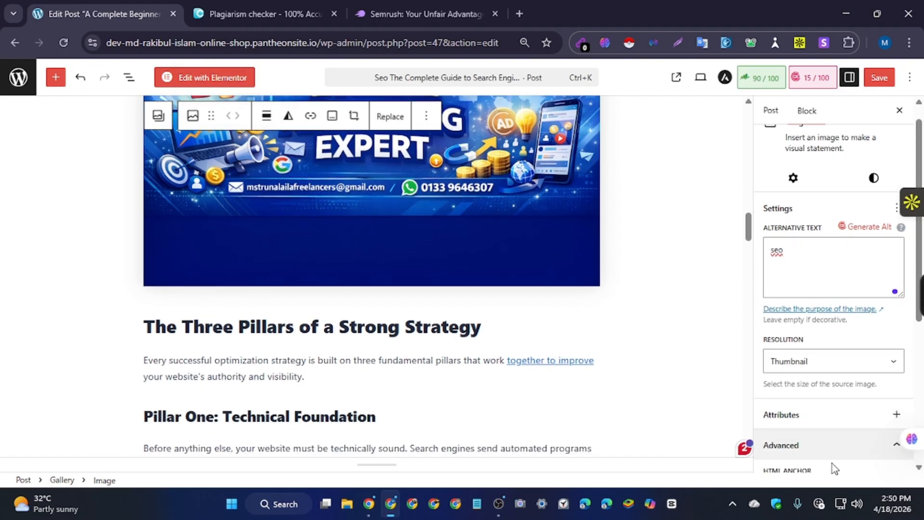
{"action": "scroll", "coordinate": [803, 433], "scroll_direction": "down", "scroll_amount": 3}
{"action": "scroll", "coordinate": [788, 402], "scroll_direction": "down", "scroll_amount": 2}
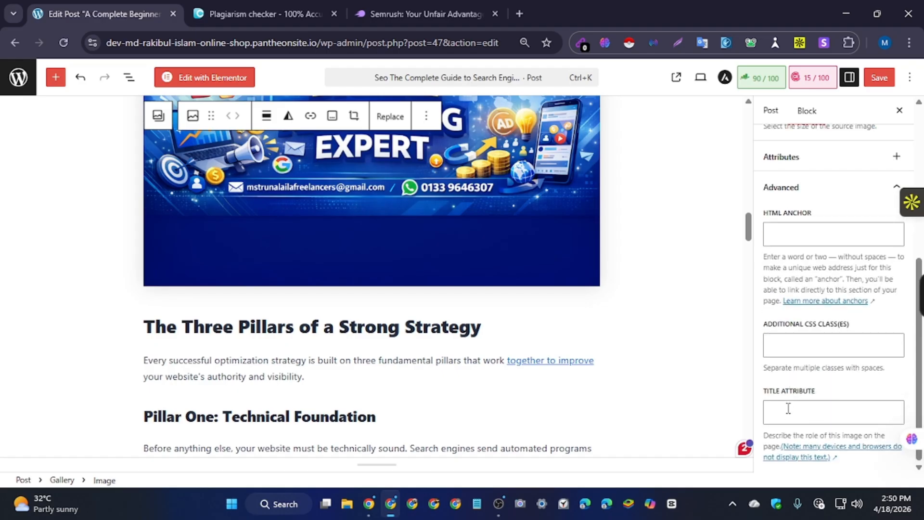
{"action": "left_click", "coordinate": [787, 412]}
{"action": "type", "text": "se"}
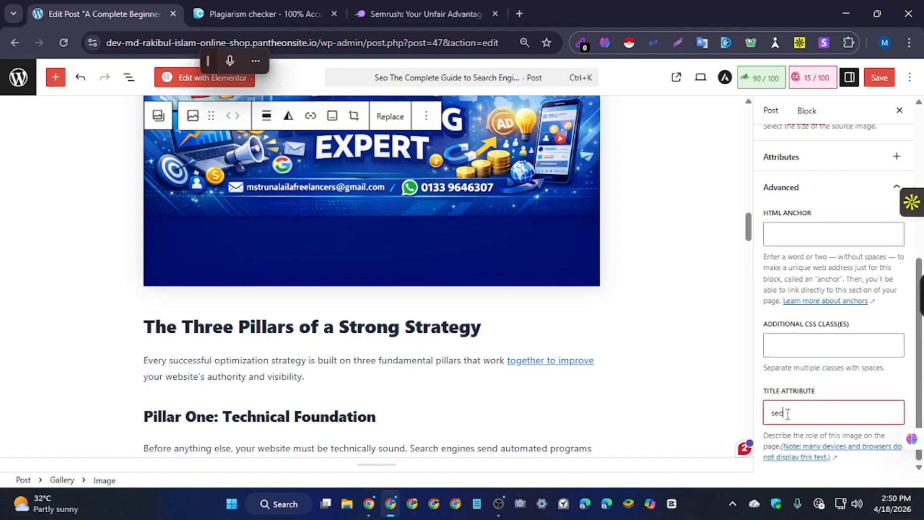
{"action": "type", "text": "o"}
{"action": "left_click", "coordinate": [879, 78]}
Set the alternative text of the blank gallery item below the "Understanding the Basics" paragraphs to "seo".
{"action": "scroll", "coordinate": [450, 328], "scroll_direction": "up", "scroll_amount": 10}
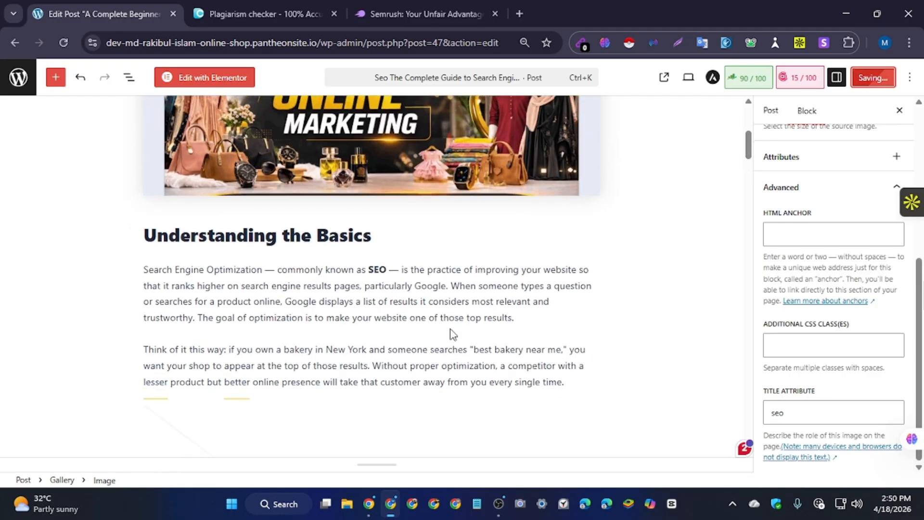
{"action": "scroll", "coordinate": [453, 334], "scroll_direction": "down", "scroll_amount": 2}
{"action": "left_click", "coordinate": [438, 363]}
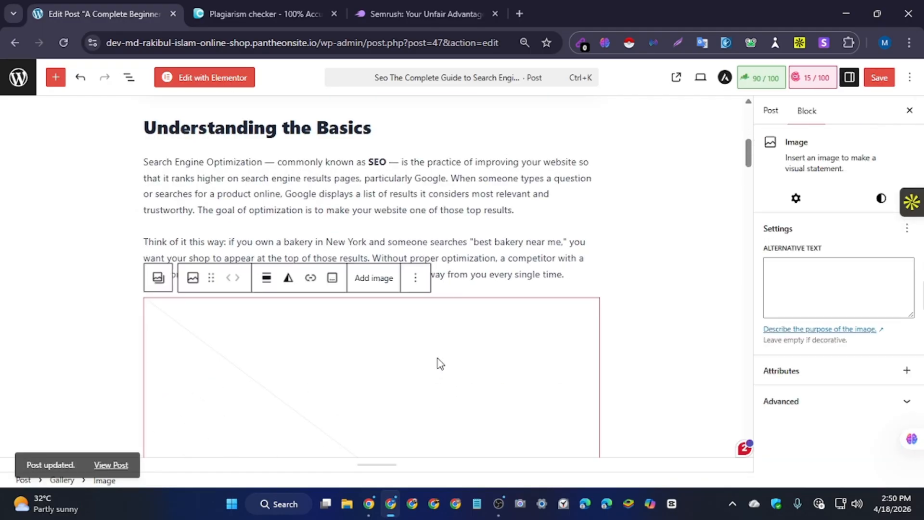
{"action": "left_click", "coordinate": [799, 271]}
{"action": "type", "text": "seo"}
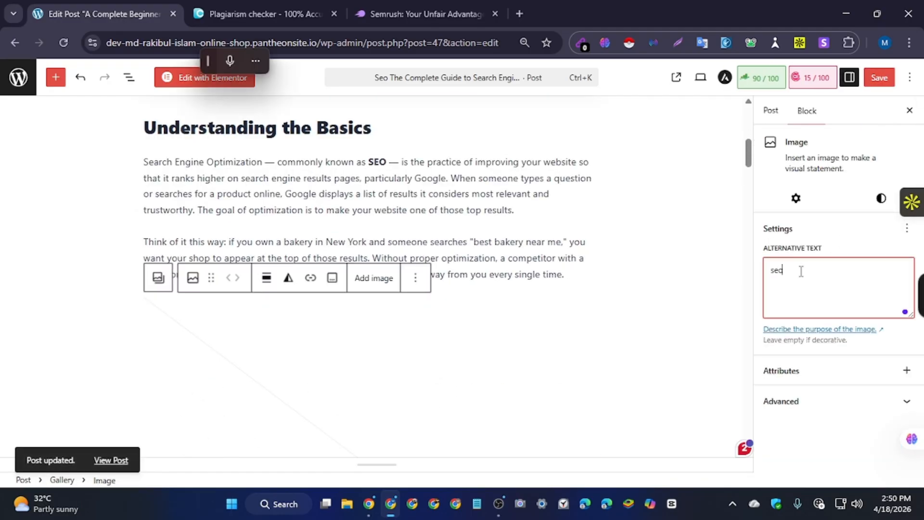
Set the title attribute of the gallery item under "Understanding the Basics" to "seo" and save the post.
{"action": "left_click", "coordinate": [824, 392]}
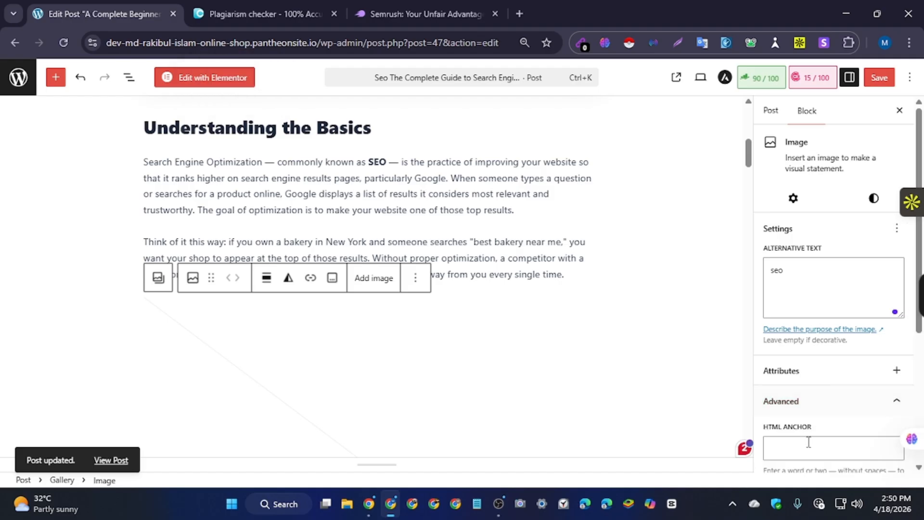
{"action": "scroll", "coordinate": [808, 433], "scroll_direction": "down", "scroll_amount": 2}
{"action": "left_click", "coordinate": [799, 412]}
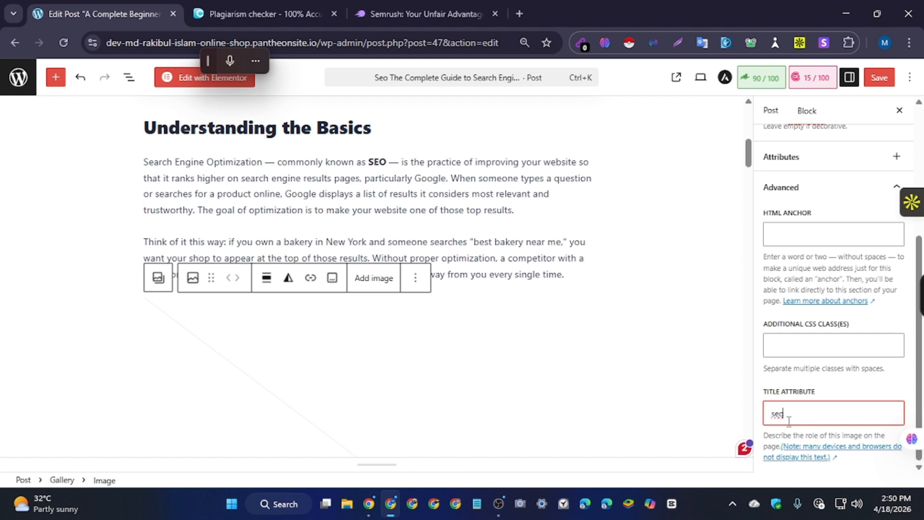
{"action": "left_click", "coordinate": [878, 77]}
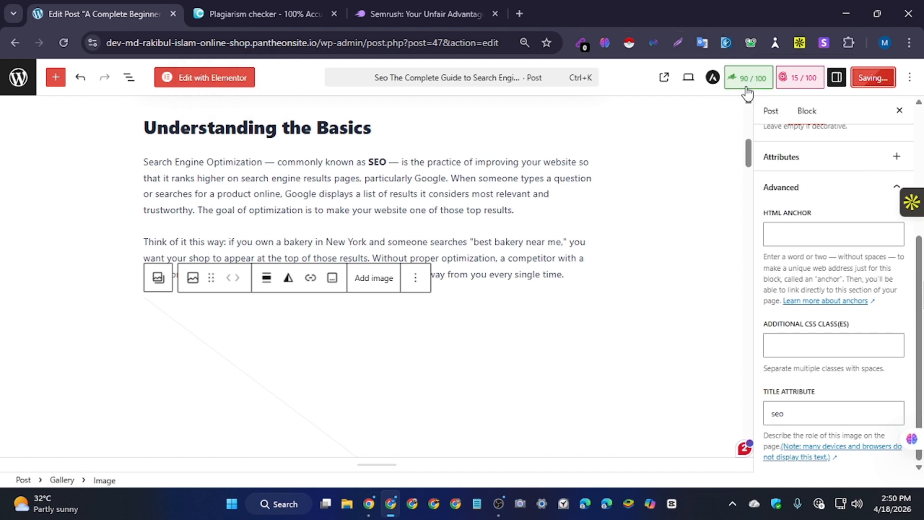
Review the post's title, introduction, Online Marketing image and "Understanding the Basics" section with its gallery item.
{"action": "scroll", "coordinate": [640, 205], "scroll_direction": "up", "scroll_amount": 1}
{"action": "scroll", "coordinate": [642, 208], "scroll_direction": "up", "scroll_amount": 7}
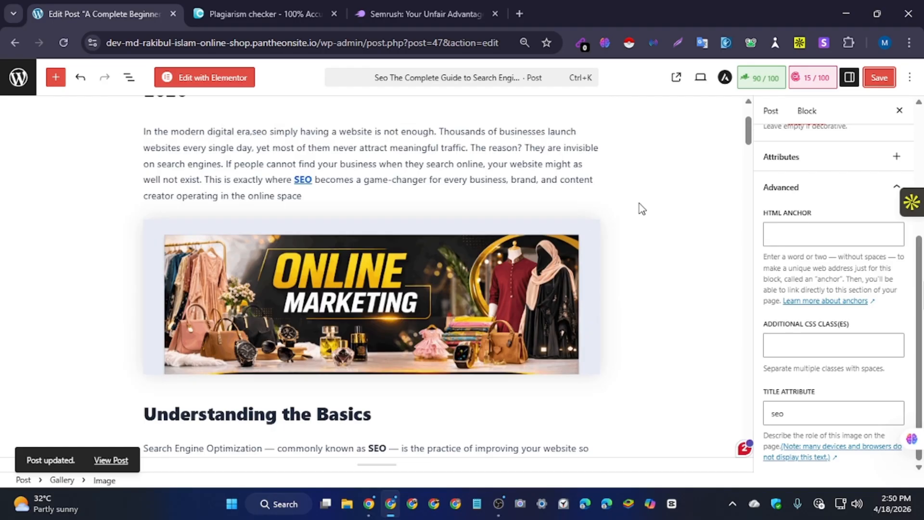
{"action": "scroll", "coordinate": [565, 299], "scroll_direction": "down", "scroll_amount": 4}
{"action": "scroll", "coordinate": [566, 299], "scroll_direction": "up", "scroll_amount": 3}
{"action": "scroll", "coordinate": [566, 300], "scroll_direction": "down", "scroll_amount": 3}
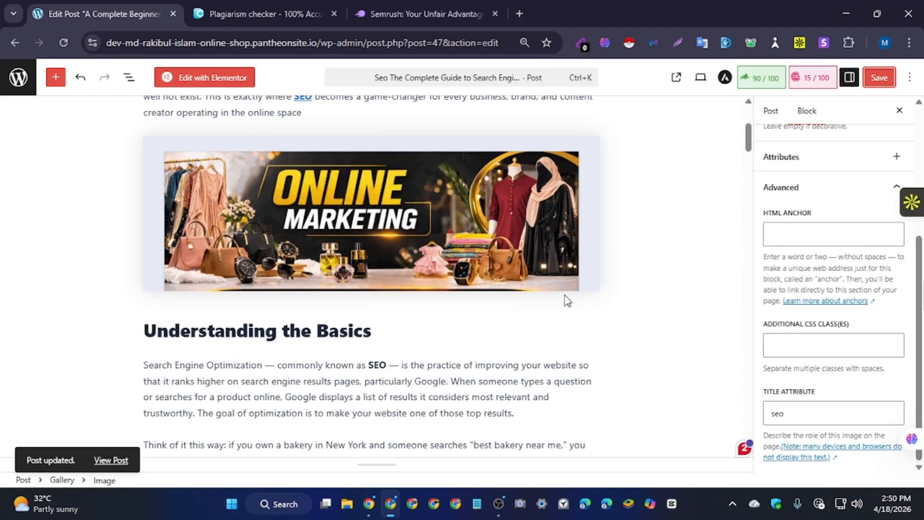
{"action": "scroll", "coordinate": [447, 328], "scroll_direction": "up", "scroll_amount": 5}
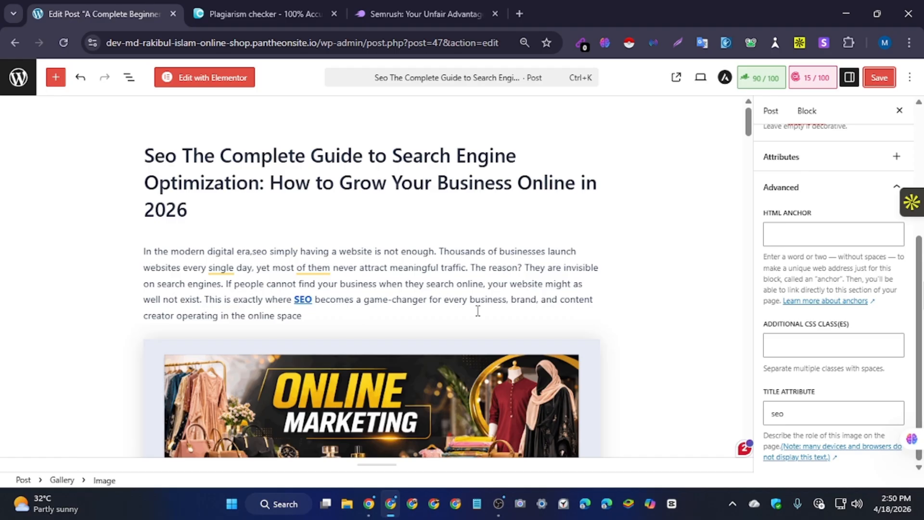
{"action": "mouse_move", "coordinate": [514, 338]}
{"action": "scroll", "coordinate": [534, 207], "scroll_direction": "down", "scroll_amount": 8}
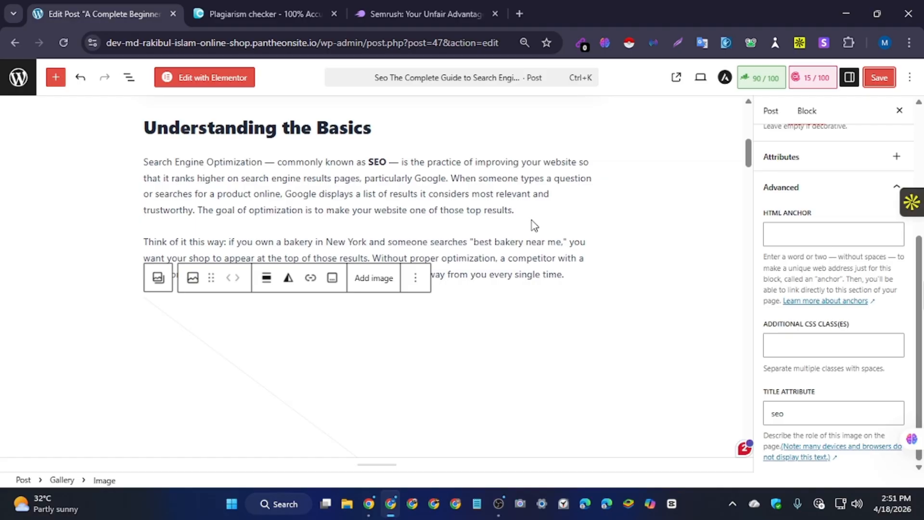
{"action": "scroll", "coordinate": [633, 236], "scroll_direction": "up", "scroll_amount": 3}
{"action": "scroll", "coordinate": [637, 241], "scroll_direction": "up", "scroll_amount": 5}
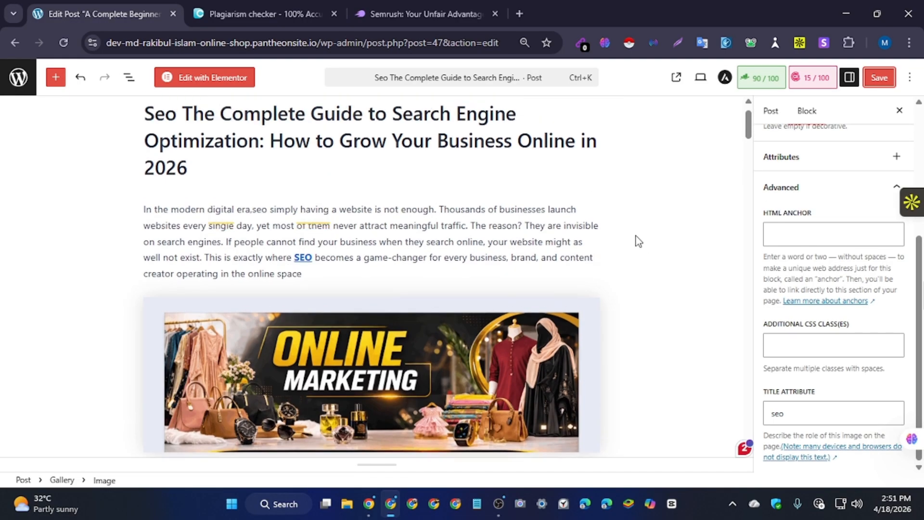
{"action": "scroll", "coordinate": [638, 241], "scroll_direction": "down", "scroll_amount": 4}
{"action": "scroll", "coordinate": [637, 241], "scroll_direction": "down", "scroll_amount": 6}
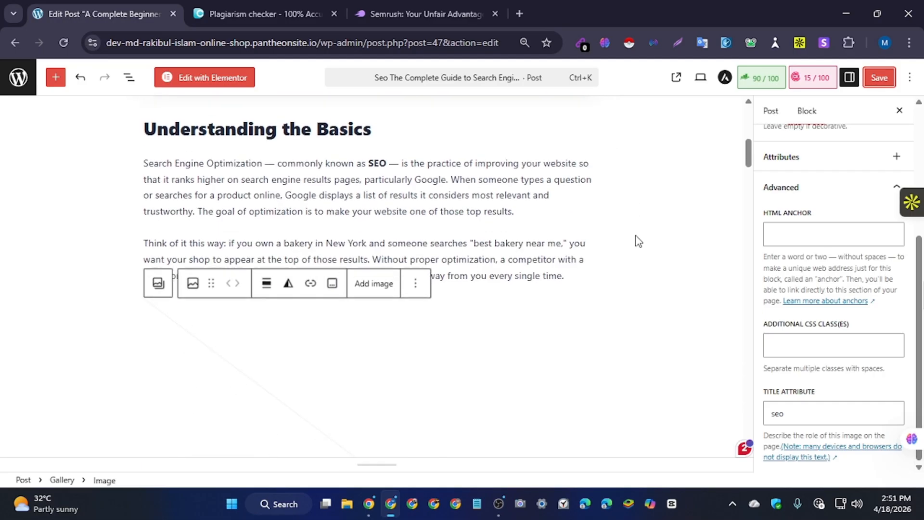
{"action": "scroll", "coordinate": [638, 241], "scroll_direction": "down", "scroll_amount": 1}
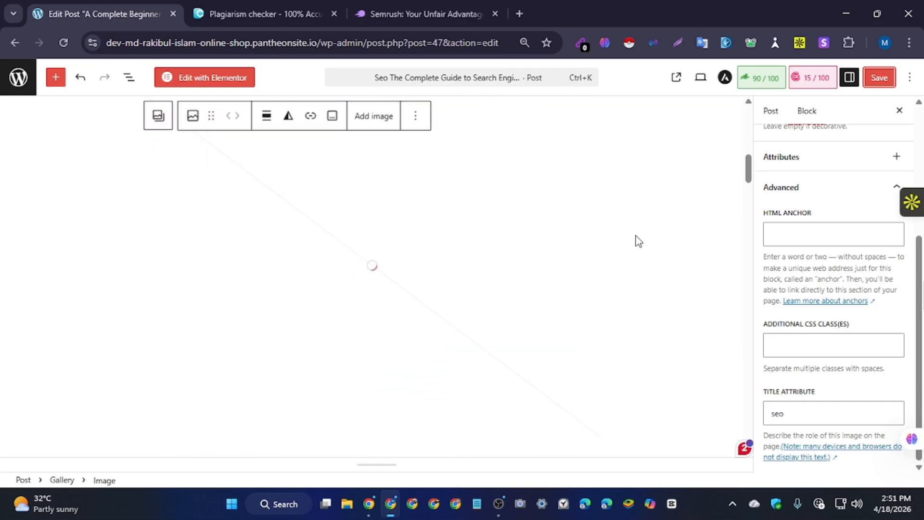
{"action": "scroll", "coordinate": [638, 241], "scroll_direction": "up", "scroll_amount": 4}
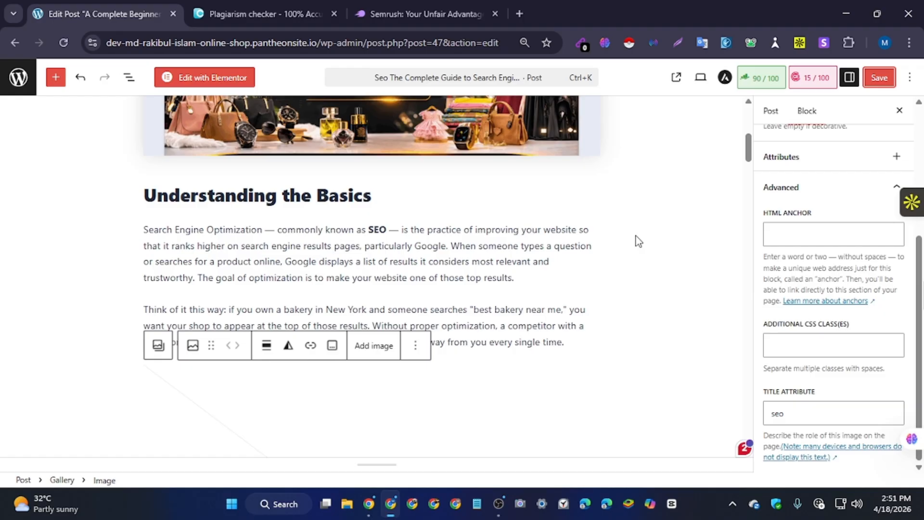
Save the post again after reviewing its opening sections.
{"action": "left_click", "coordinate": [876, 78]}
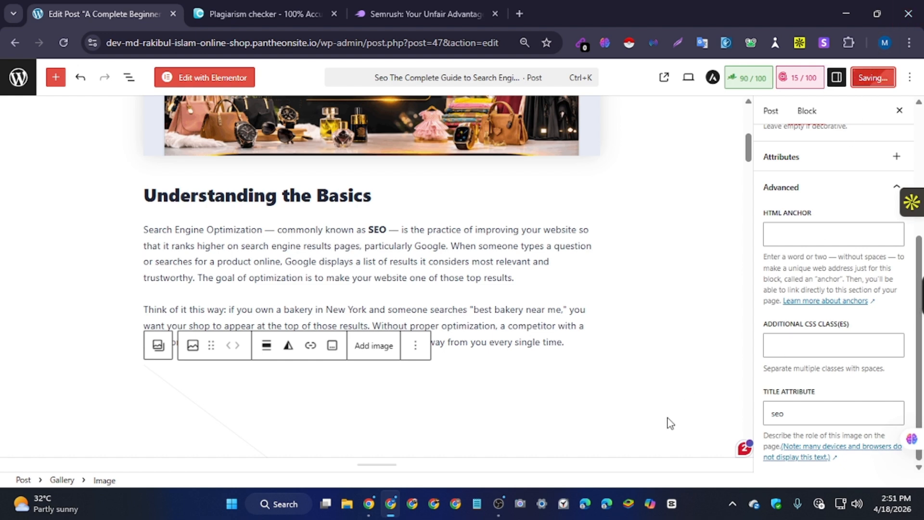